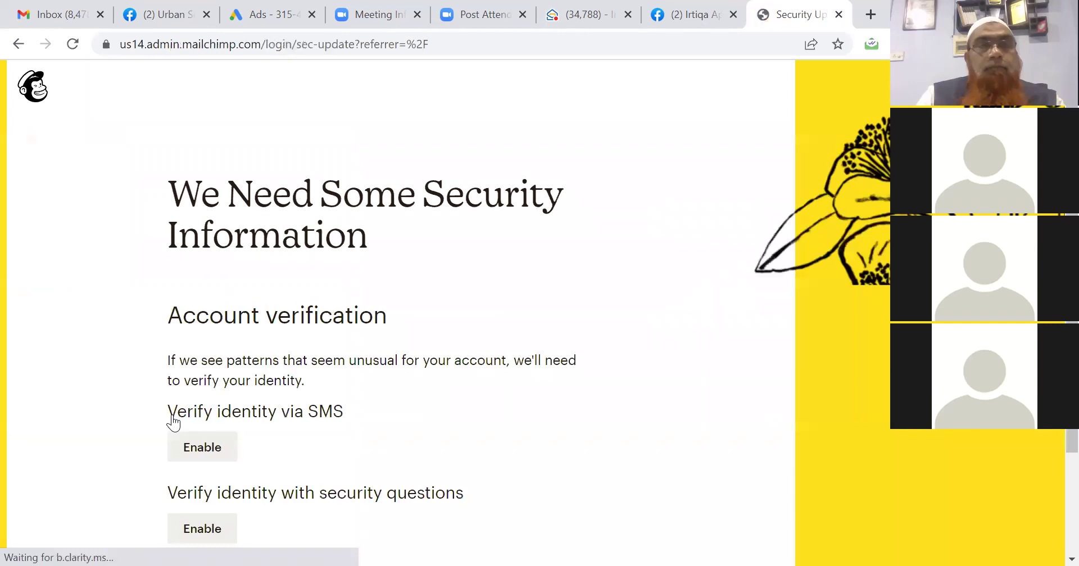
Choose 'I'll do this later' to skip account verification and reach the dashboard.
scroll(172, 422, down, 2)
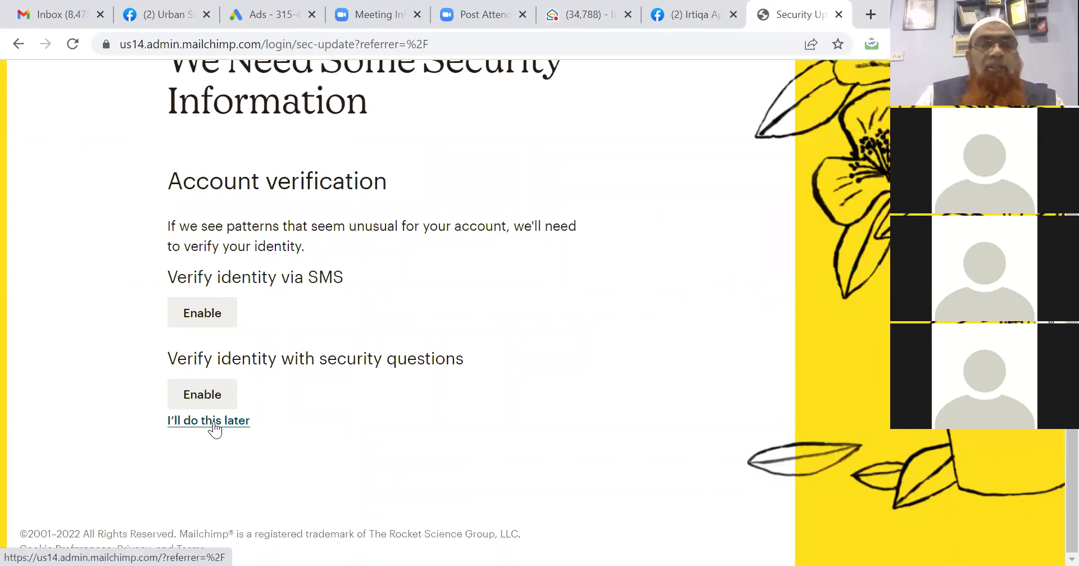
click(216, 428)
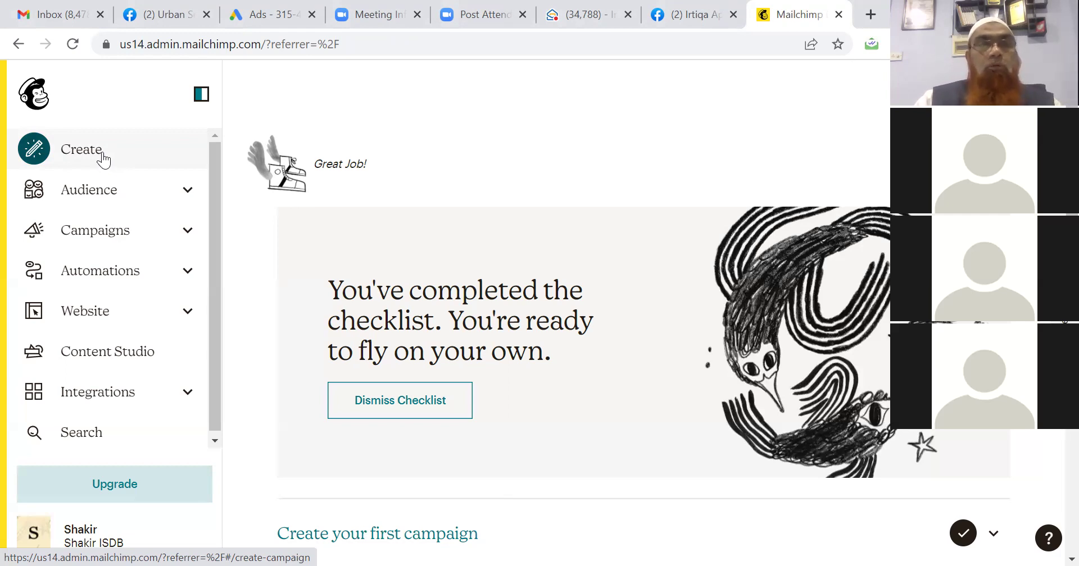
Start a Regular email campaign named 'Irtiqa Appliances BLDC Fan'.
click(103, 160)
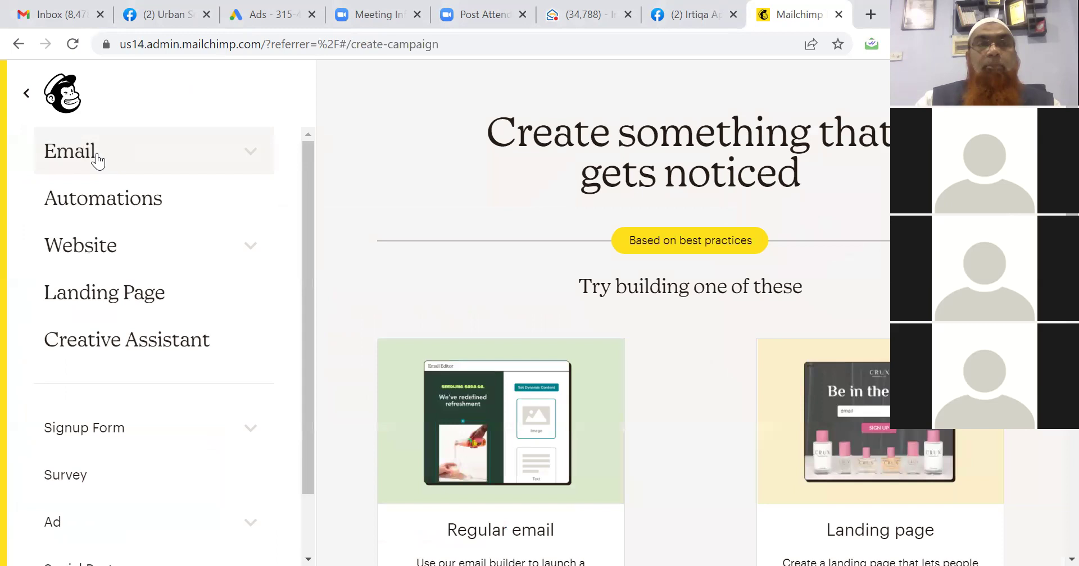
click(96, 161)
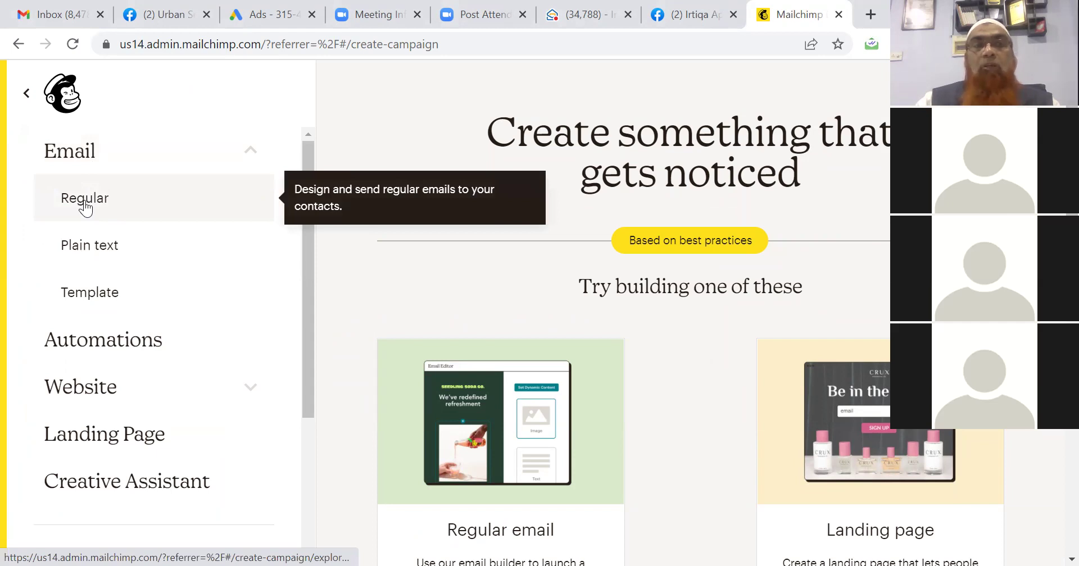
click(84, 206)
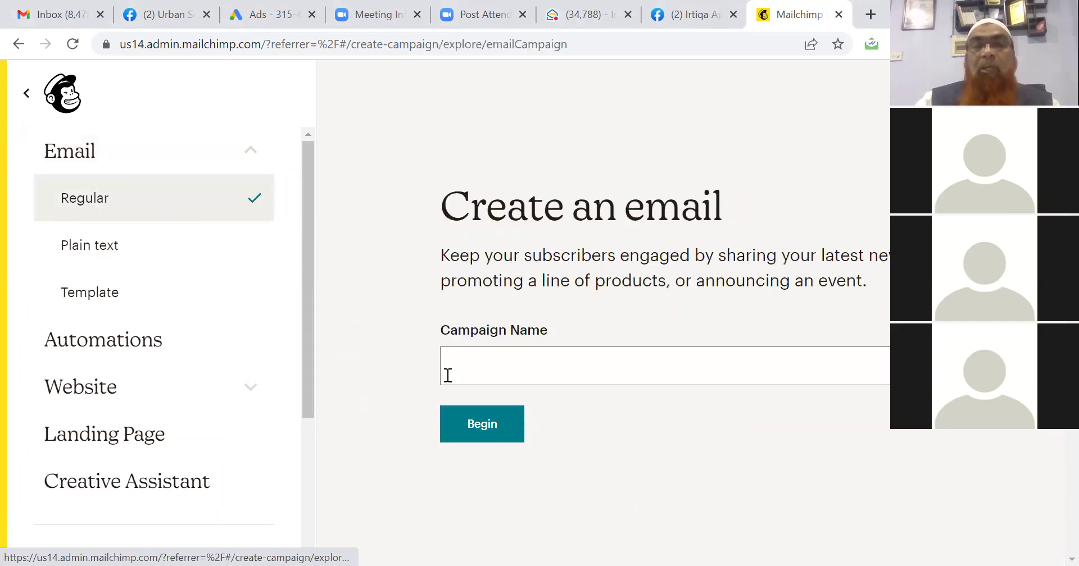
click(453, 370)
click(453, 369)
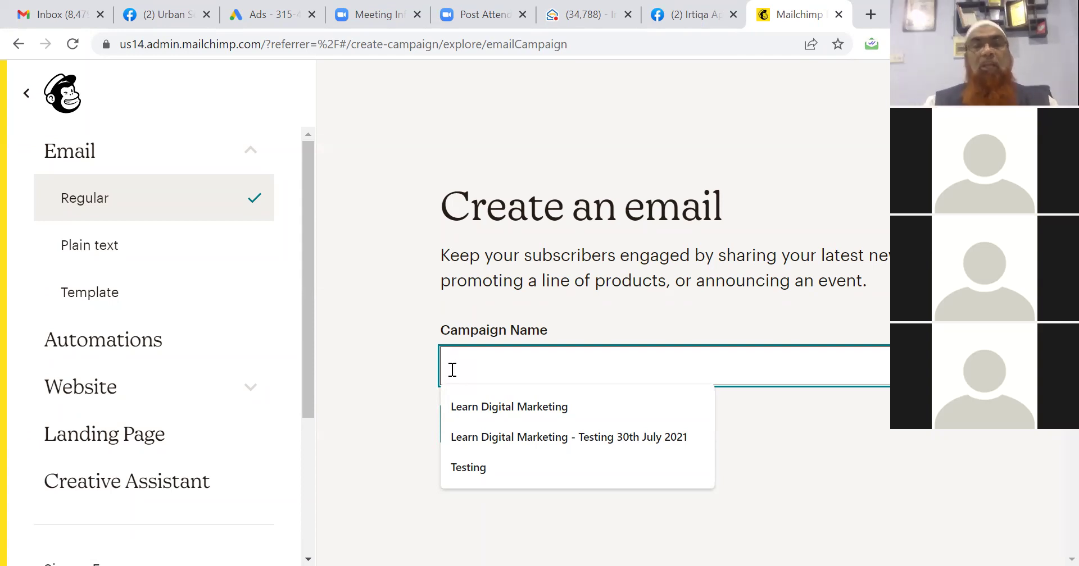
text(Ir)
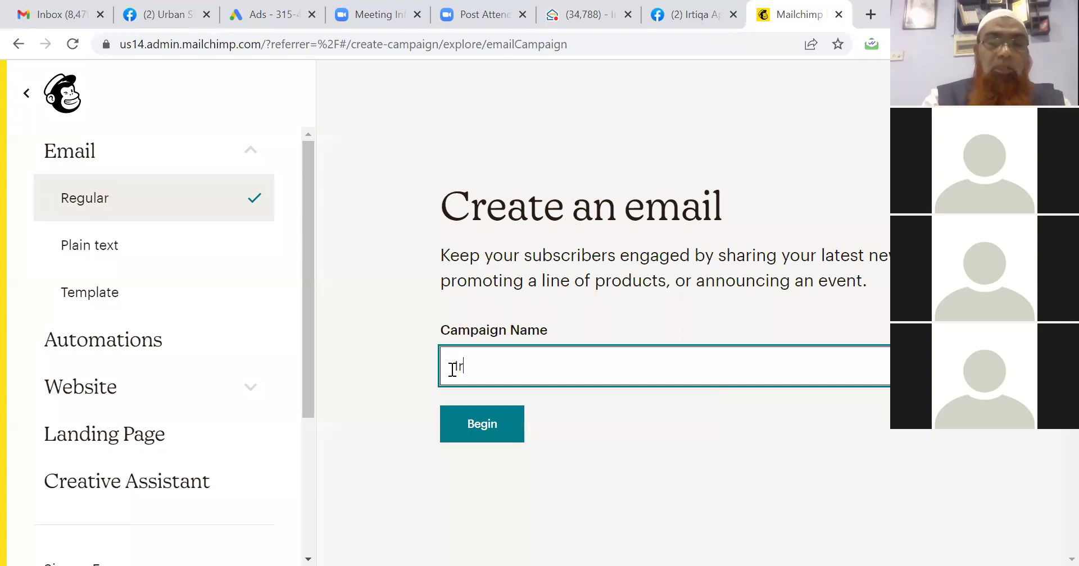
text(tiqa A)
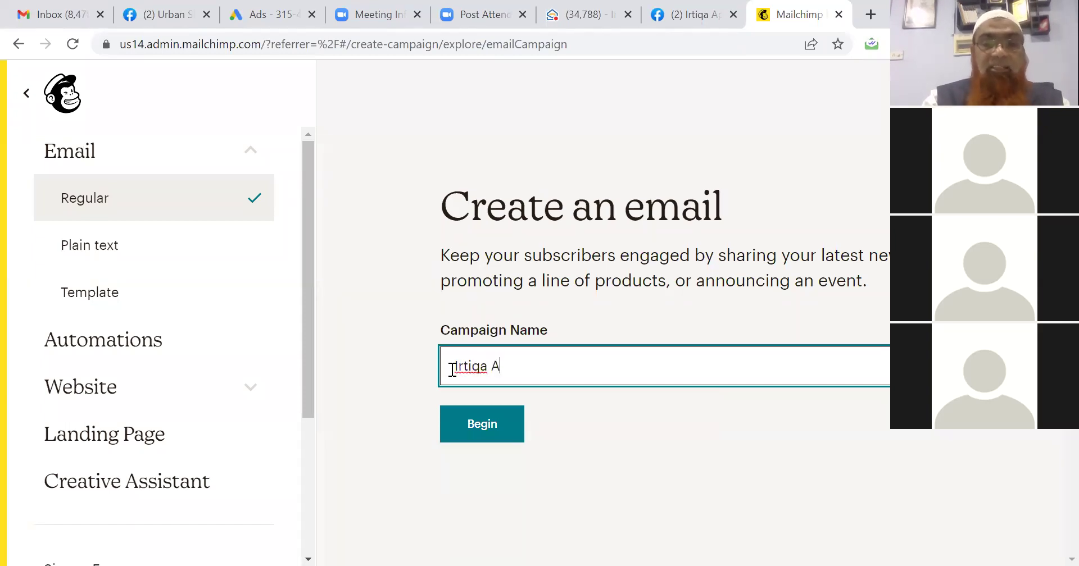
text(ppliances )
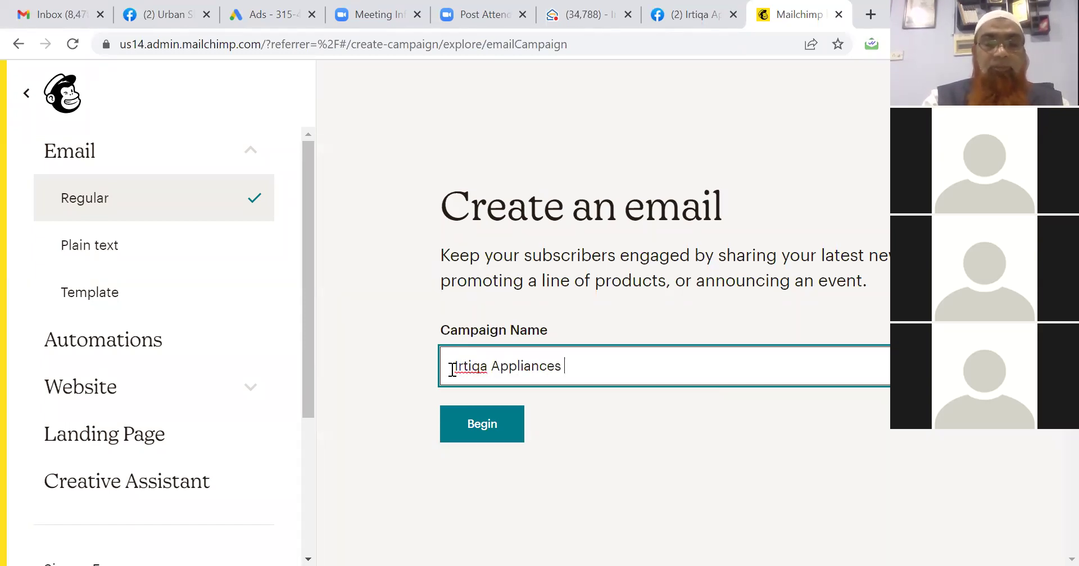
text(BLDC Fan)
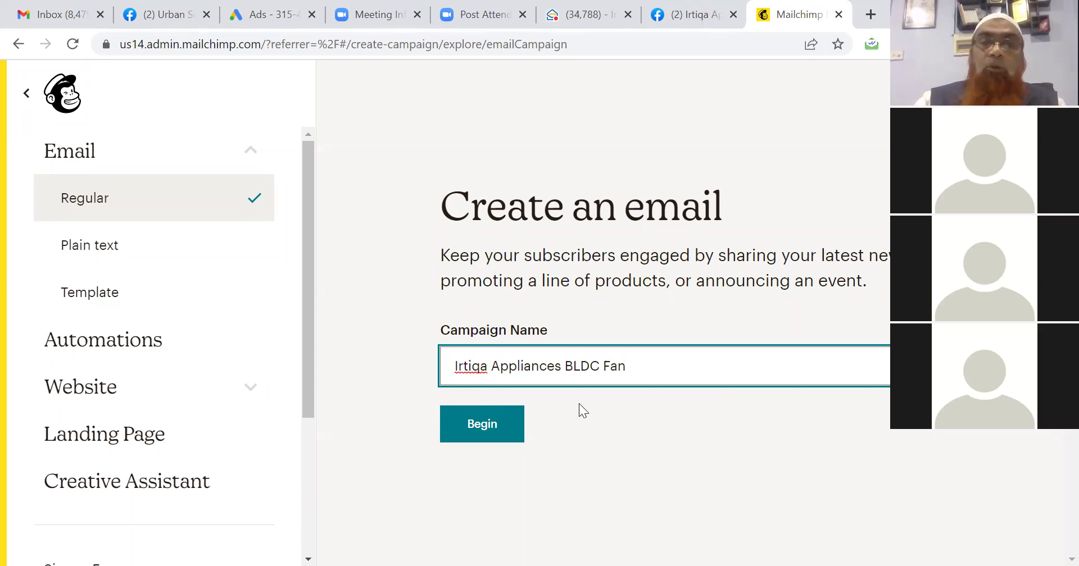
Create the draft and set its recipients to the existing audience, reviewing the segment and tag options.
click(483, 425)
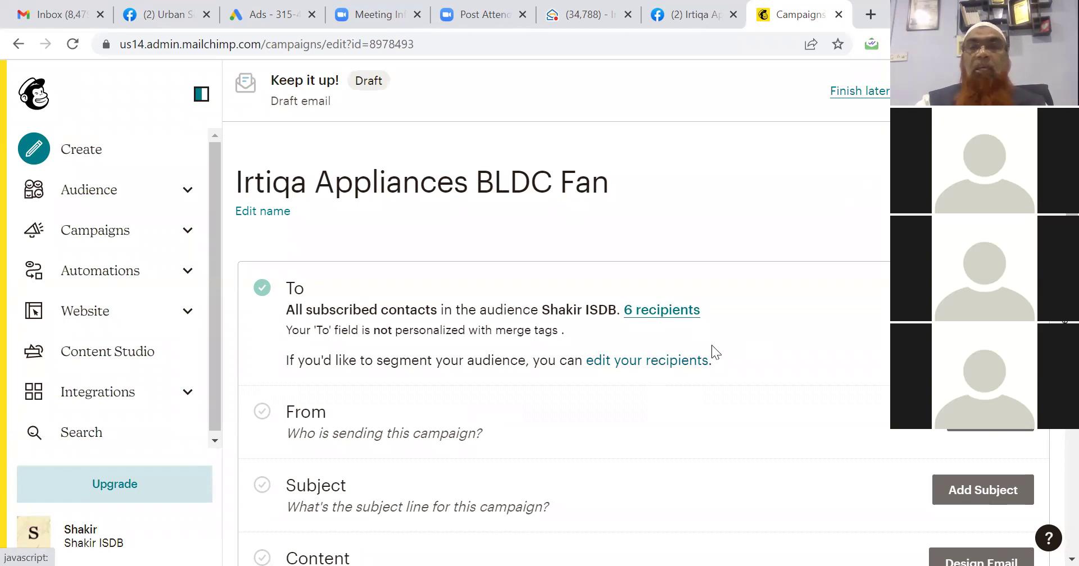
click(976, 293)
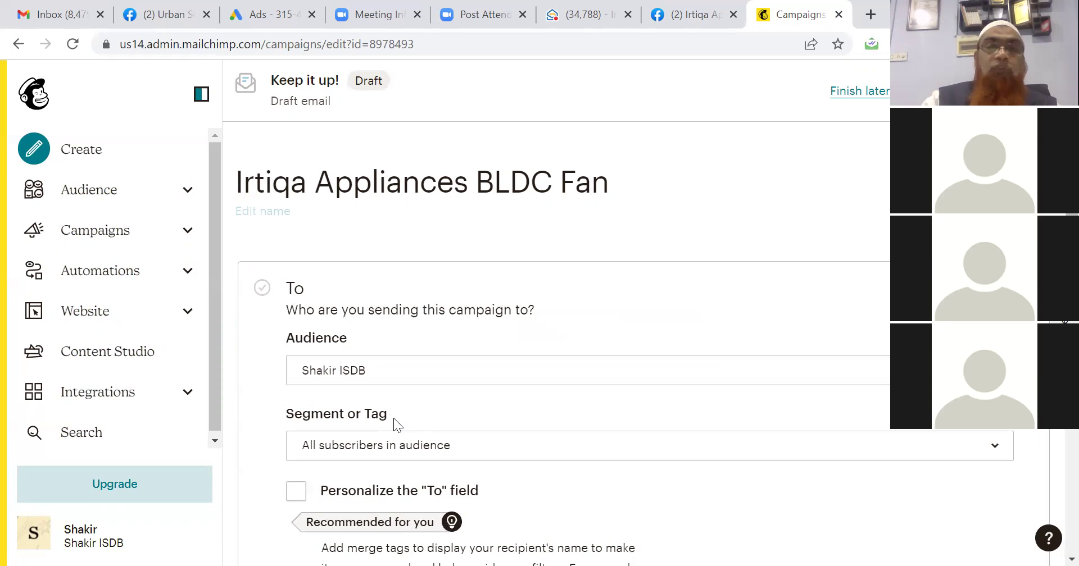
click(541, 371)
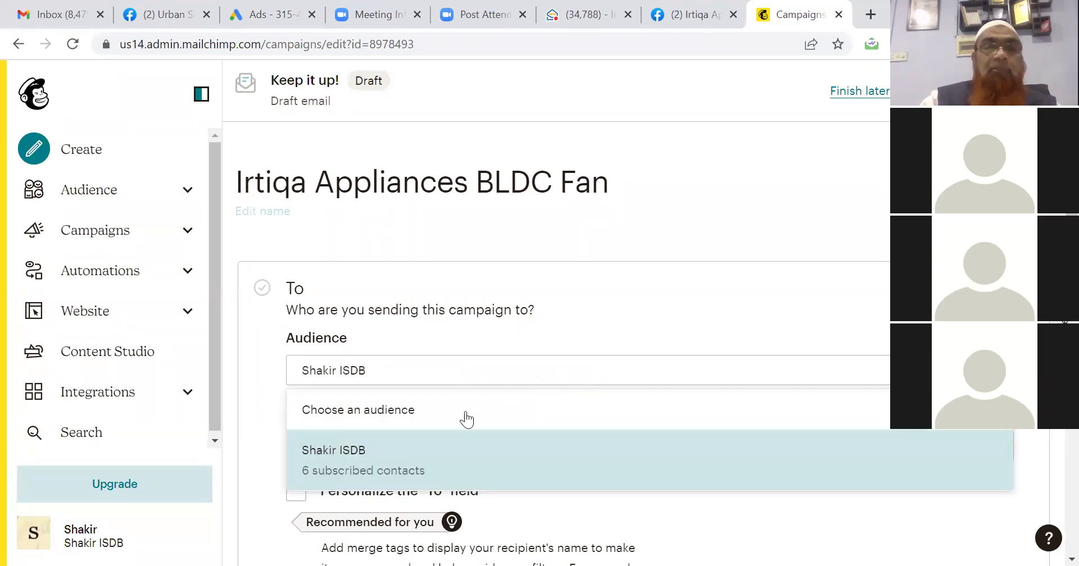
click(382, 452)
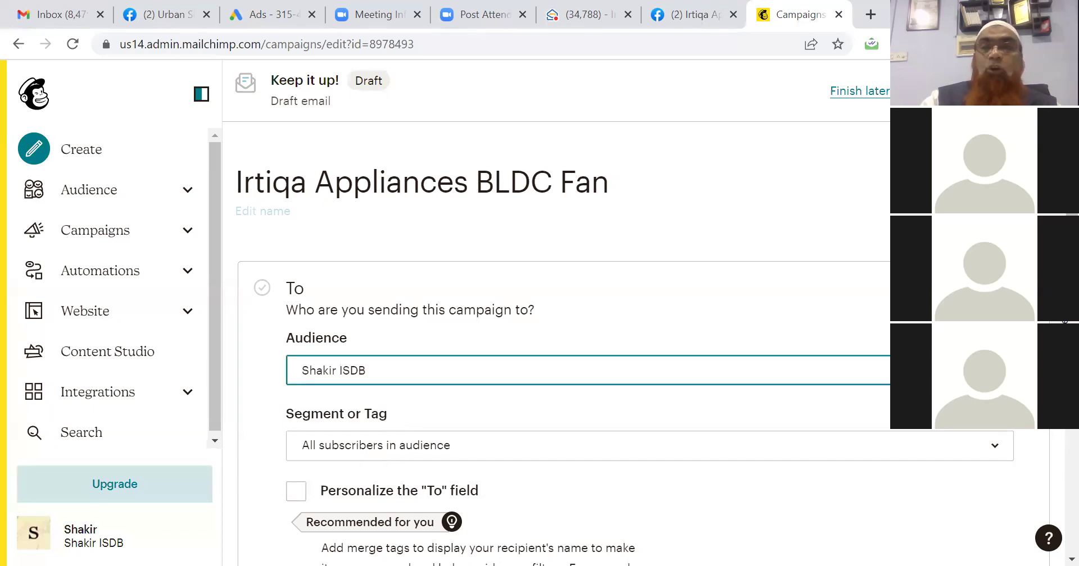
scroll(626, 341, down, 3)
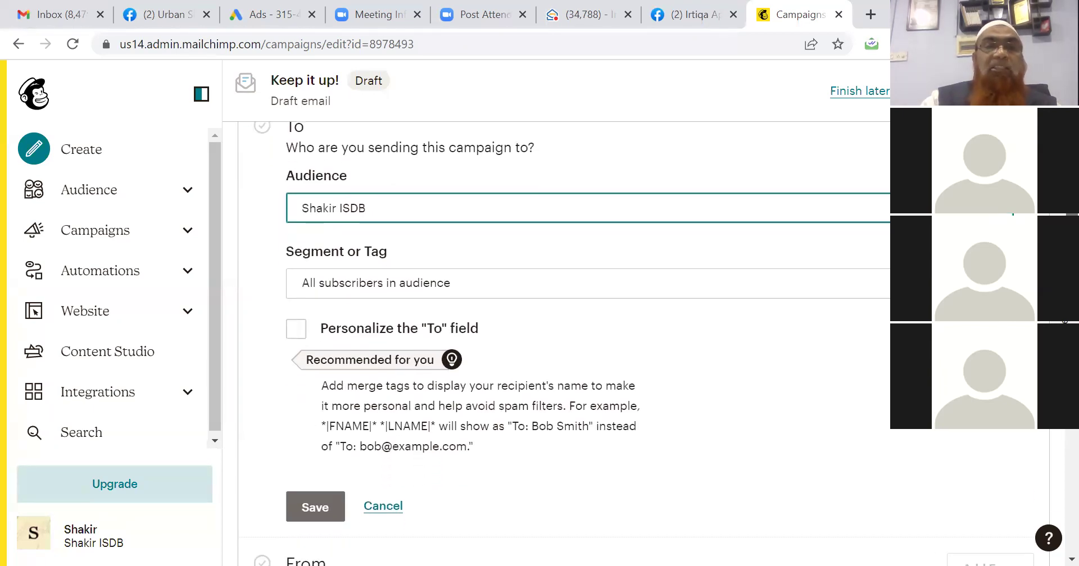
click(860, 287)
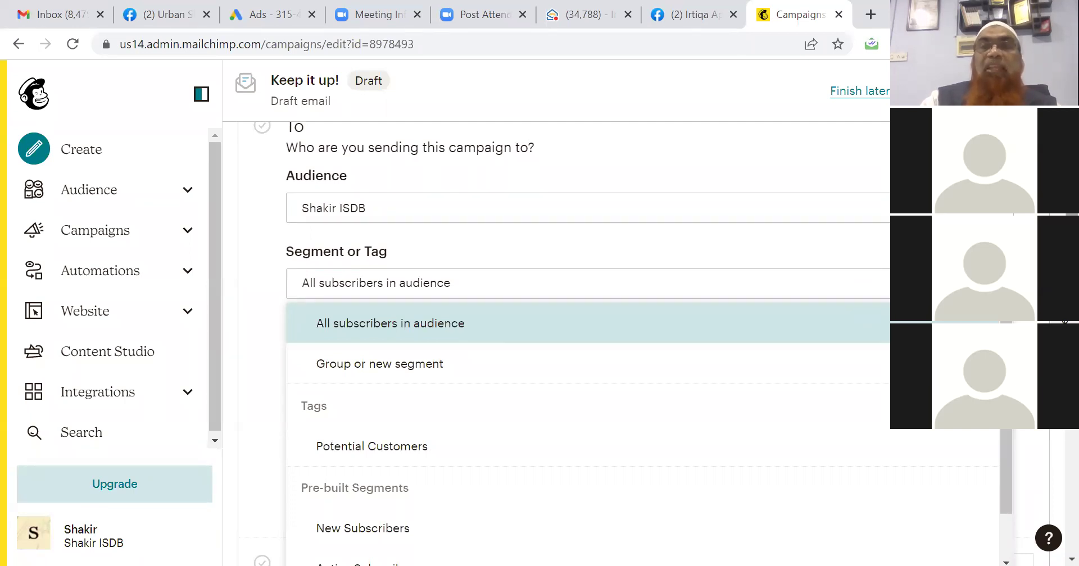
drag(1072, 253, 1071, 186)
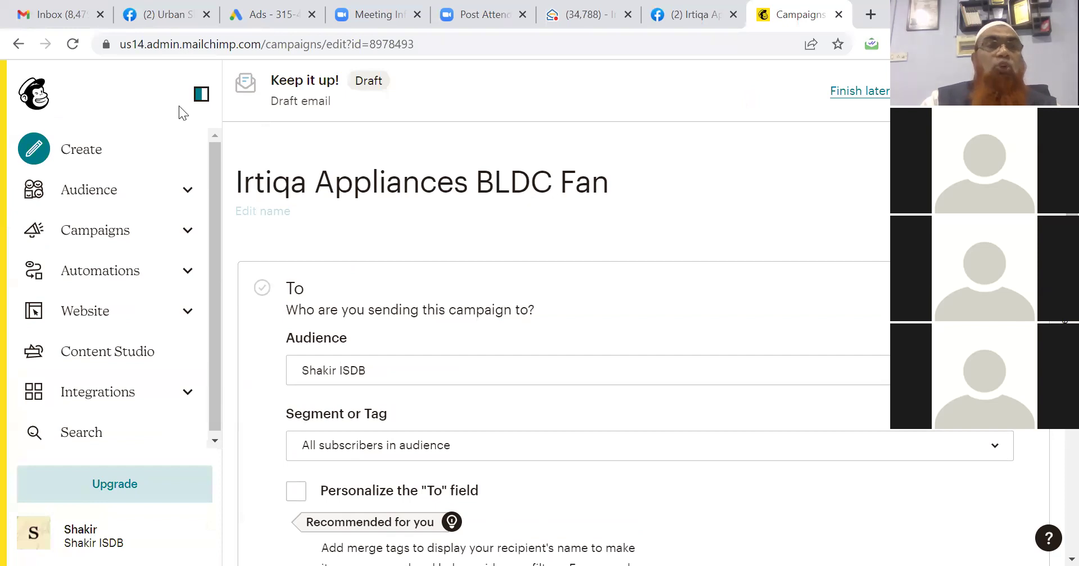
Recreate the 'Irtiqa Appliances BLDC Fan' draft, sending to all 6 subscribed contacts.
click(16, 45)
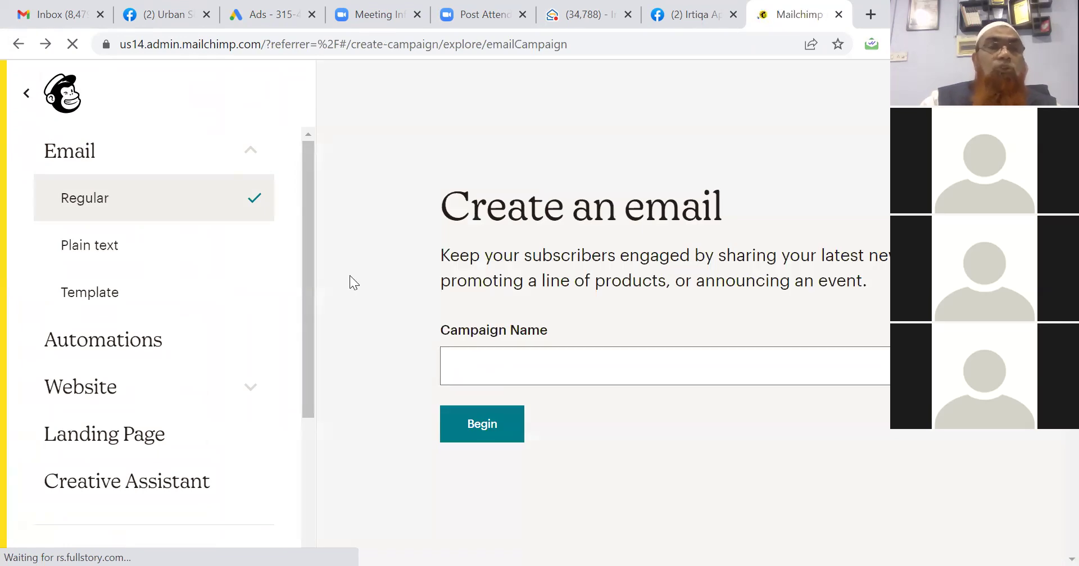
click(466, 370)
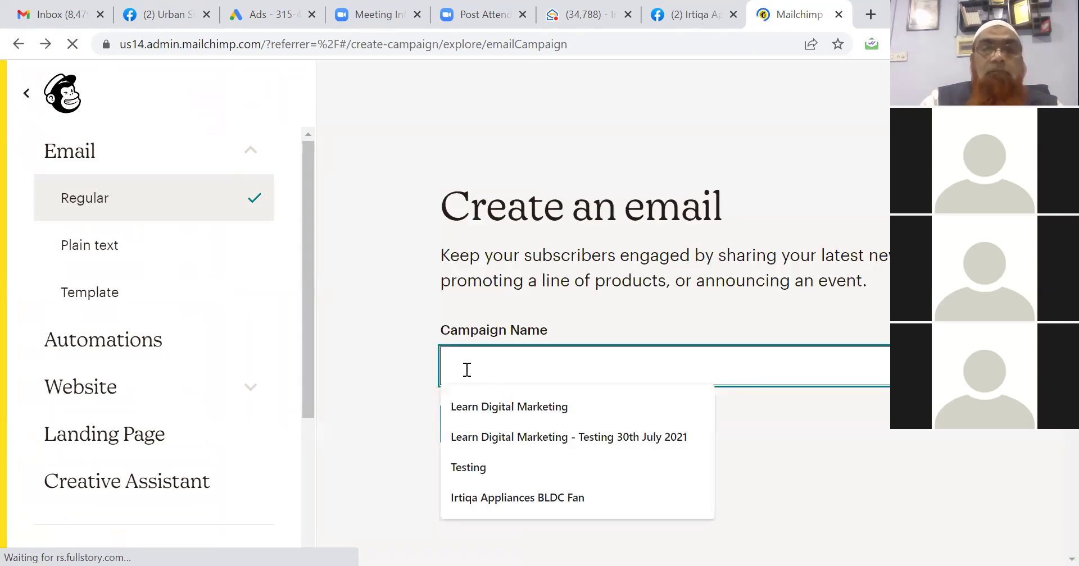
click(538, 490)
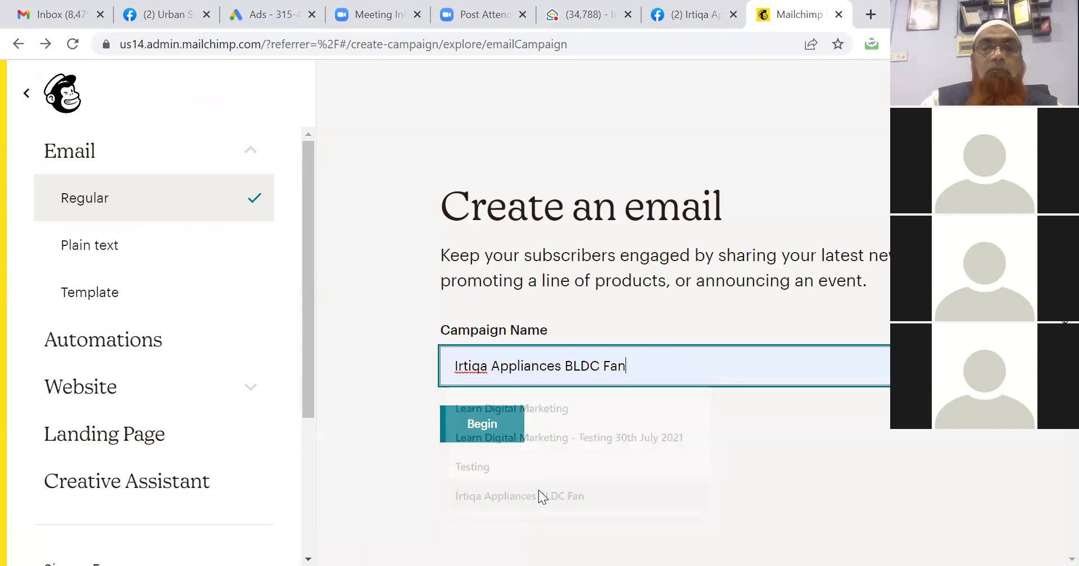
click(482, 424)
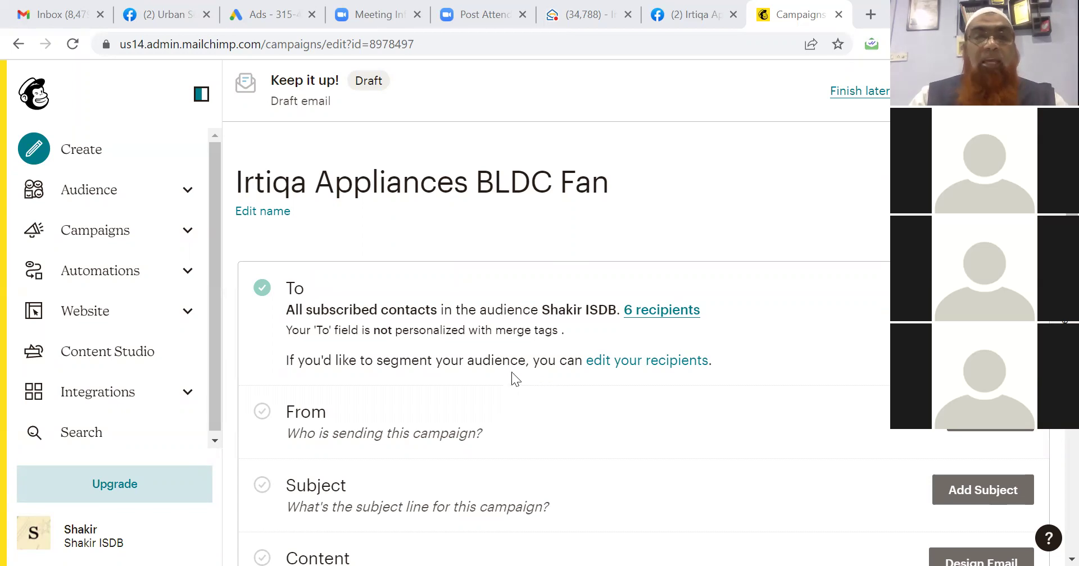
Reset the campaign's audience to 'Choose an audience' so no list is selected.
click(628, 363)
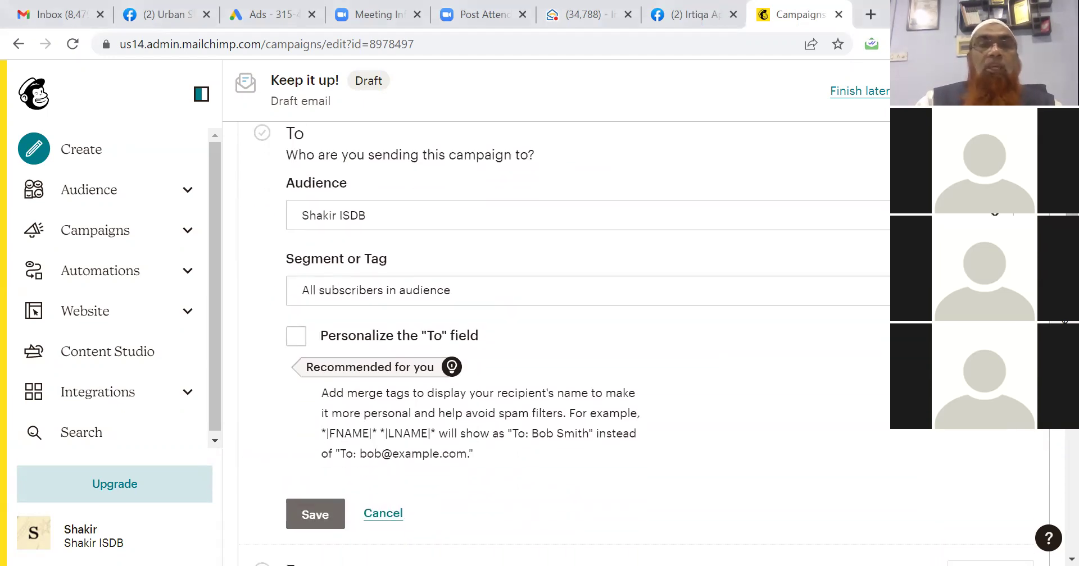
click(993, 216)
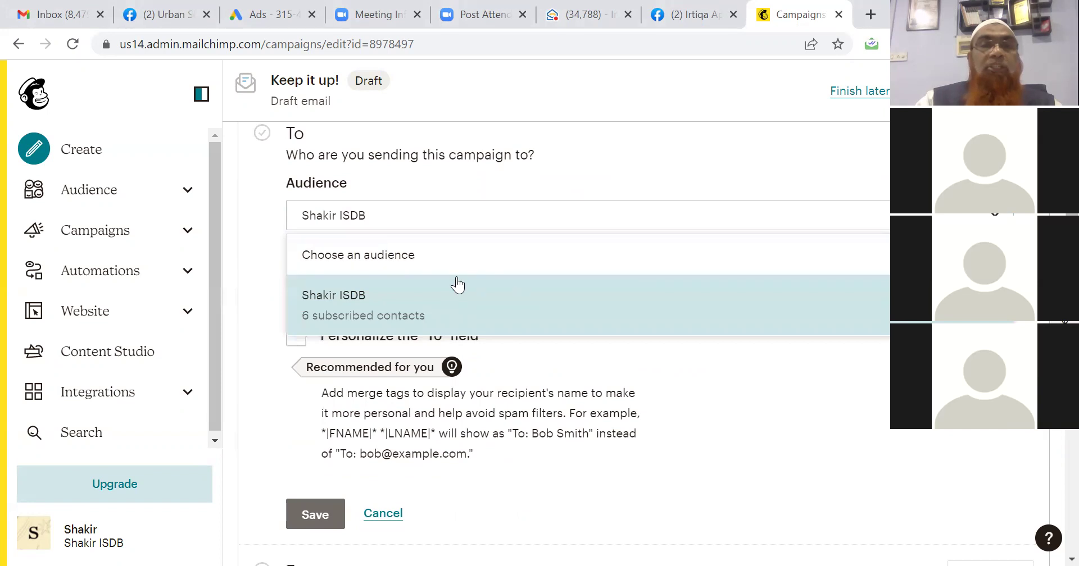
click(451, 259)
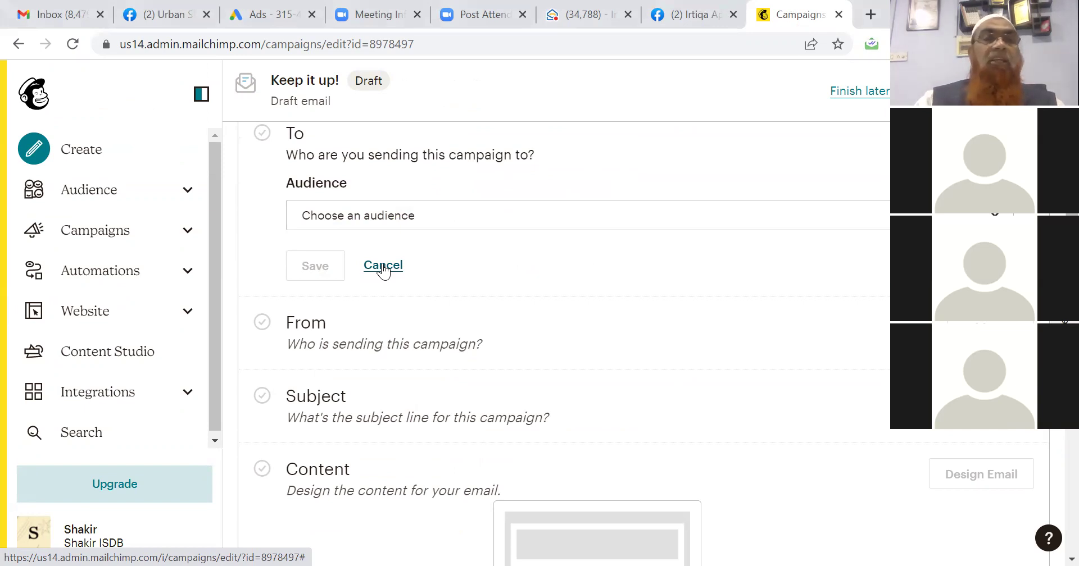
Go to the Audience dashboard and view all contacts.
click(109, 196)
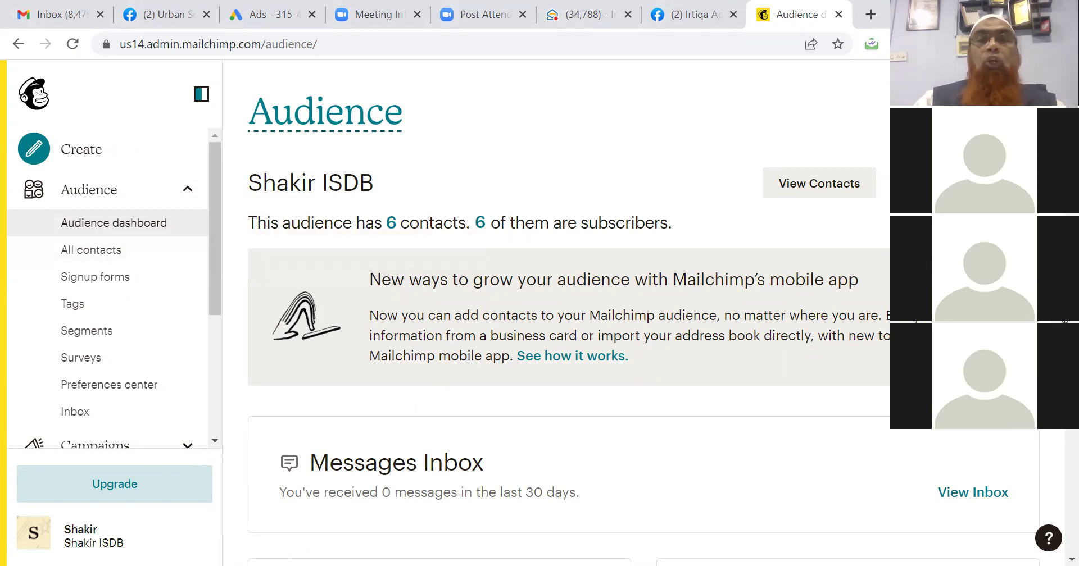
scroll(562, 315, down, 4)
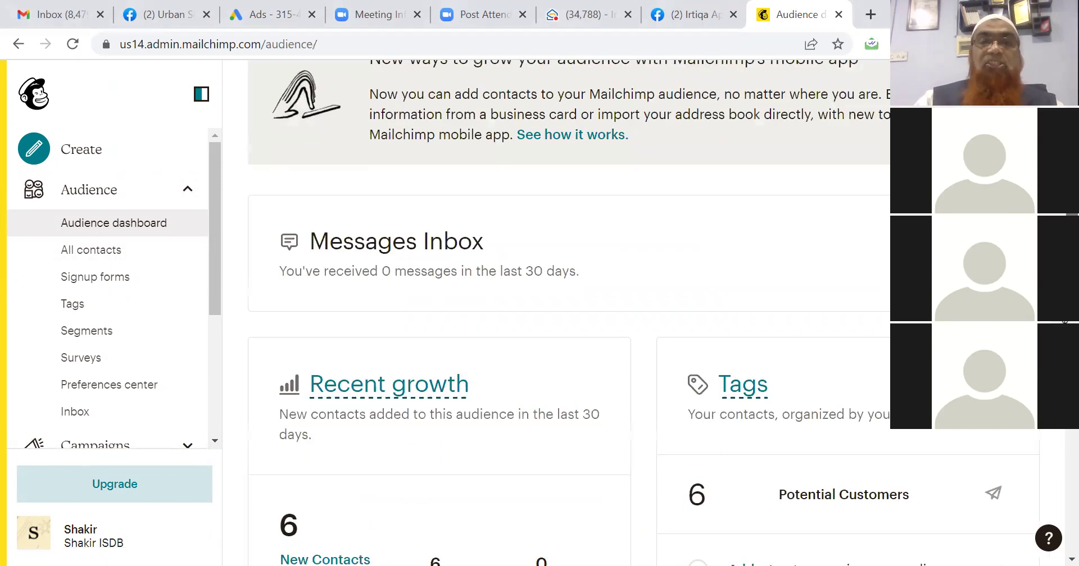
scroll(562, 315, up, 4)
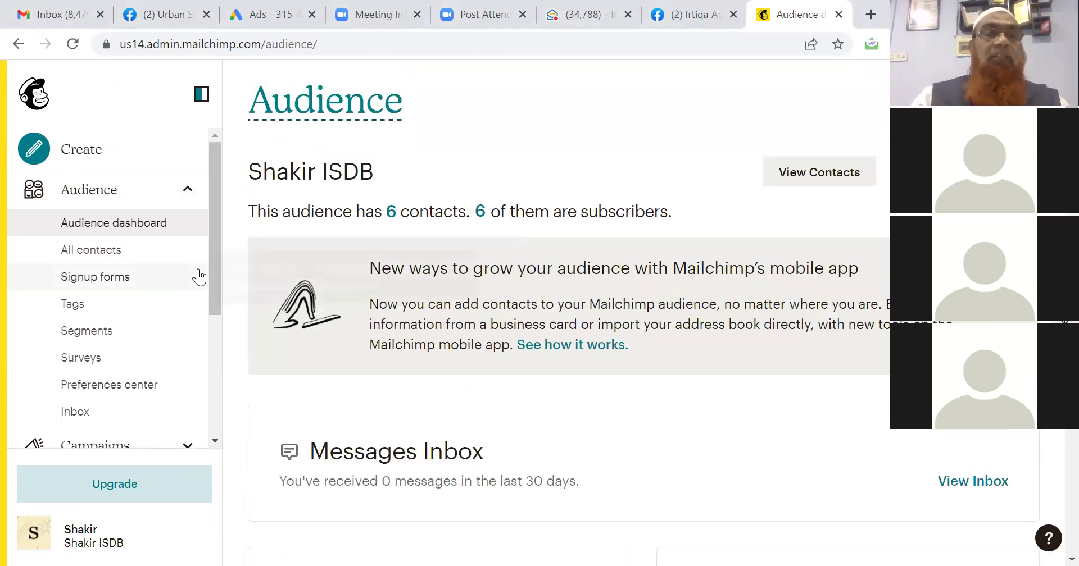
click(104, 252)
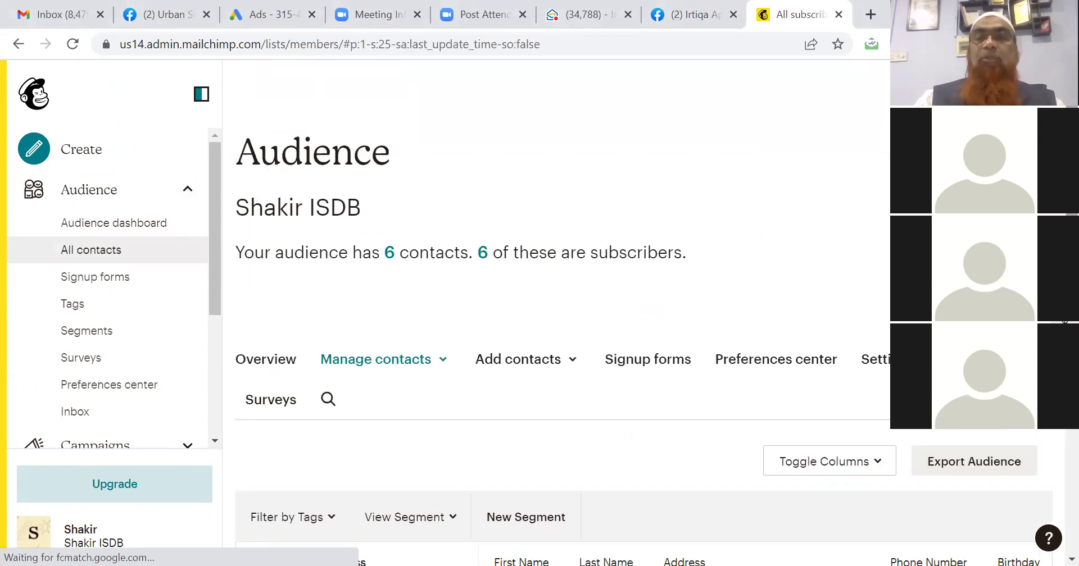
scroll(643, 326, down, 2)
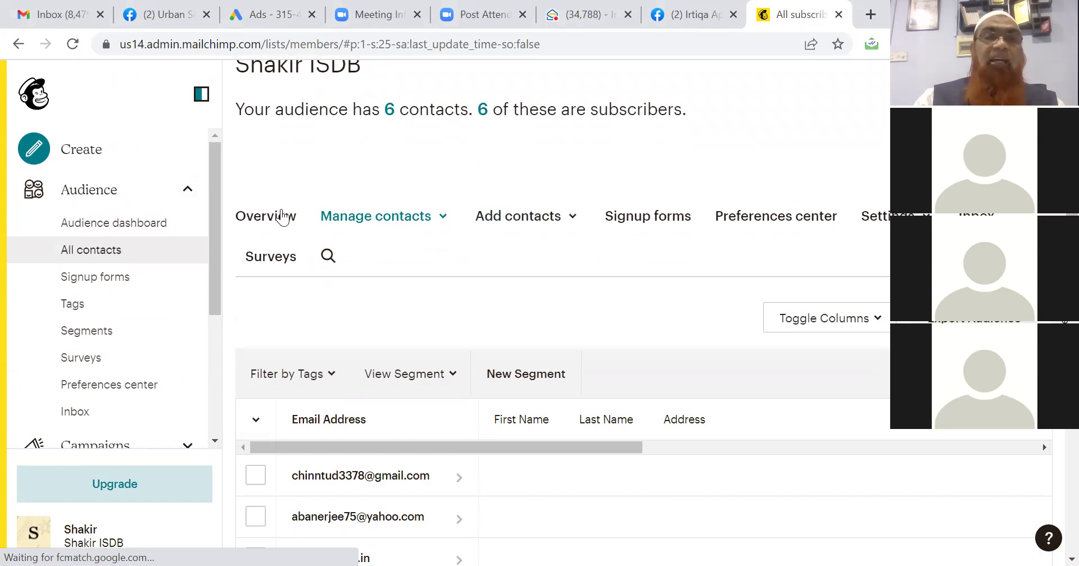
From the audience overview, choose Add contacts > Import contacts.
click(277, 215)
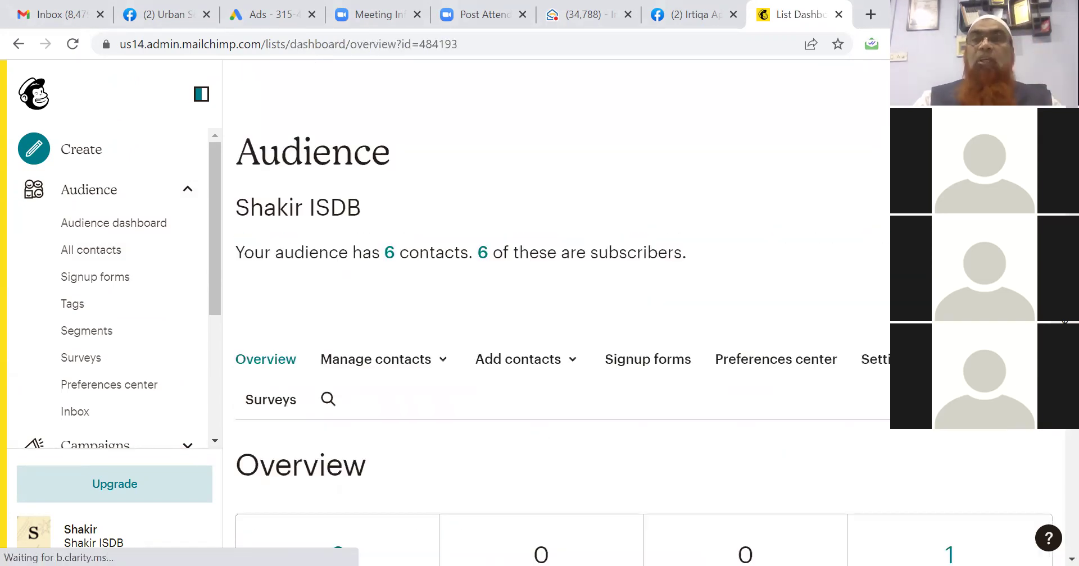
scroll(1064, 321, down, 10)
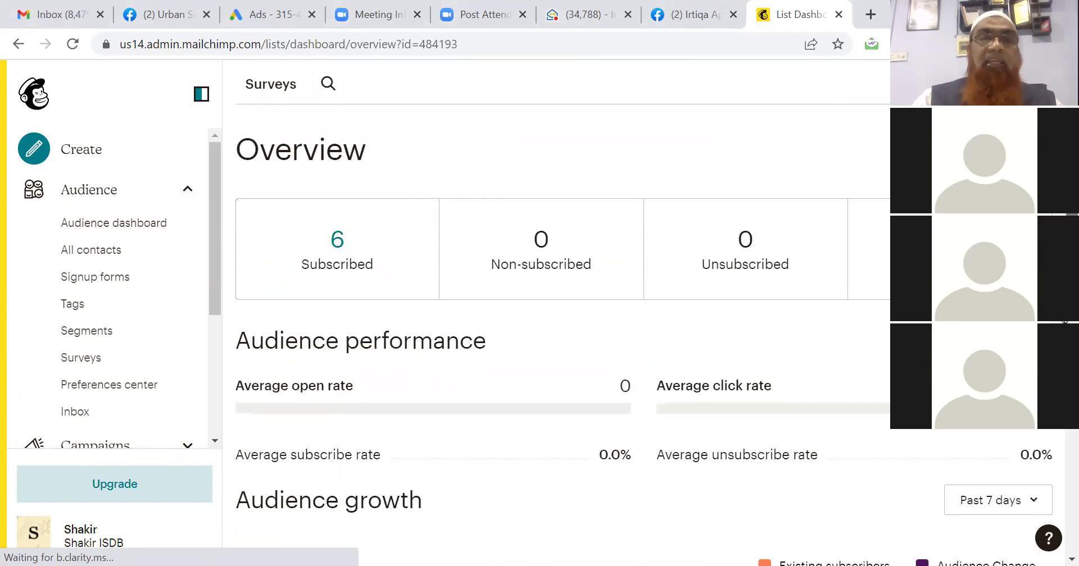
scroll(1064, 321, down, 3)
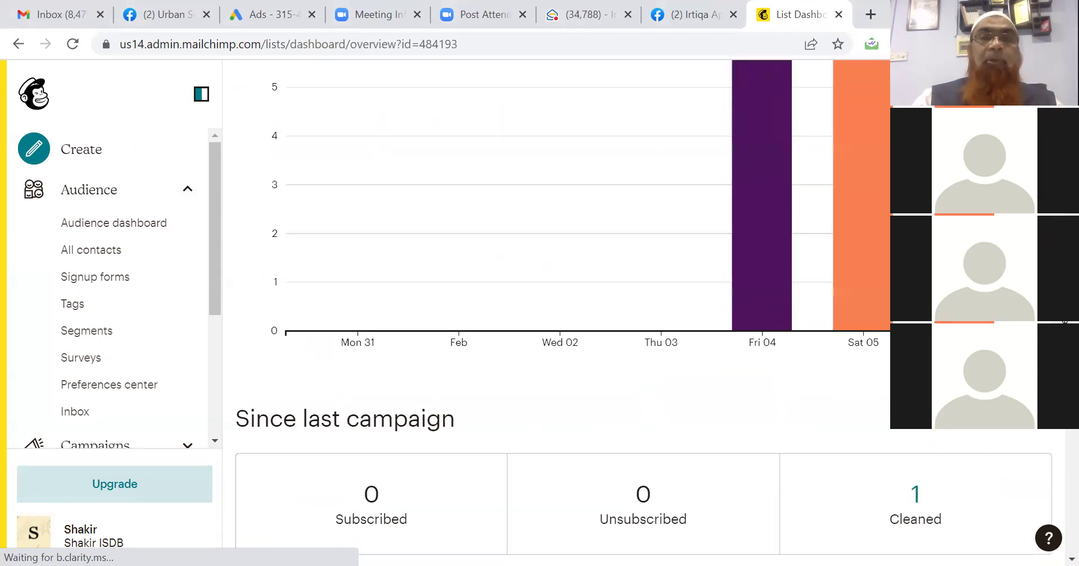
scroll(1065, 321, up, 12)
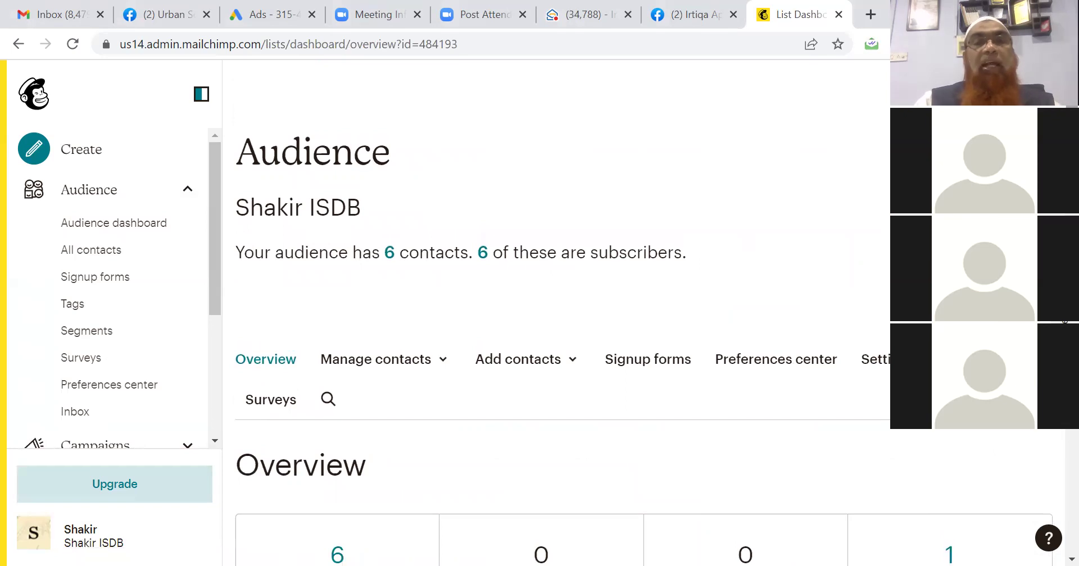
click(528, 364)
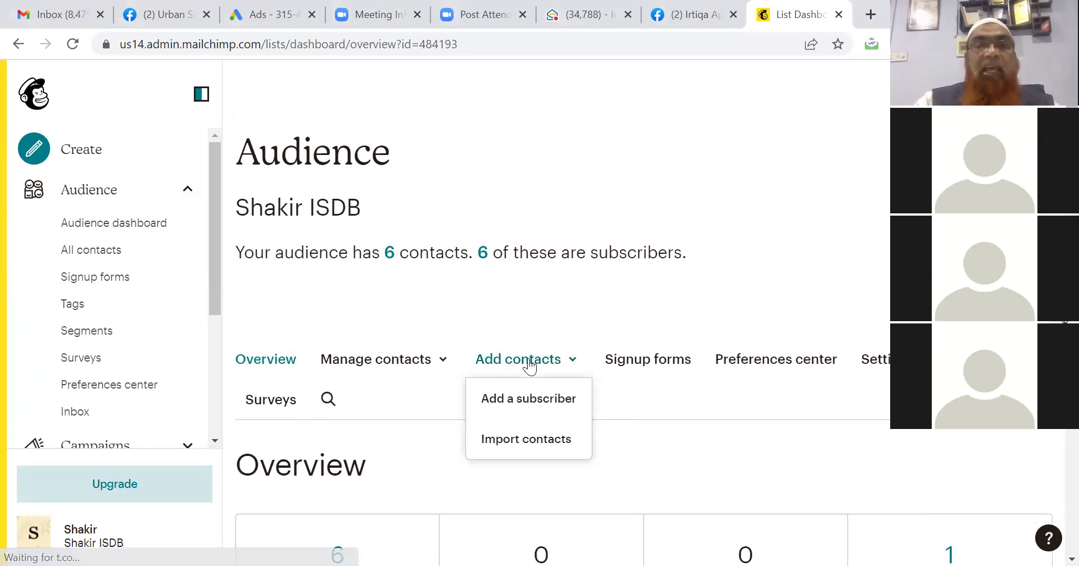
click(518, 440)
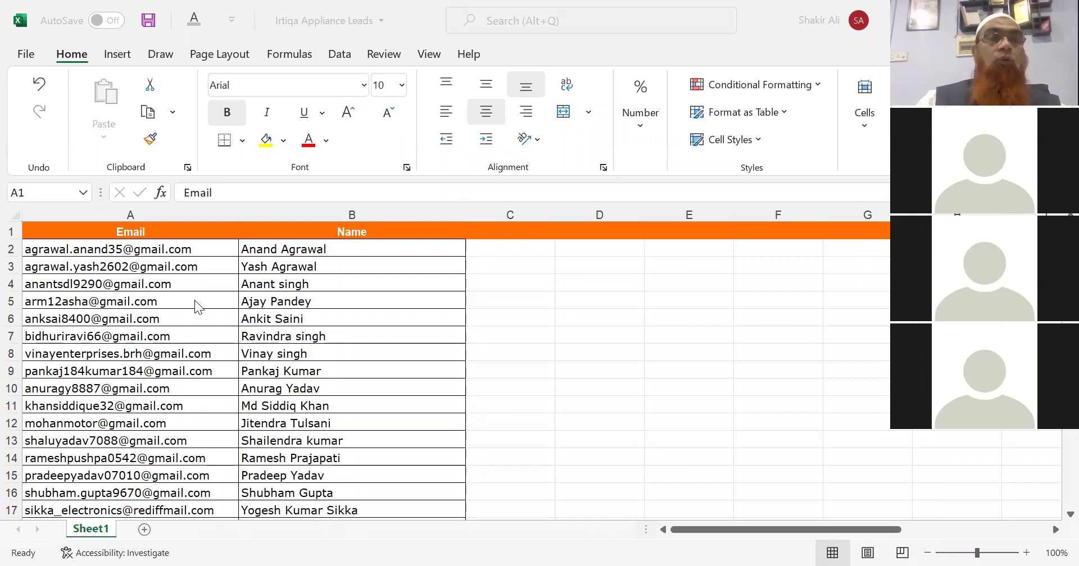
Save the Irtiqa Appliance Leads sheet as a CSV (Comma delimited) file in Downloads.
click(26, 55)
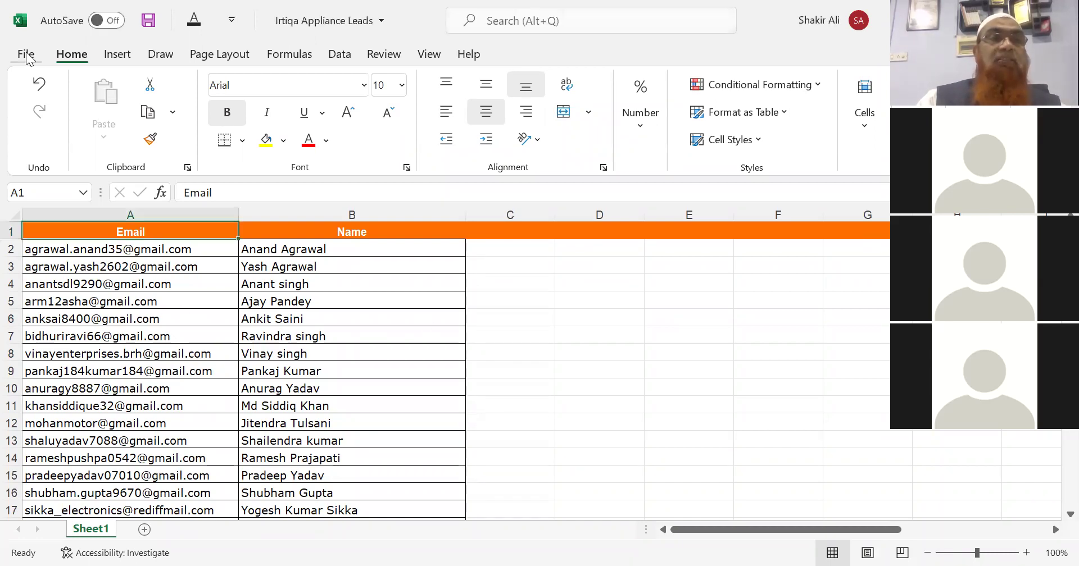
click(26, 55)
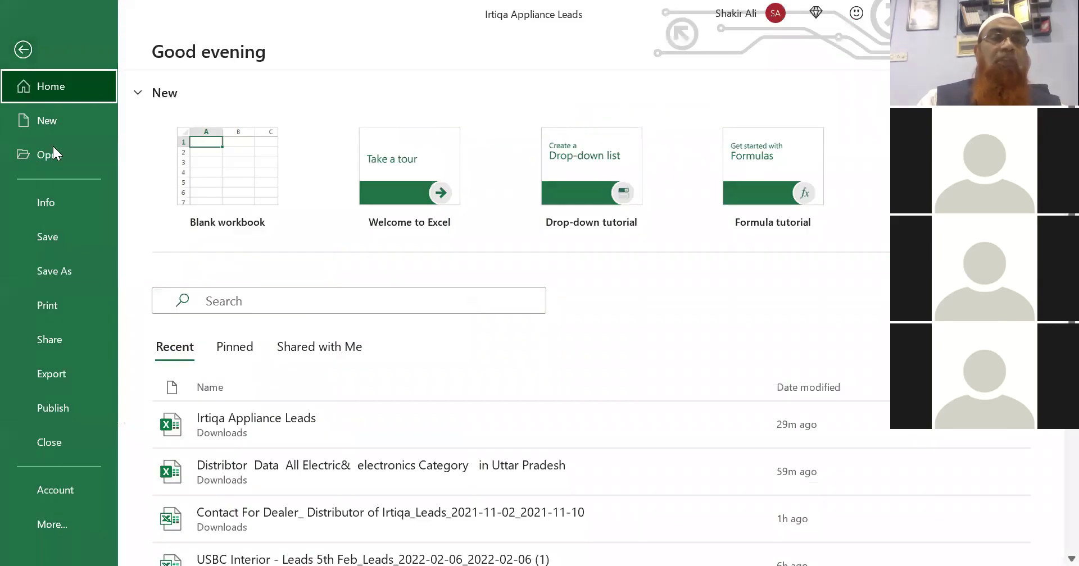
click(56, 271)
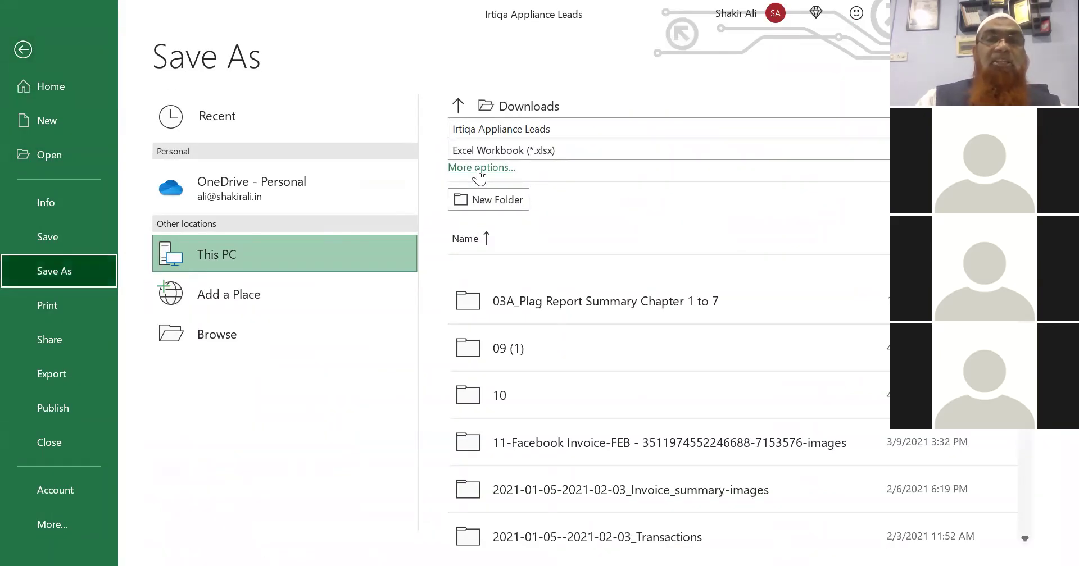
click(482, 167)
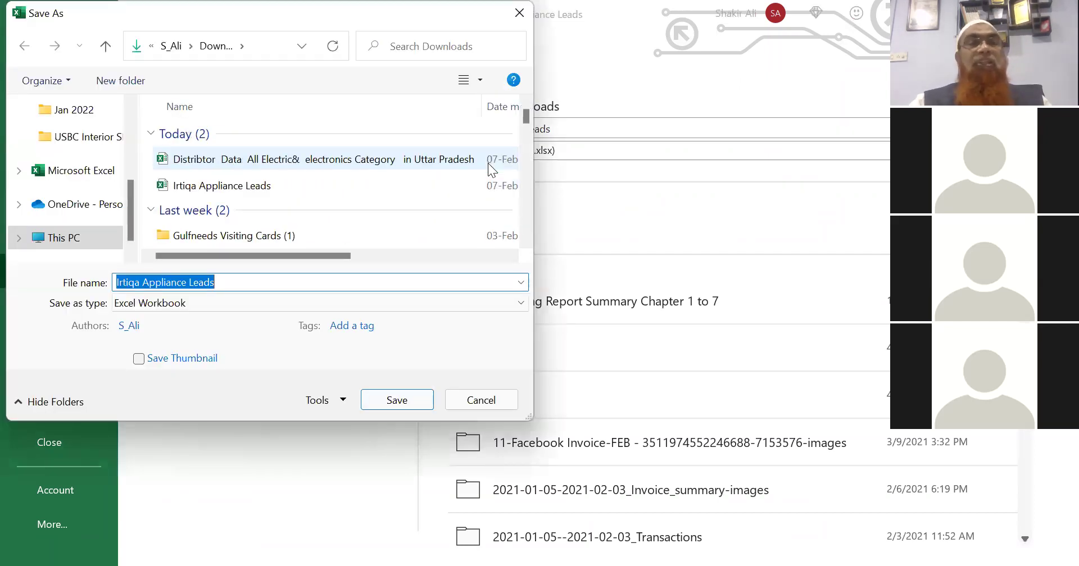
click(206, 306)
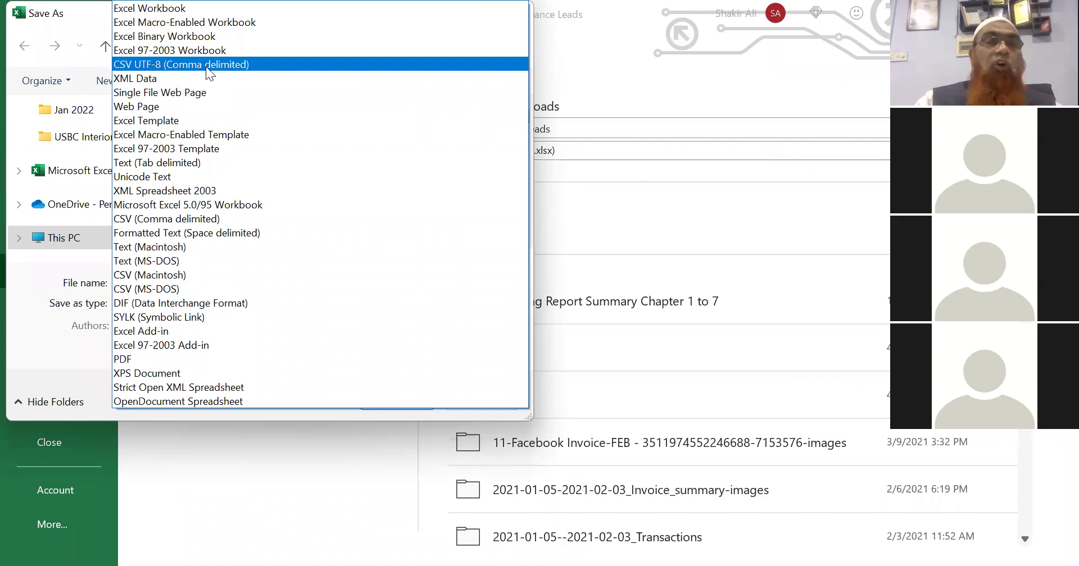
click(168, 214)
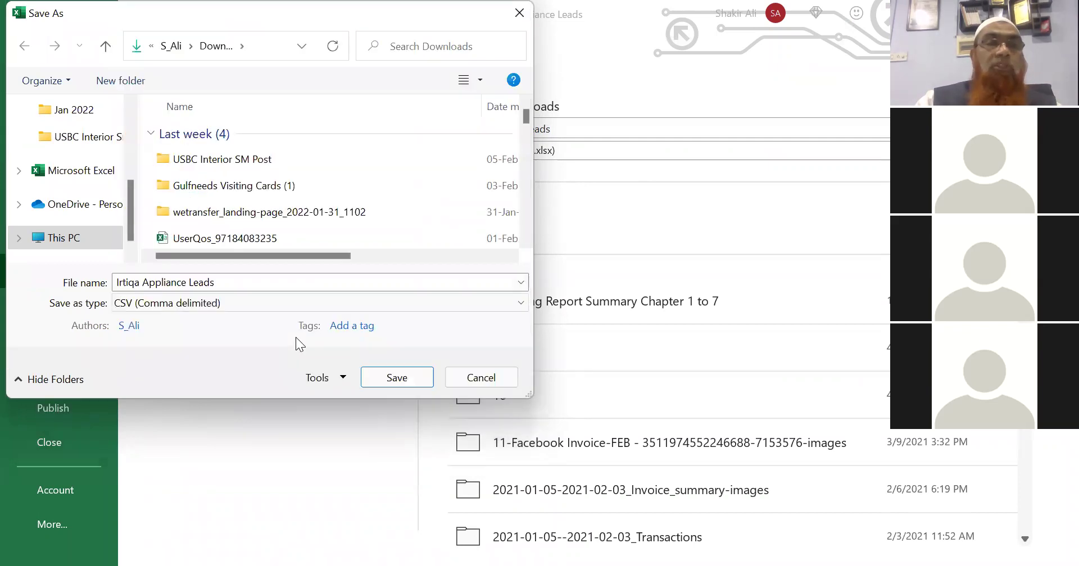
click(377, 374)
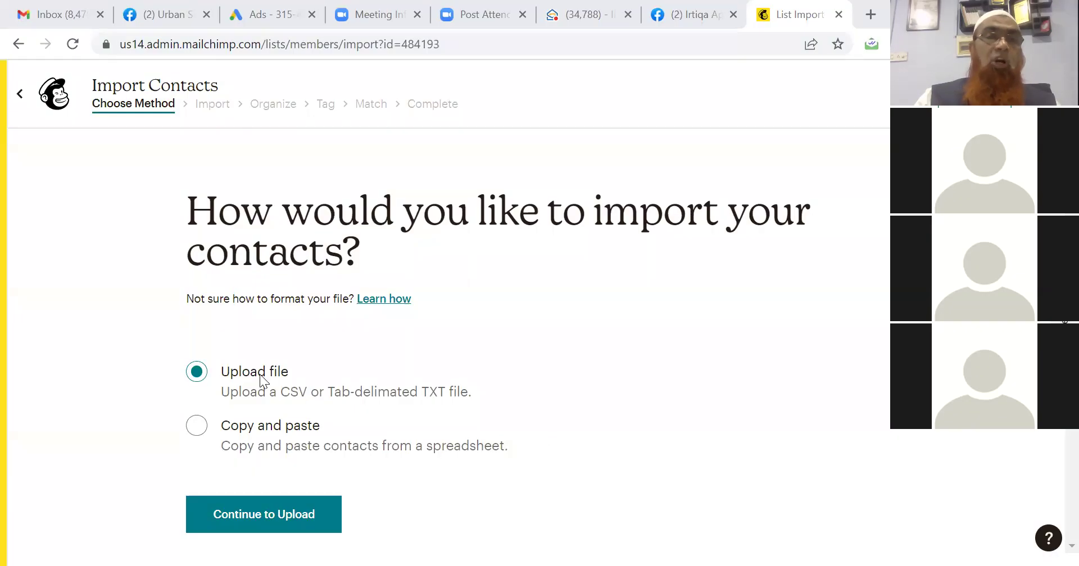
Upload Irtiqa Appliance Leads.csv from Downloads and continue to the Organize step.
click(214, 517)
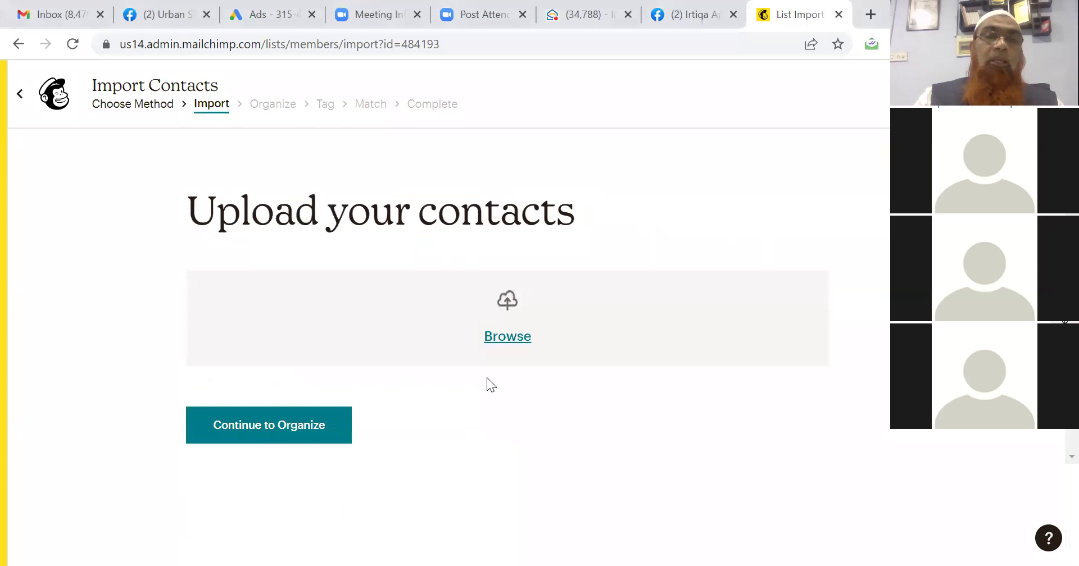
click(509, 337)
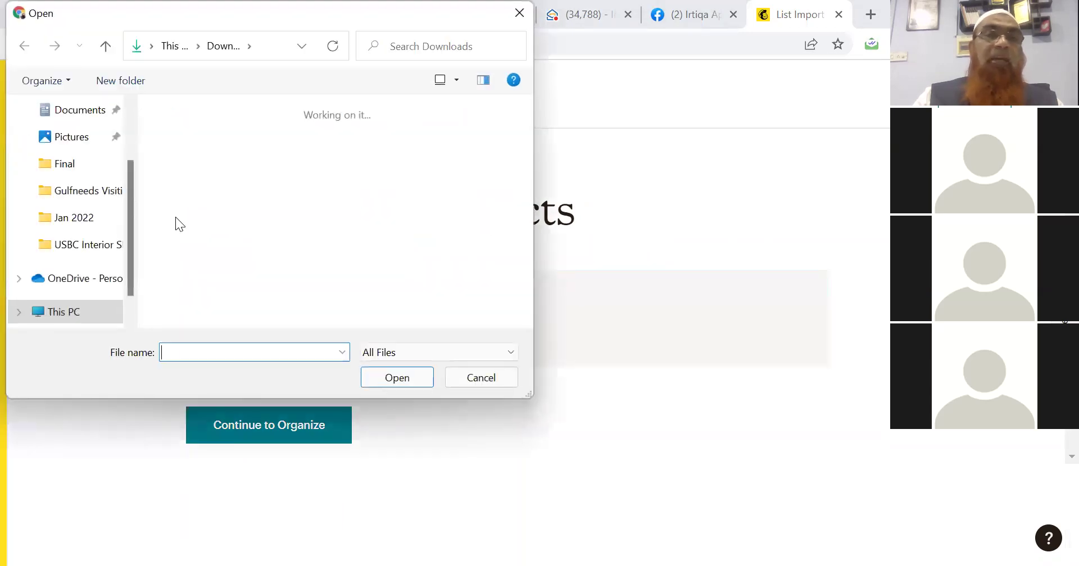
scroll(126, 125, up, 3)
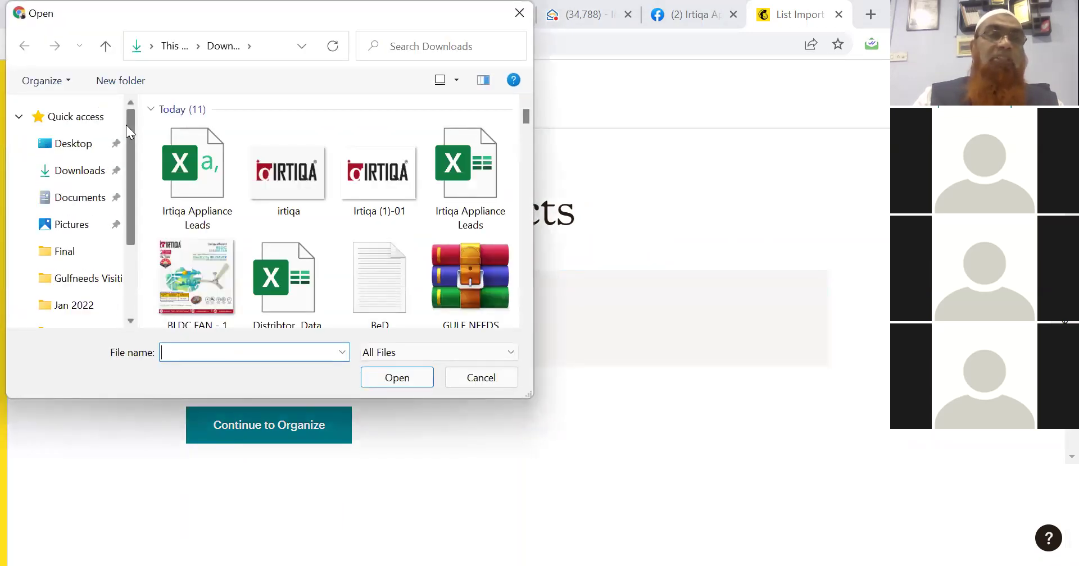
click(76, 170)
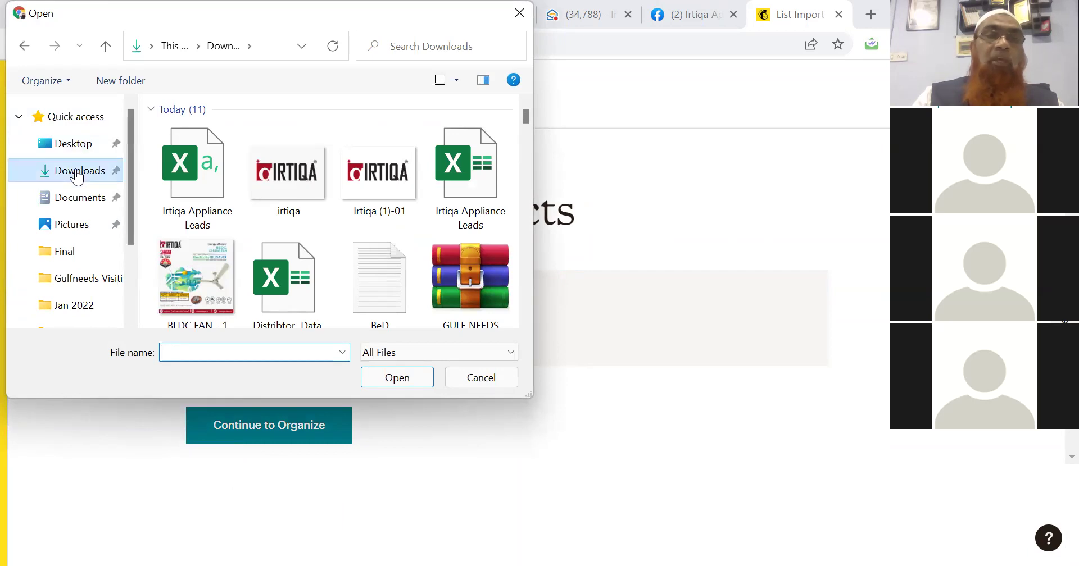
click(171, 193)
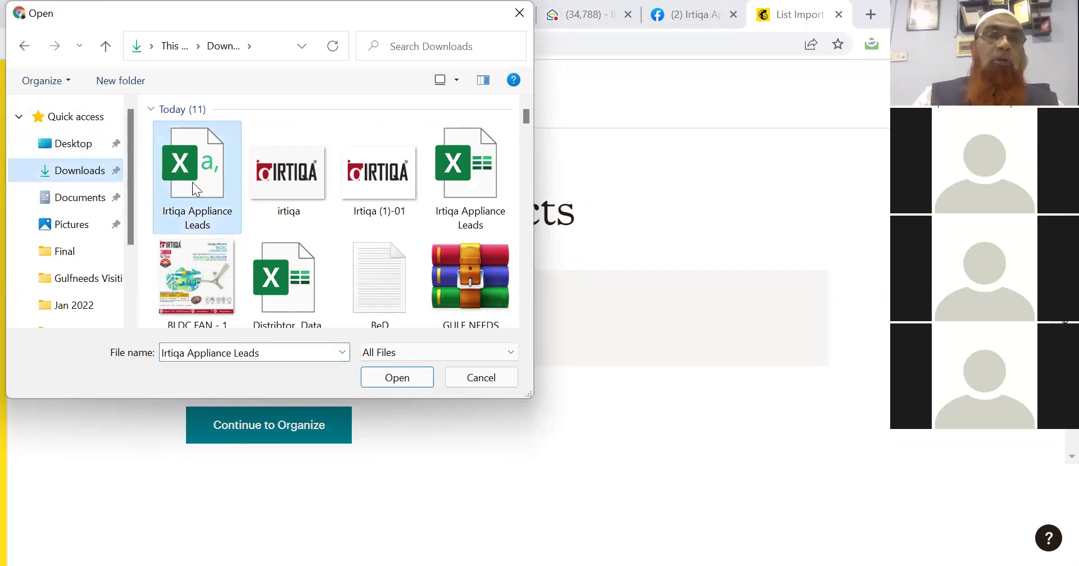
click(392, 384)
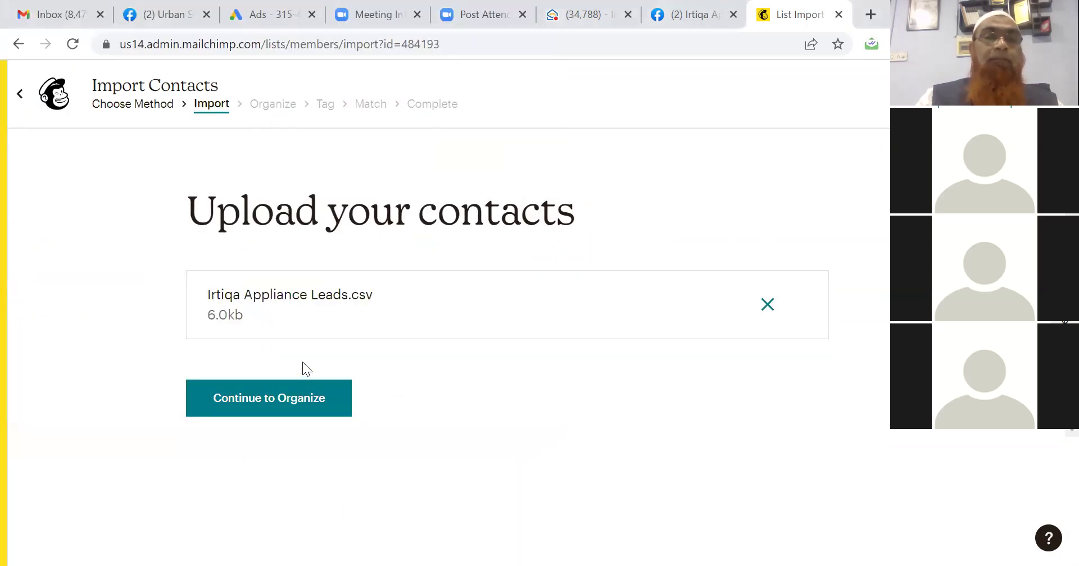
click(262, 399)
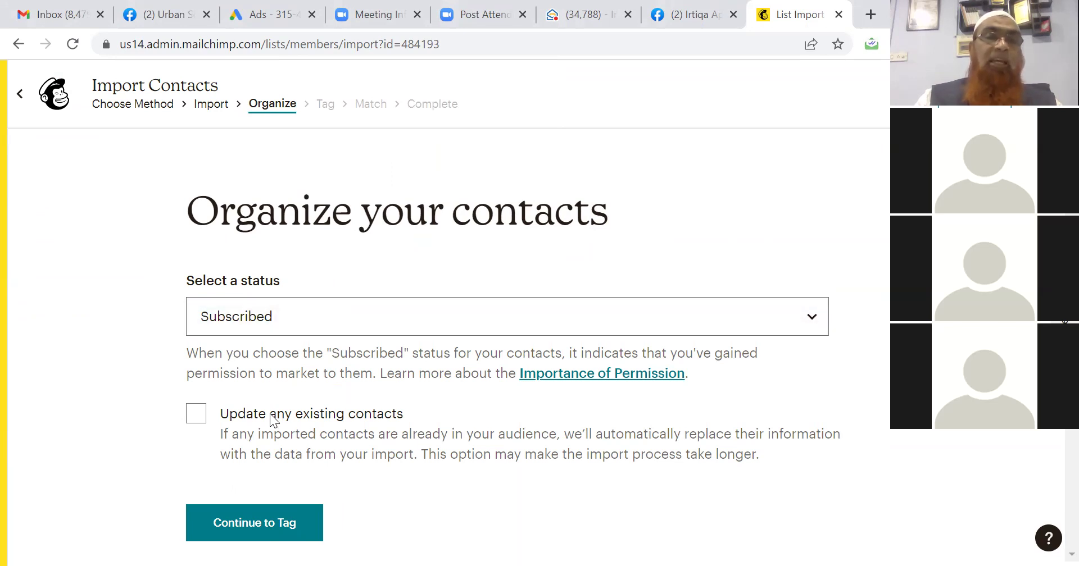
Import as Subscribed, updating existing contacts, tag them 'Itriqa List', and continue to matching.
click(196, 418)
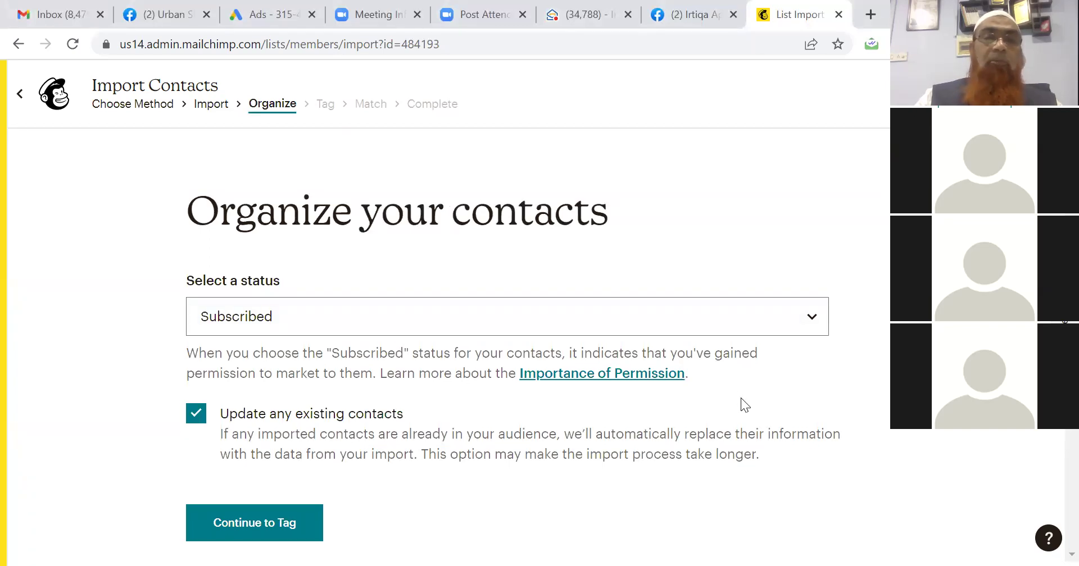
click(218, 520)
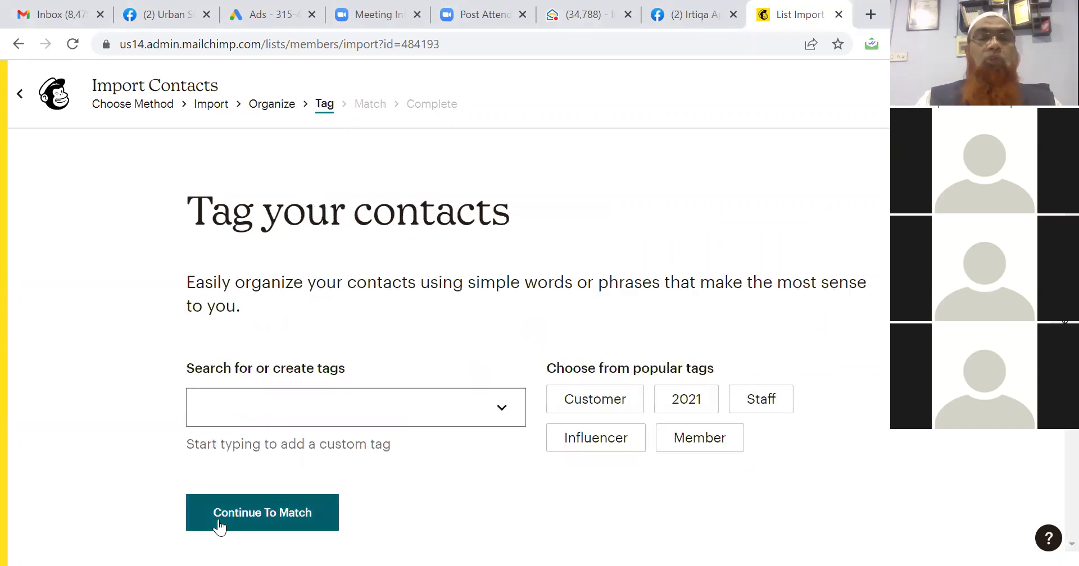
click(368, 415)
text(I)
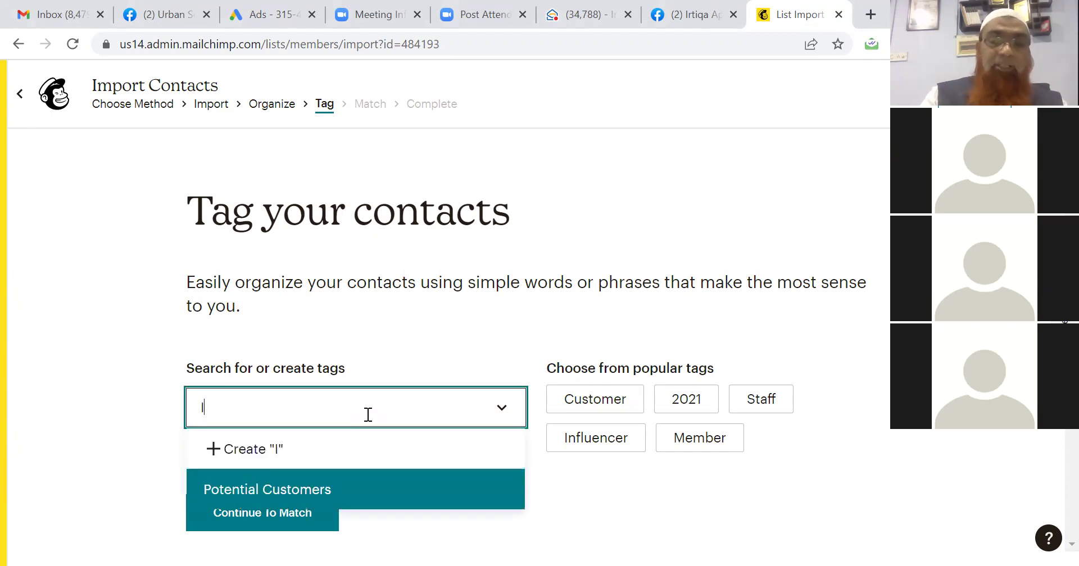
text(tri)
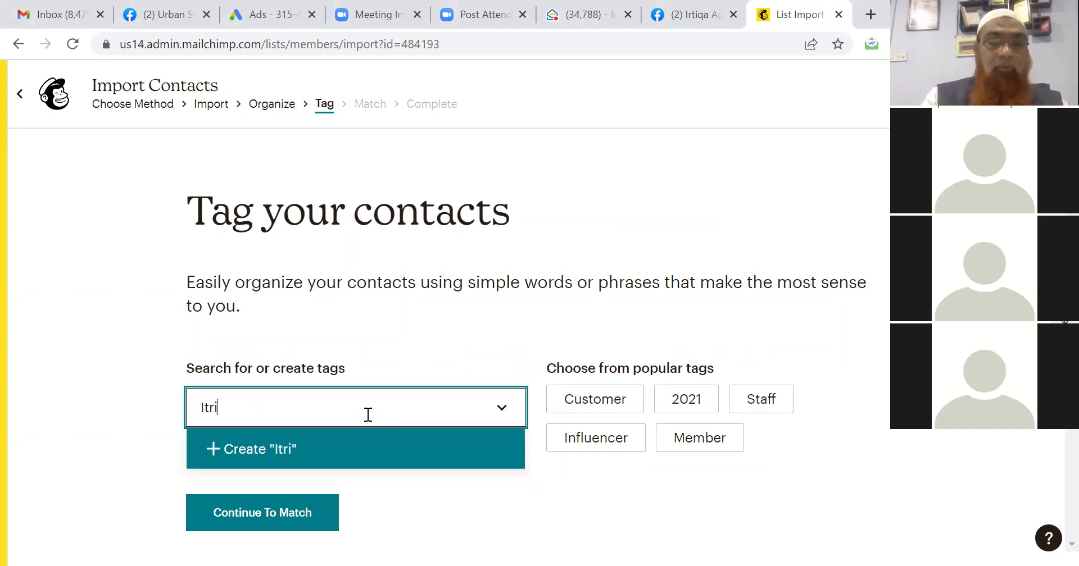
text(qa List)
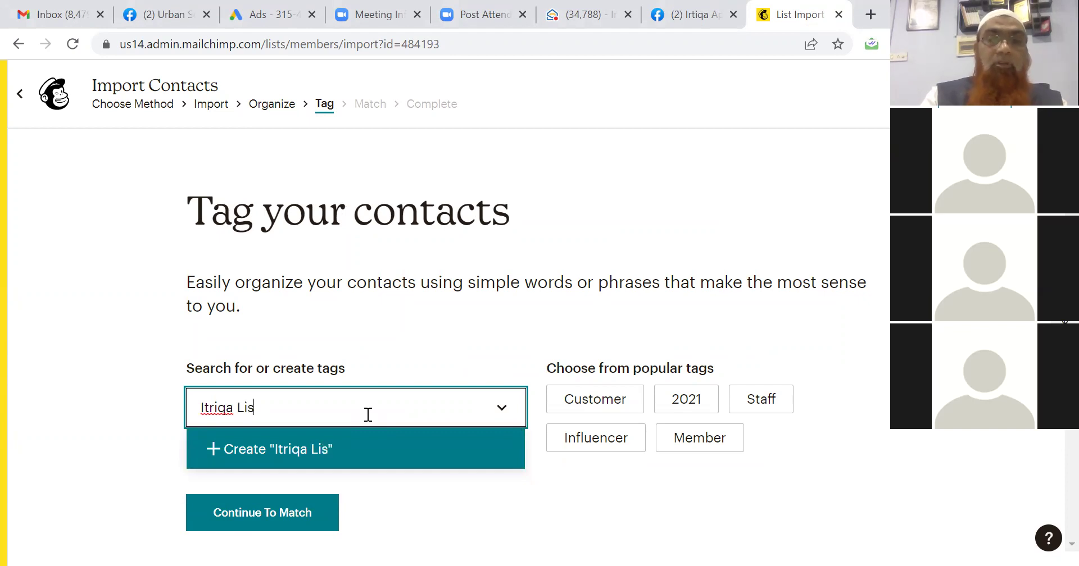
click(316, 453)
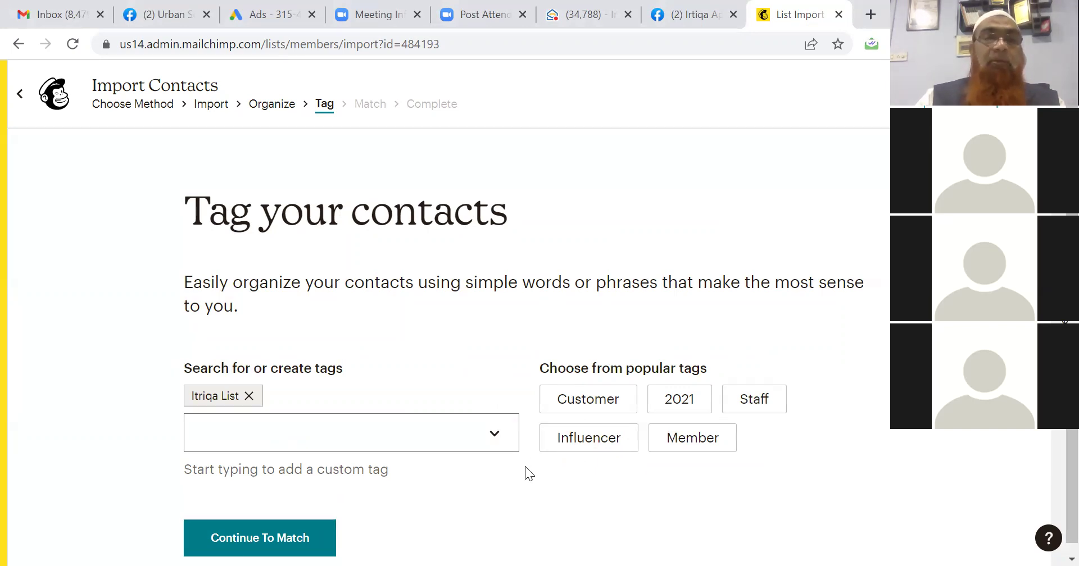
scroll(525, 466, down, 1)
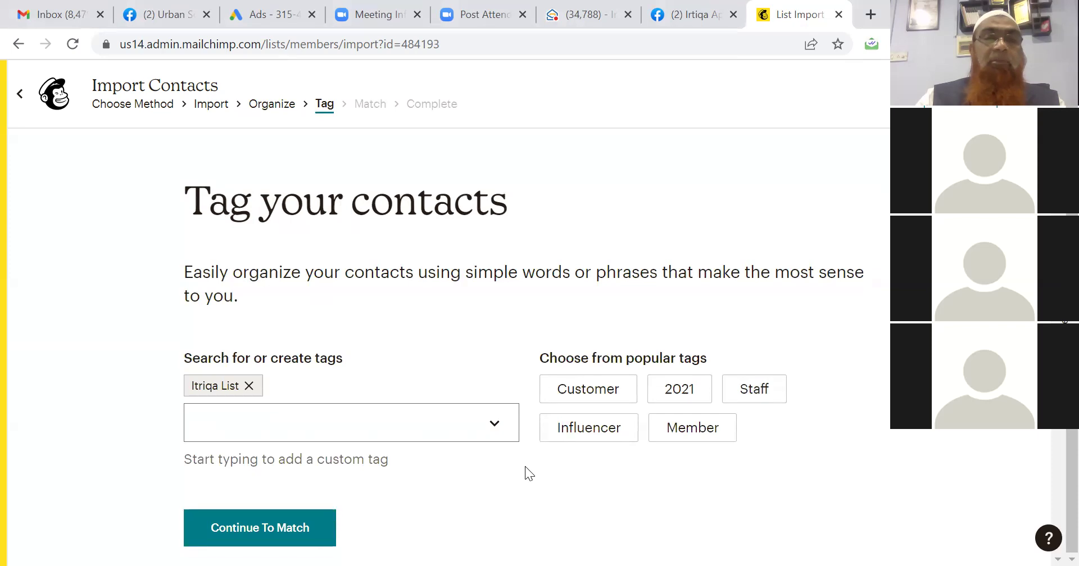
click(224, 529)
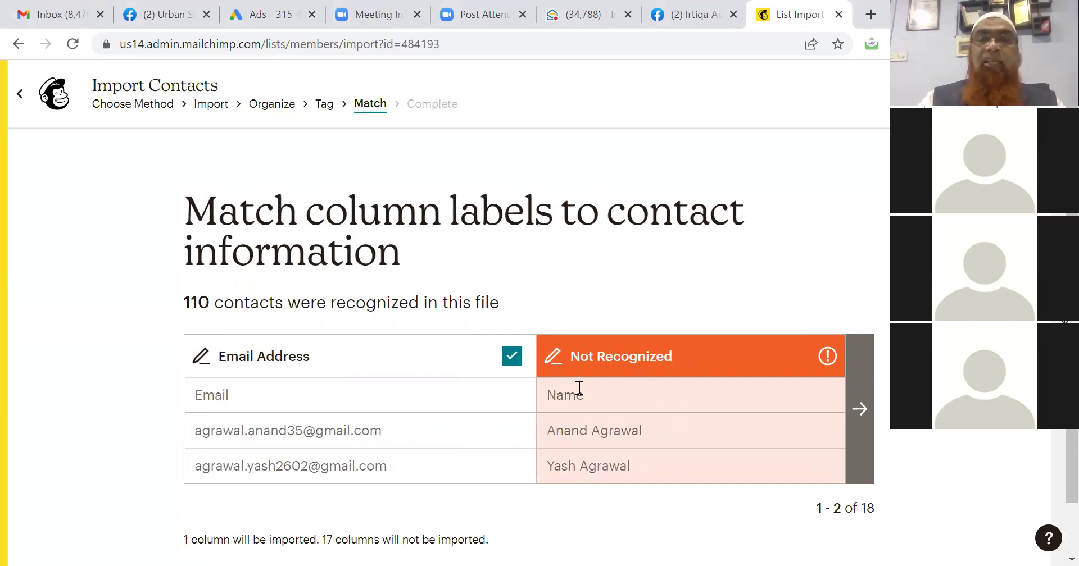
click(861, 409)
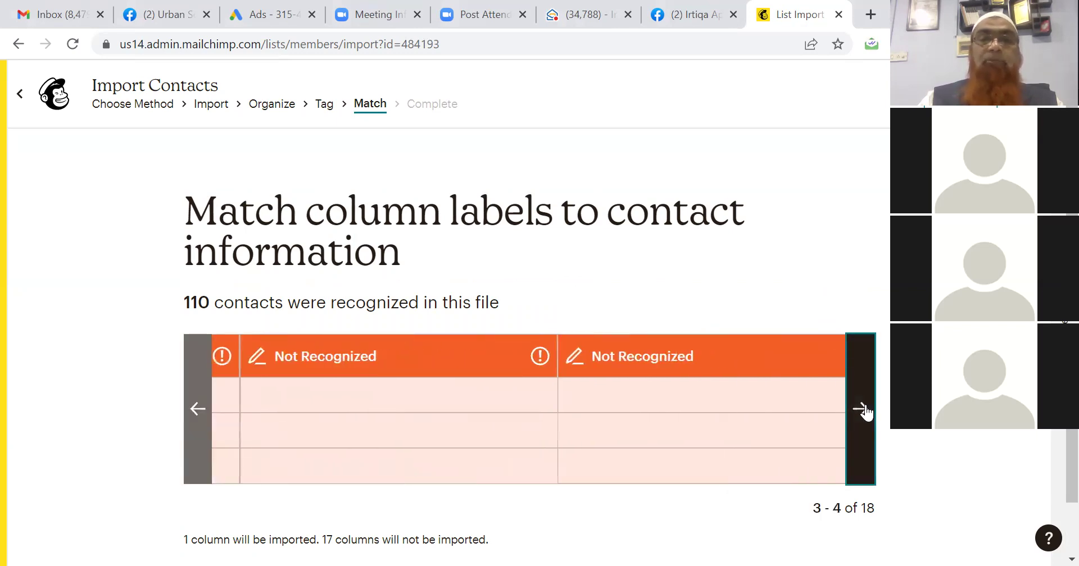
click(196, 409)
scroll(274, 433, down, 1)
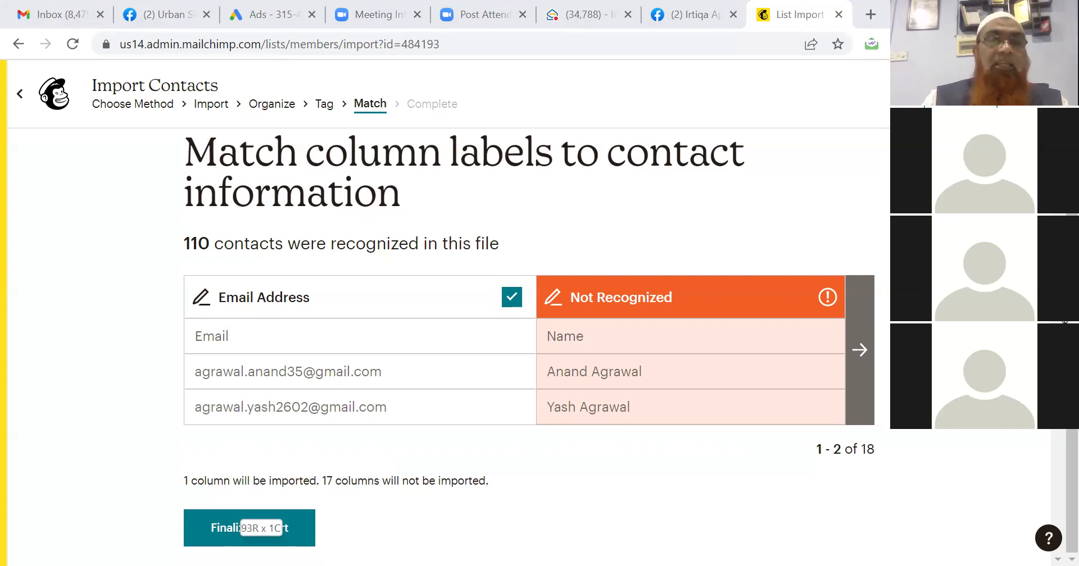
drag(238, 516, 237, 515)
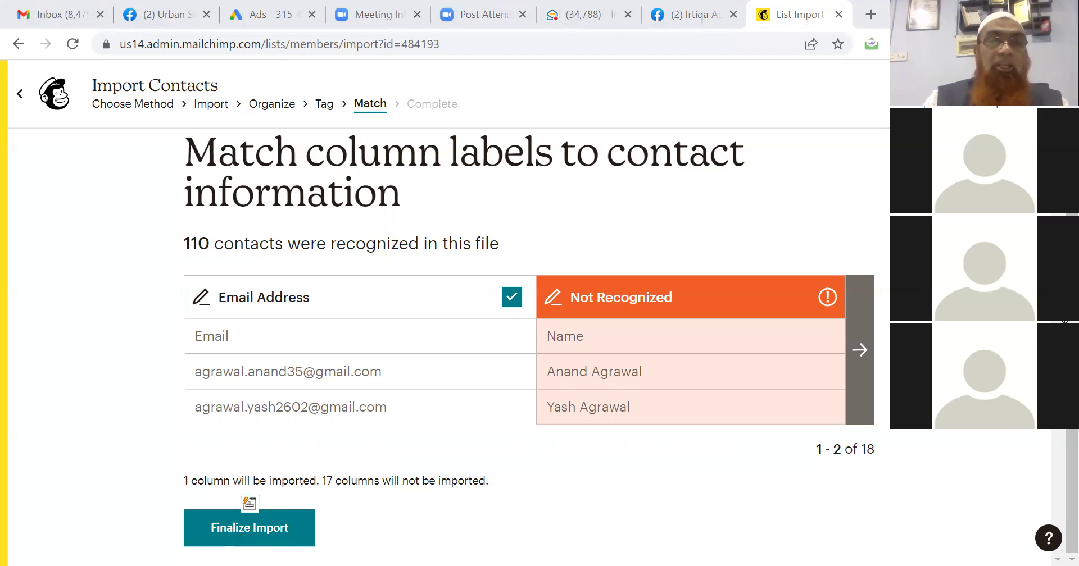
key(ctrl+c)
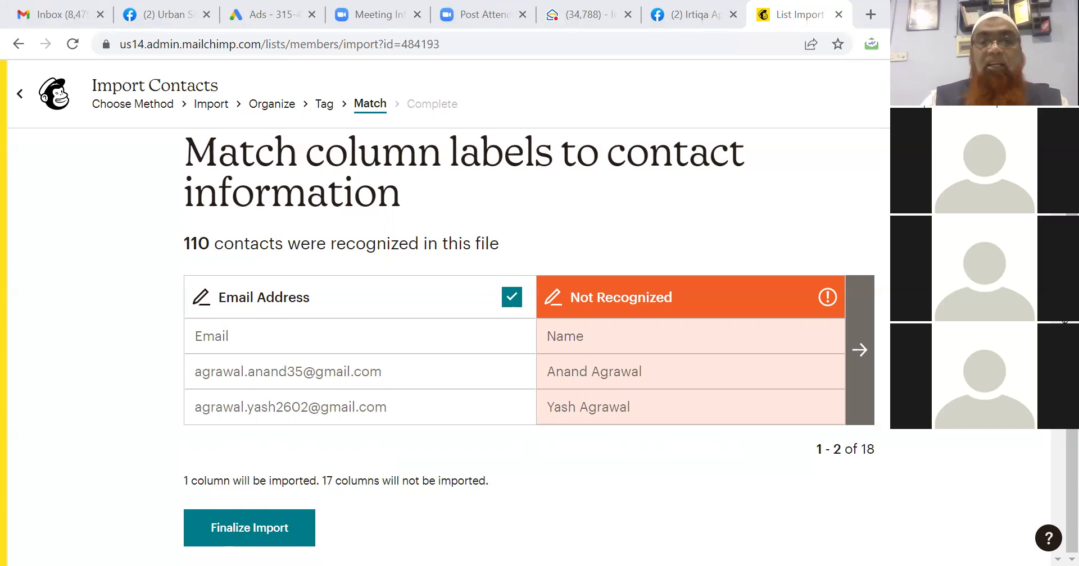
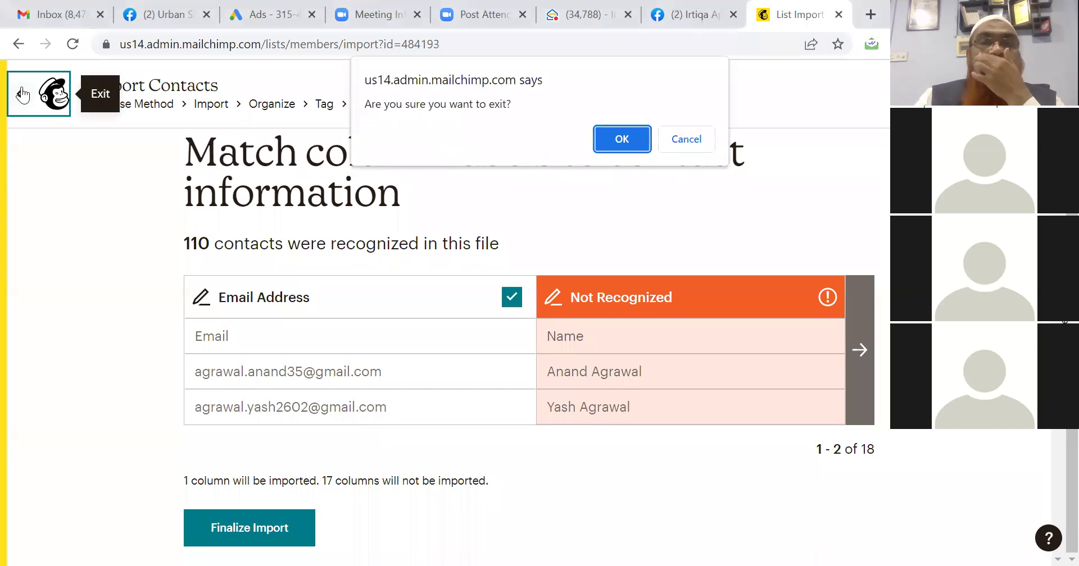
Confirm exiting the unfinished contact import at the 'Are you sure you want to exit?' prompt.
click(605, 137)
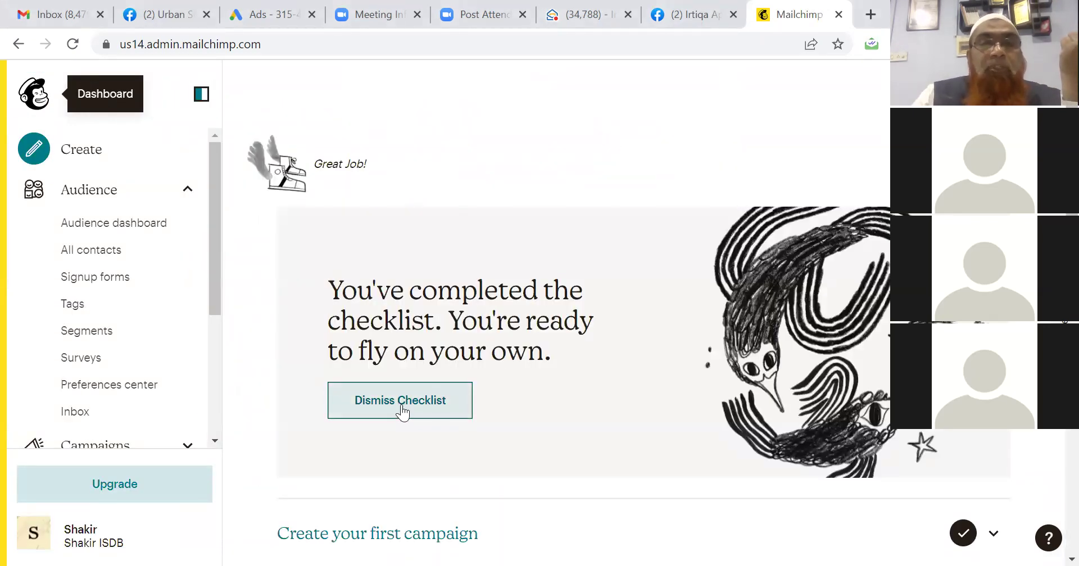
From Audience > All contacts, start a new contact import by file upload.
click(116, 227)
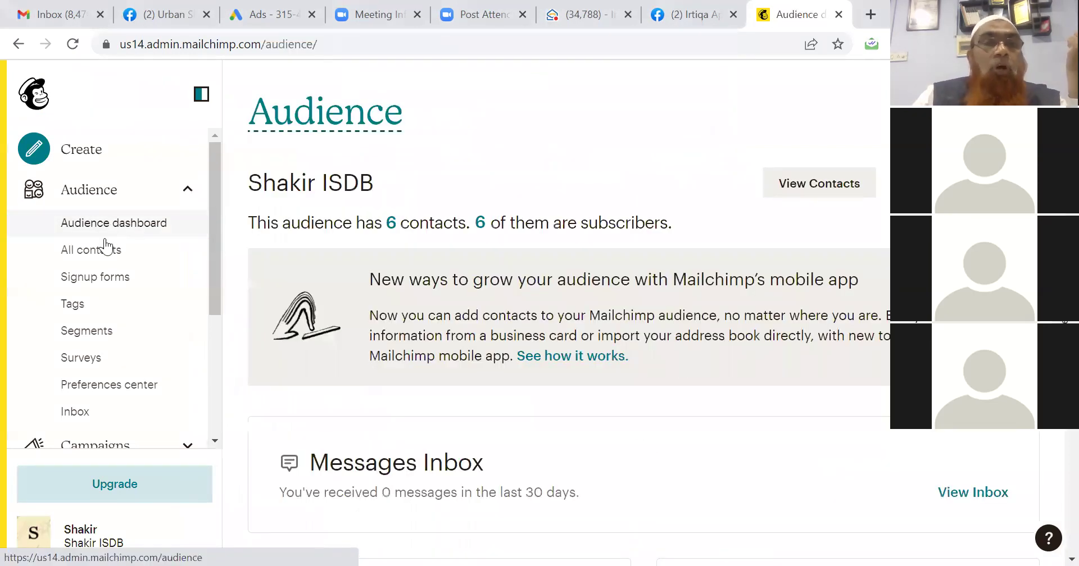
click(100, 254)
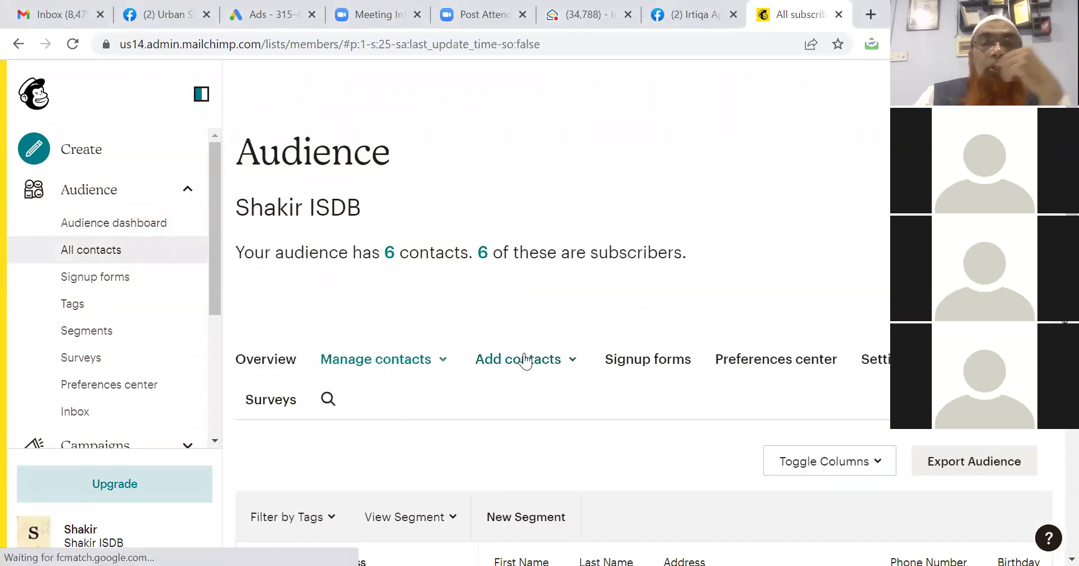
click(525, 365)
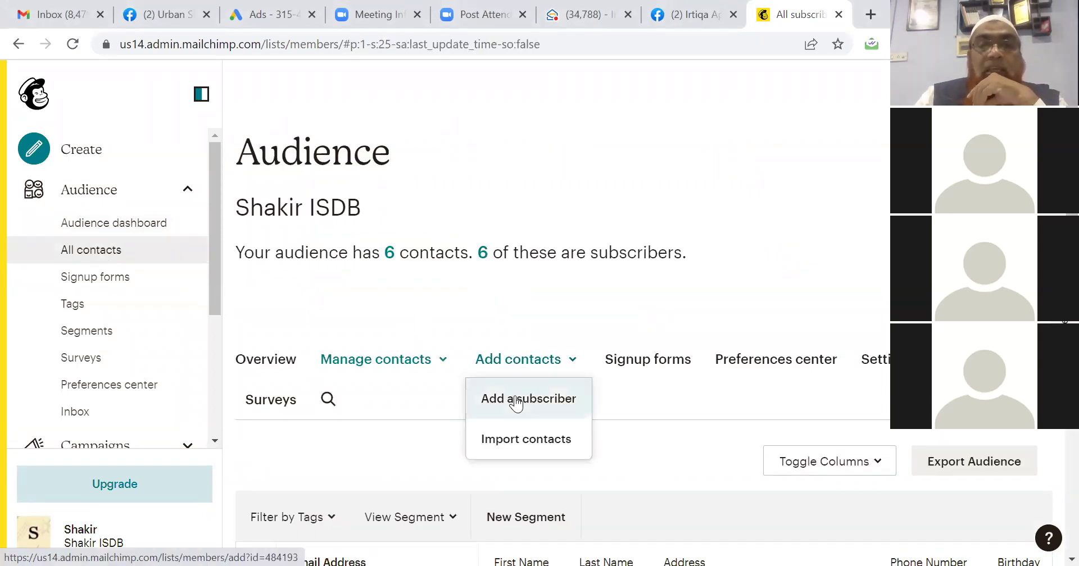
click(515, 441)
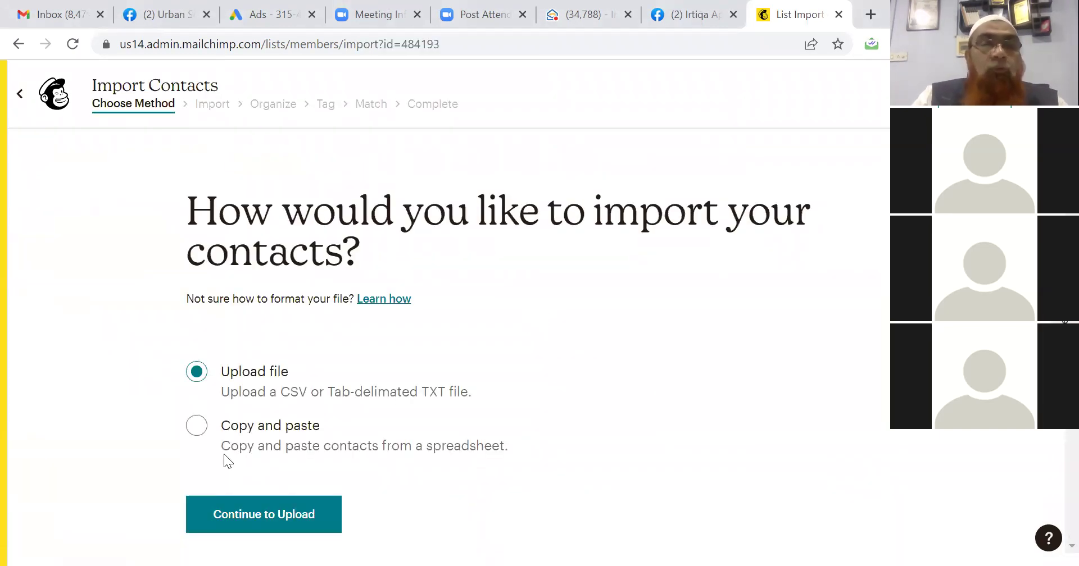
click(229, 513)
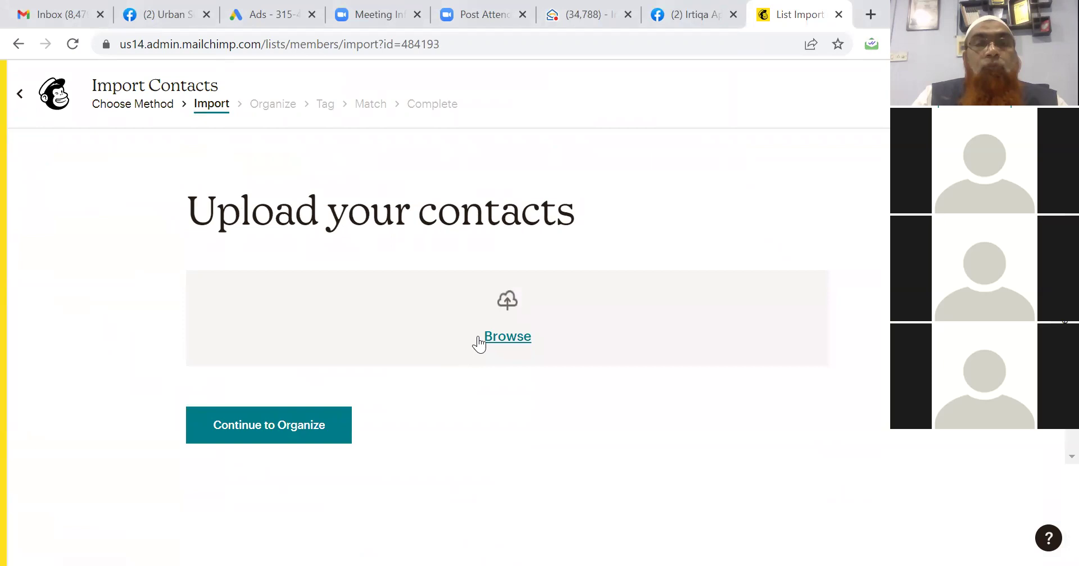
Upload Irtiqa Appliance Leads.csv and continue to the Organize step.
click(501, 336)
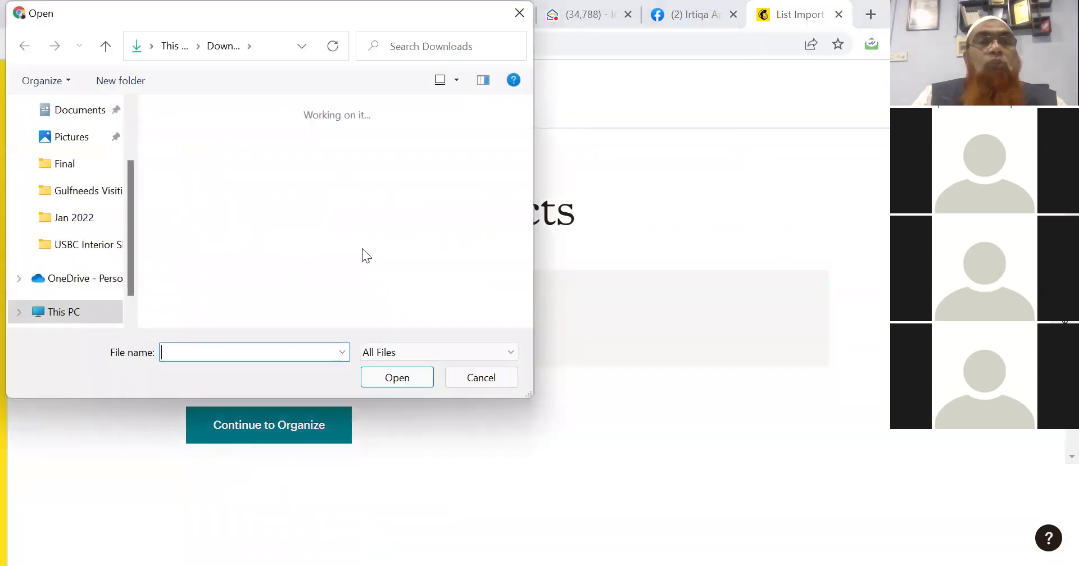
scroll(131, 127, up, 2)
click(184, 168)
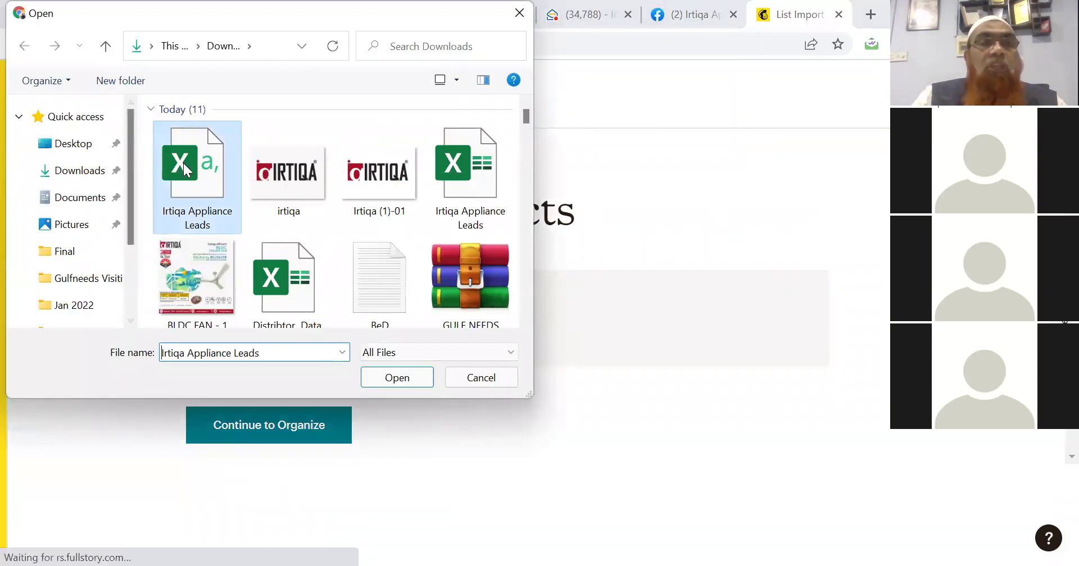
click(380, 375)
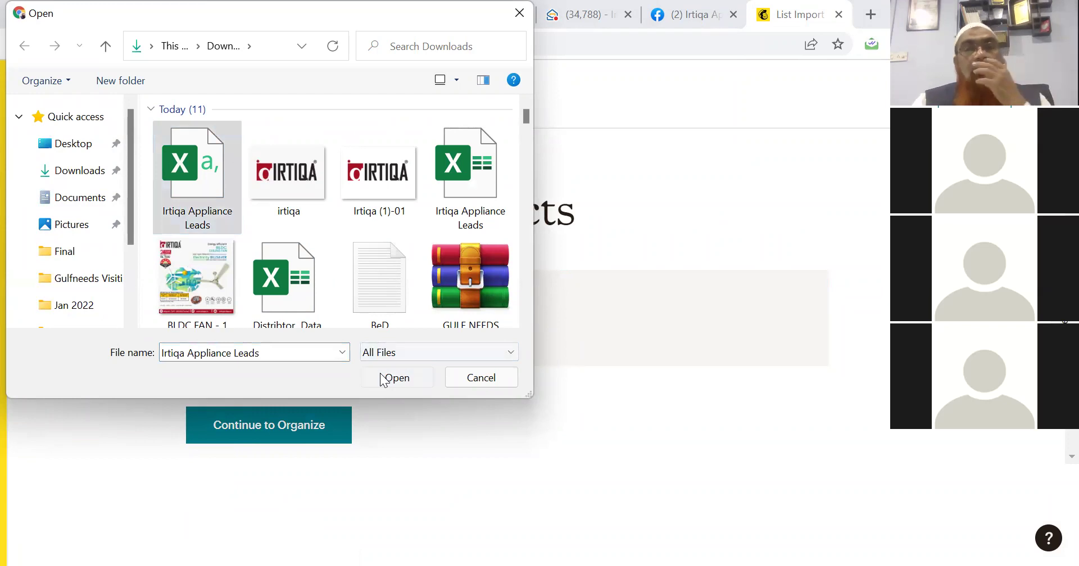
click(280, 398)
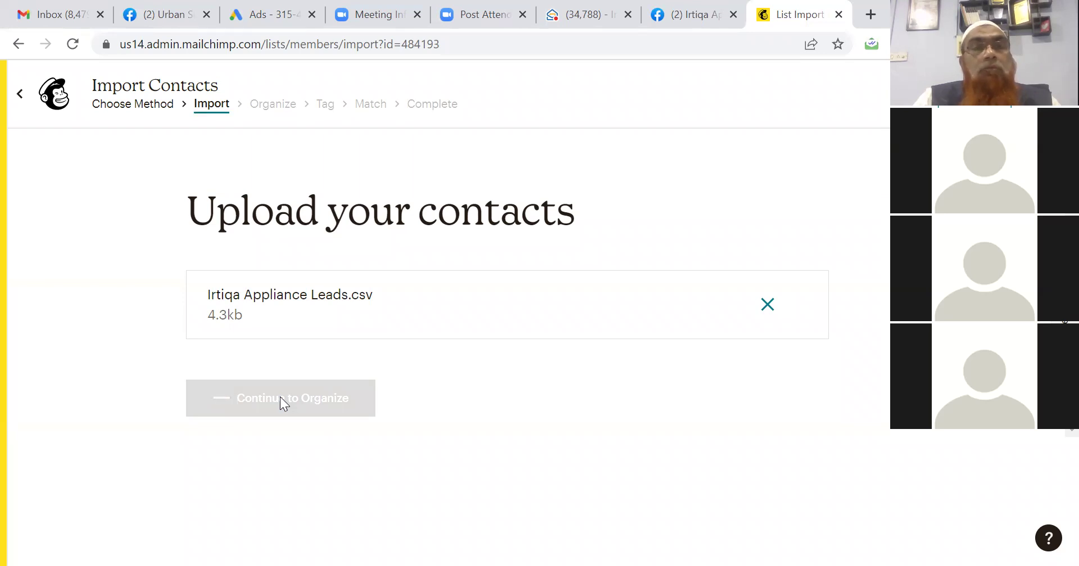
Update existing contacts, tag them 'Itriqa List', and finish matching to review 109 contacts.
click(201, 418)
click(212, 530)
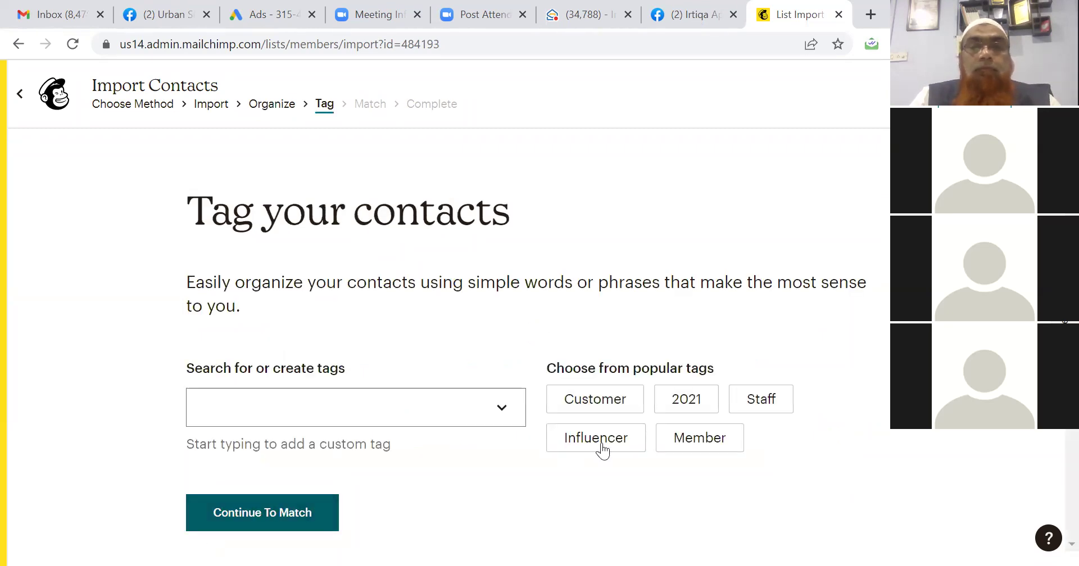
click(376, 413)
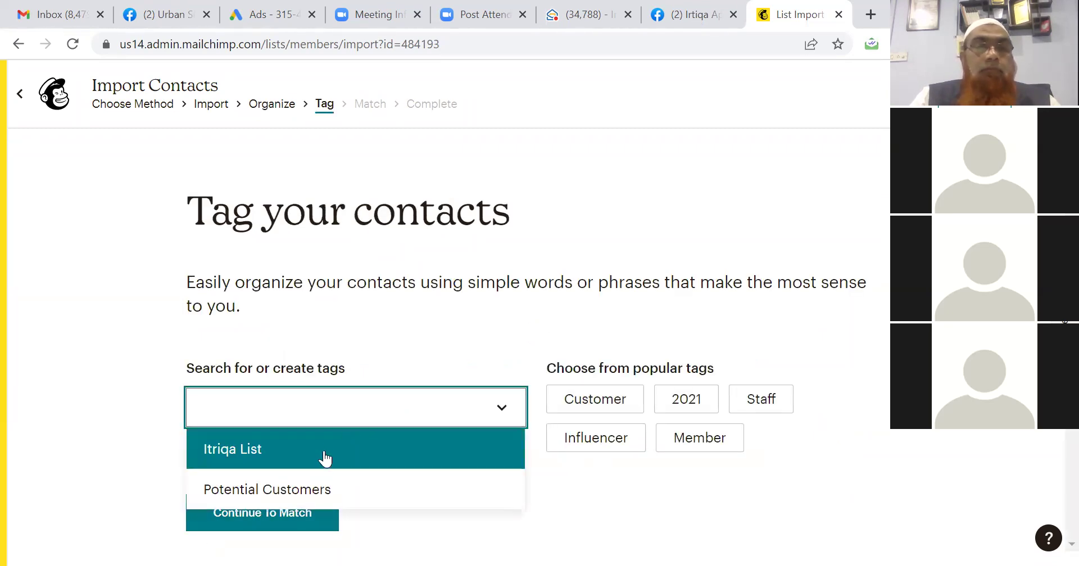
click(323, 451)
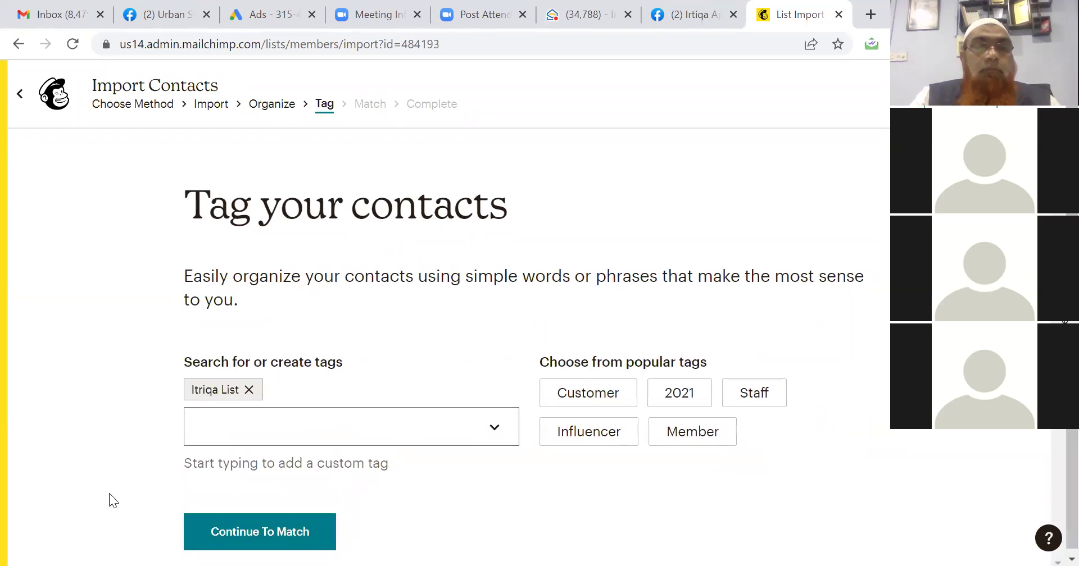
click(212, 531)
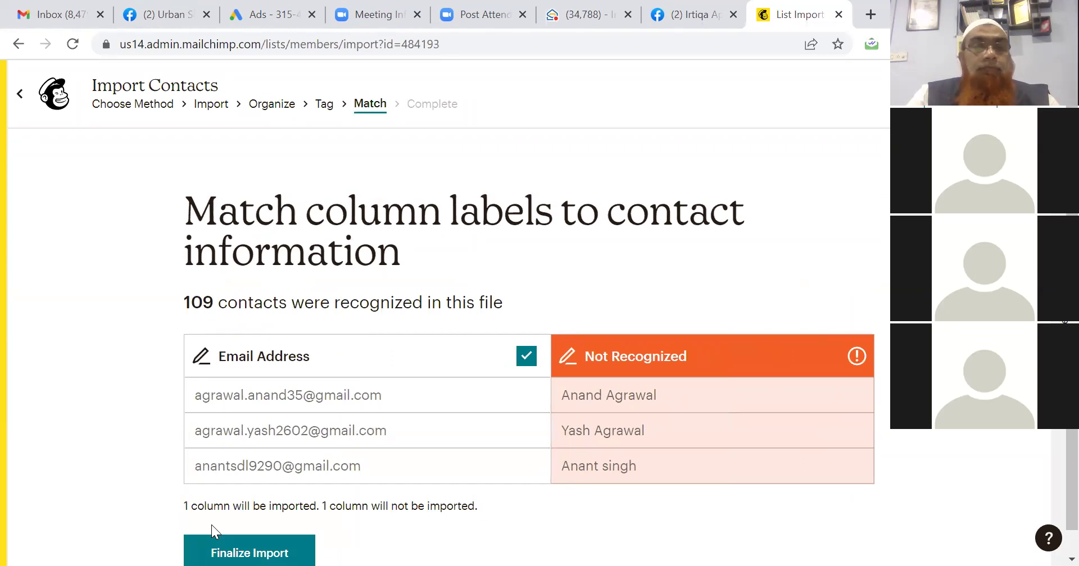
scroll(134, 509, down, 1)
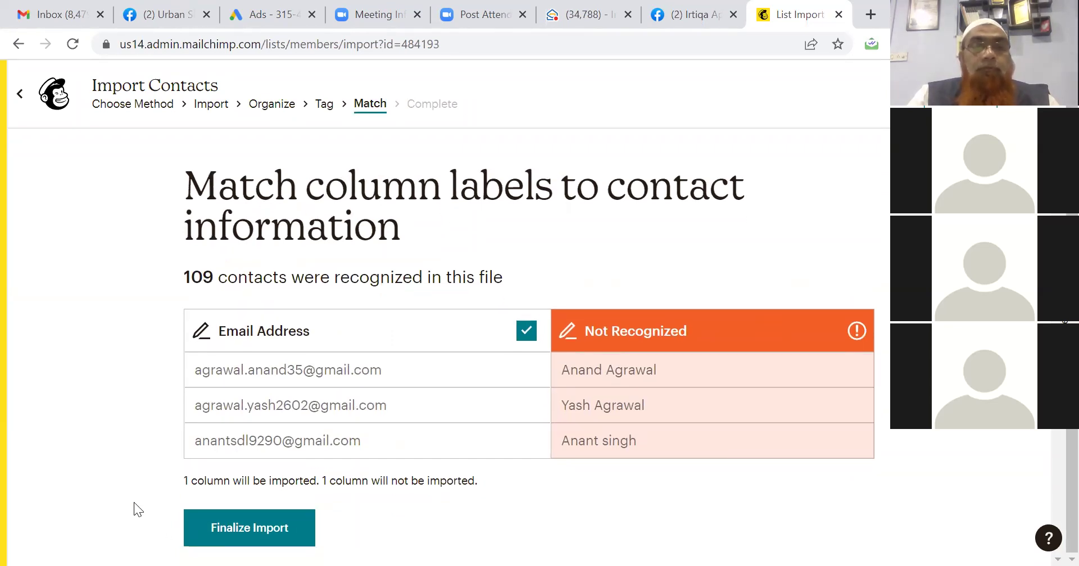
click(206, 529)
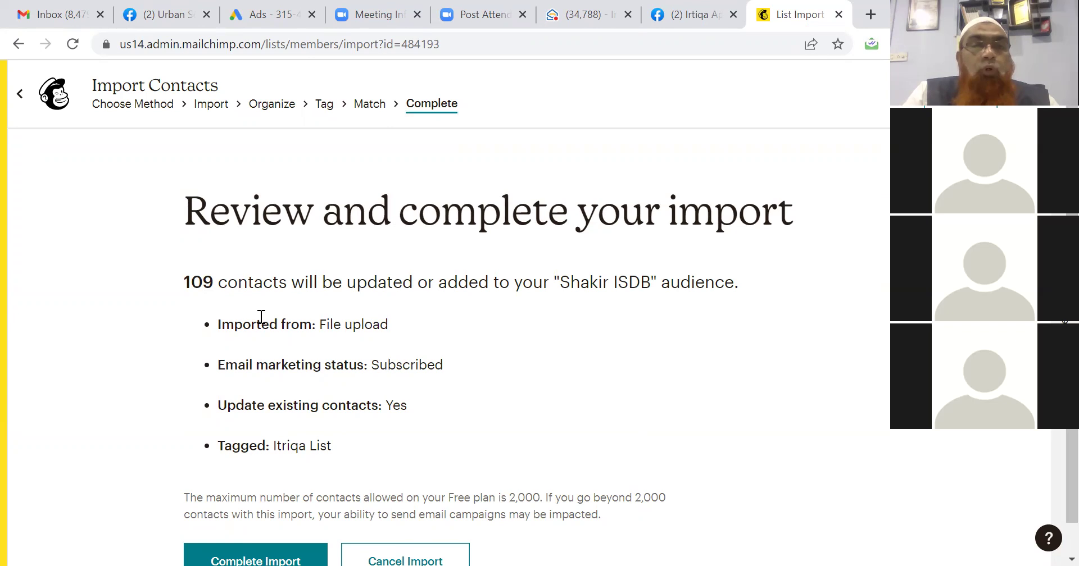
Complete the 109-contact import, return to the audience dashboard, and go to Create.
click(217, 547)
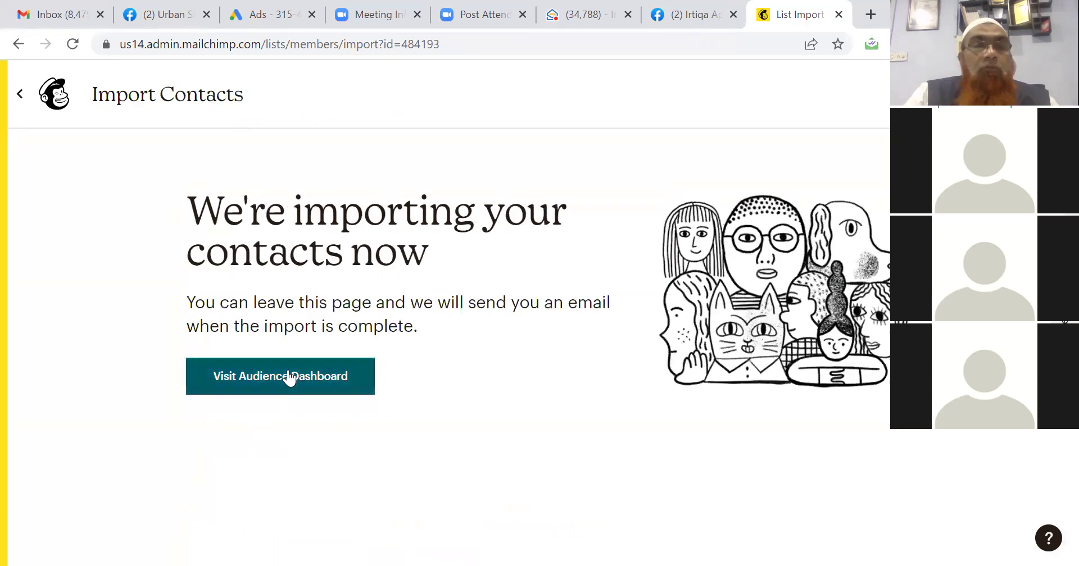
click(288, 380)
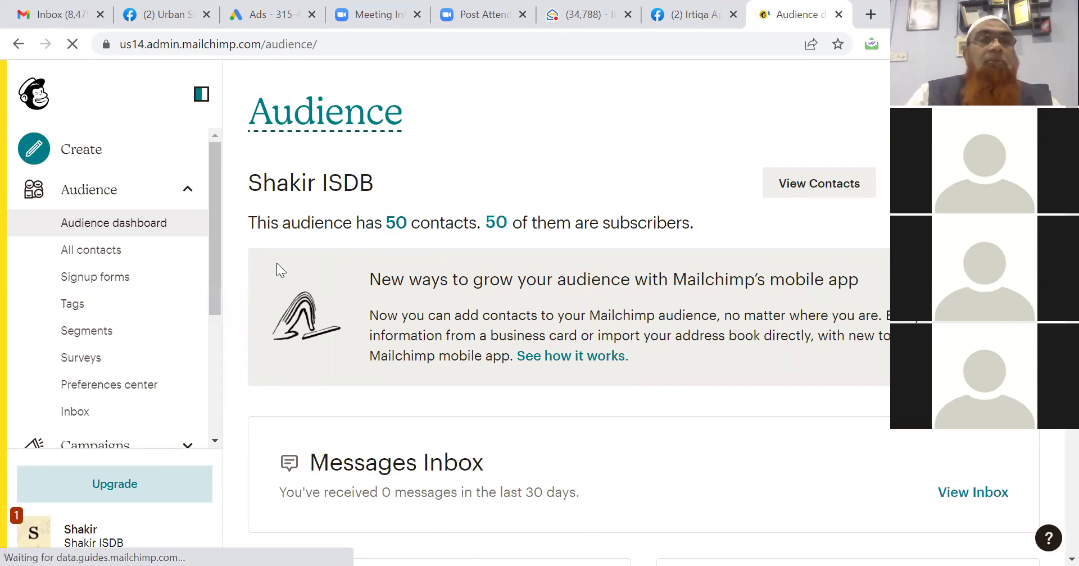
click(122, 153)
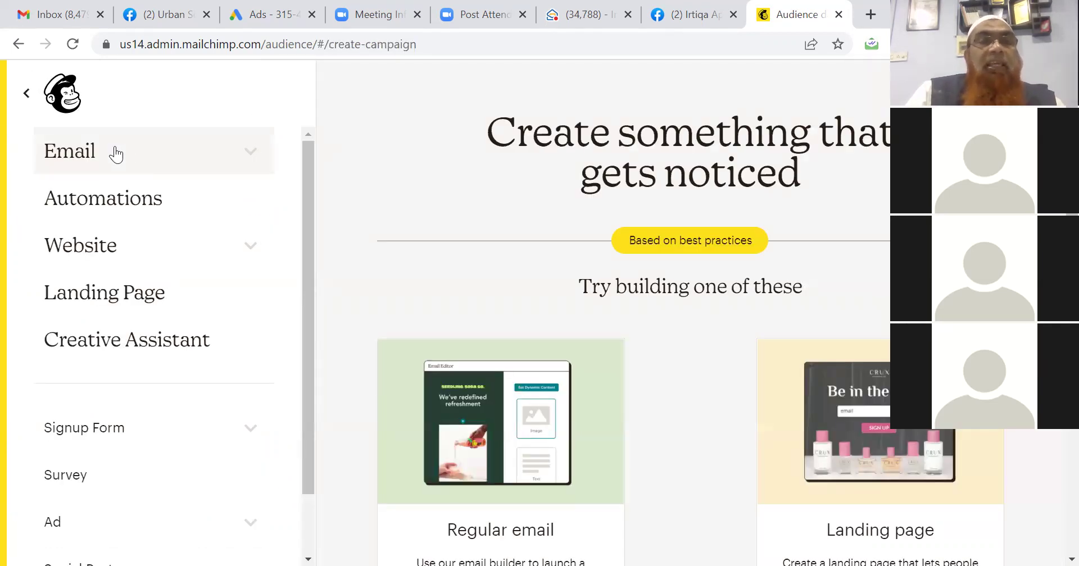
Create a Regular email campaign named 'Irtiqa Appliances BLDC Fan'.
click(115, 153)
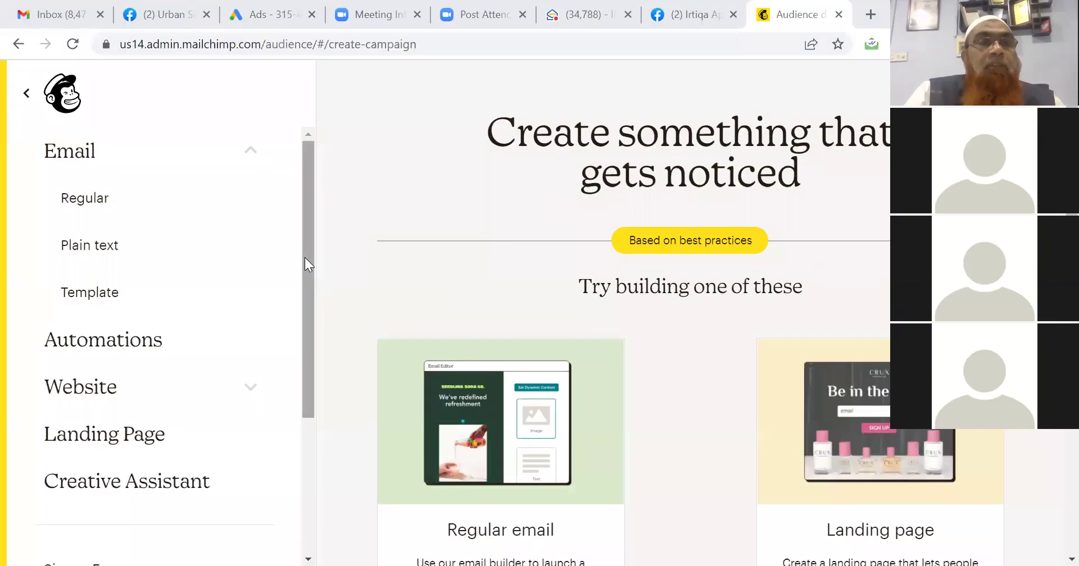
click(96, 208)
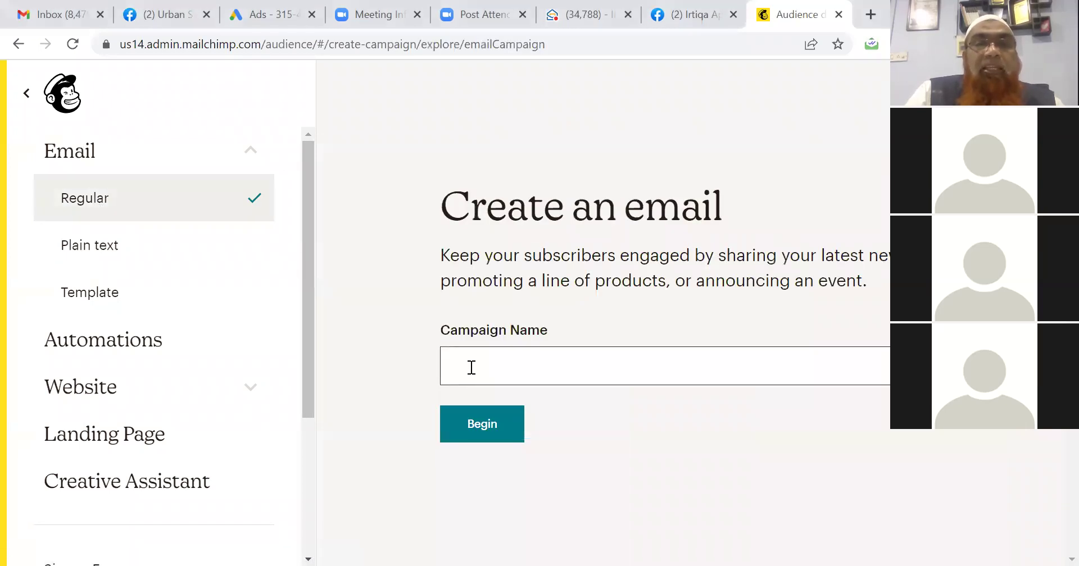
click(471, 368)
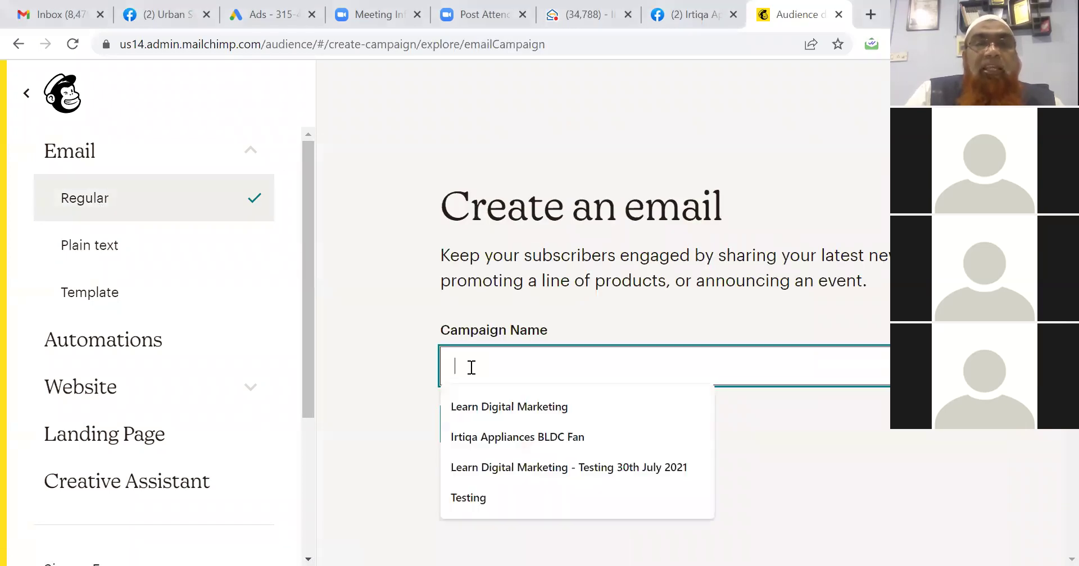
click(491, 441)
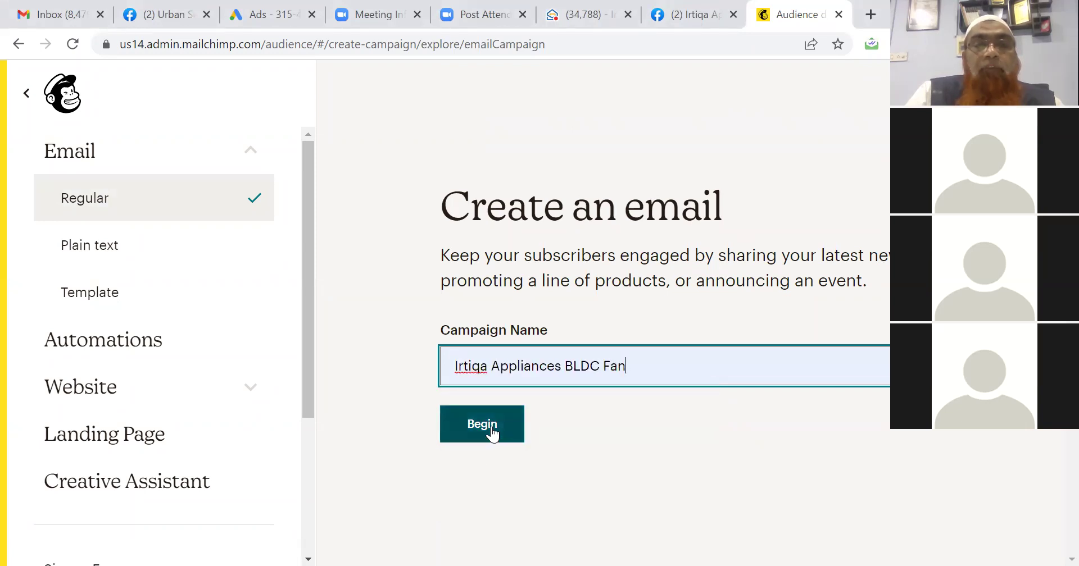
click(492, 432)
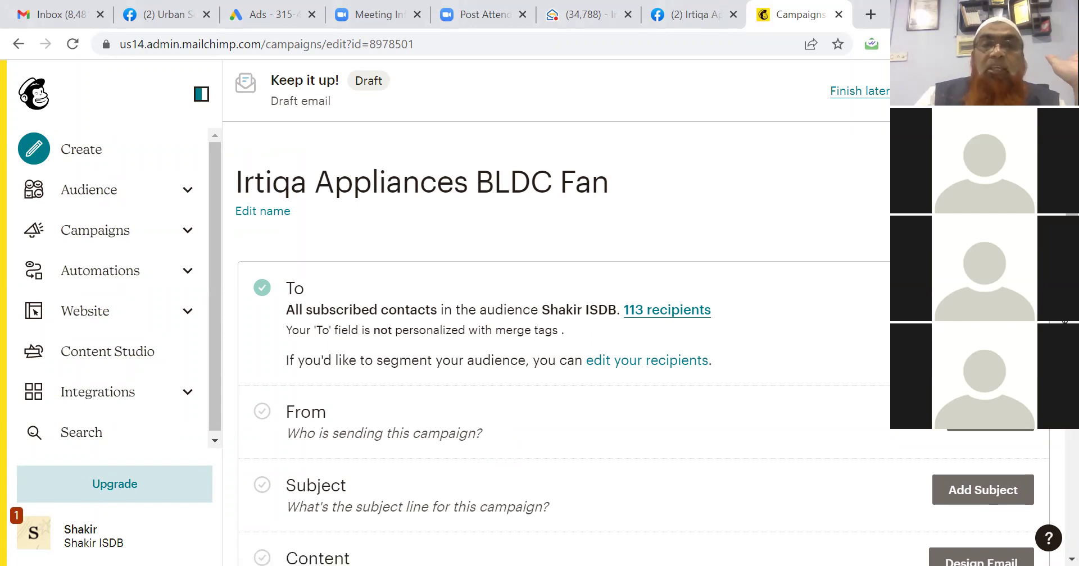
Set the recipients to All subscribers in audience, save, and bring up the From fields.
click(667, 367)
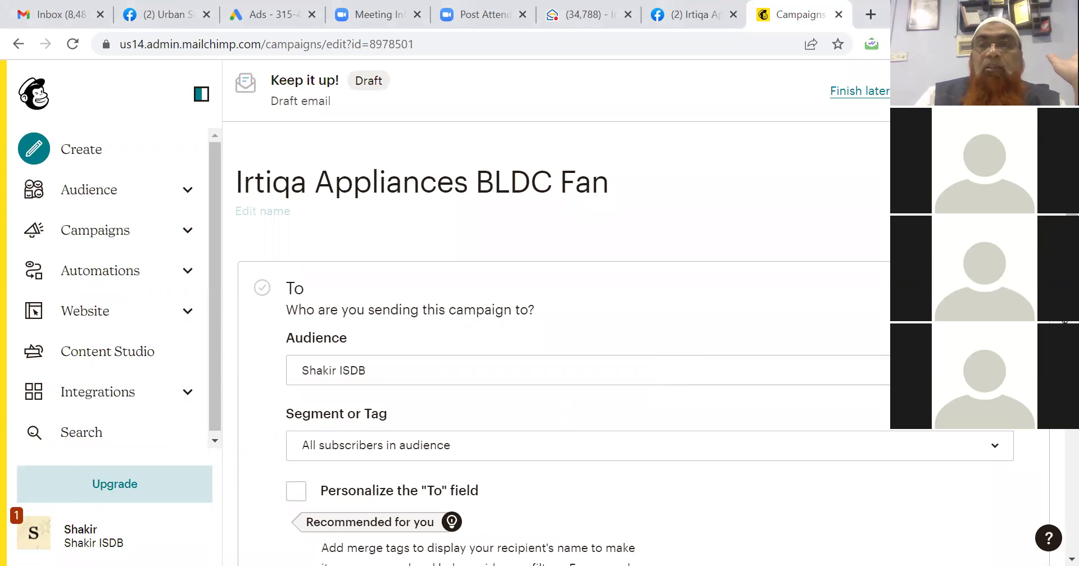
scroll(562, 337, down, 5)
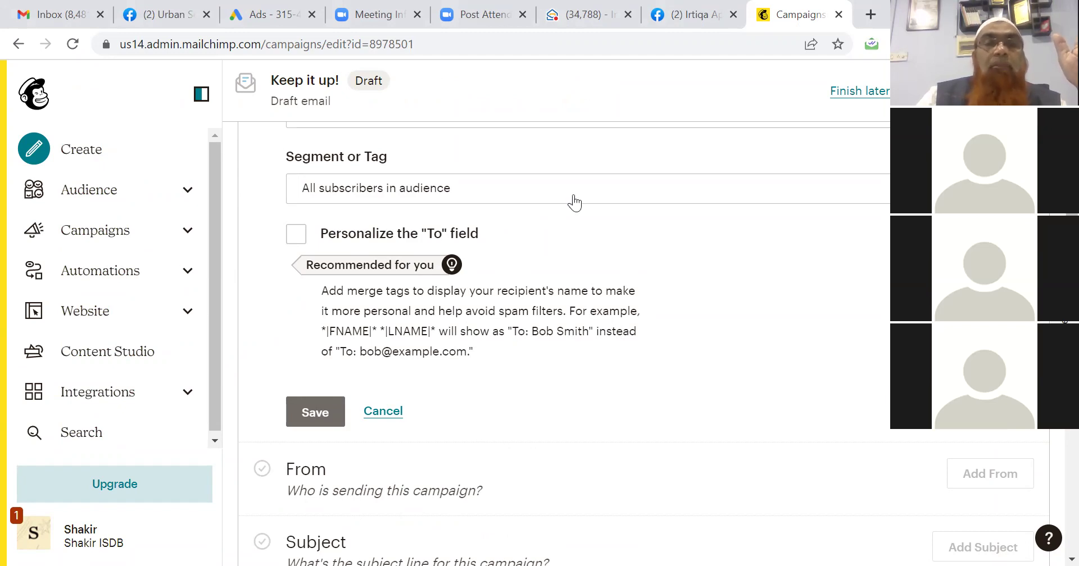
click(319, 411)
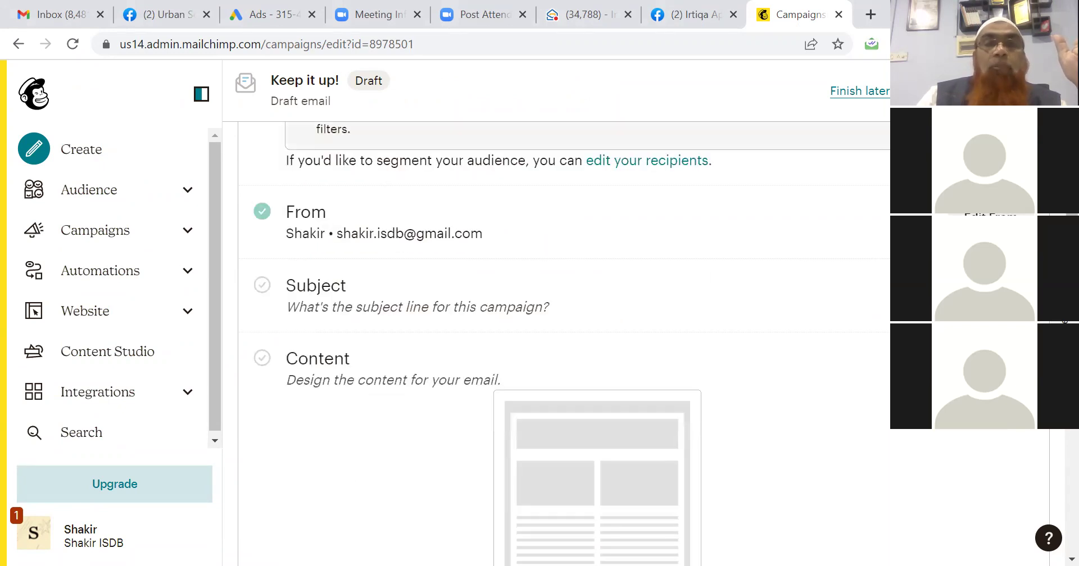
click(990, 217)
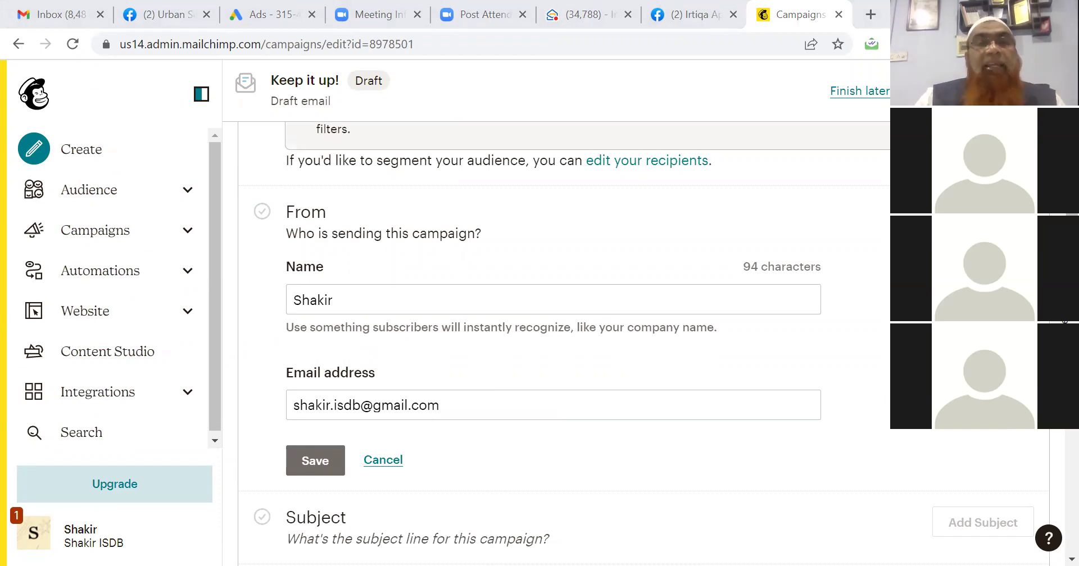
Set the sender to the company e-mail address and name 'Irtiqa Appliances LLP', then save.
click(373, 406)
key(ctrl+a)
key(ctrl+v)
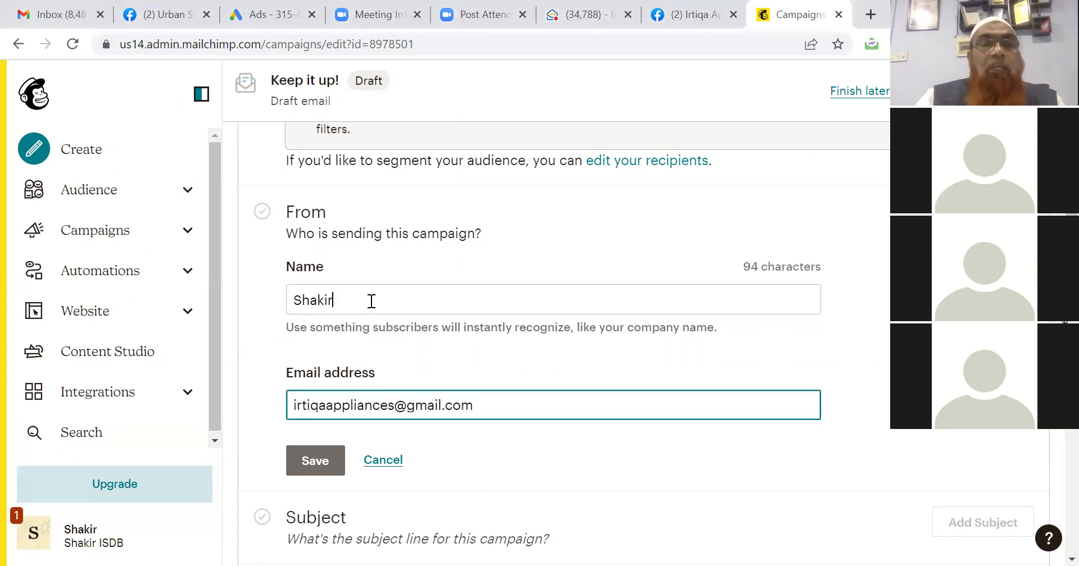
click(371, 301)
text(Irtiqa )
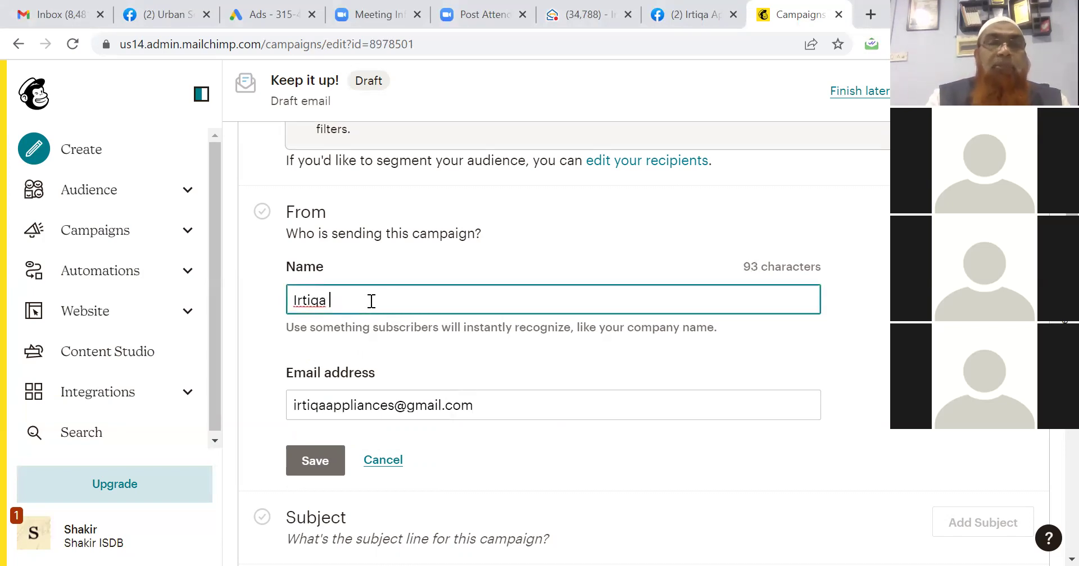
text(A)
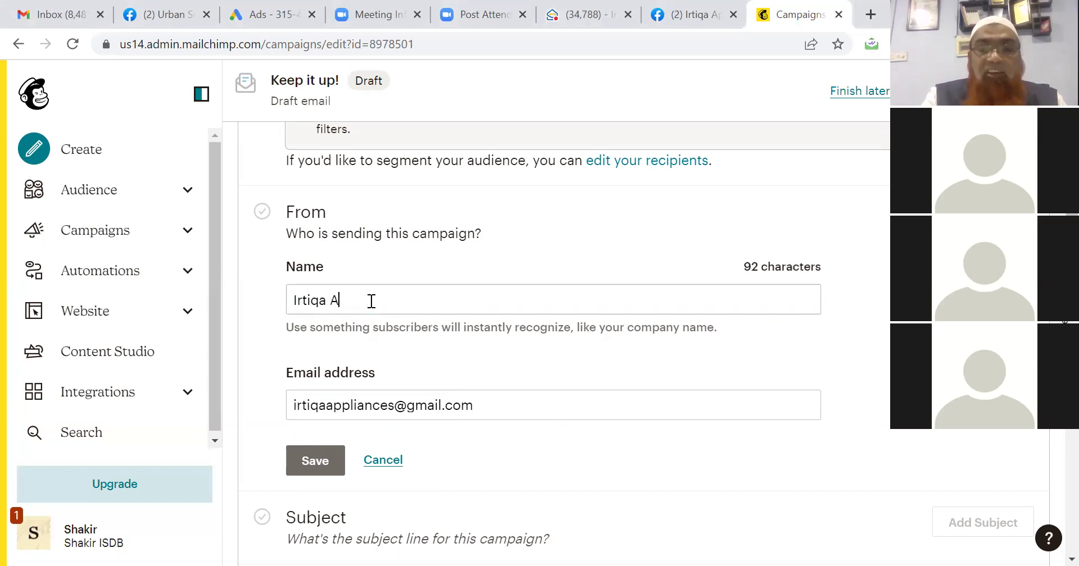
text(ppliances)
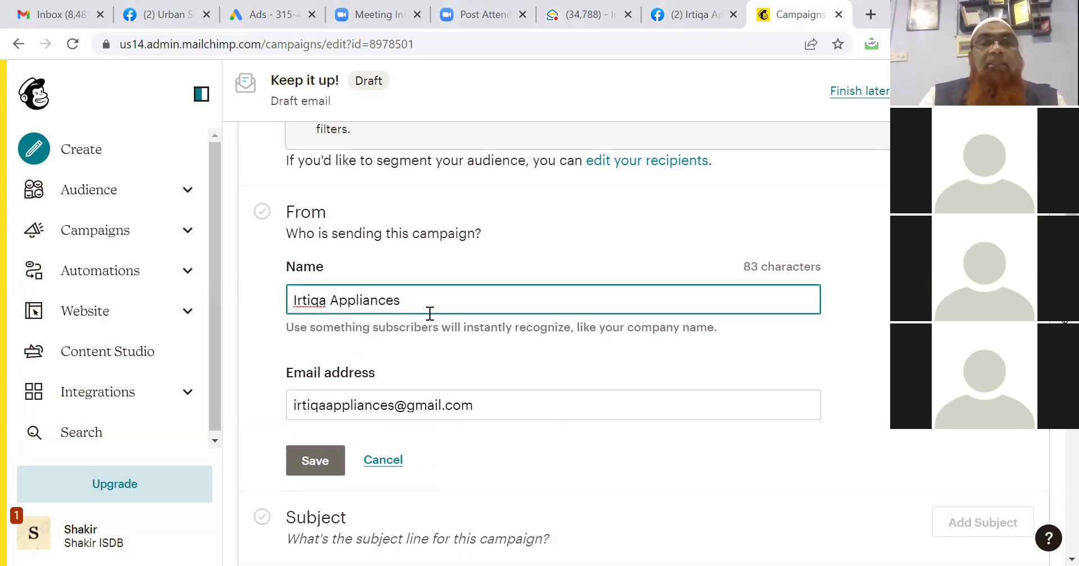
text( LLP)
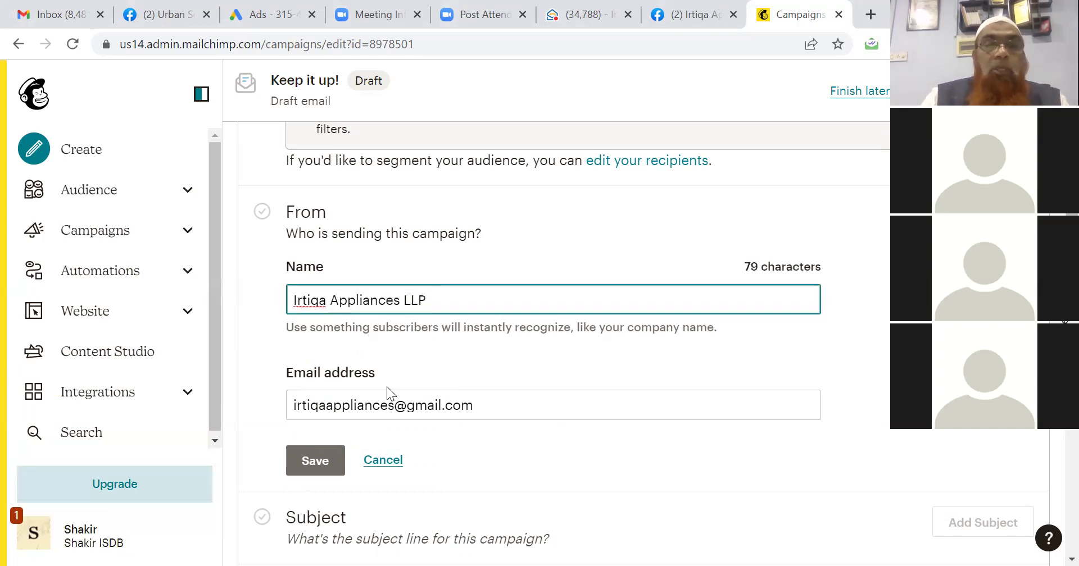
click(309, 466)
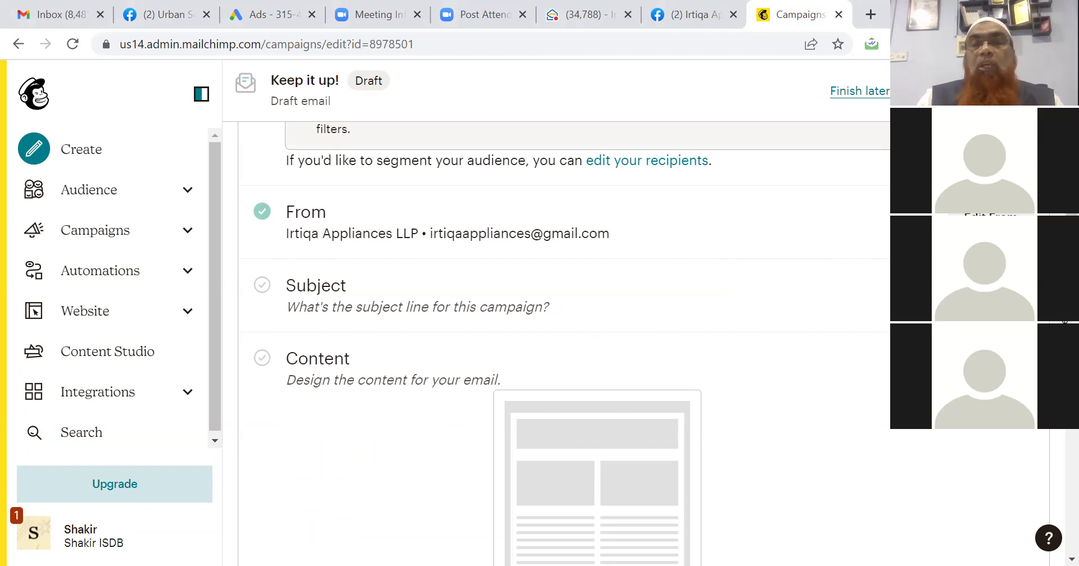
Set the subject line to 'Launch of BLDC Fan by Irtiqa Appliances'.
click(813, 329)
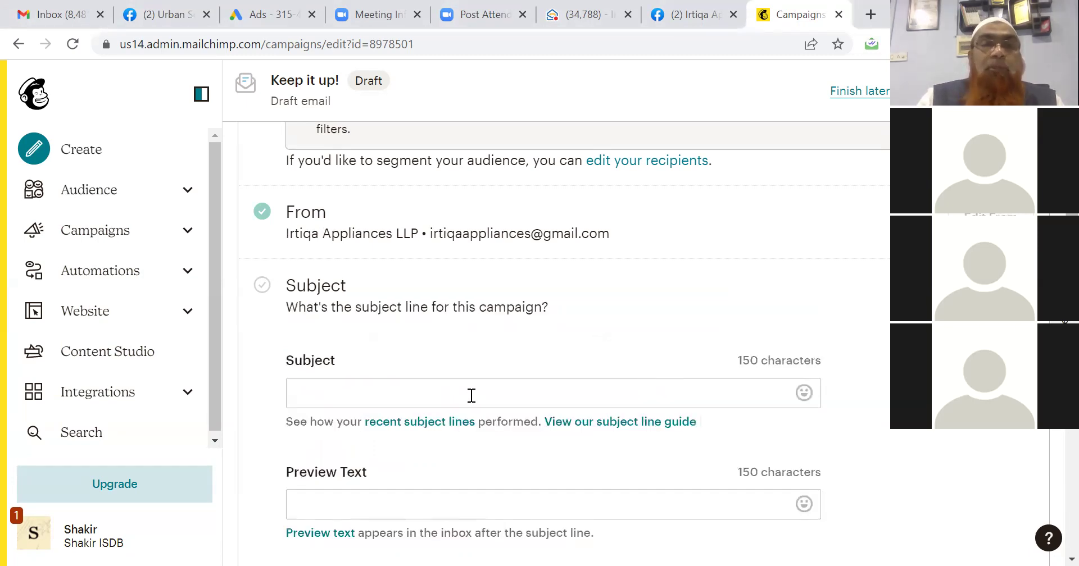
text(Laun)
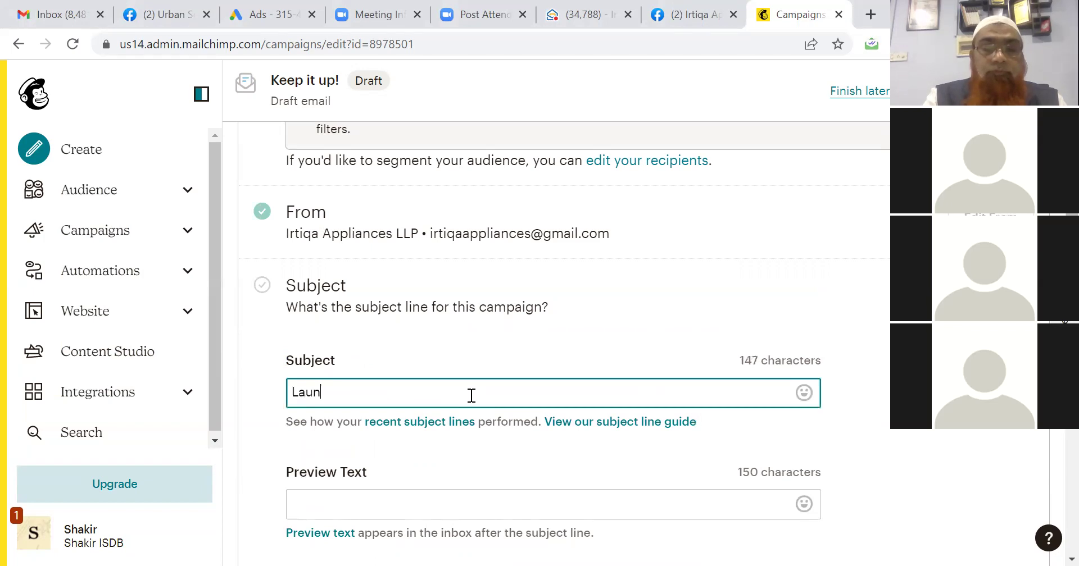
text(ch of )
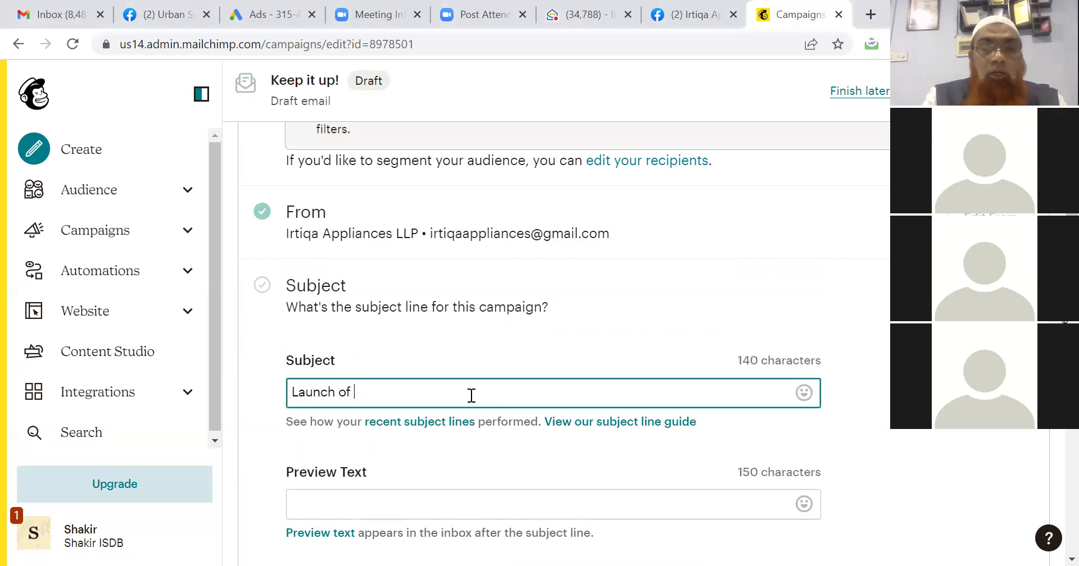
text(BLDC )
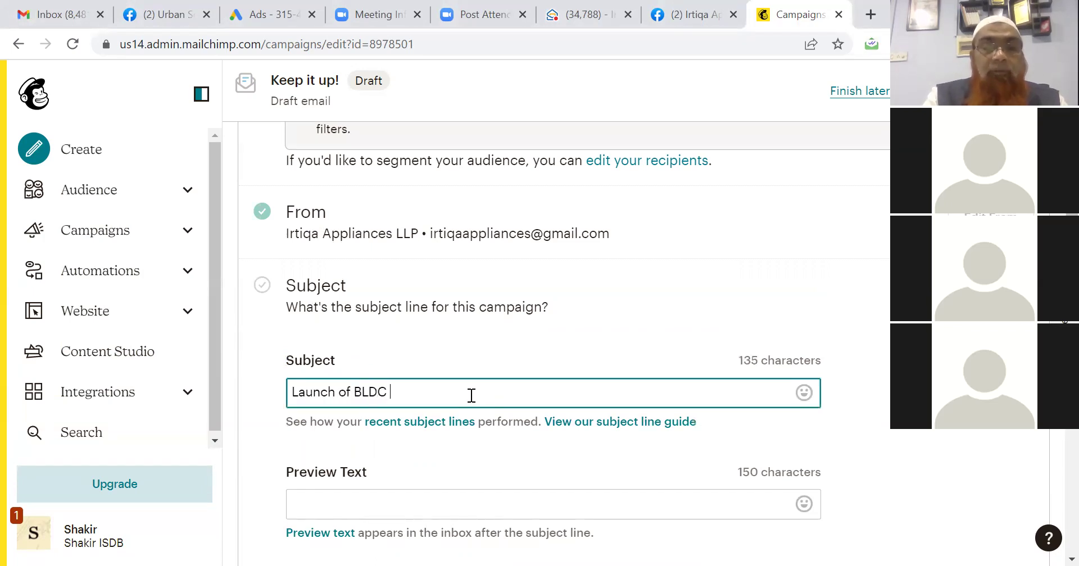
text(Fan b)
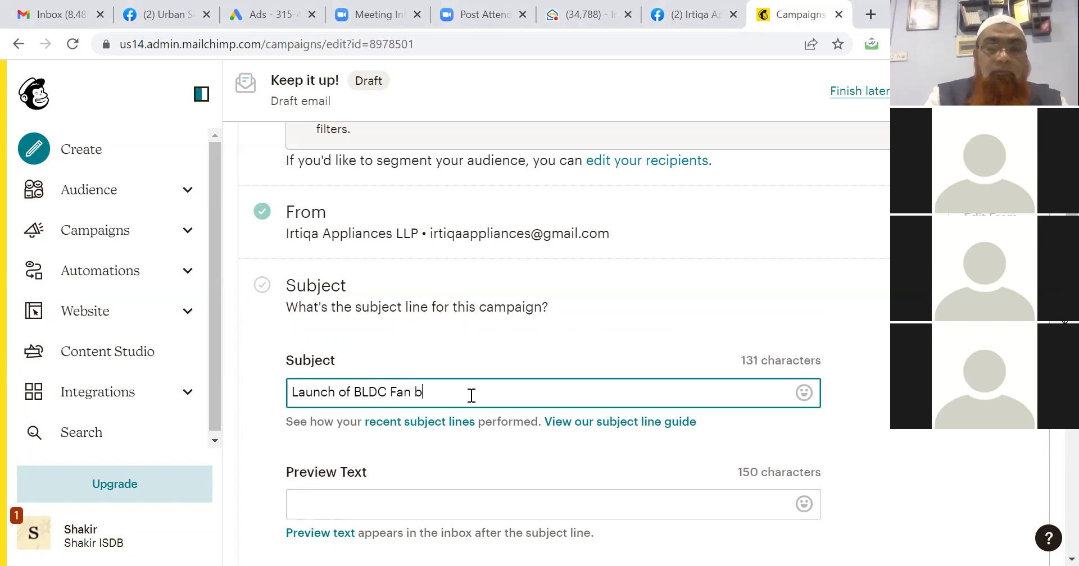
text(y Irtiqa )
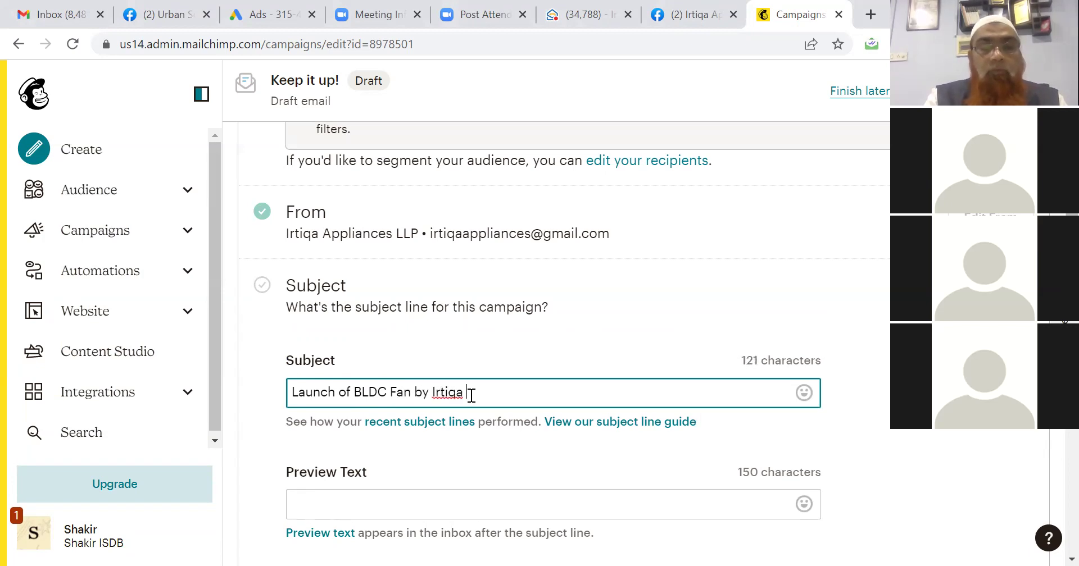
text(Appliances)
click(776, 437)
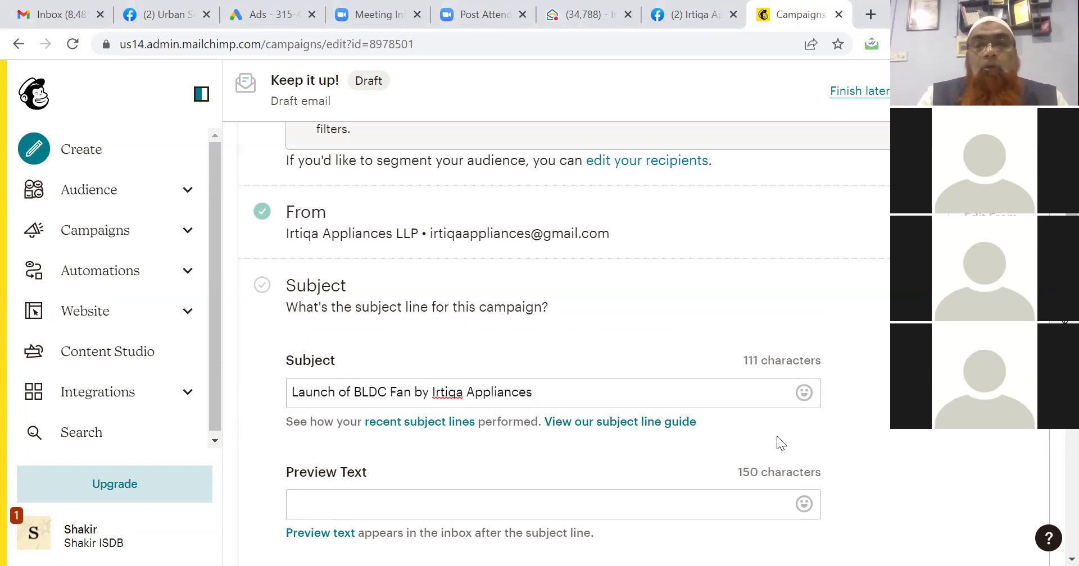
Enter preview text 'Pre Order of BLDC Fan @ Rs 2800 - Offer Valid for Short Duration'.
scroll(471, 303, down, 4)
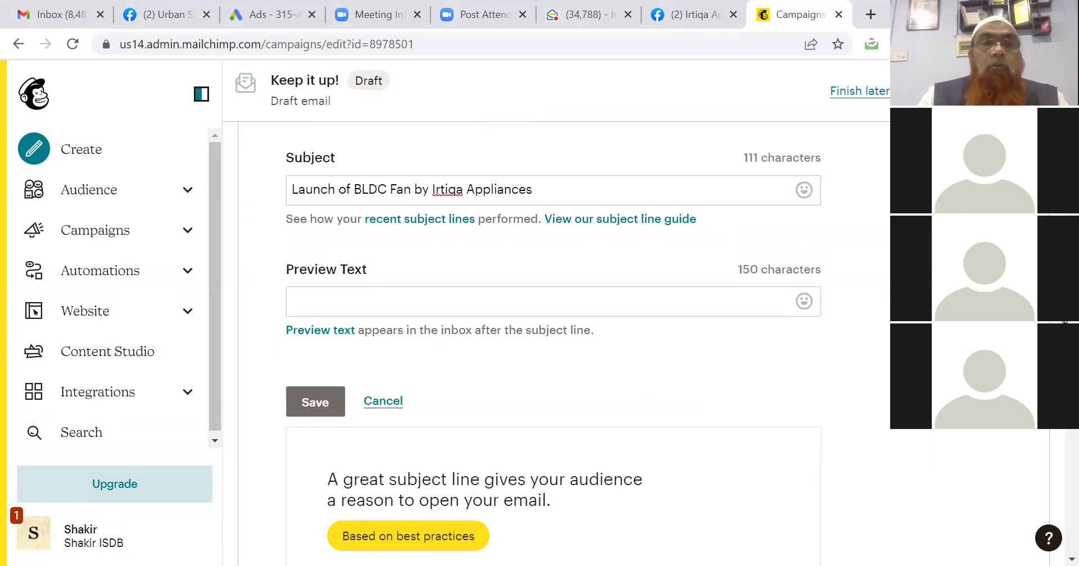
click(472, 304)
text(Pre Orde)
text(r at)
key(BackSpace)
key(BackSpace)
key(BackSpace)
text(of BLDC F)
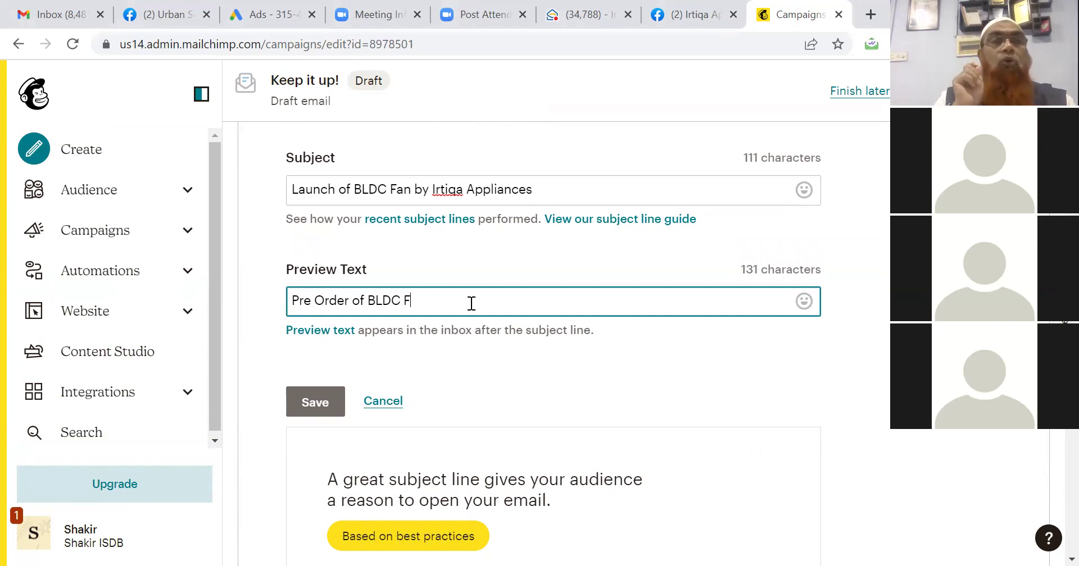
text(a)
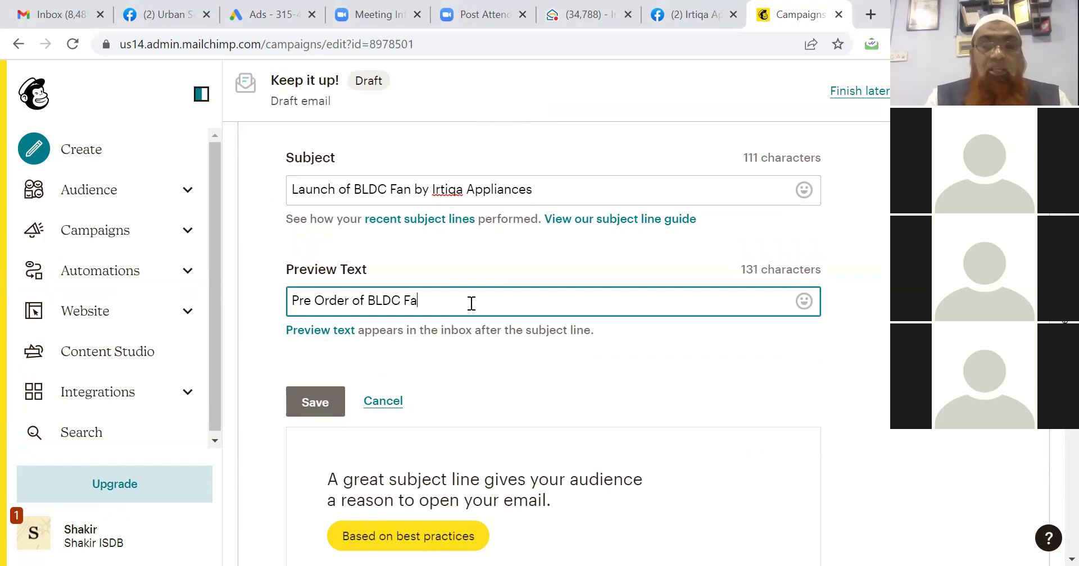
text(n @ Rs)
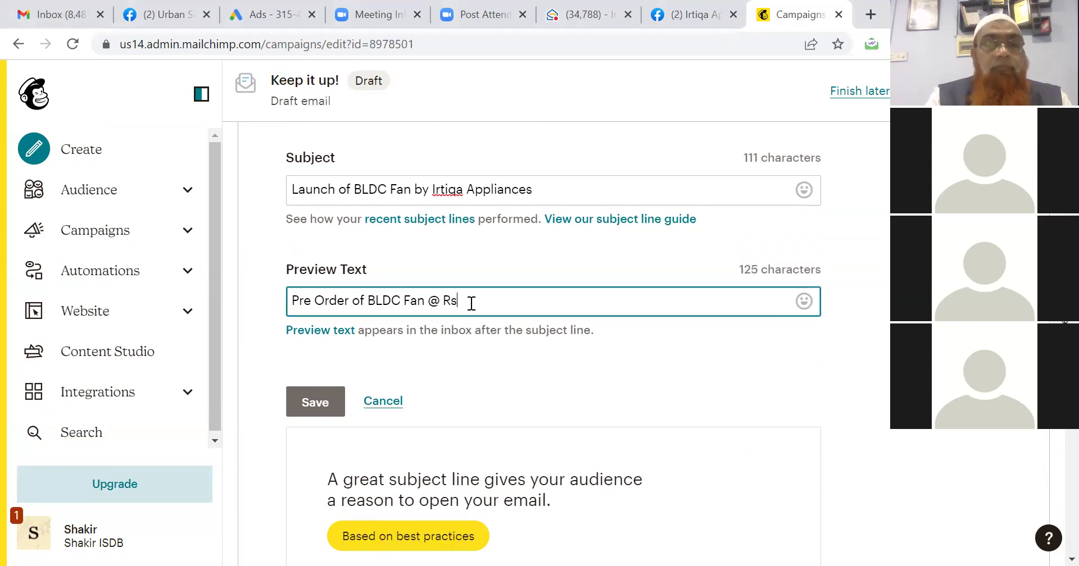
text( 2800)
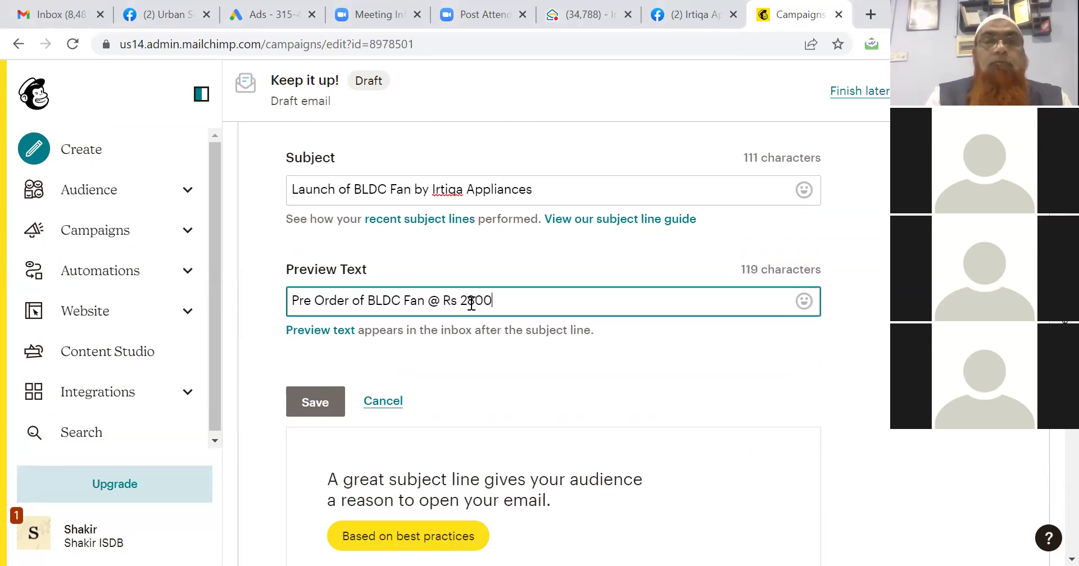
text( - Early )
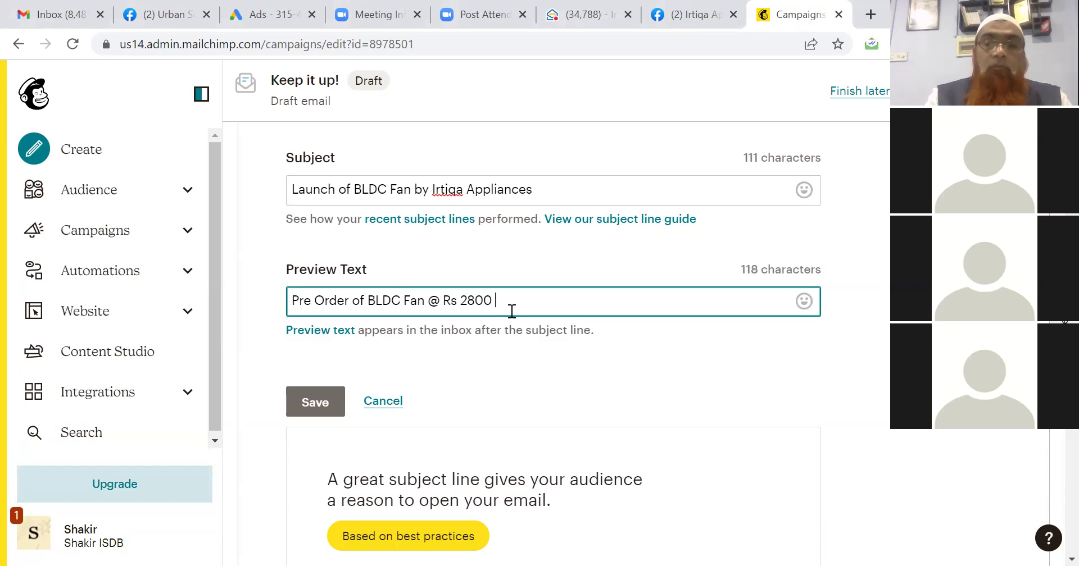
text(Bir)
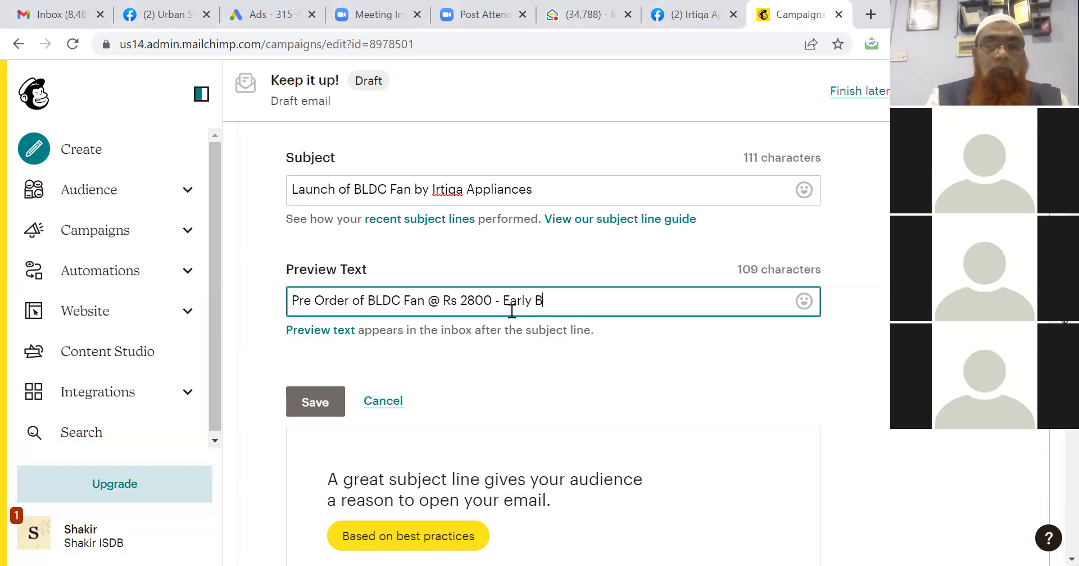
key(BackSpace)
key(BackSpace)
key(BackSpace)
key(BackSpace)
key(BackSpace)
key(BackSpace)
key(BackSpace)
key(BackSpace)
key(BackSpace)
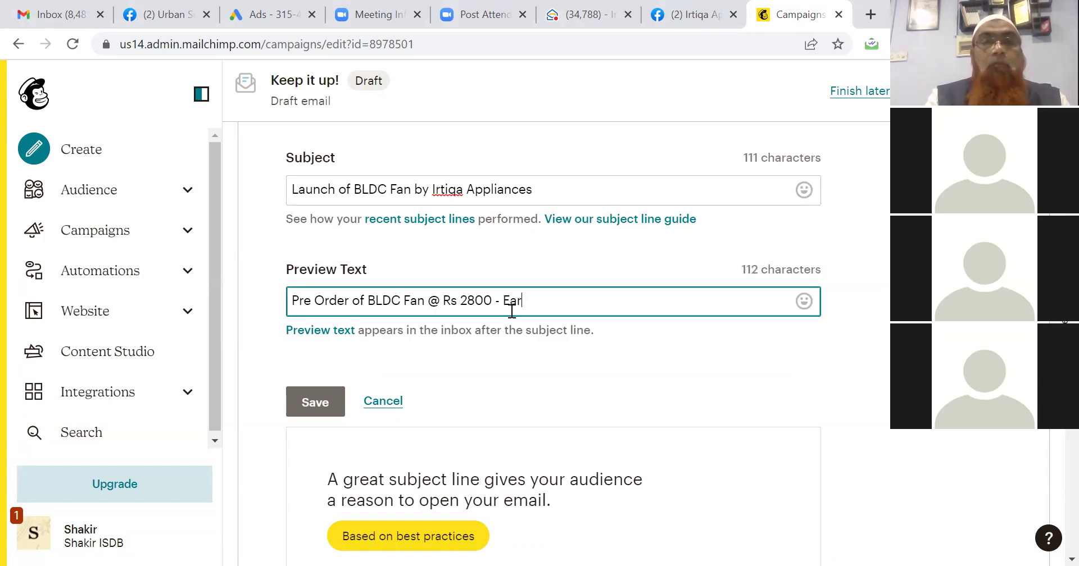
text(Offer)
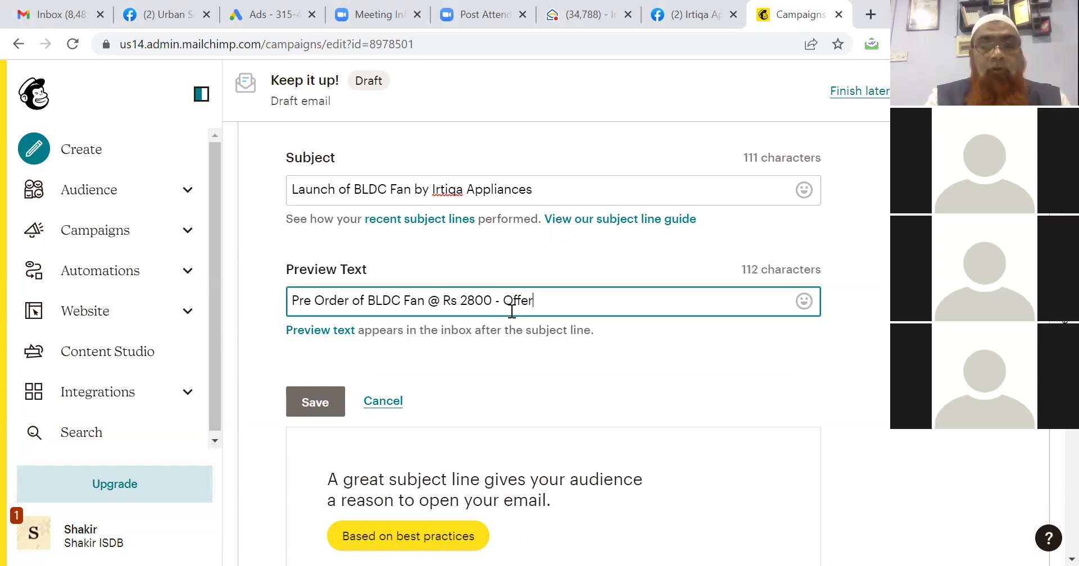
text( Valid for )
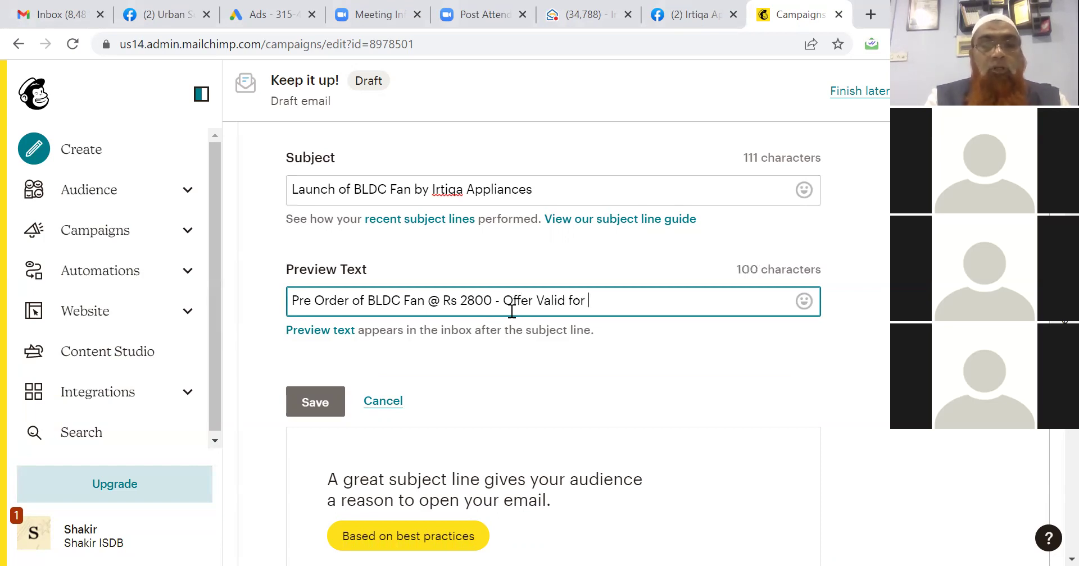
text(Short )
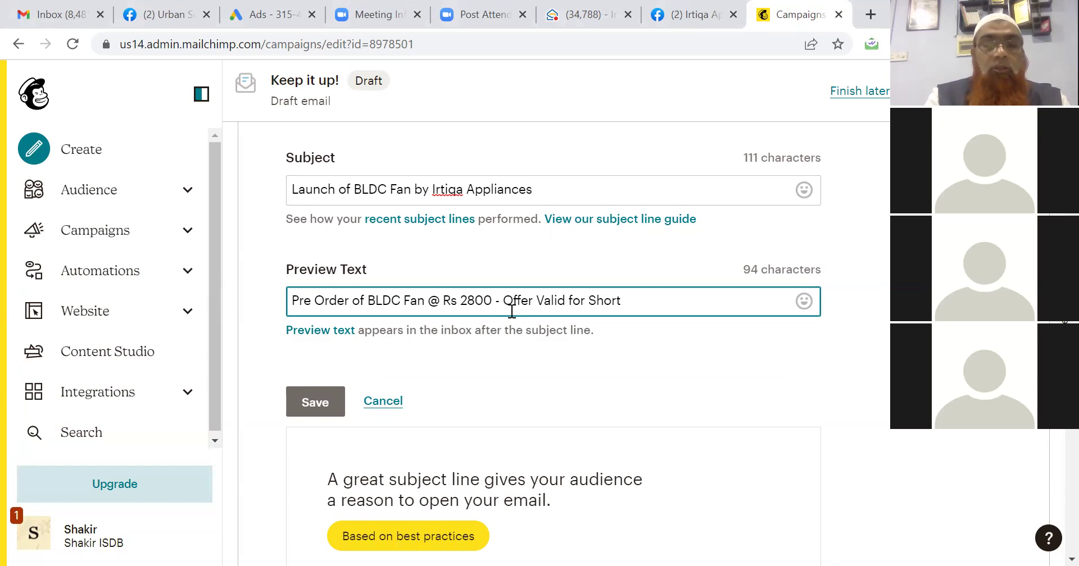
text(Duration)
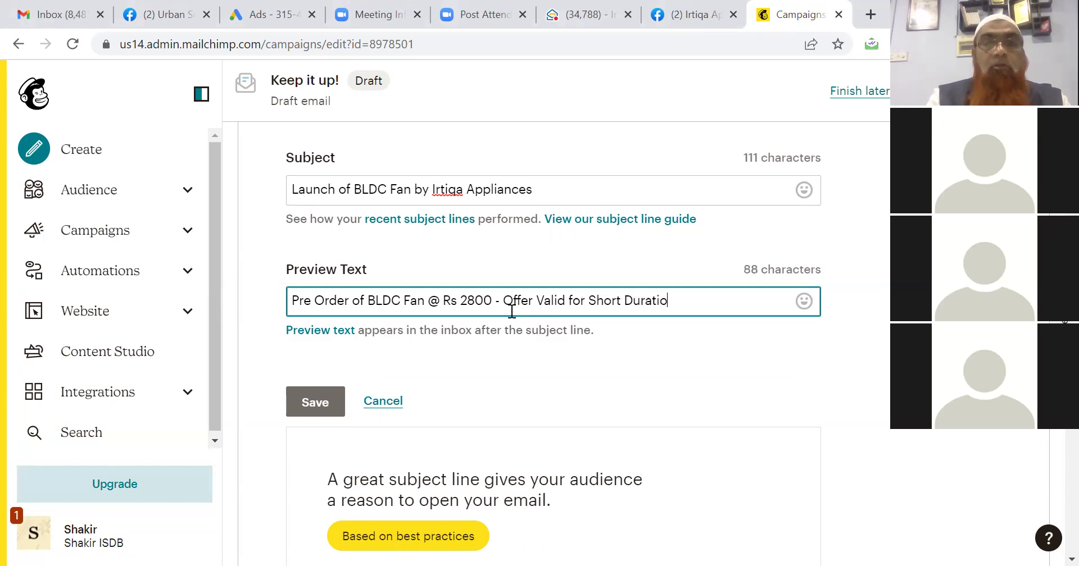
click(311, 406)
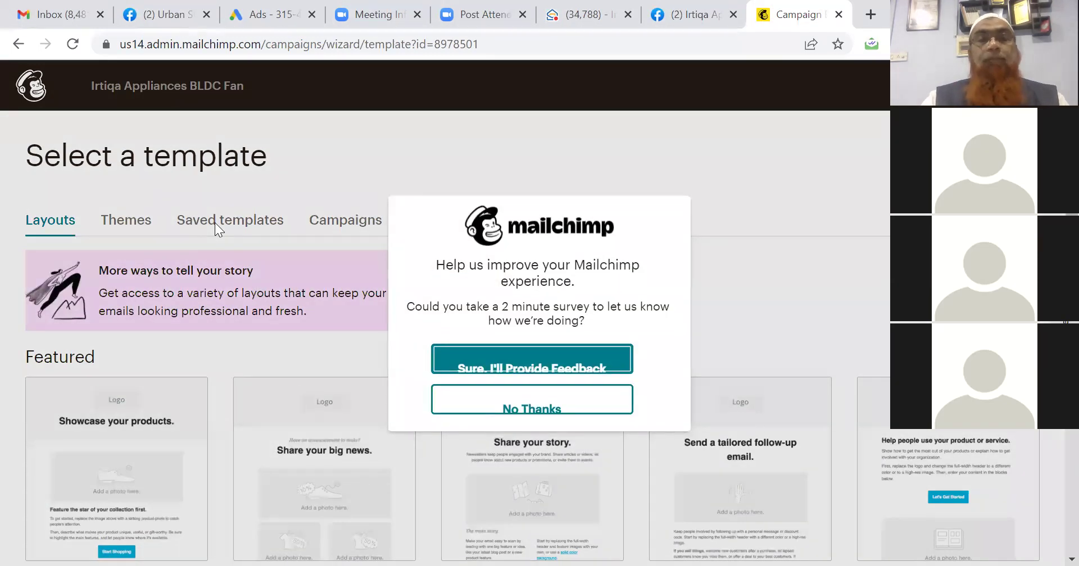
click(509, 413)
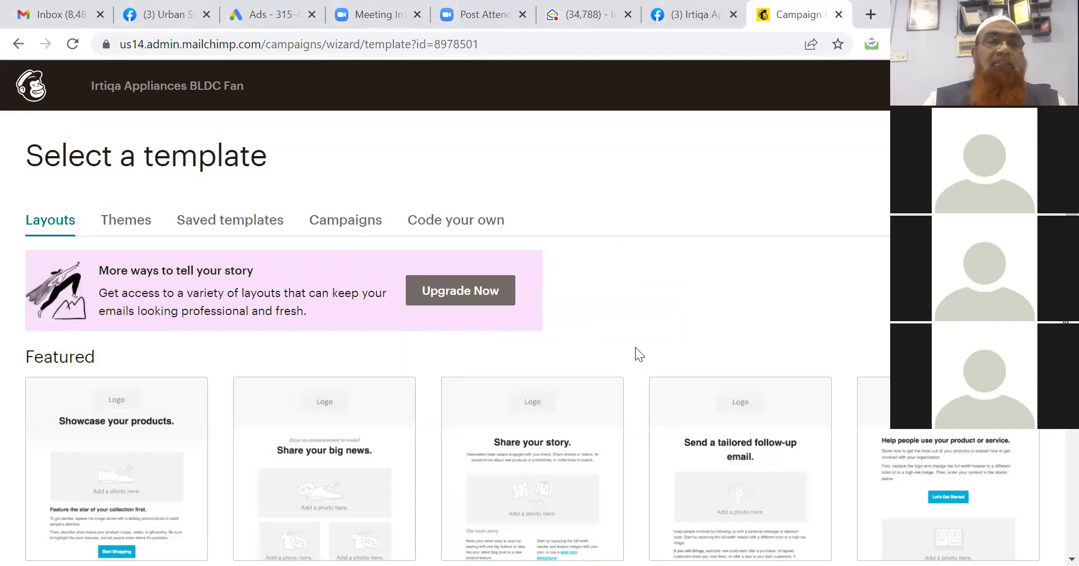
scroll(623, 344, down, 3)
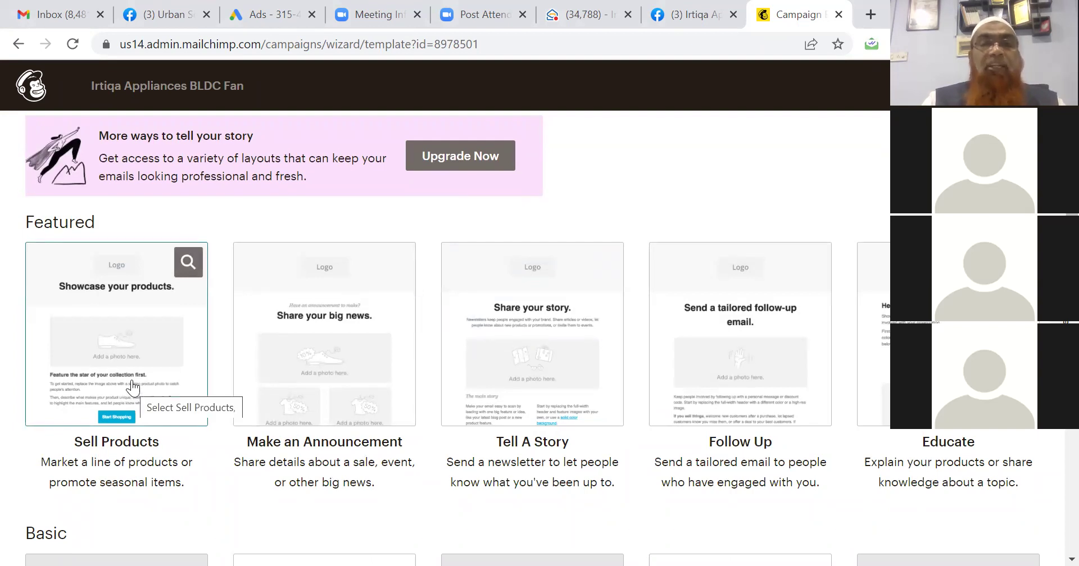
scroll(132, 388, up, 1)
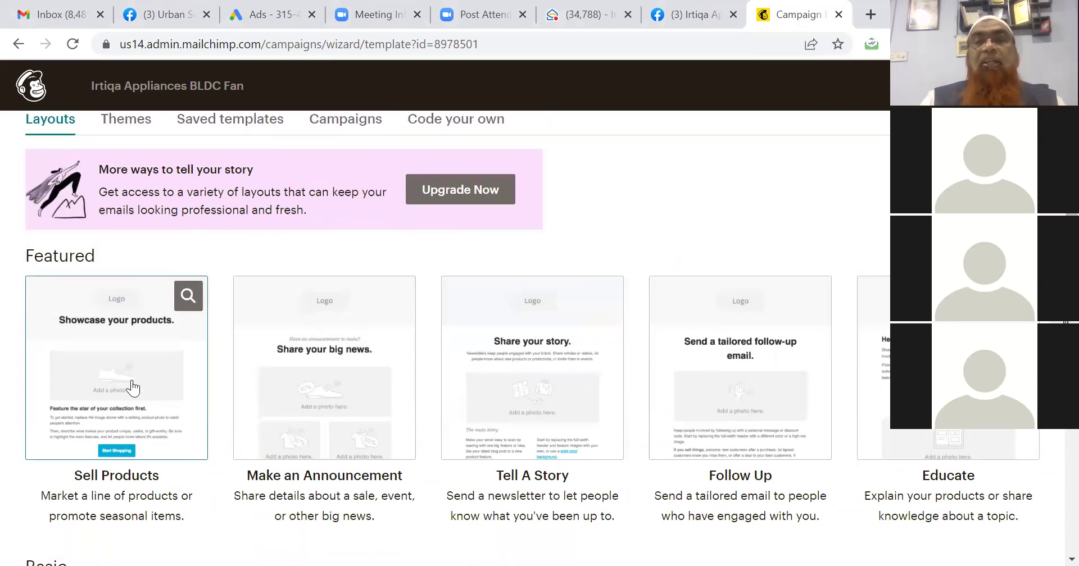
scroll(132, 388, up, 2)
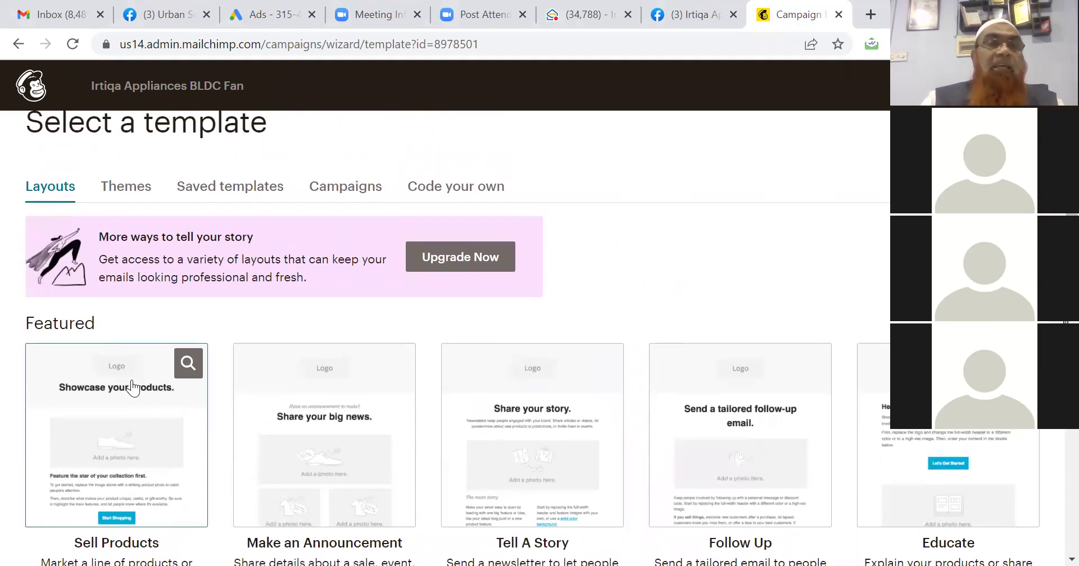
Browse the Themes tab and search themes for 'product launch'.
click(127, 189)
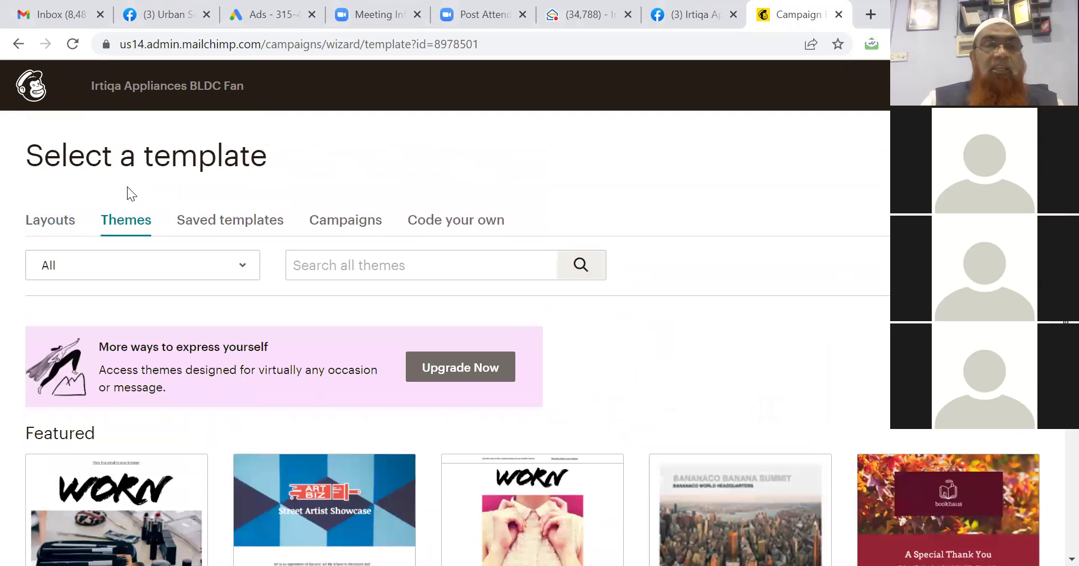
key(Down)
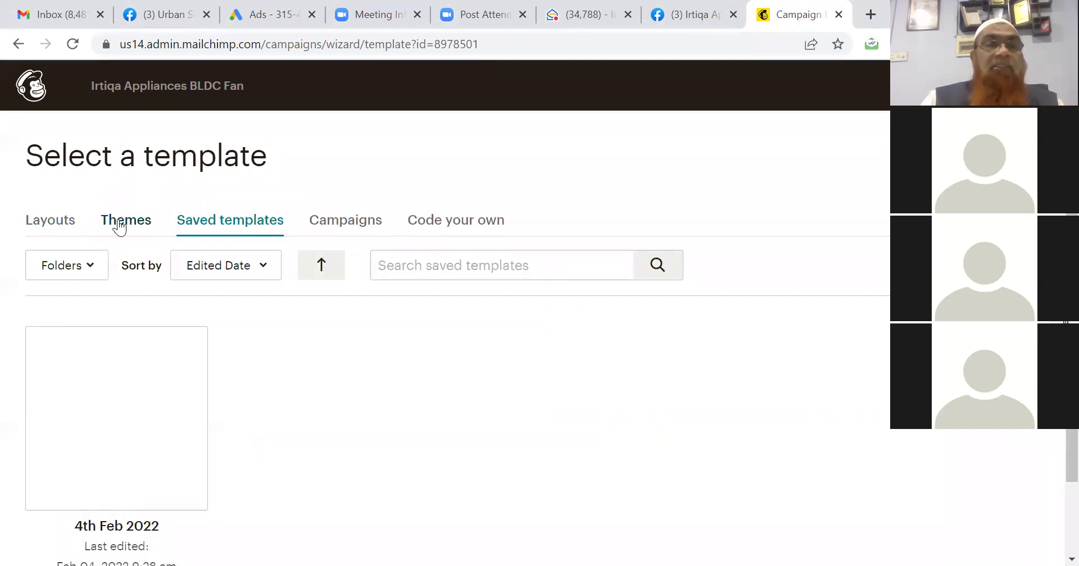
click(120, 220)
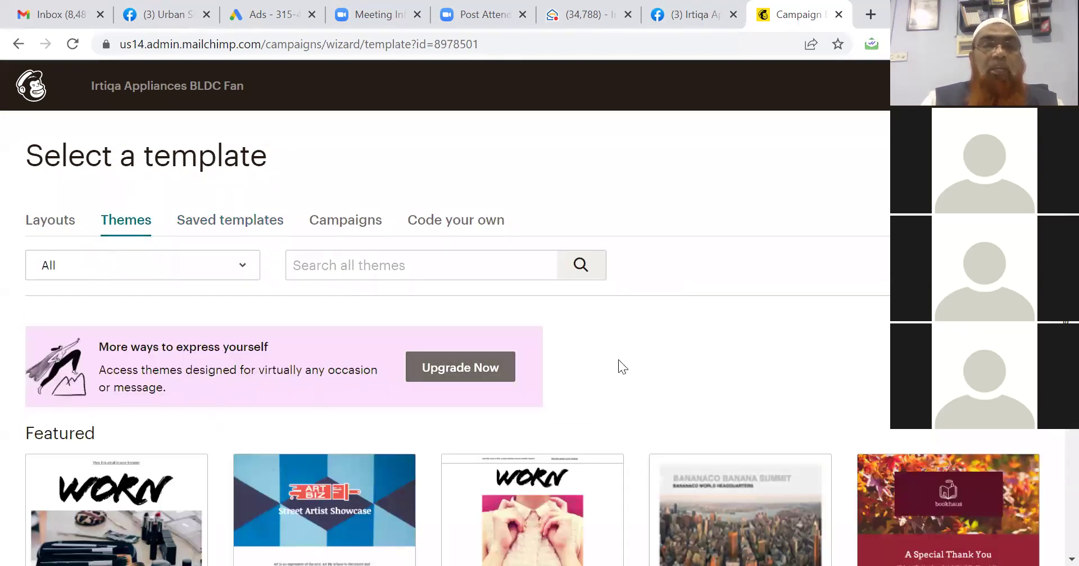
scroll(618, 359, down, 4)
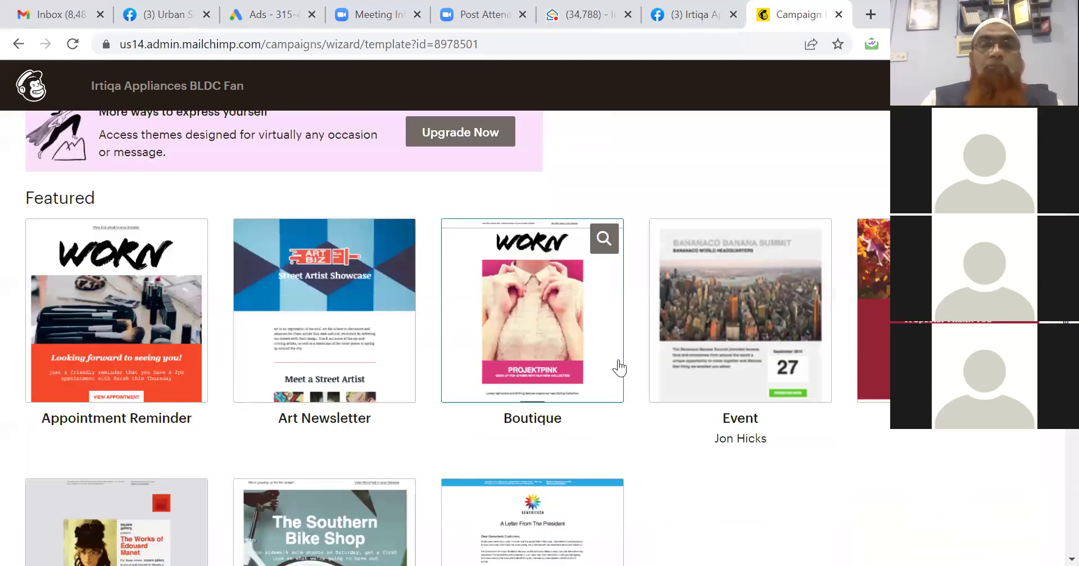
scroll(619, 362, down, 3)
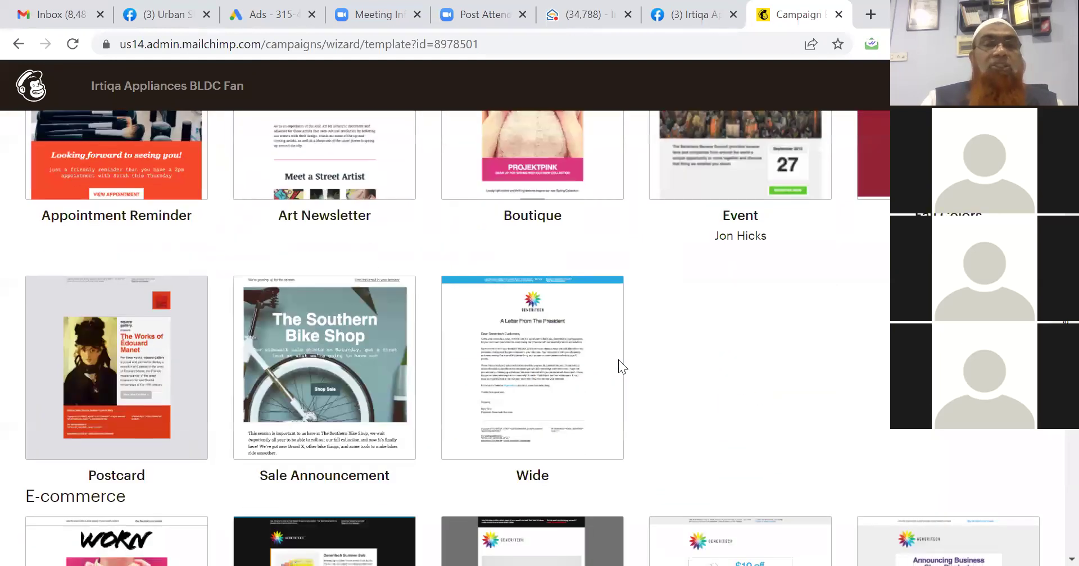
scroll(618, 359, up, 7)
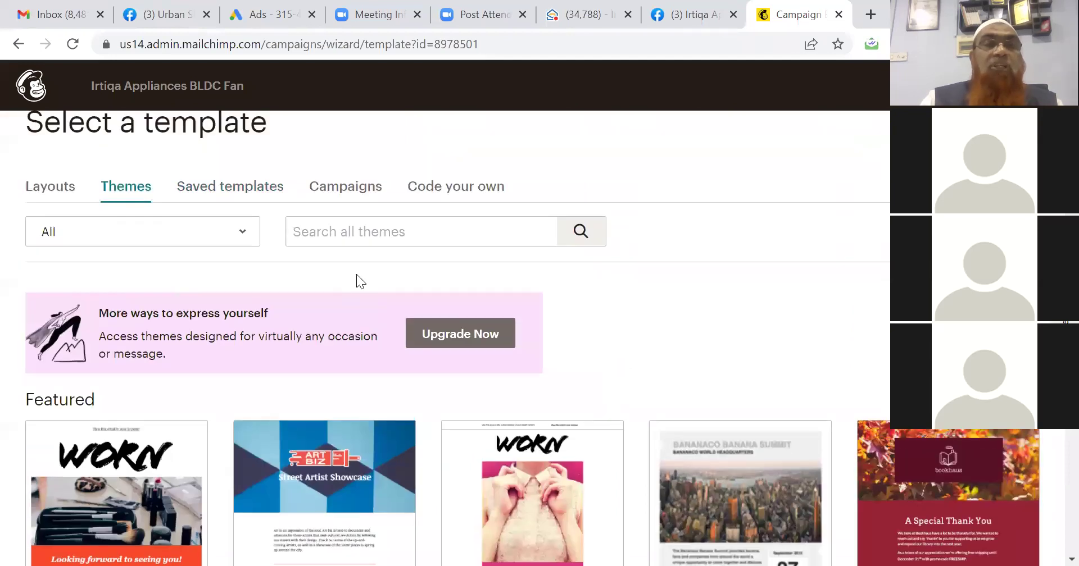
click(407, 237)
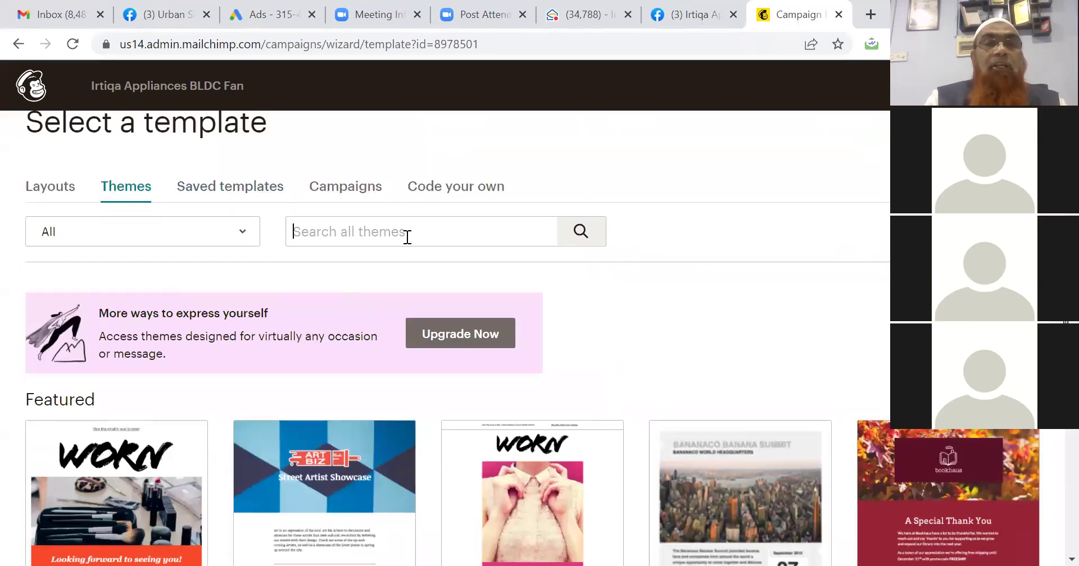
text(prod)
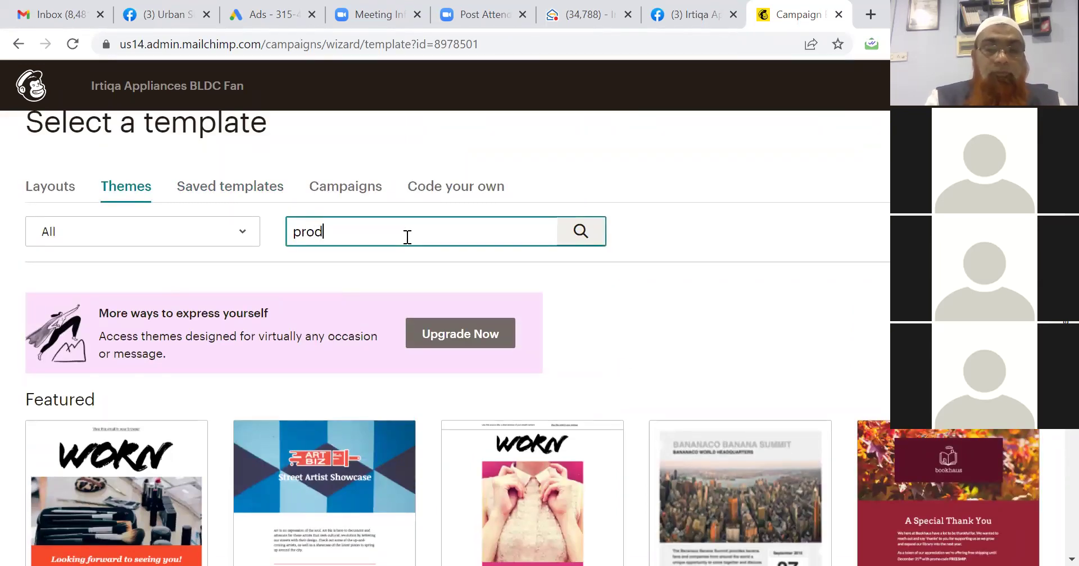
text(uct launch)
key(Return)
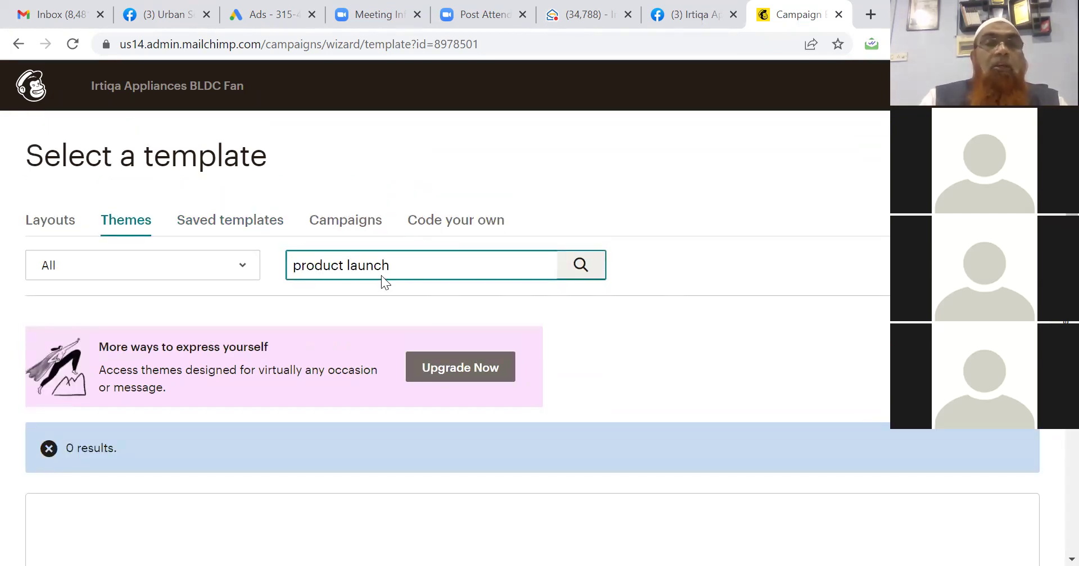
Clear the theme search, keep All categories, and browse the featured themes.
triple_click(365, 263)
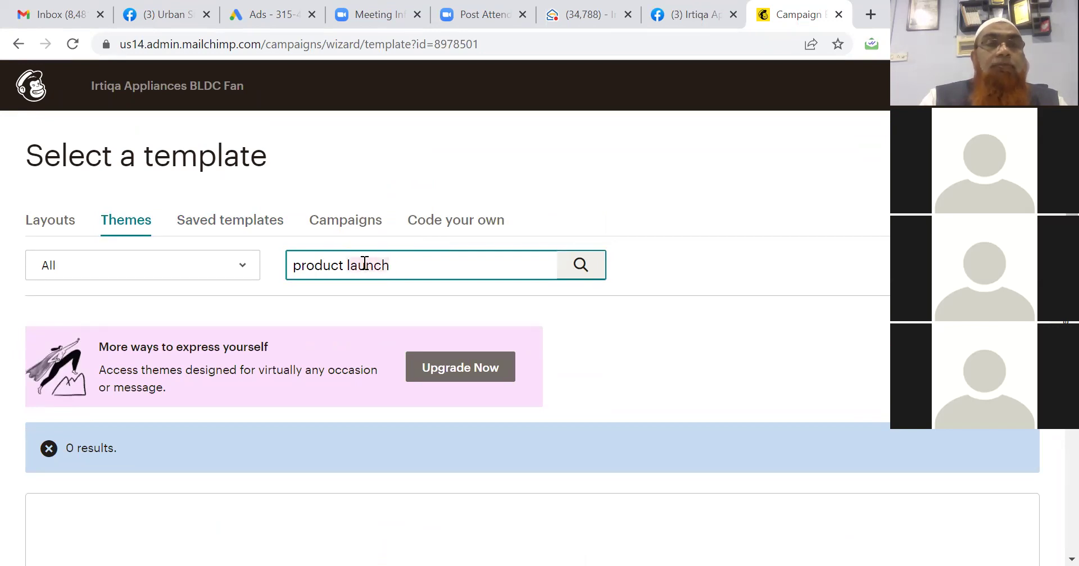
text(pro)
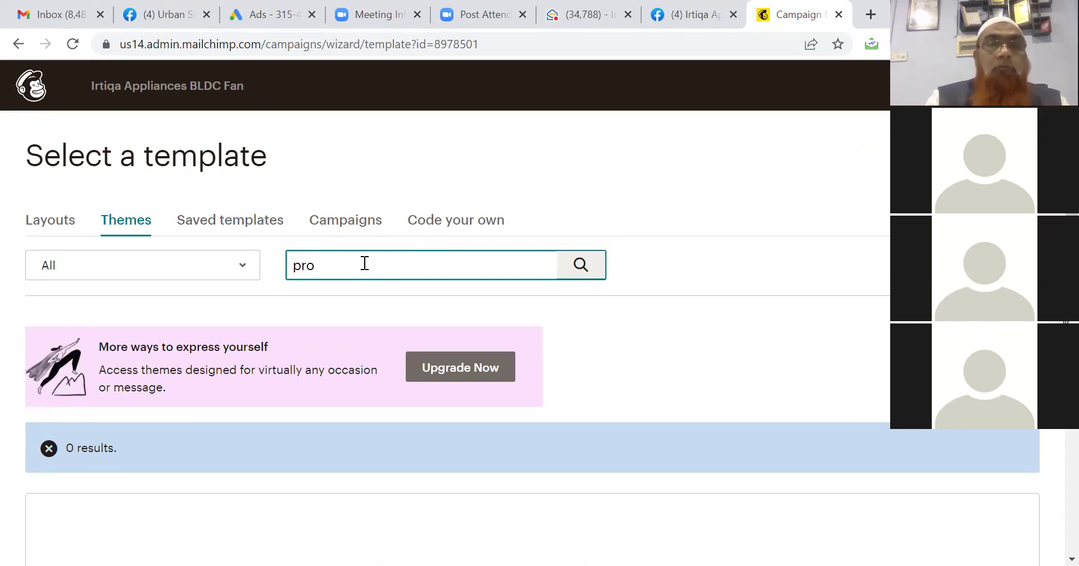
text(duct)
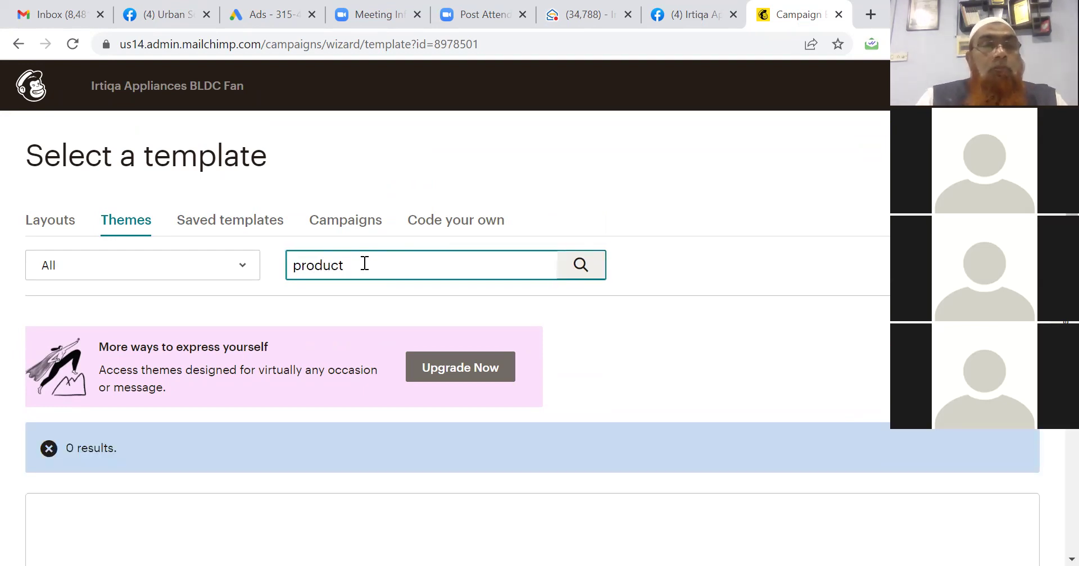
click(96, 270)
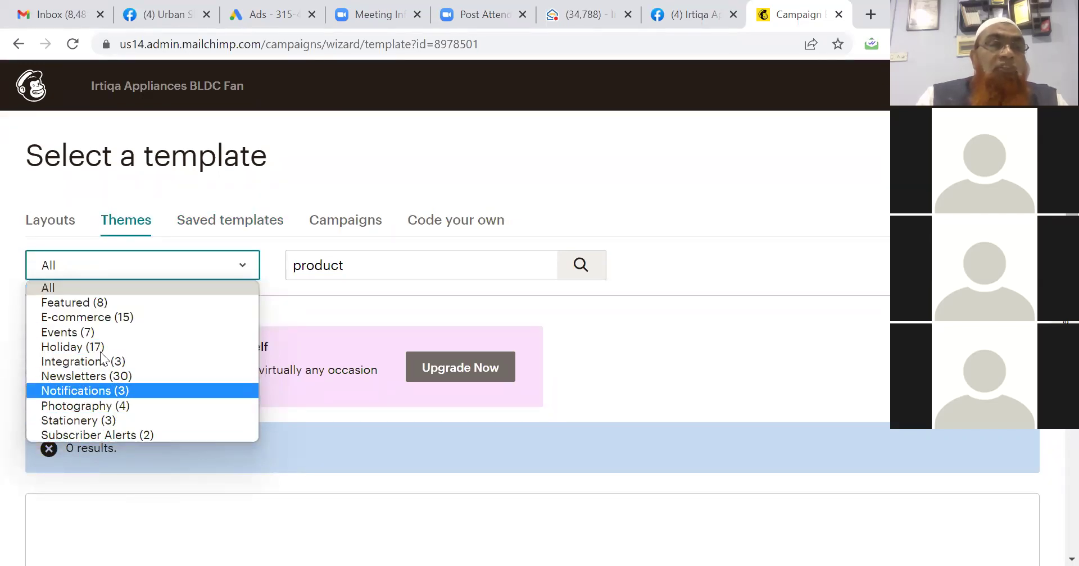
click(83, 291)
click(422, 268)
key(BackSpace)
key(BackSpace)
key(BackSpace)
key(BackSpace)
key(BackSpace)
key(BackSpace)
key(BackSpace)
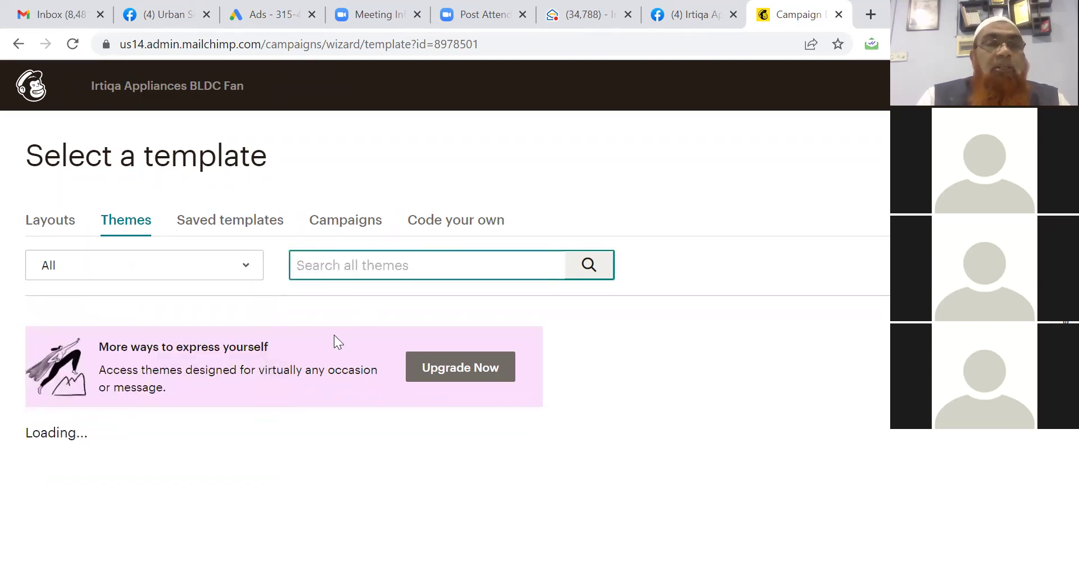
click(305, 311)
scroll(305, 318, down, 1)
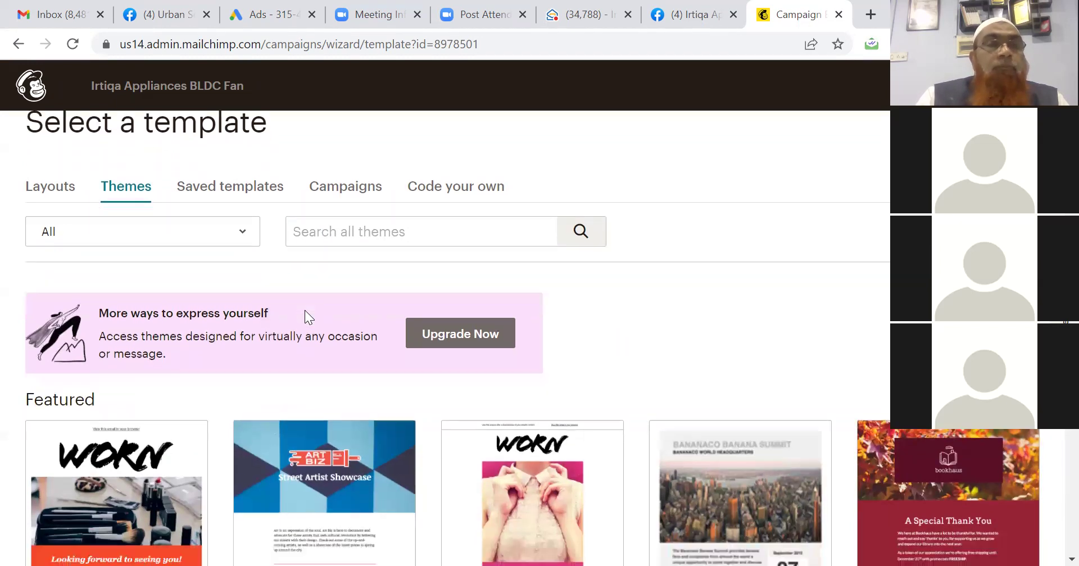
scroll(305, 311, down, 5)
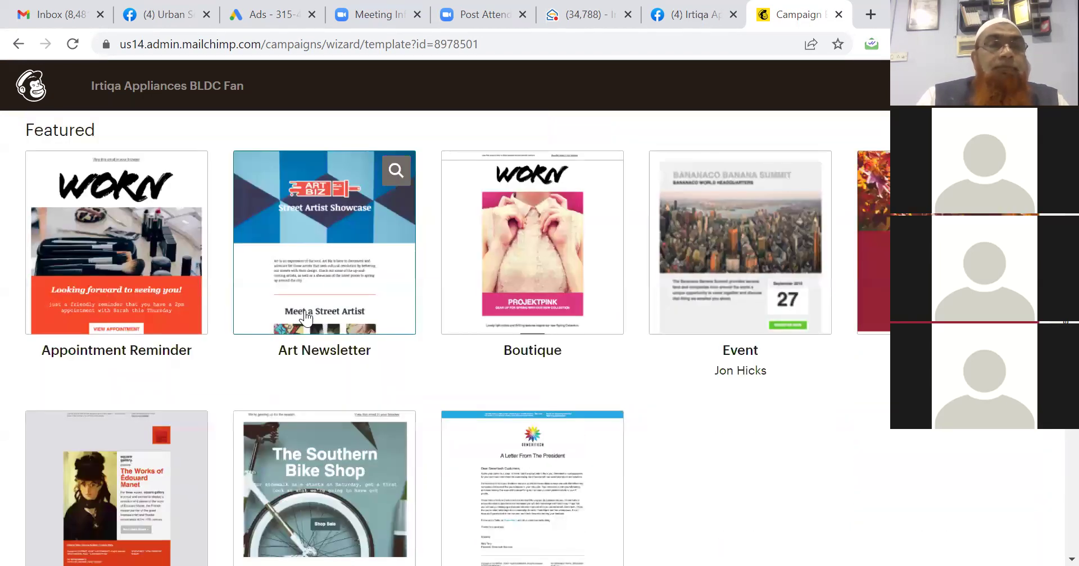
scroll(305, 318, up, 1)
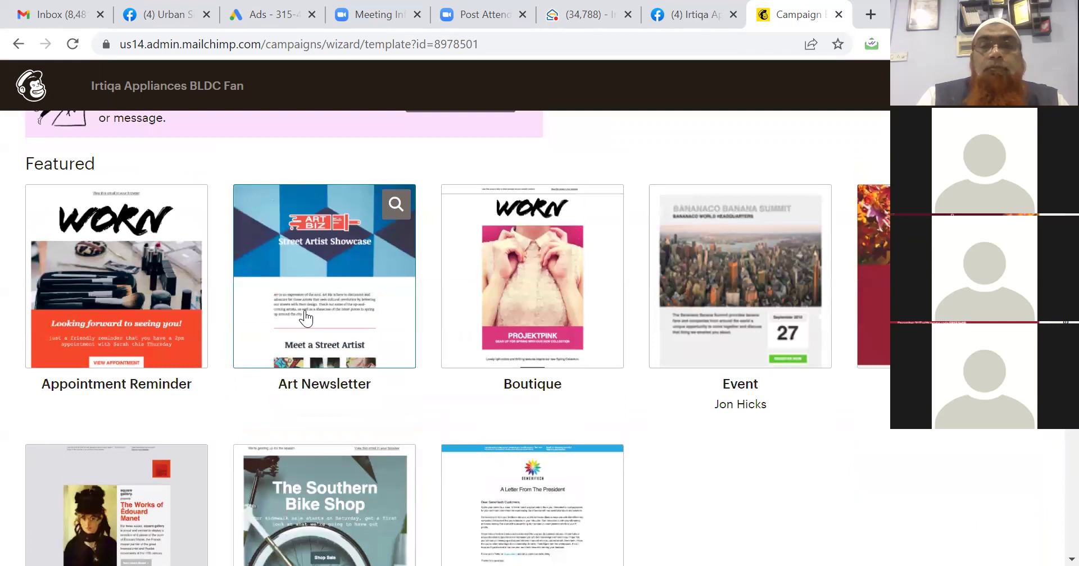
scroll(304, 318, up, 6)
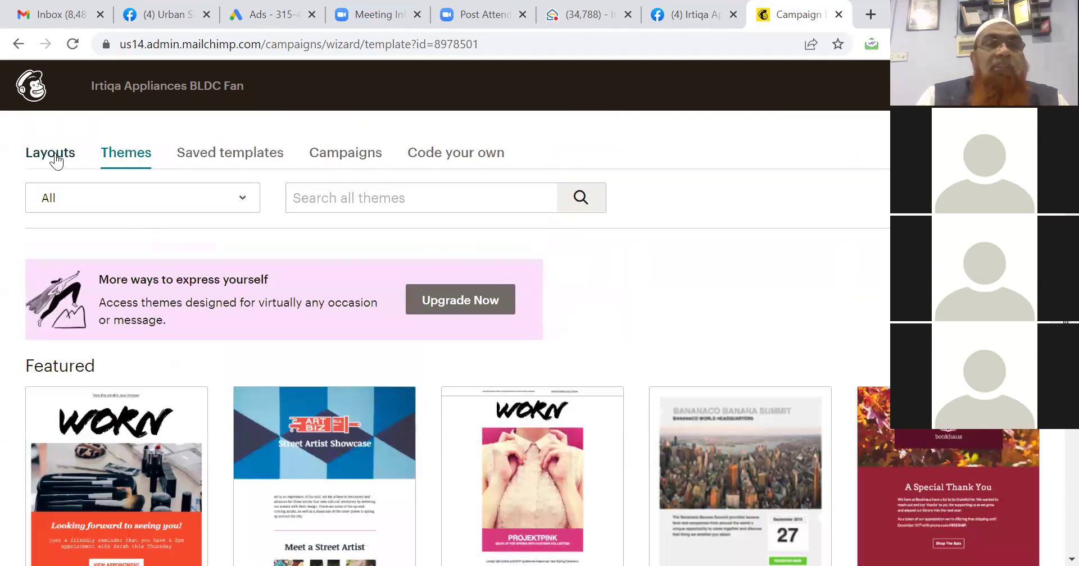
Choose the Basic 1 Column layout under Layouts to open the email editor.
click(55, 160)
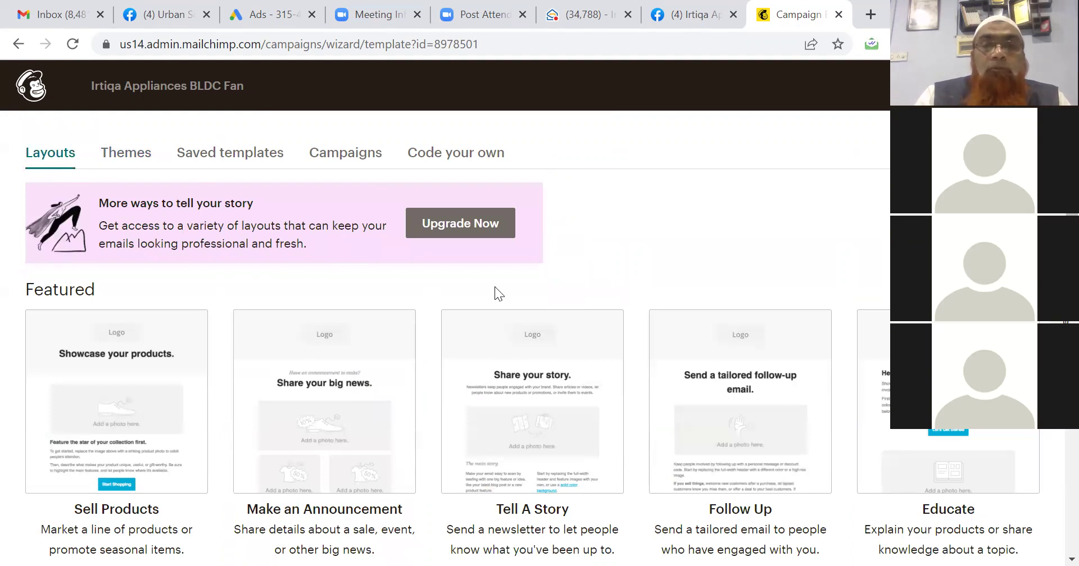
scroll(495, 288, down, 3)
scroll(495, 287, down, 4)
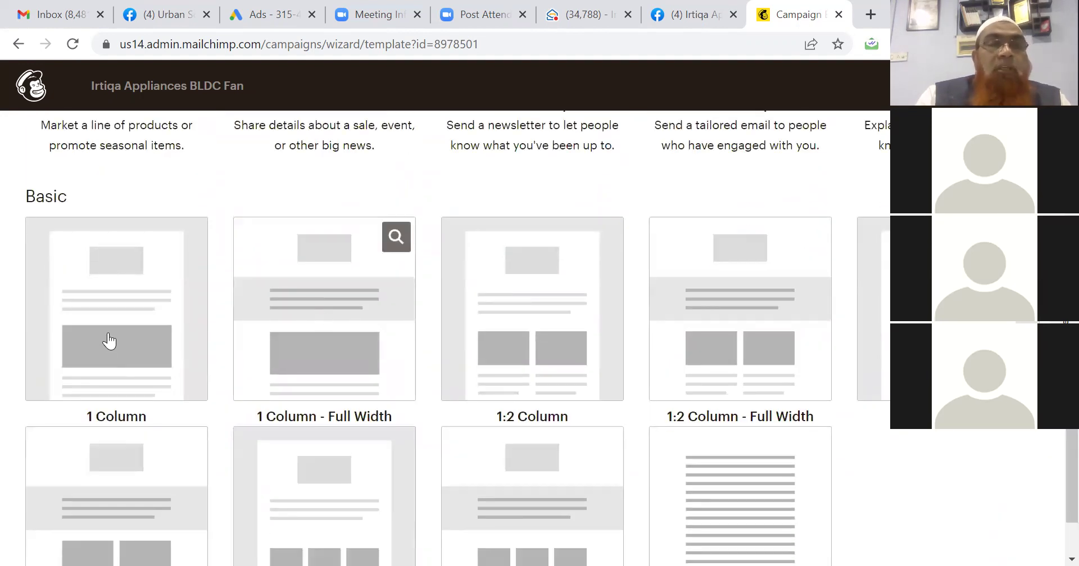
click(110, 342)
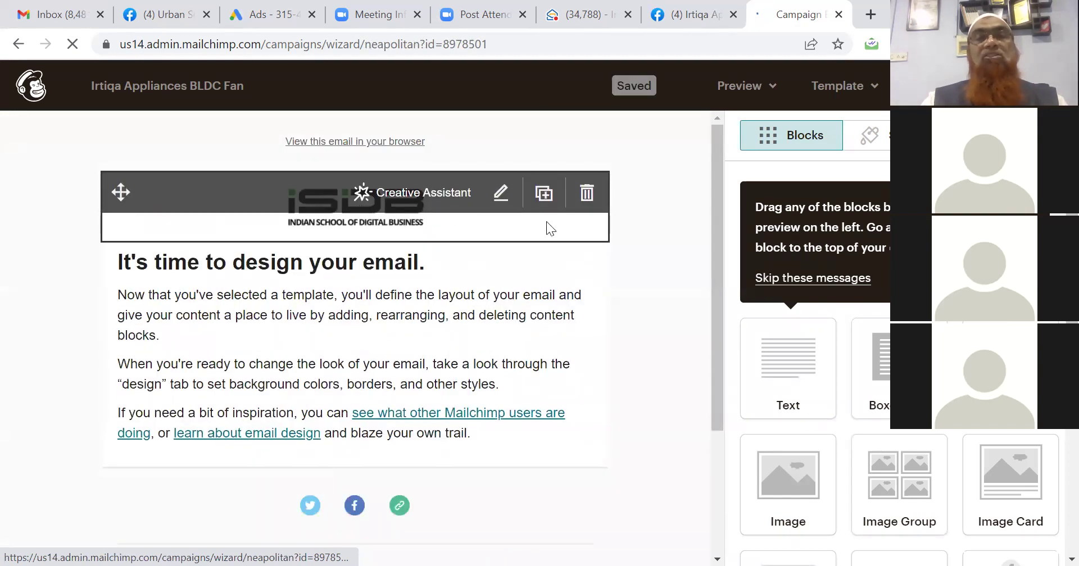
Replace the ISDB header logo with Irtiqa (1)-01 uploaded from Downloads.
click(500, 196)
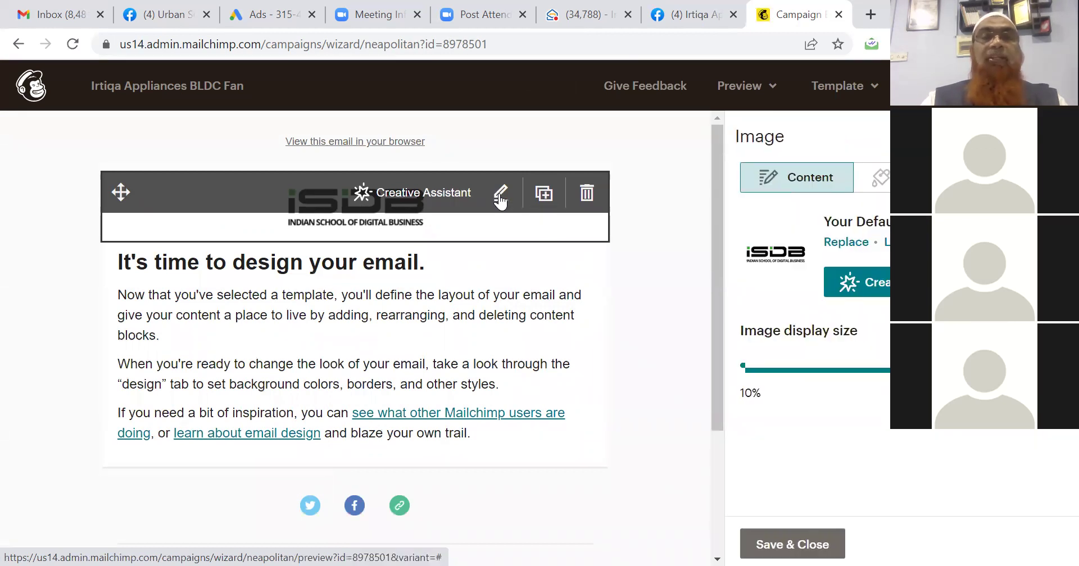
click(846, 241)
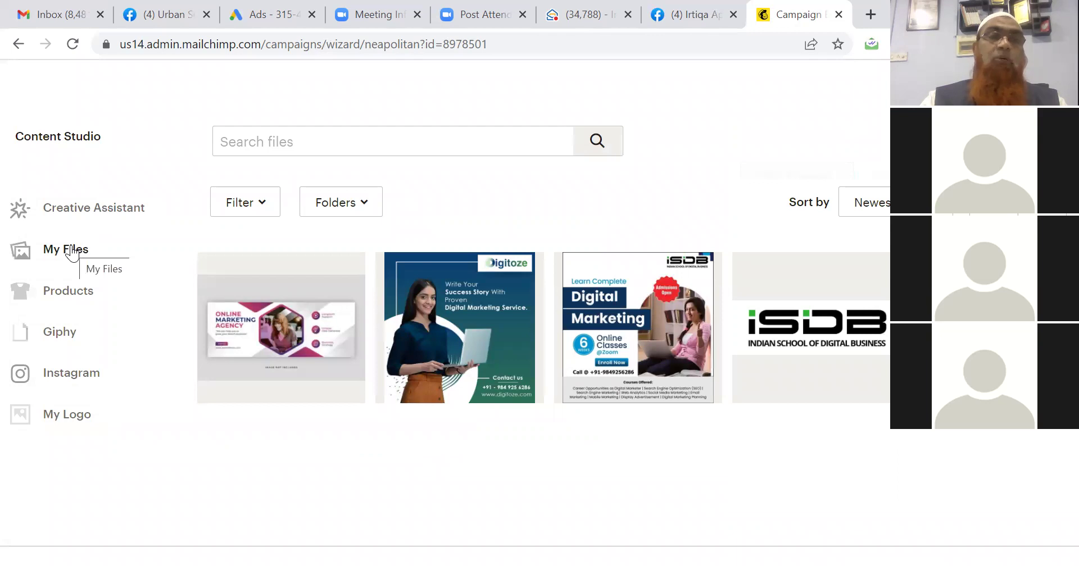
click(65, 418)
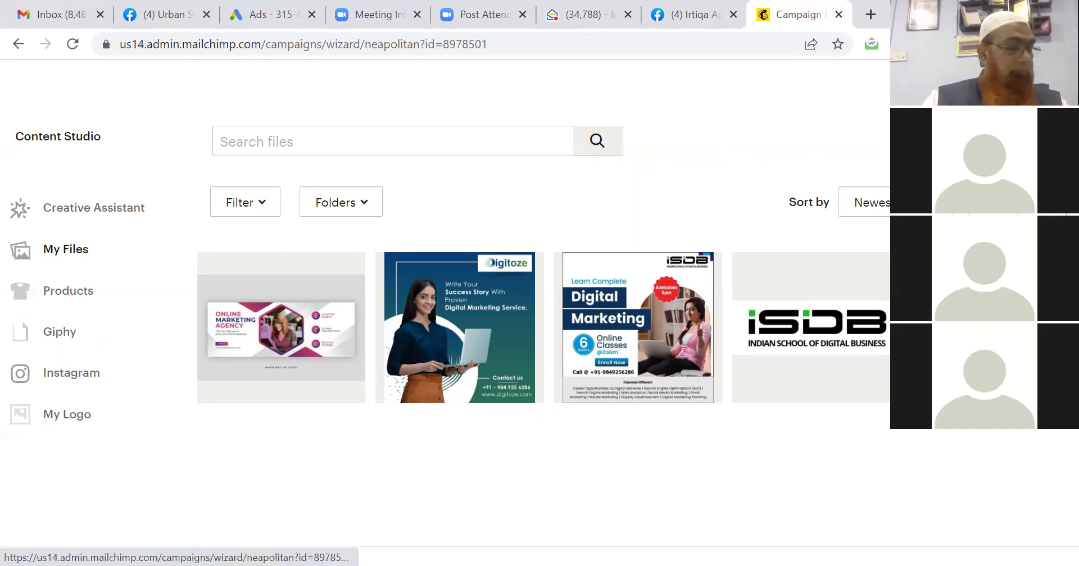
click(66, 249)
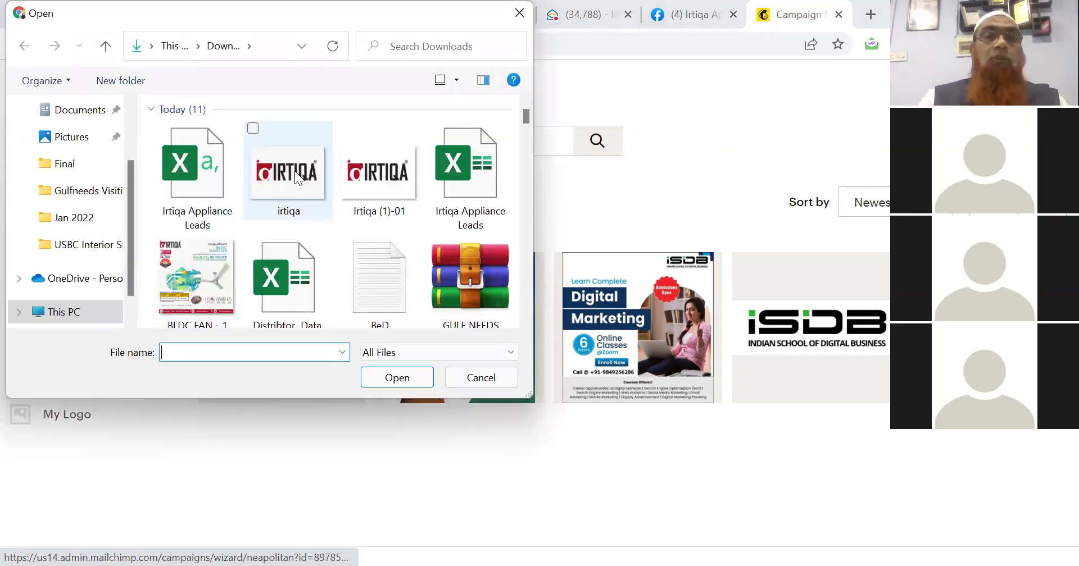
click(362, 172)
click(415, 378)
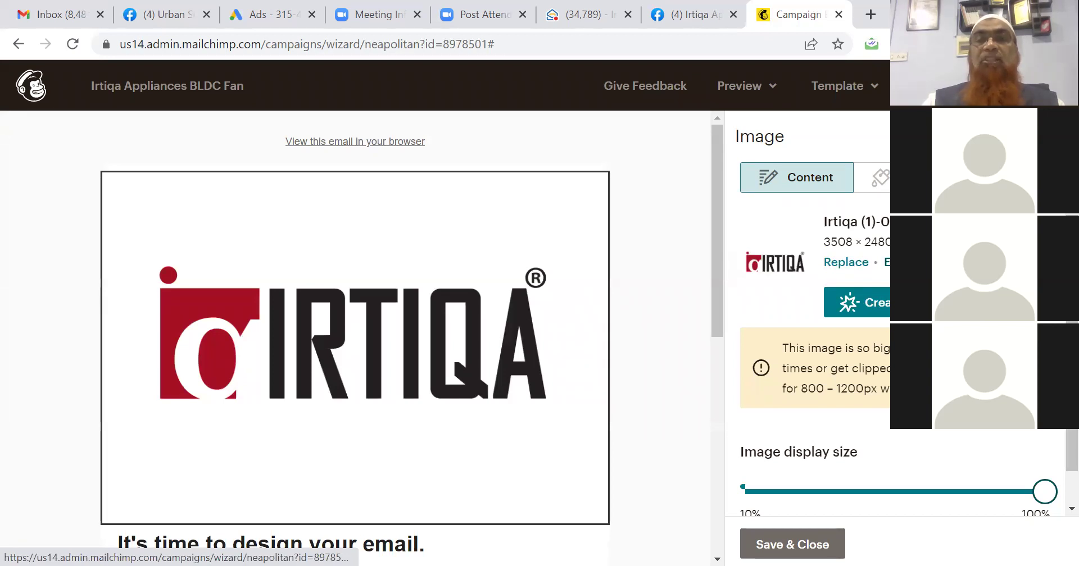
Shrink the Irtiqa header logo's display size from 100% to about 45%.
click(887, 262)
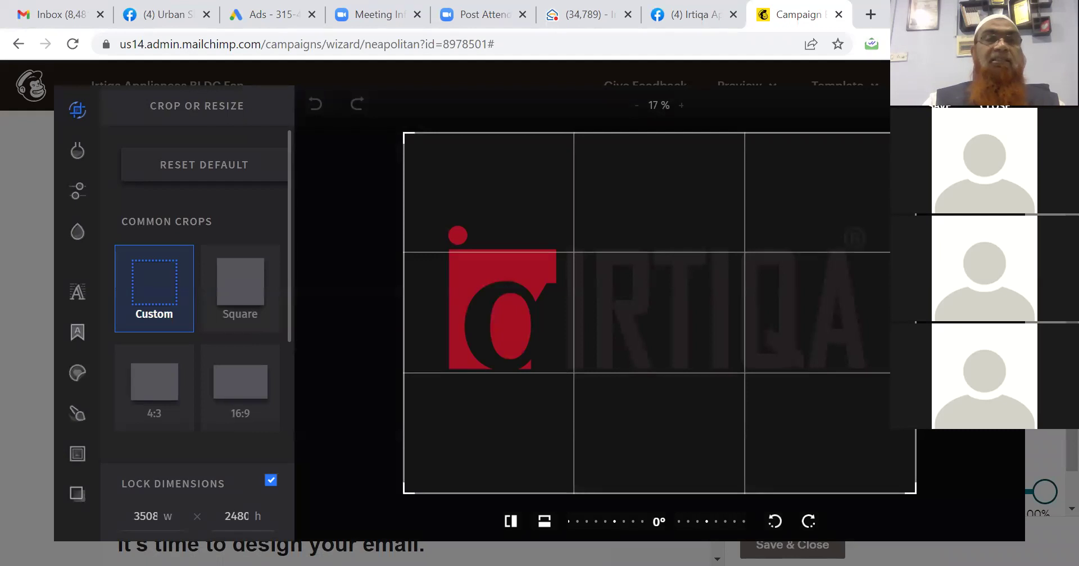
click(995, 106)
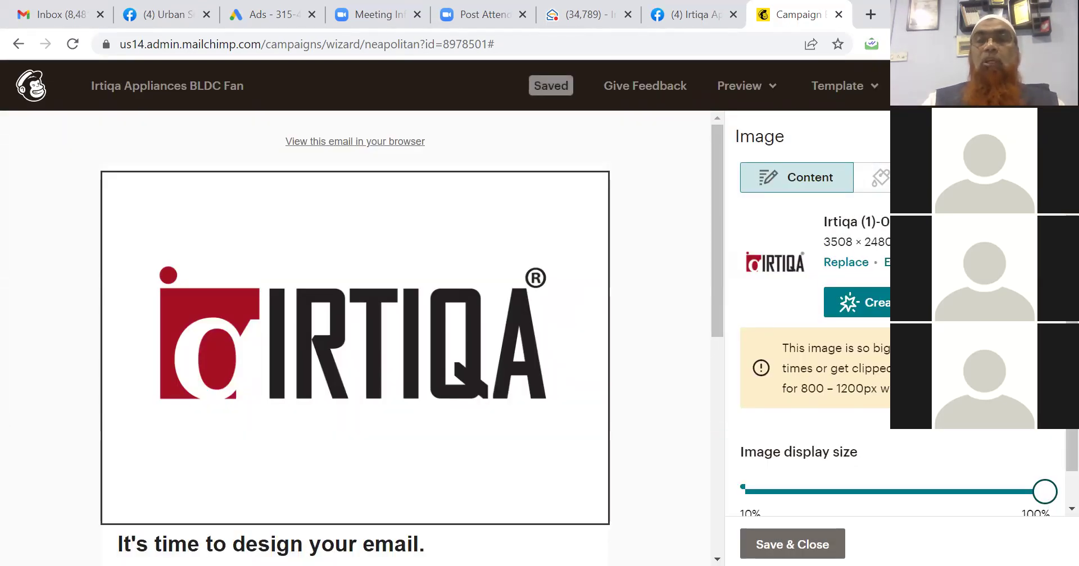
mouse_move(453, 368)
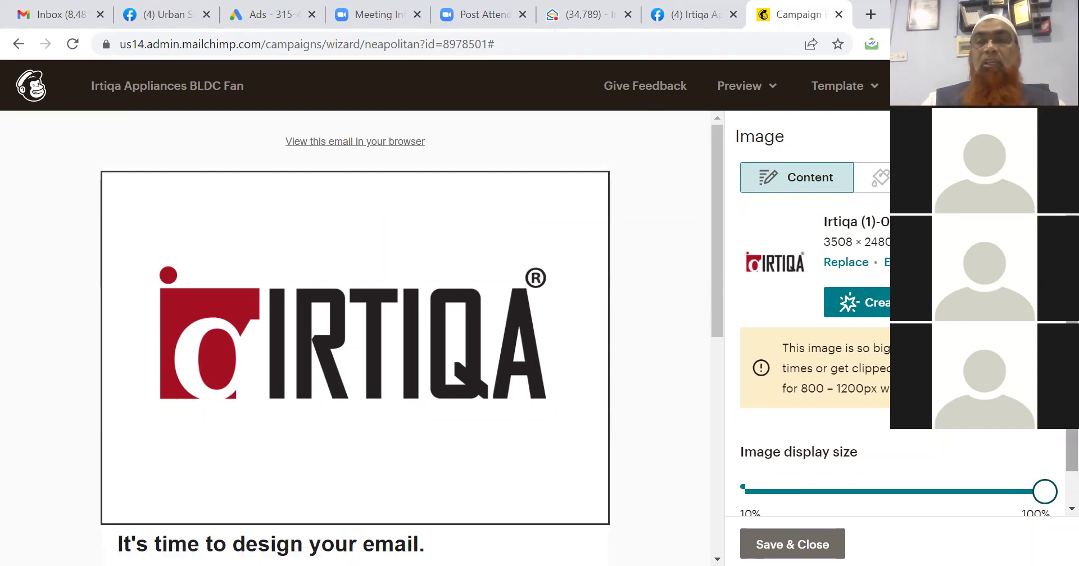
scroll(1041, 455, down, 1)
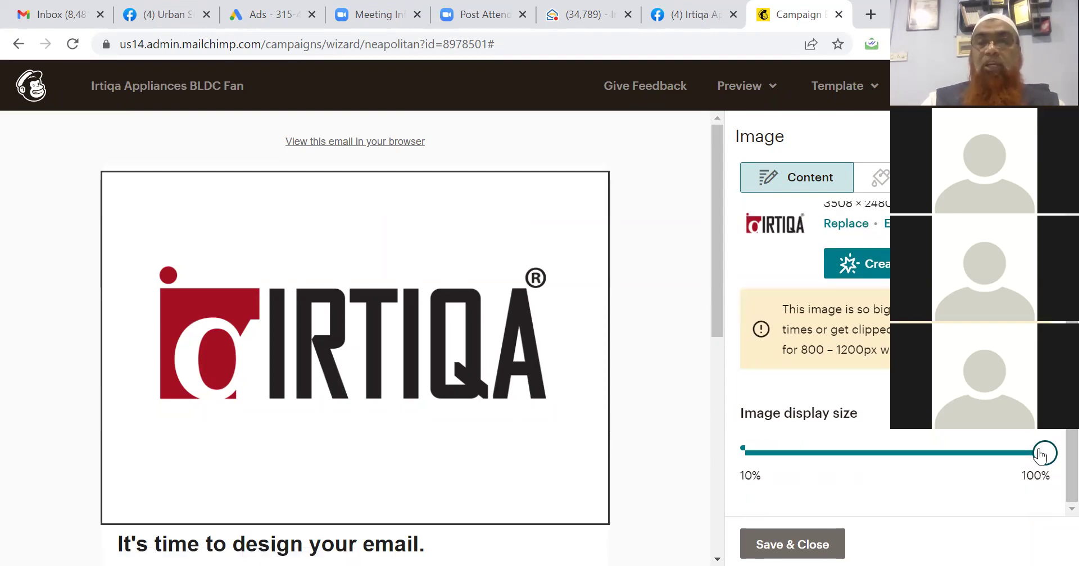
drag(1040, 455, 795, 465)
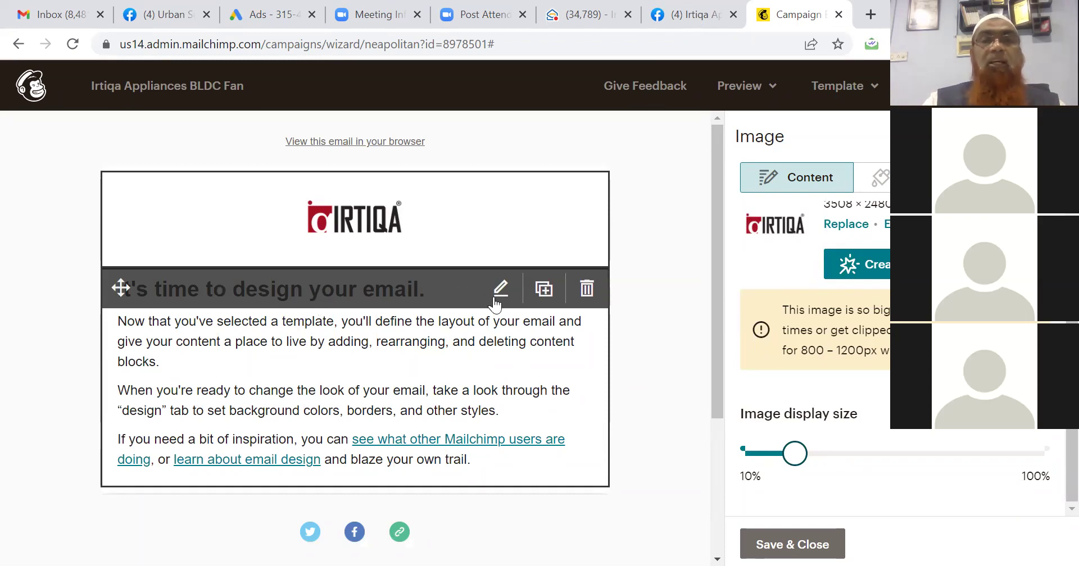
click(498, 297)
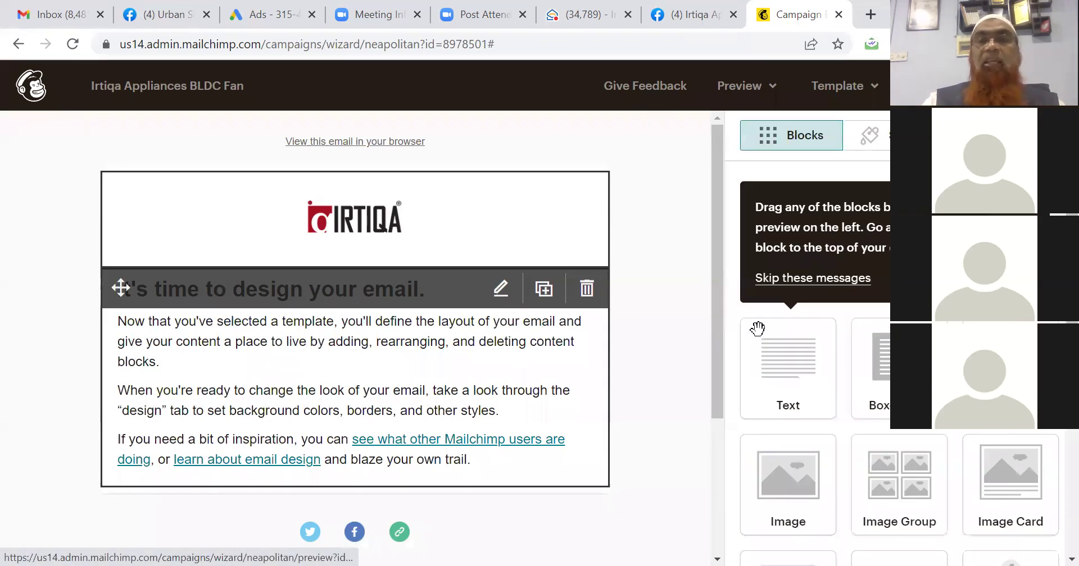
Change the heading to 'Launch Of BLDC Fan @ Rs 2800/- Only' and select the placeholder paragraphs below it.
click(500, 292)
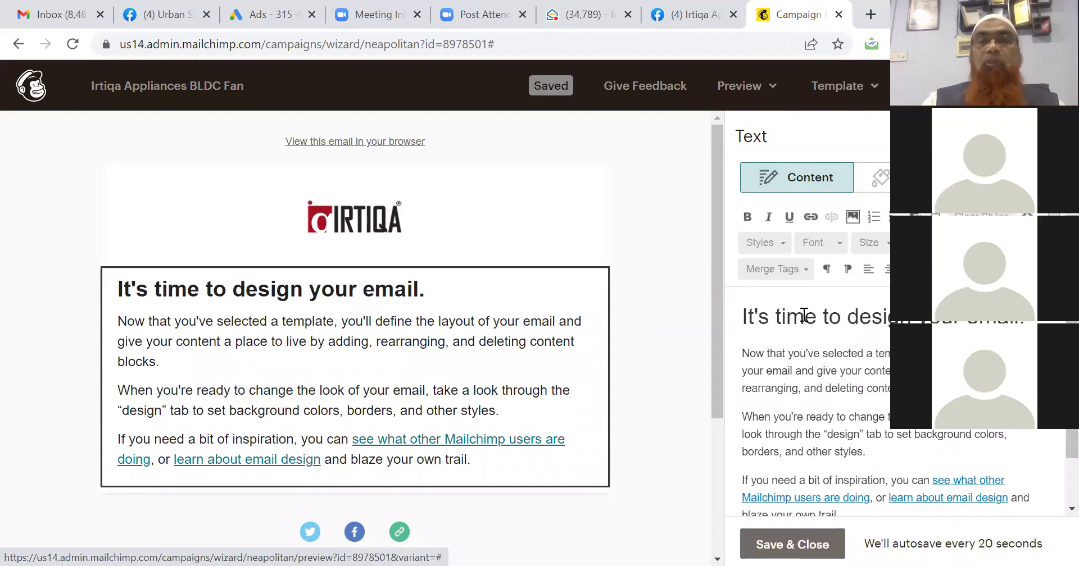
triple_click(813, 317)
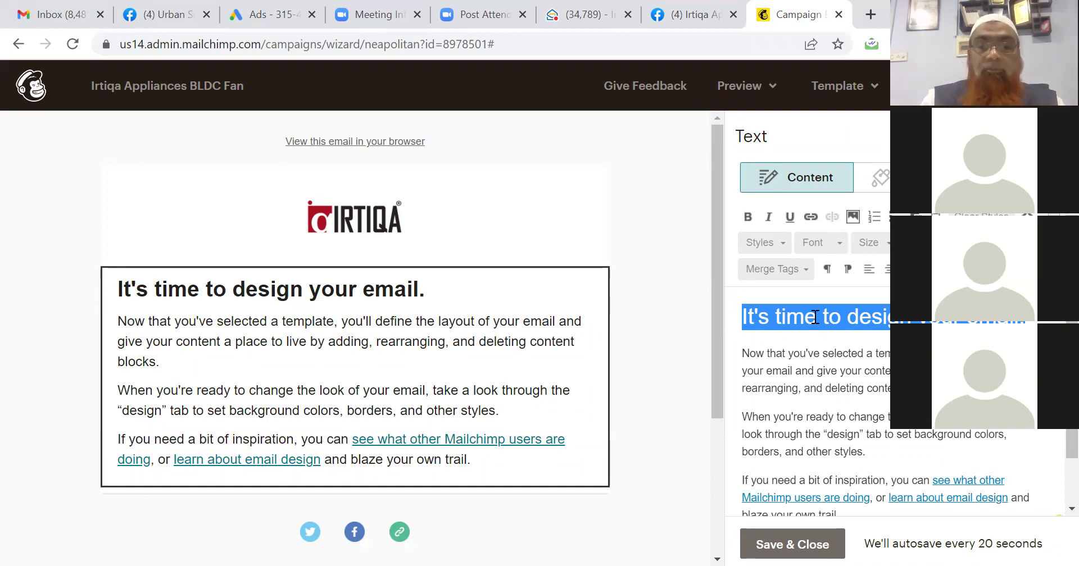
text(Launch O)
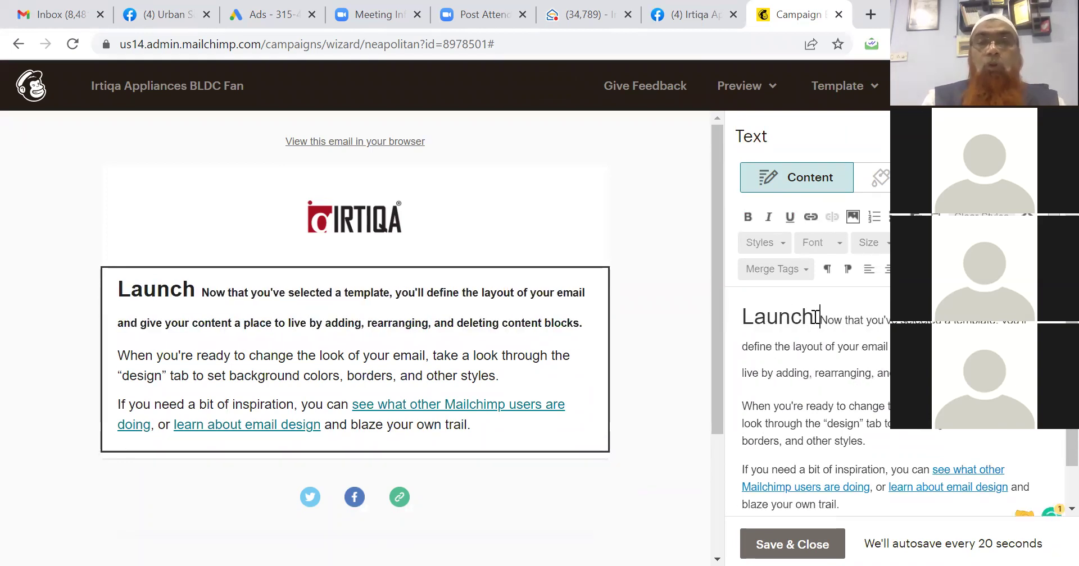
text(f BLDC)
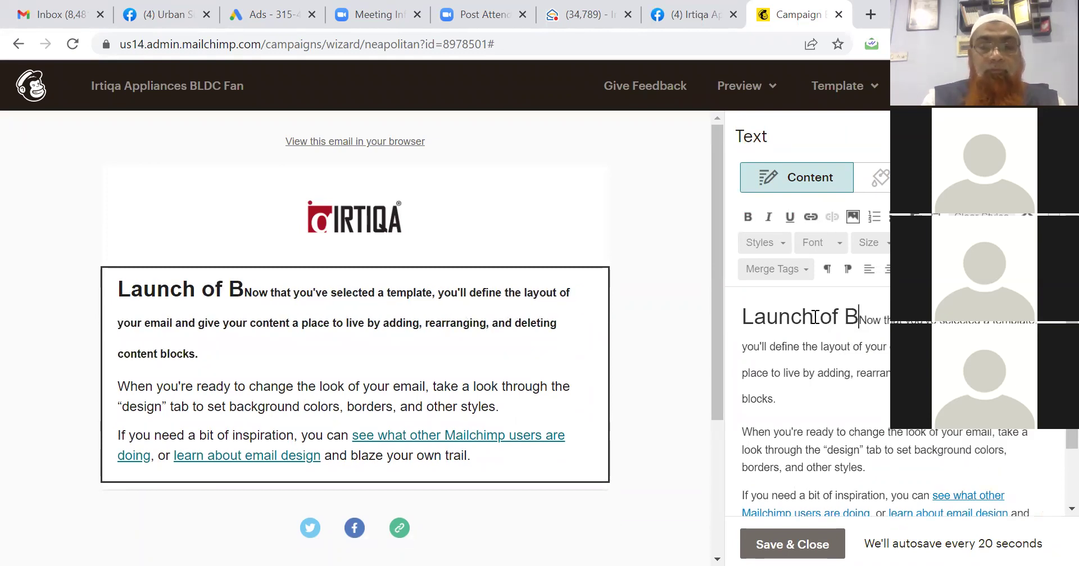
text( Fan )
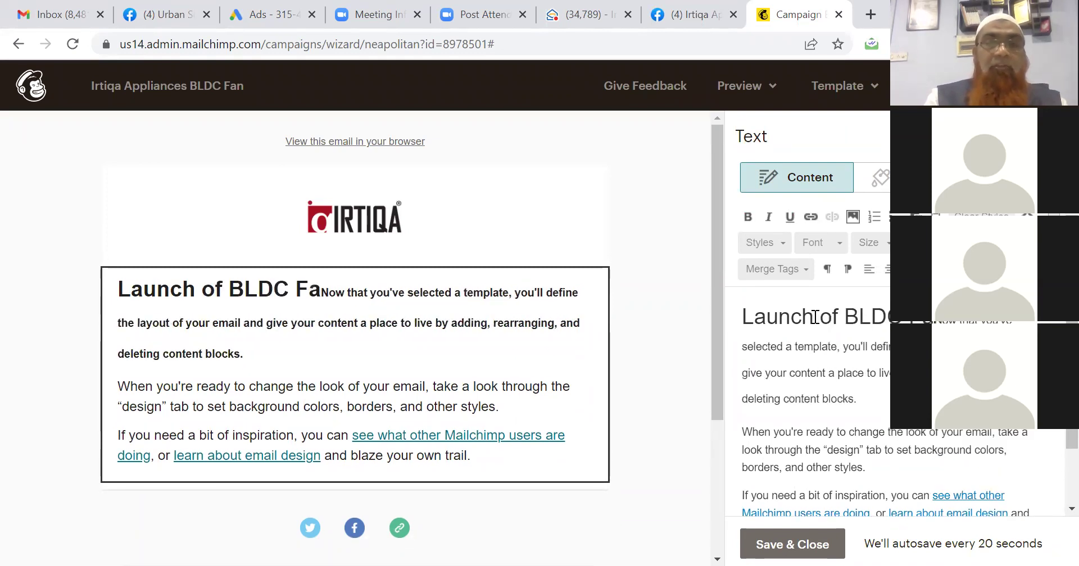
text(@ Rs)
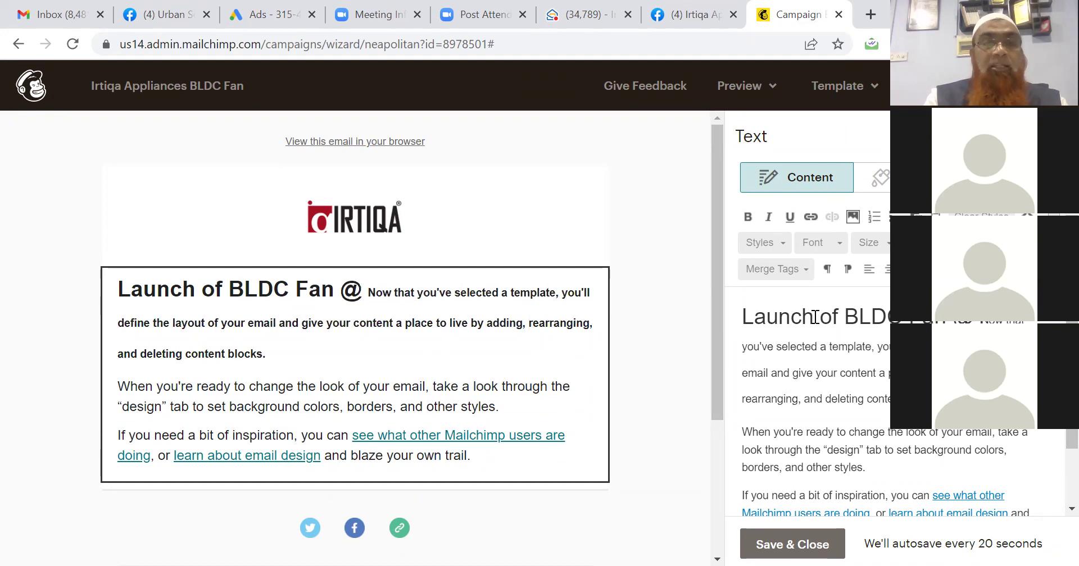
text( 2800)
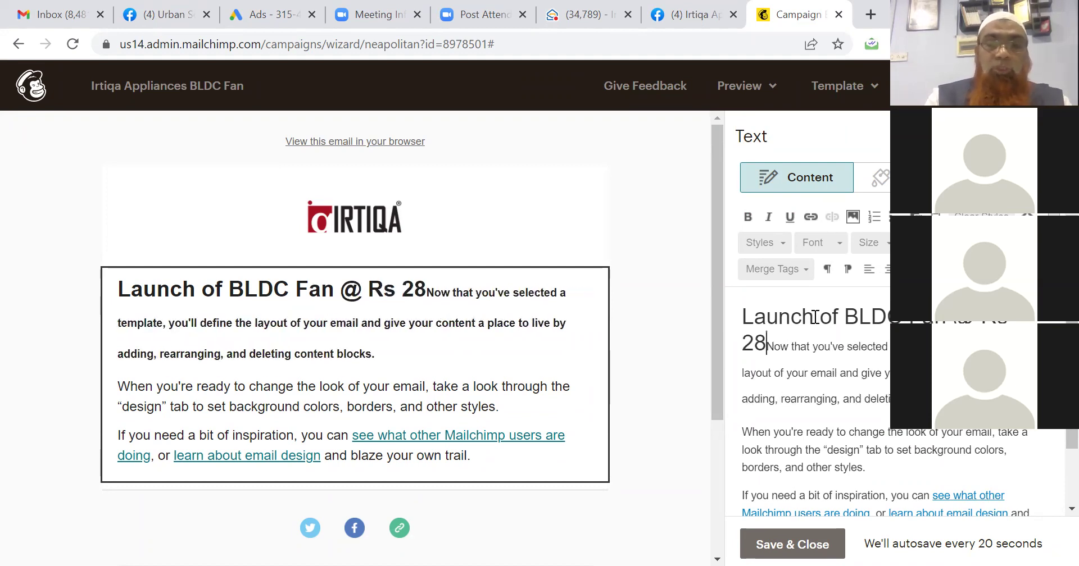
text(/- )
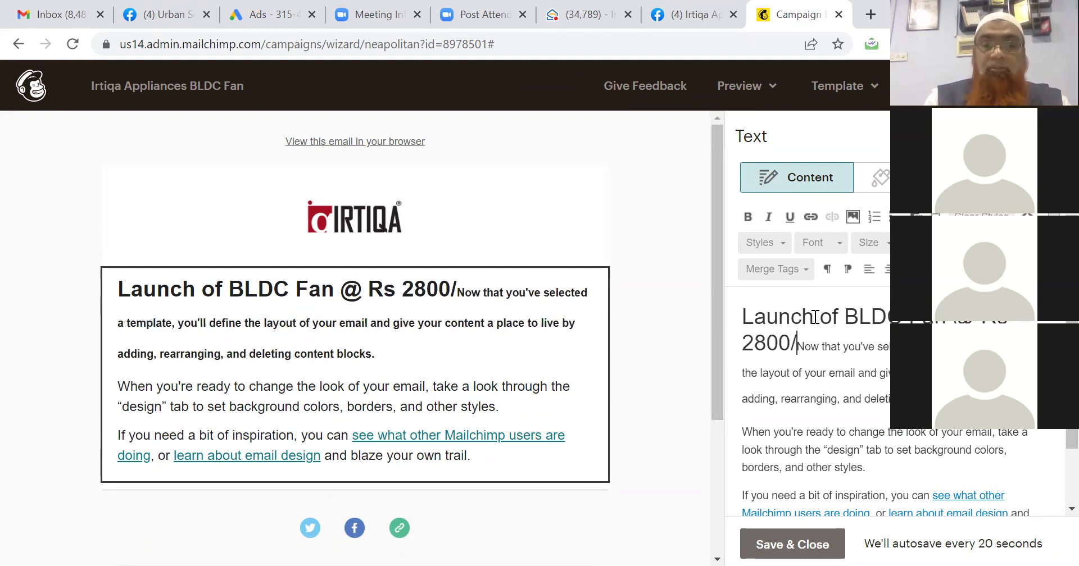
text(Only)
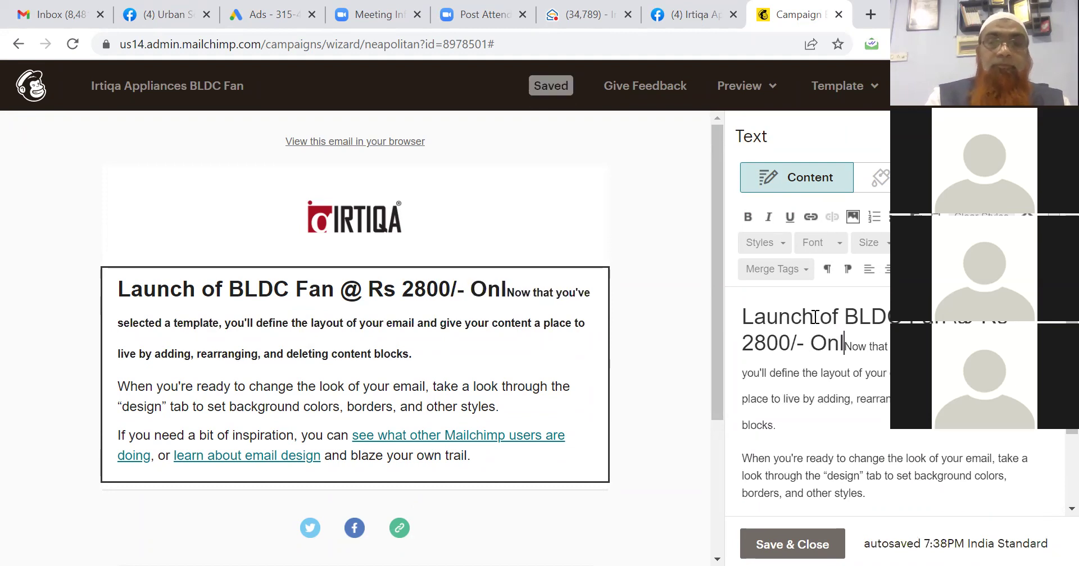
key(Return)
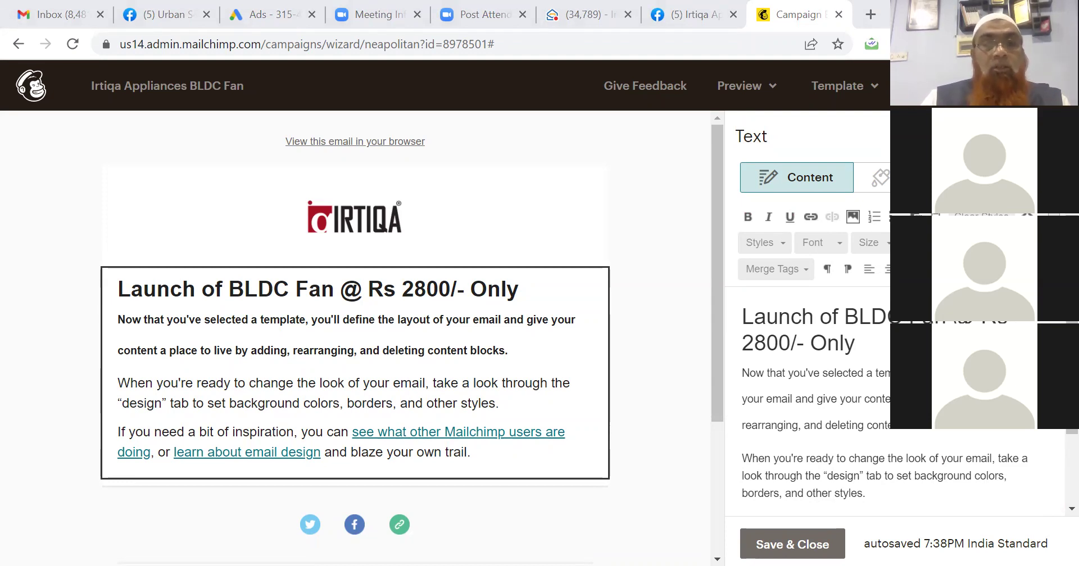
mouse_move(180, 337)
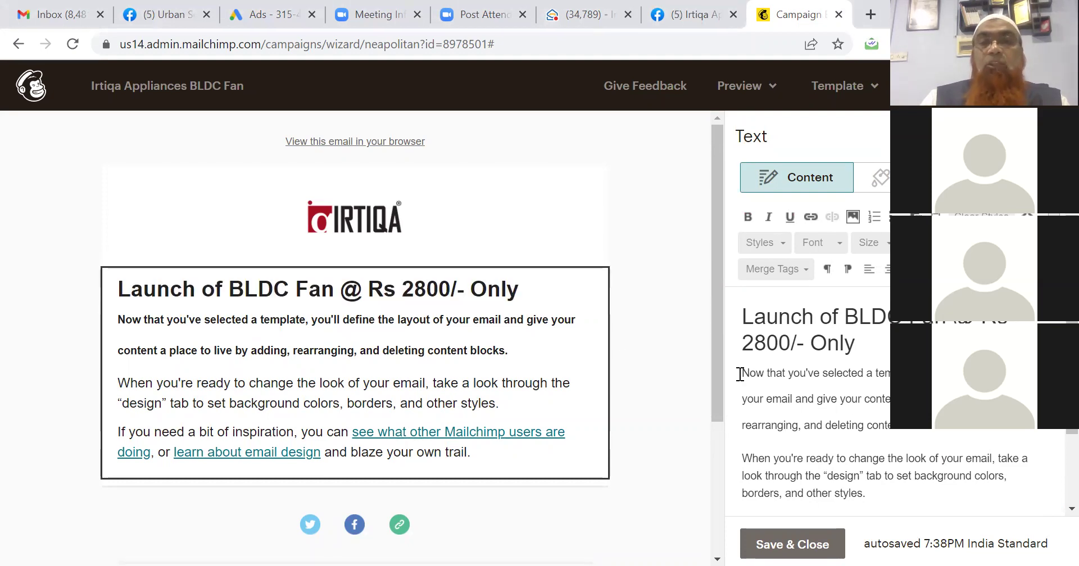
drag(744, 374, 910, 460)
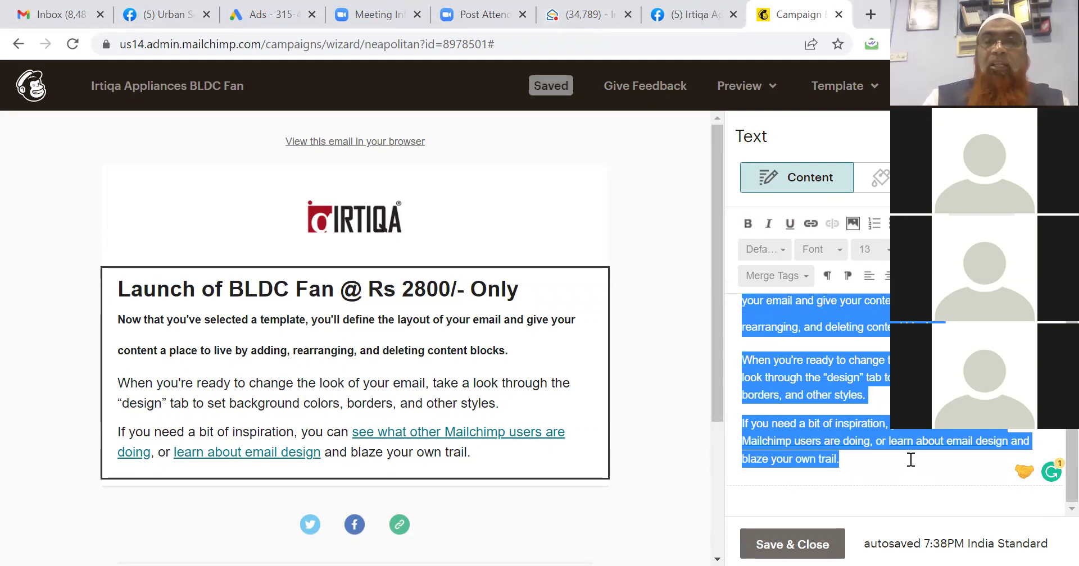
Paste the distributor offer text over the placeholders, with Attention Distributors on its own line.
key(BackSpace)
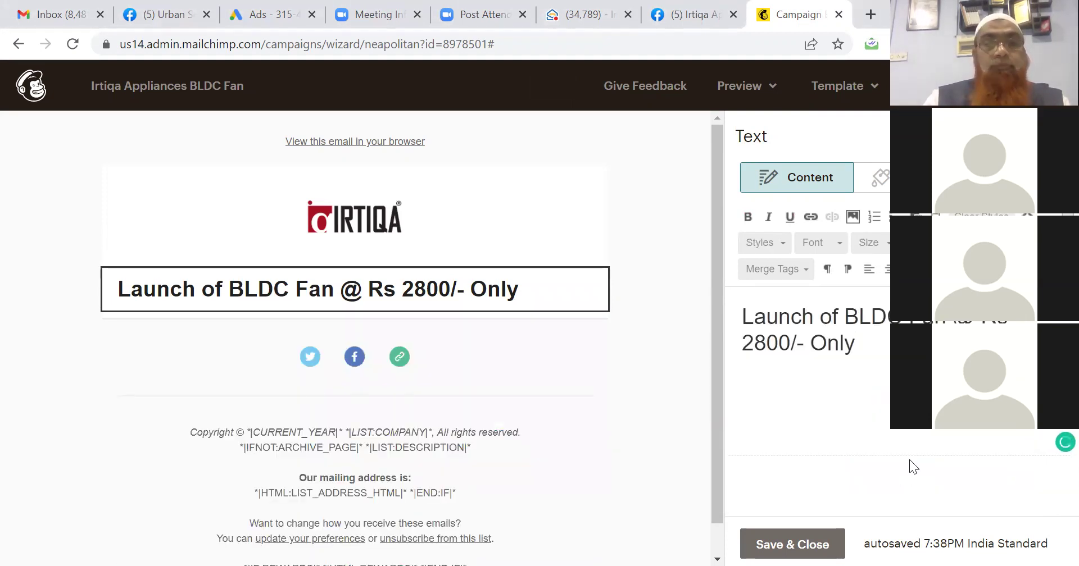
key(ctrl+z)
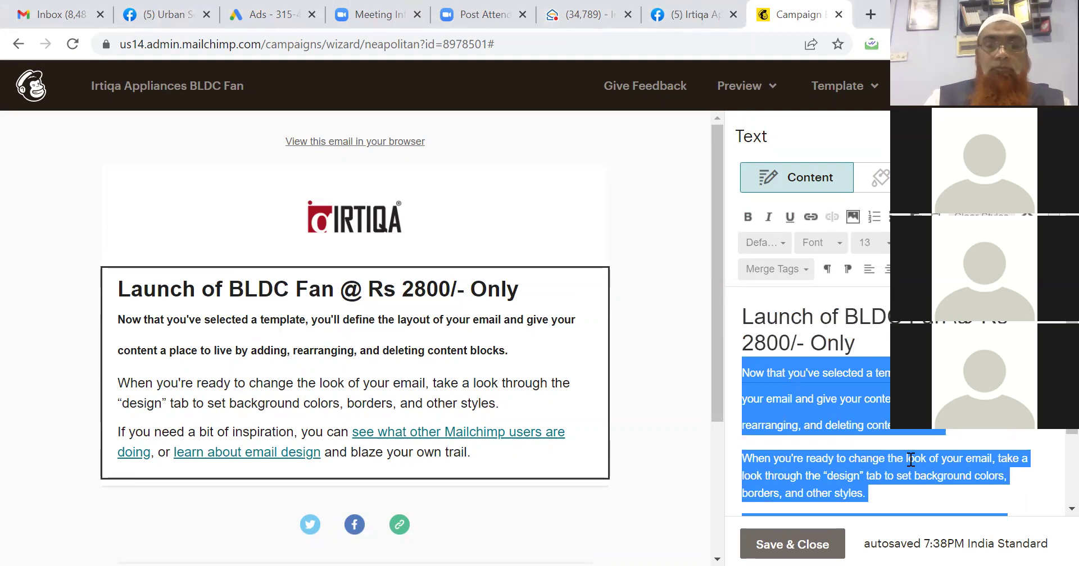
key(ctrl+v)
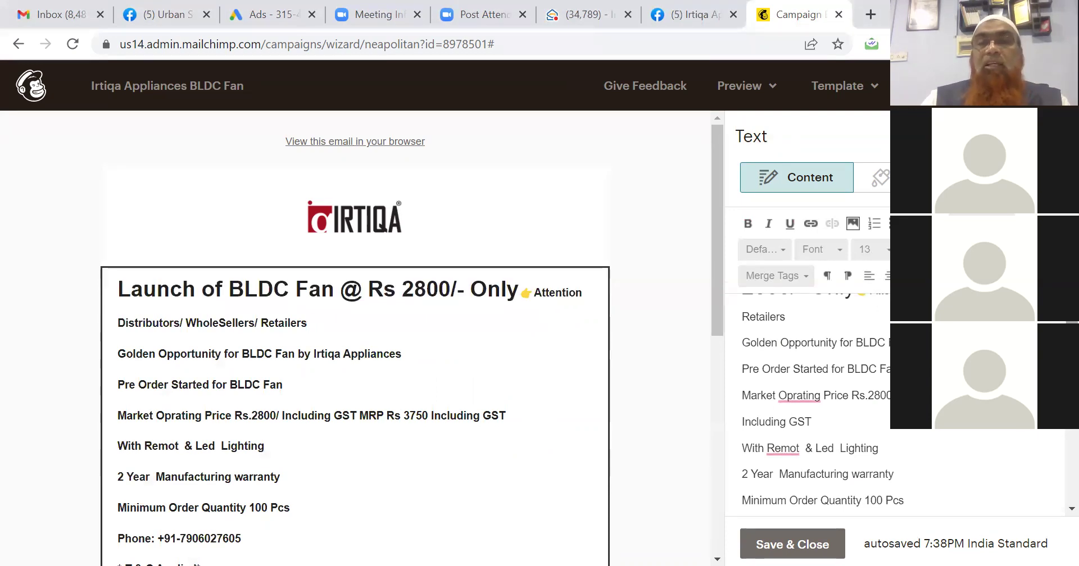
scroll(883, 345, up, 3)
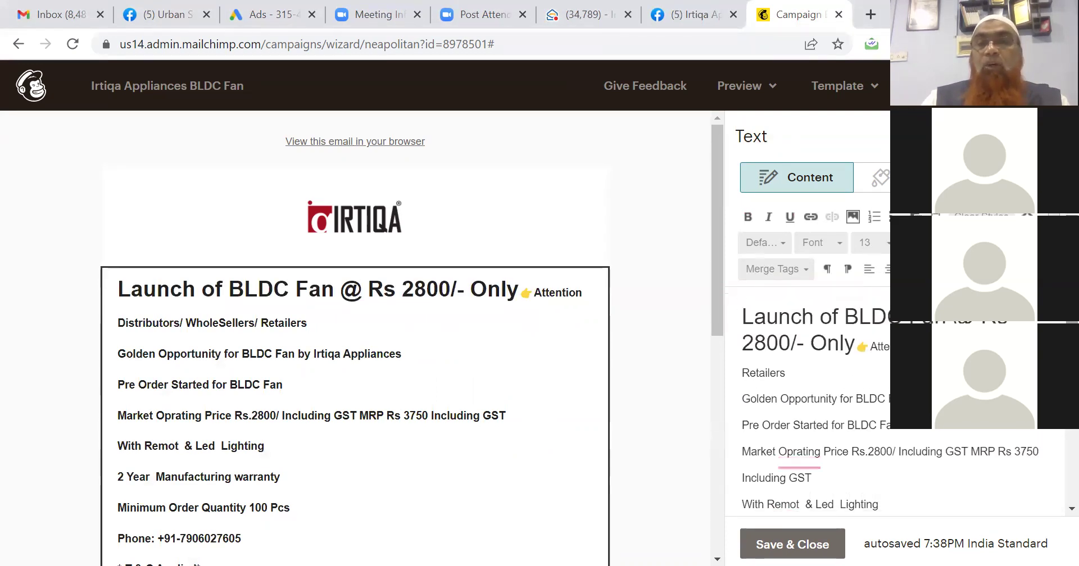
click(858, 345)
key(Return)
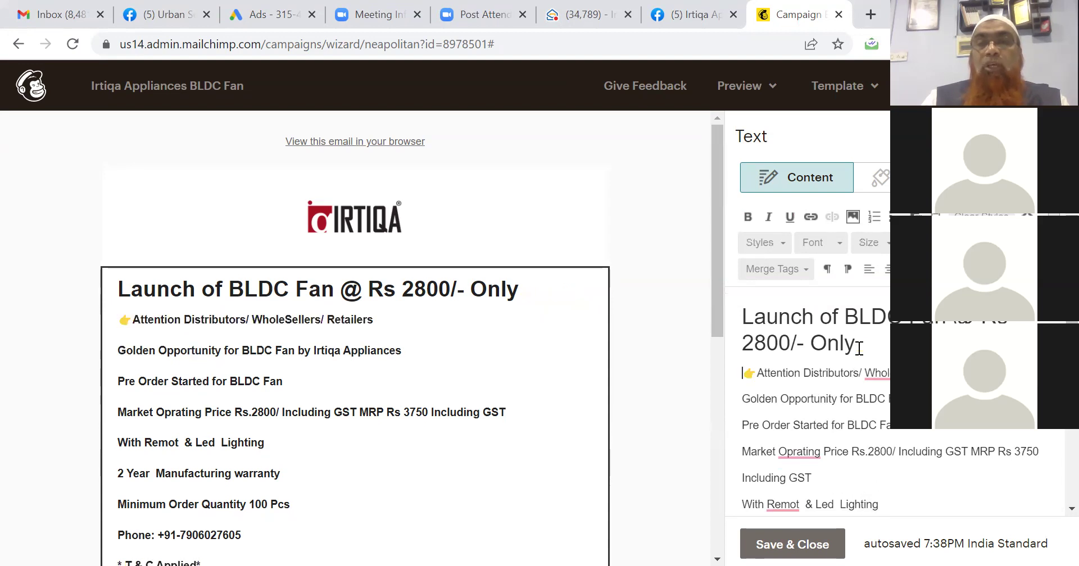
Left-align the pasted offer text.
key(shift+Down)
key(shift+Down)
key(shift+Down)
key(shift+Down)
key(shift+Down)
key(shift+Down)
key(shift+Down)
key(shift+Down)
key(shift+Down)
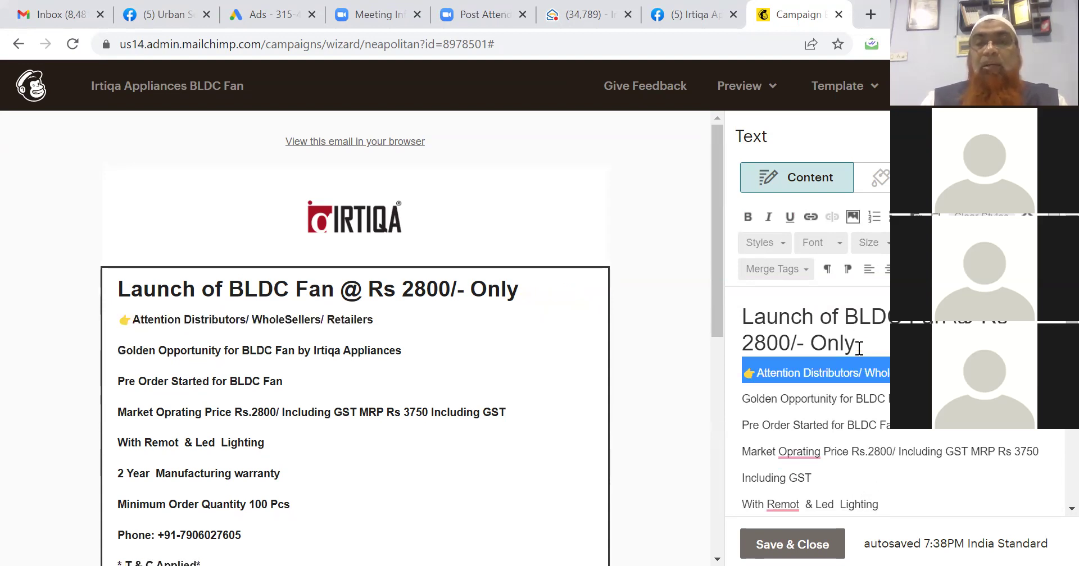
key(shift+Down)
key(shift+Down)
key(shift+Down)
key(shift+Down)
key(shift+Down)
key(shift+Down)
key(shift+Down)
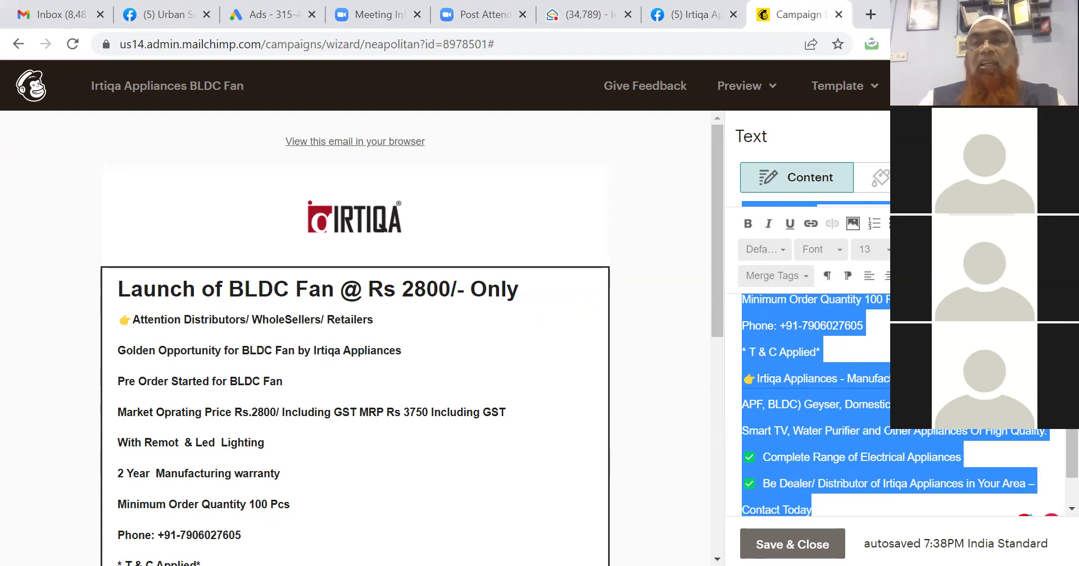
click(868, 276)
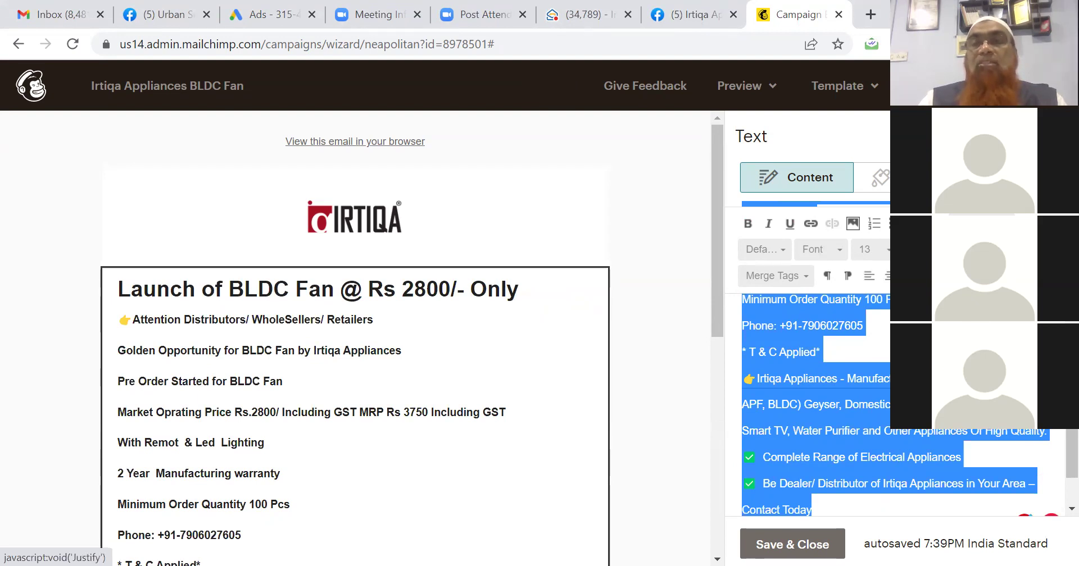
click(911, 250)
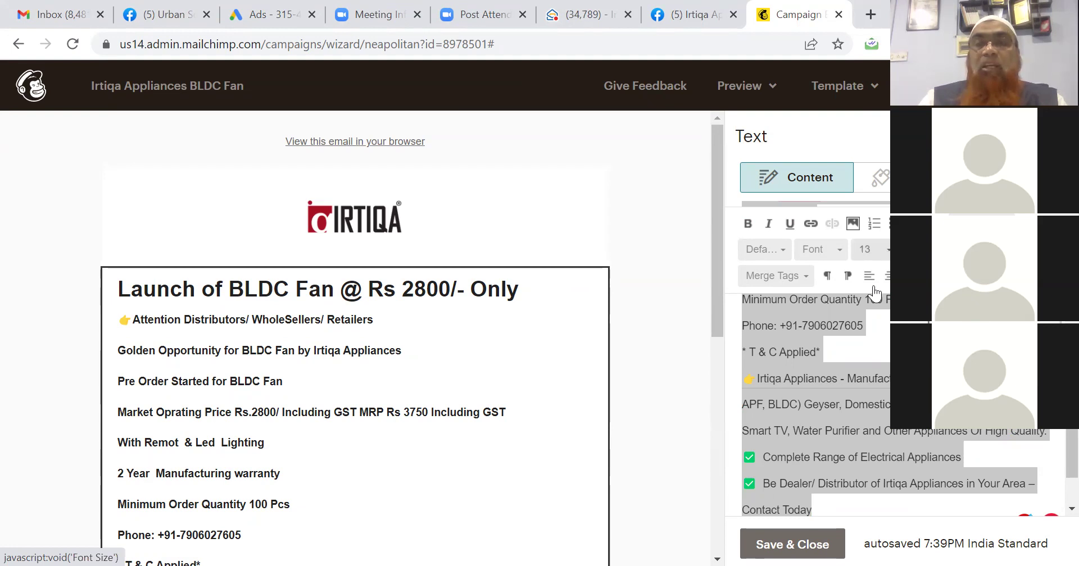
Set the selected offer text to size 12, then clear its formatting.
click(887, 250)
click(857, 291)
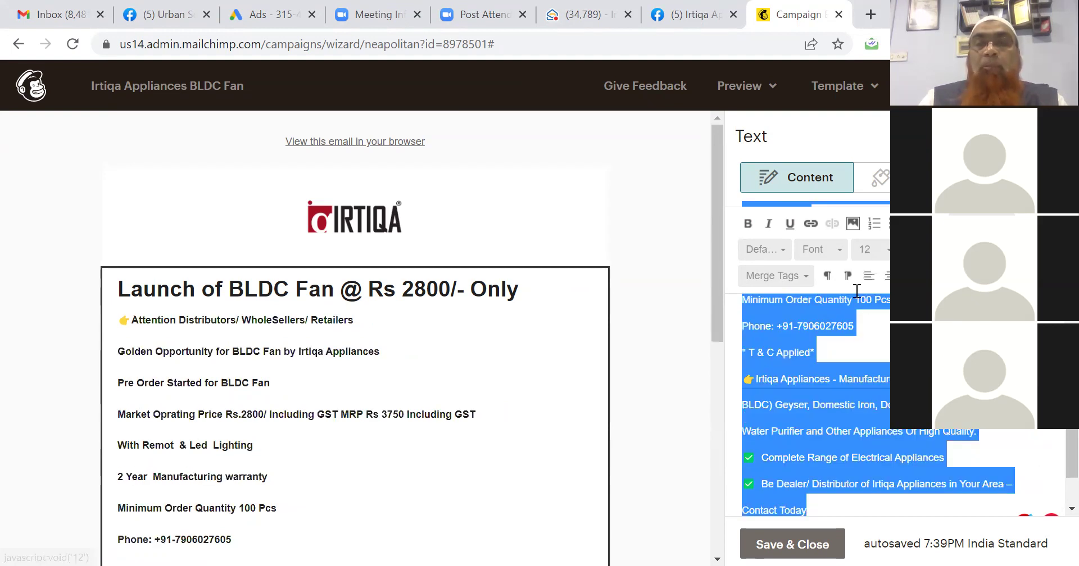
click(840, 254)
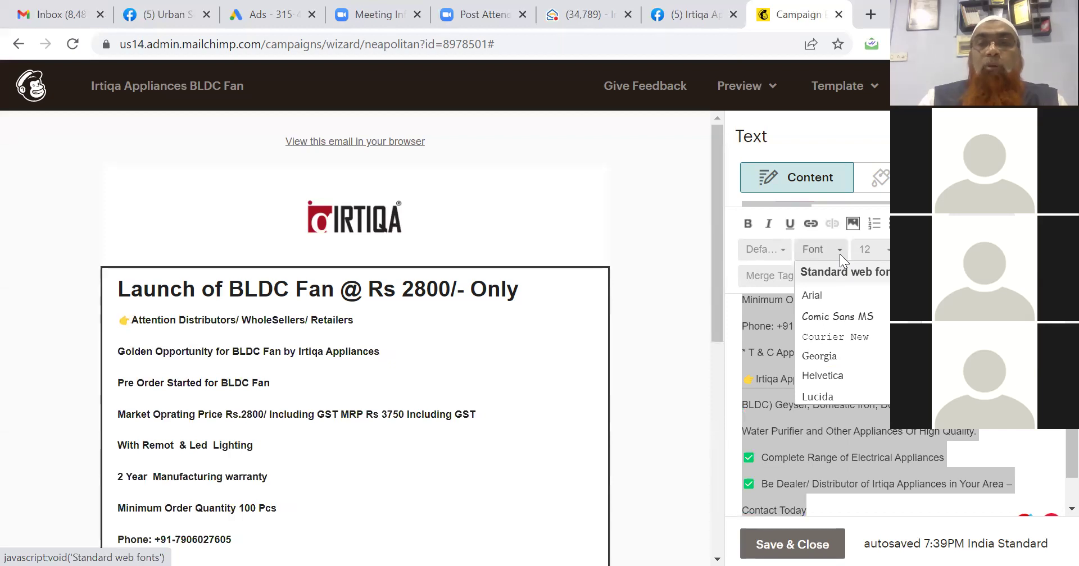
click(809, 255)
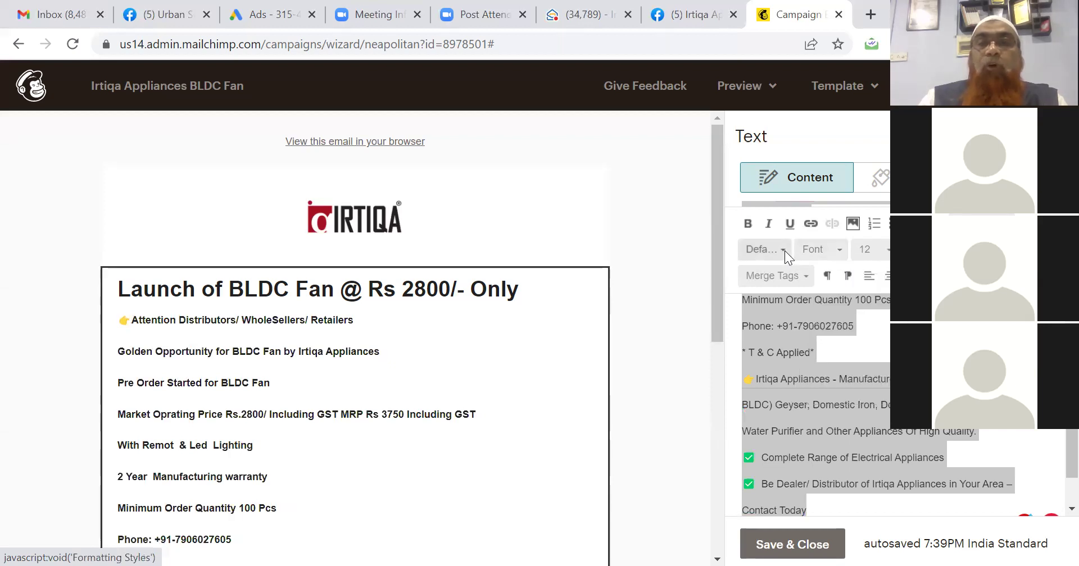
click(785, 250)
click(785, 251)
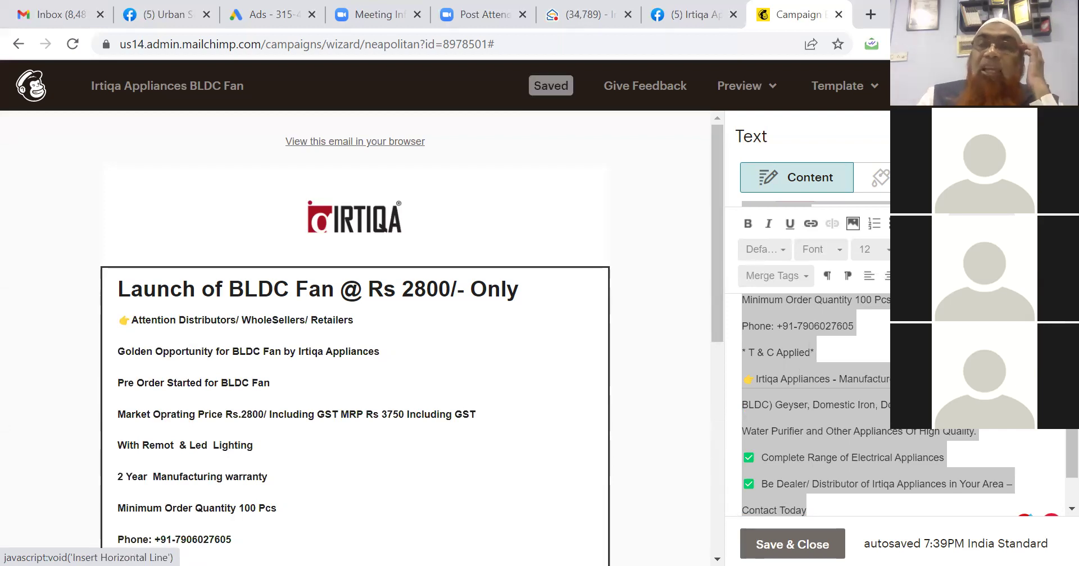
click(953, 276)
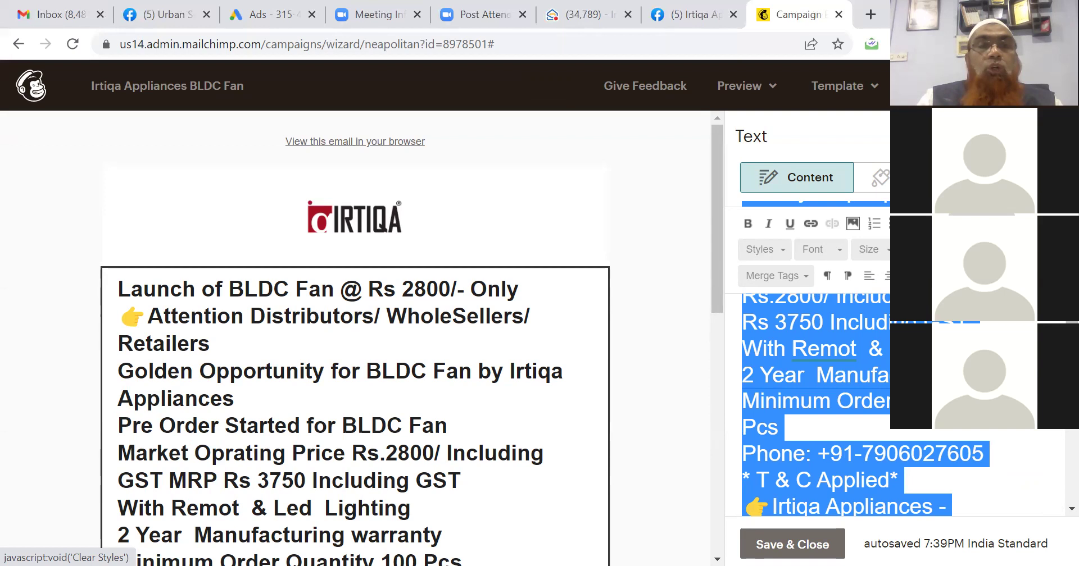
Fix the typos so the offer reads 'With Remote' and 'Market Opening Price'.
click(218, 349)
click(838, 355)
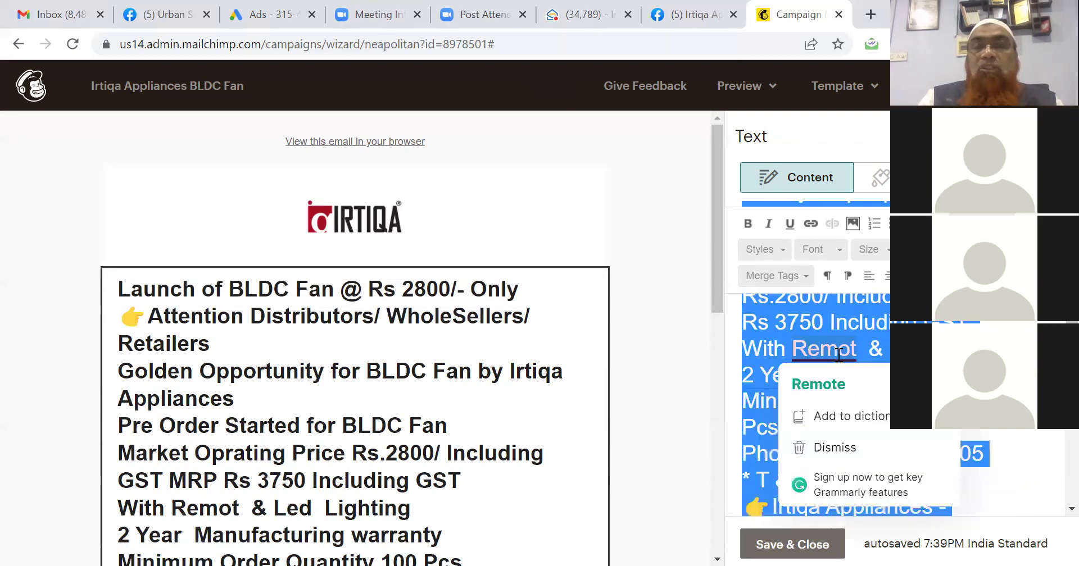
click(827, 393)
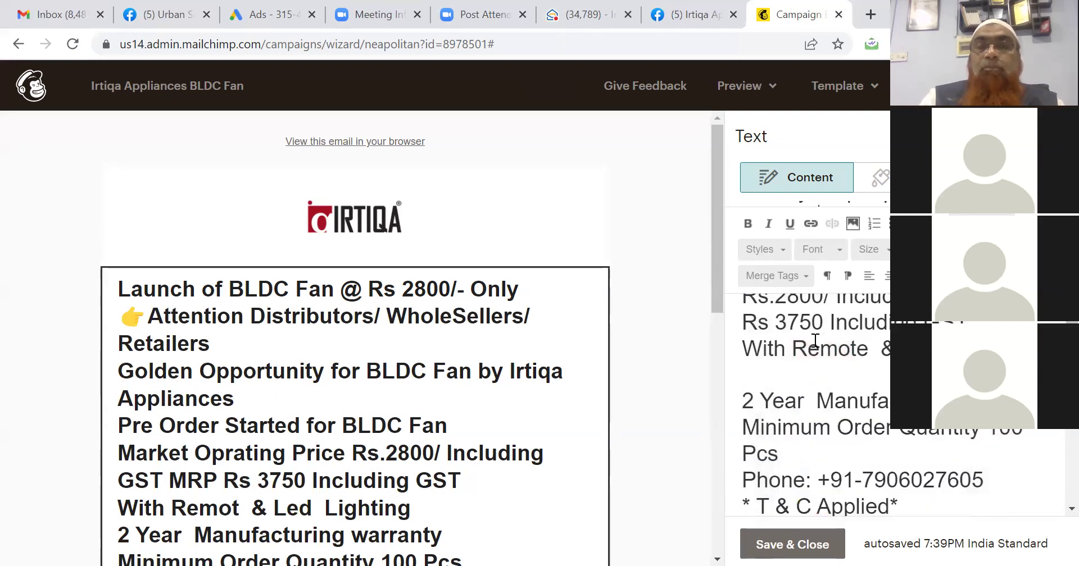
scroll(814, 339, up, 3)
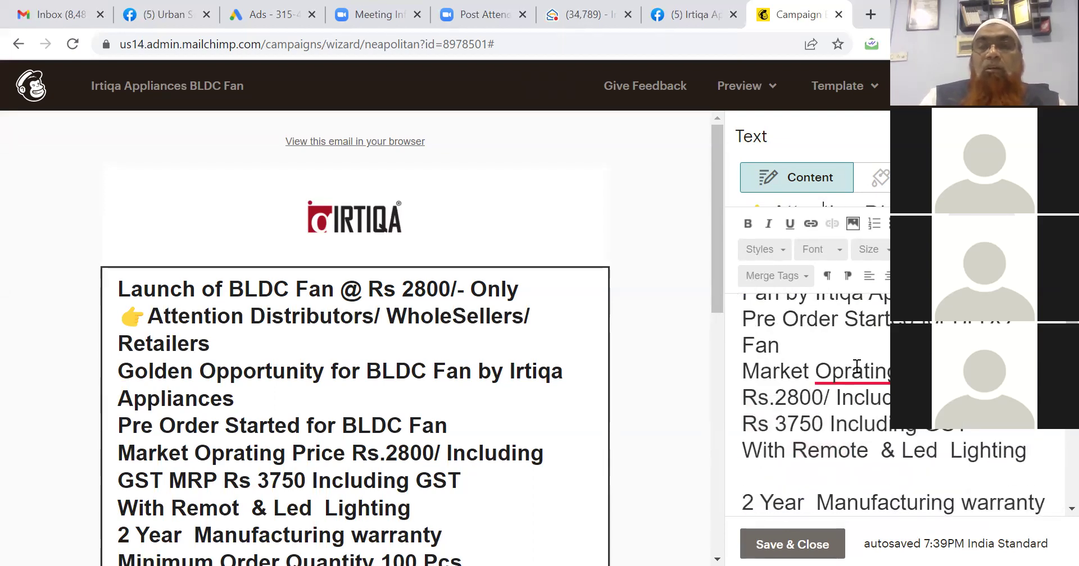
click(857, 367)
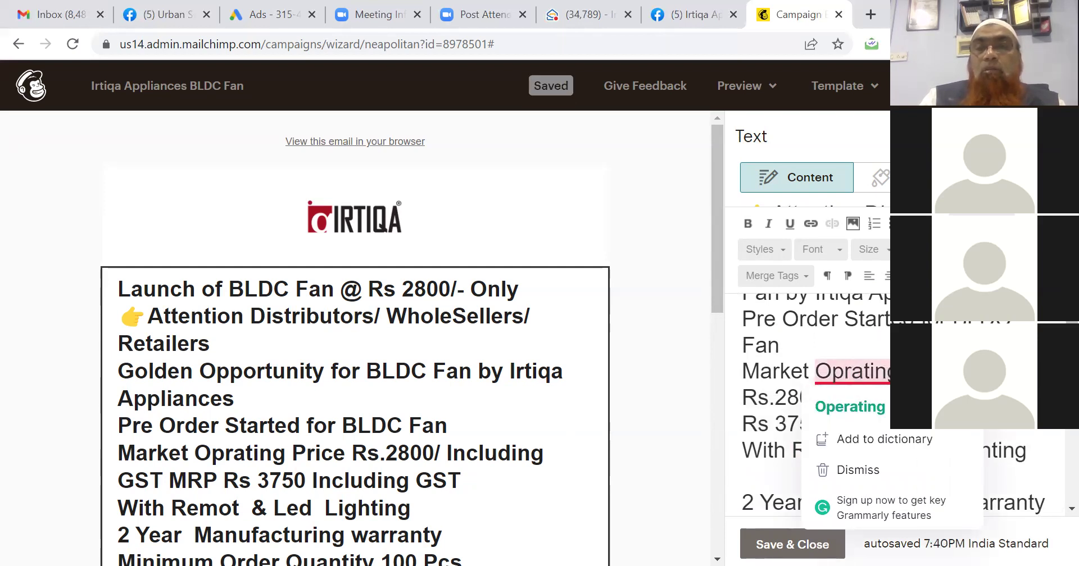
key(BackSpace)
key(BackSpace)
key(BackSpace)
key(BackSpace)
key(BackSpace)
key(BackSpace)
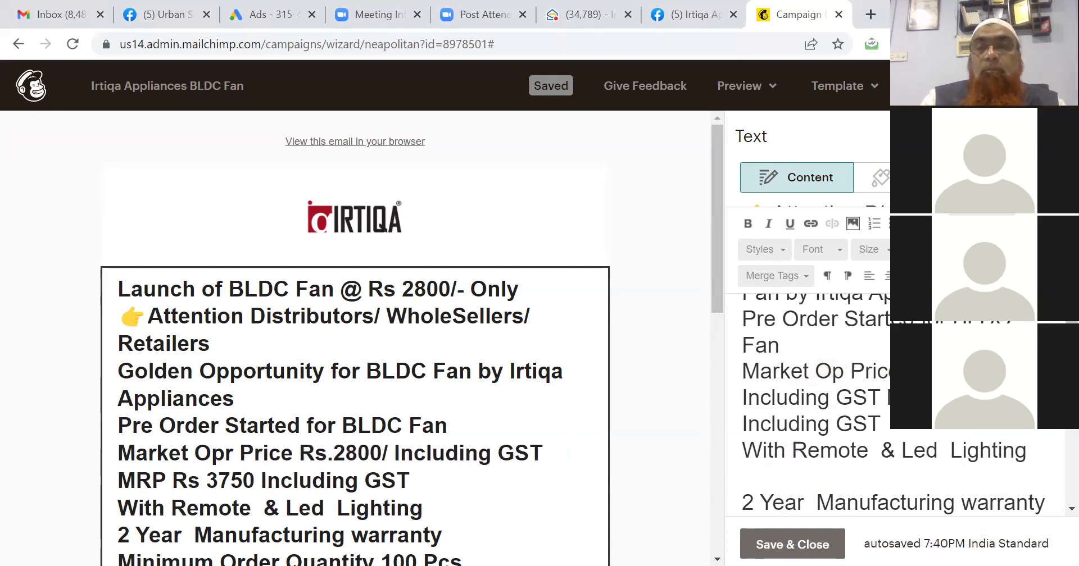
text(ening)
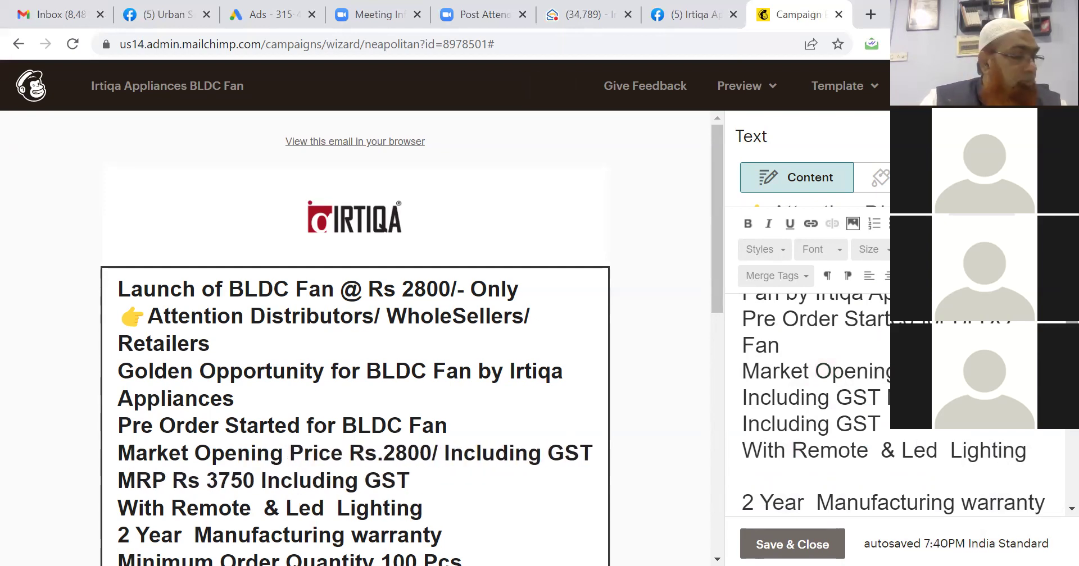
scroll(893, 405, up, 3)
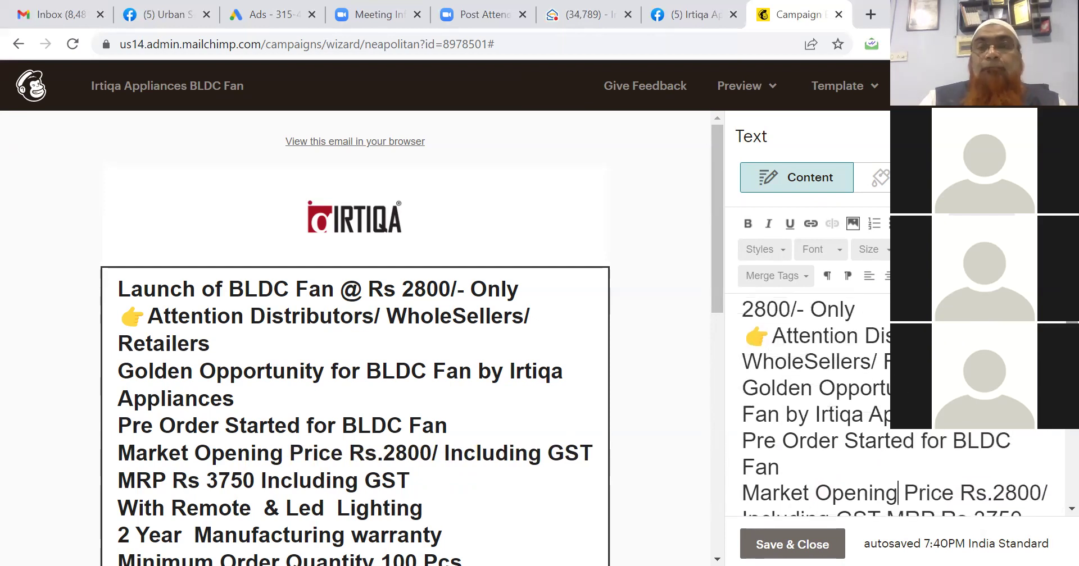
Set the body lines from Attention Distributors down to size 12.
click(742, 338)
drag(763, 422, 891, 470)
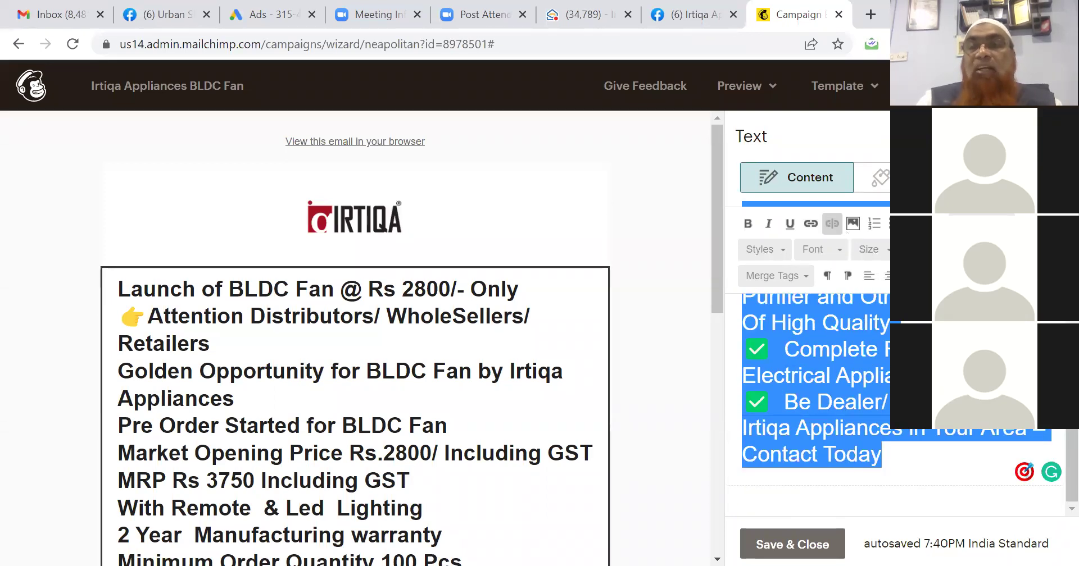
drag(1071, 443, 1071, 236)
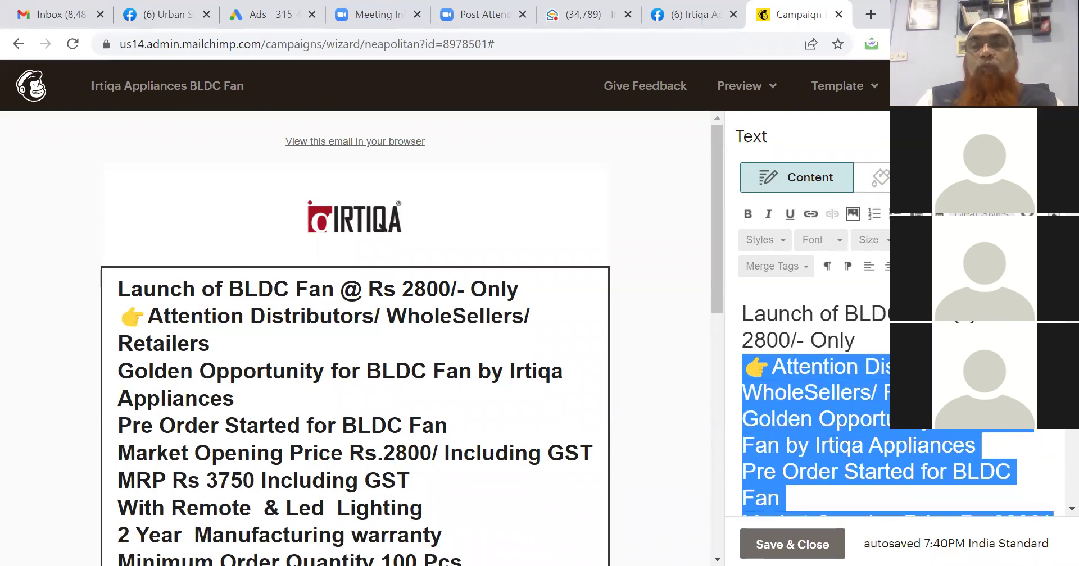
click(888, 242)
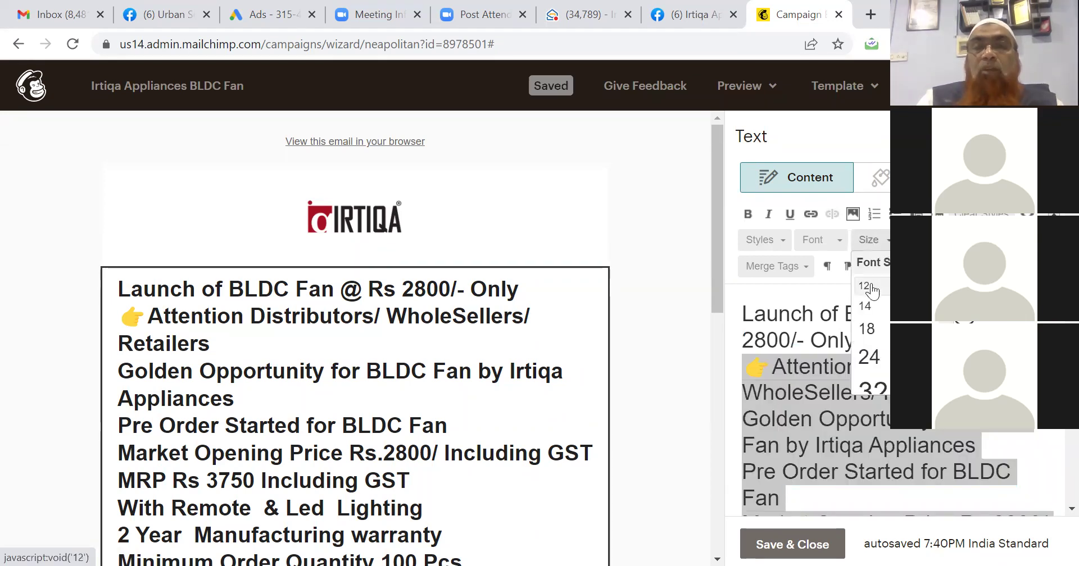
click(874, 283)
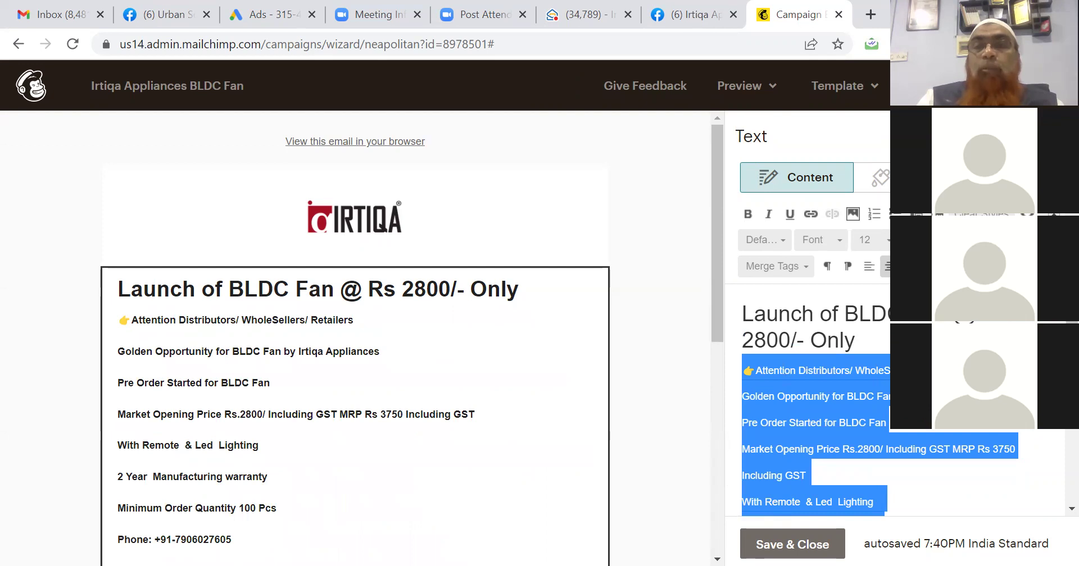
click(893, 214)
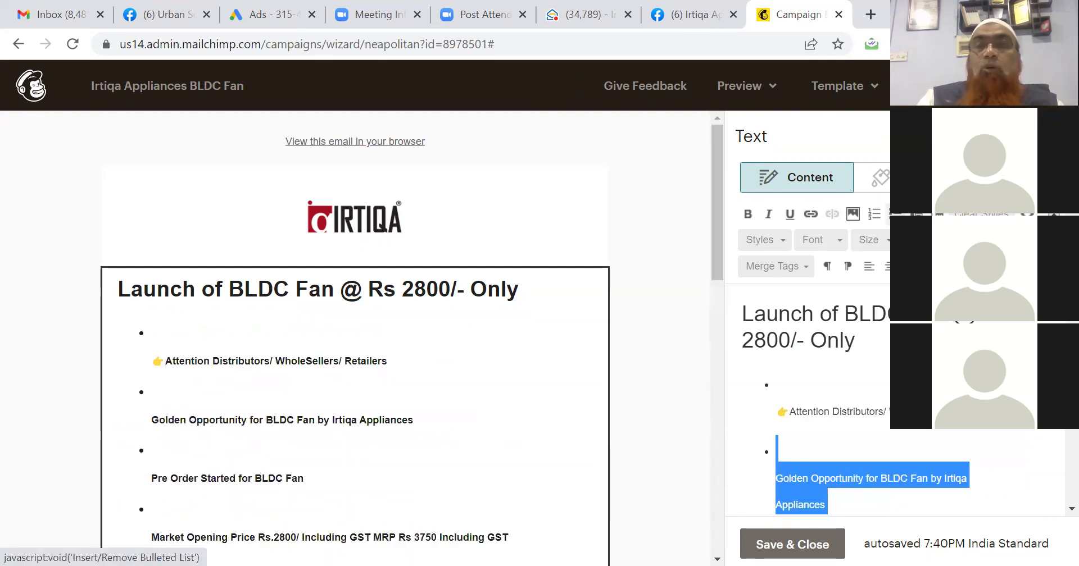
click(894, 213)
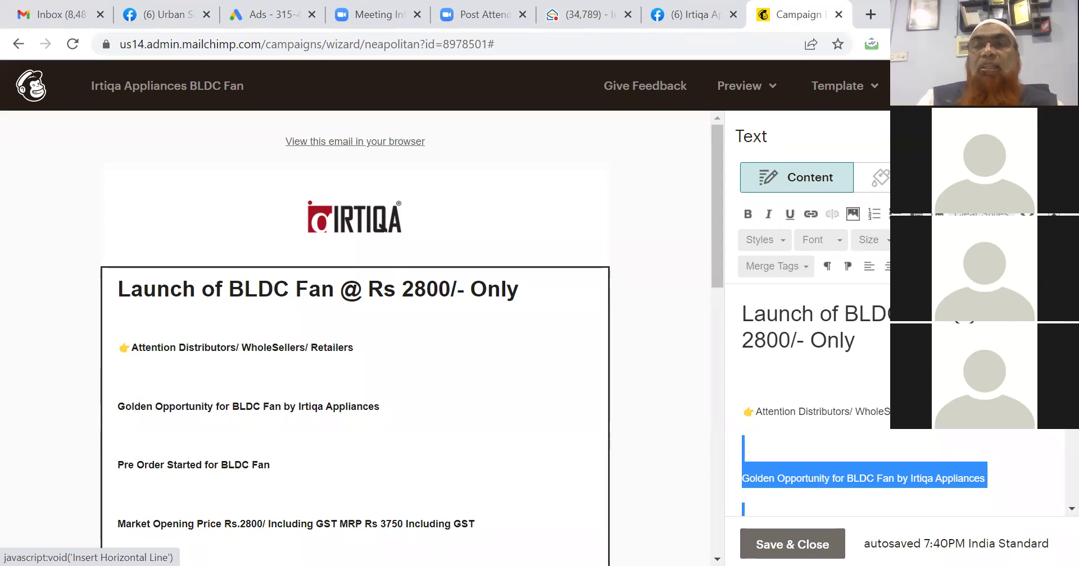
Style the text block with Arial font, Normal line height and 12px size.
click(909, 177)
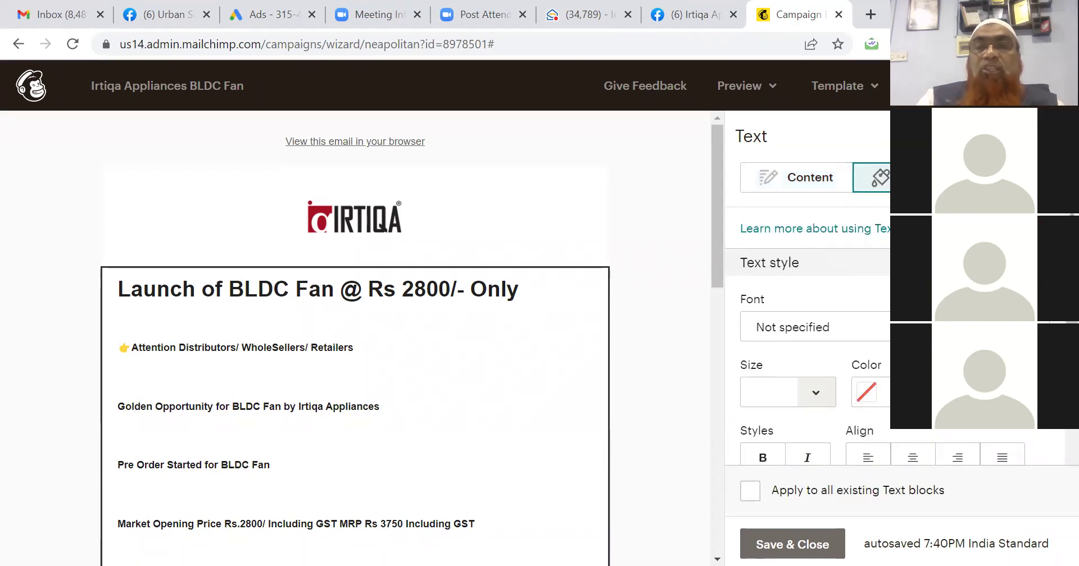
click(866, 331)
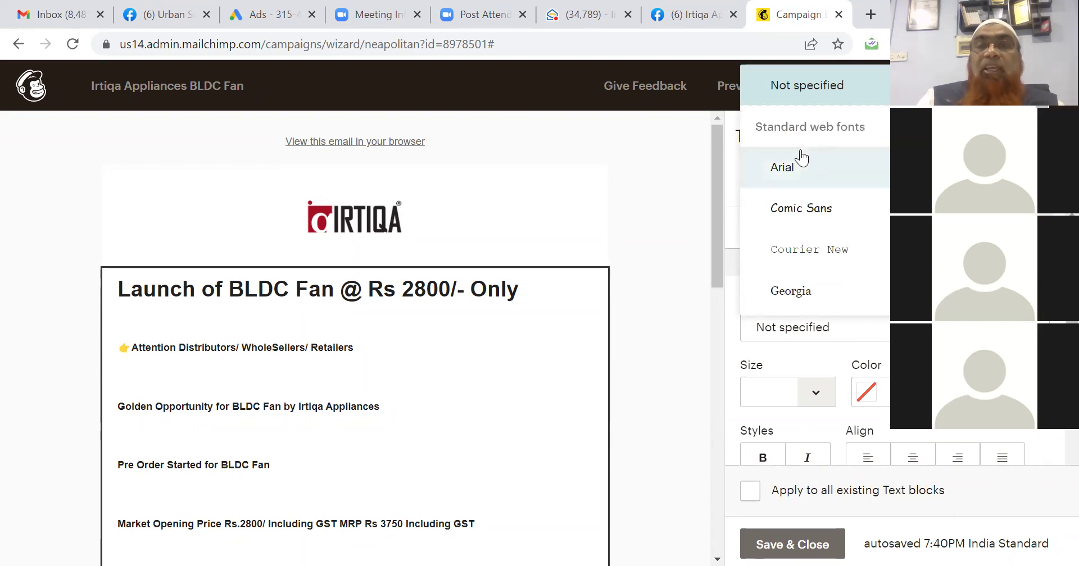
click(800, 168)
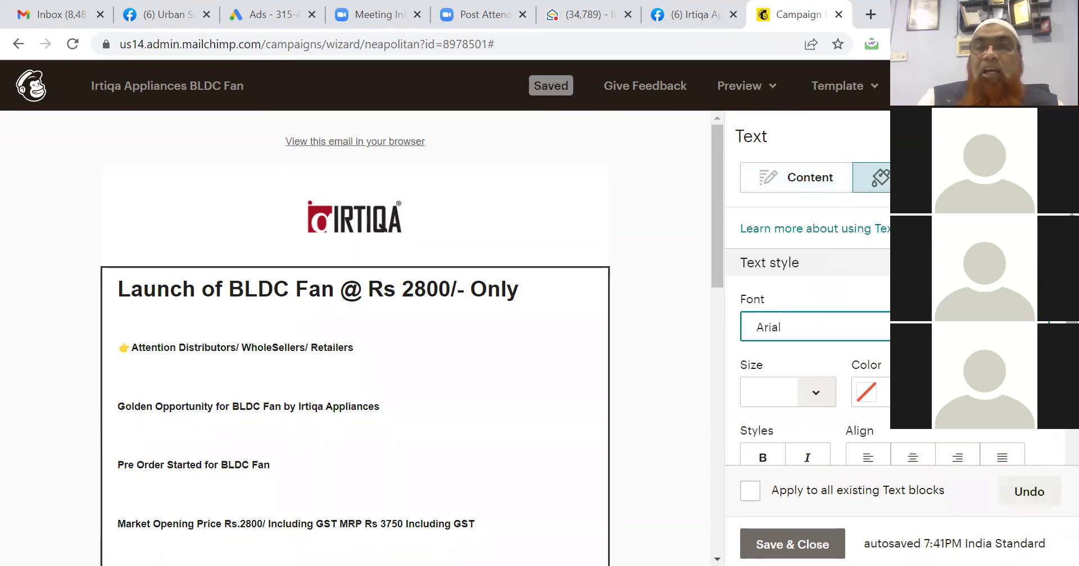
scroll(1054, 449, down, 2)
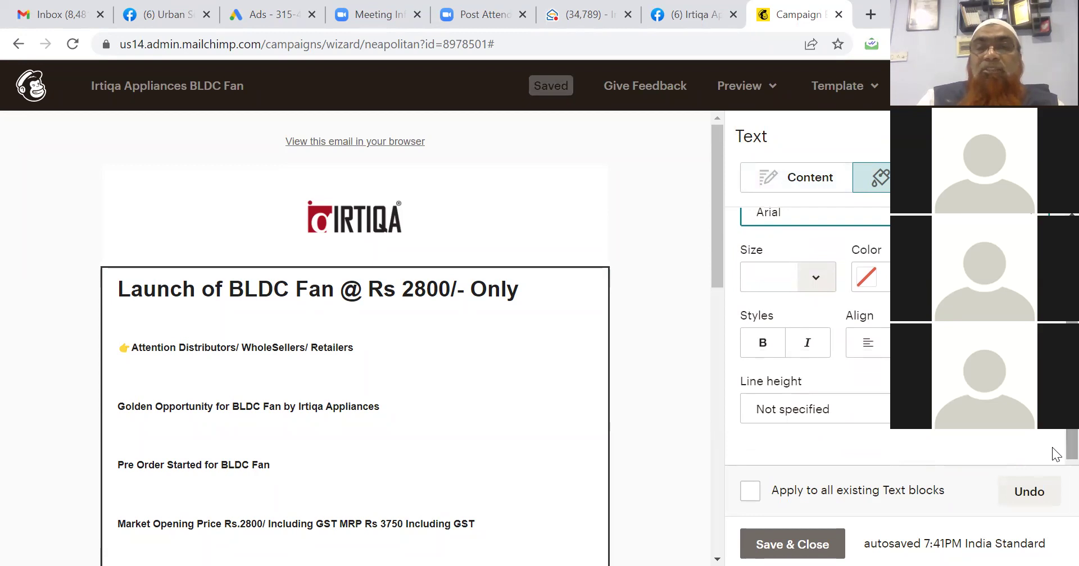
click(843, 409)
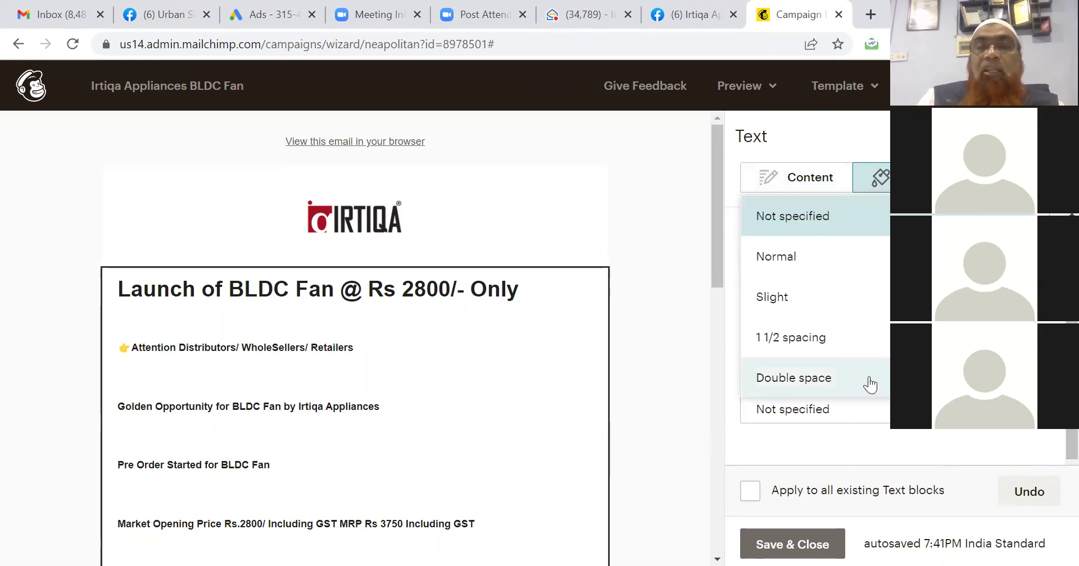
click(819, 260)
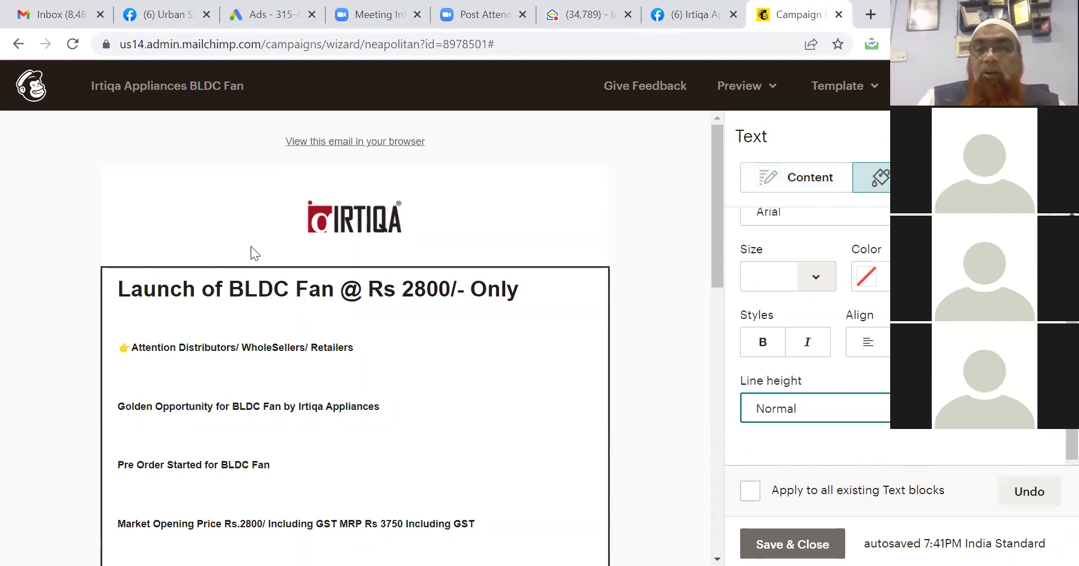
click(203, 318)
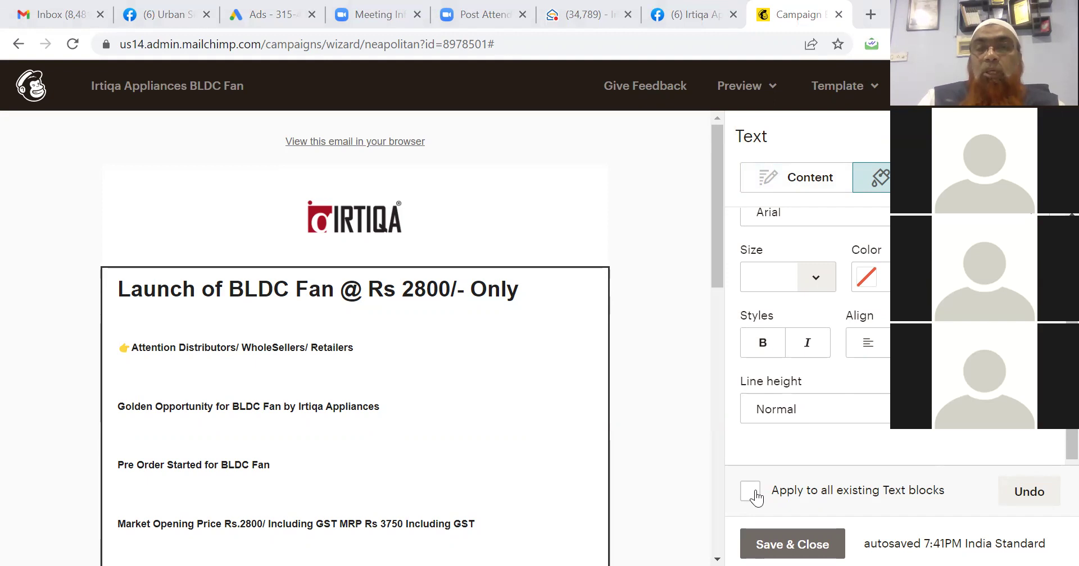
click(753, 494)
click(752, 496)
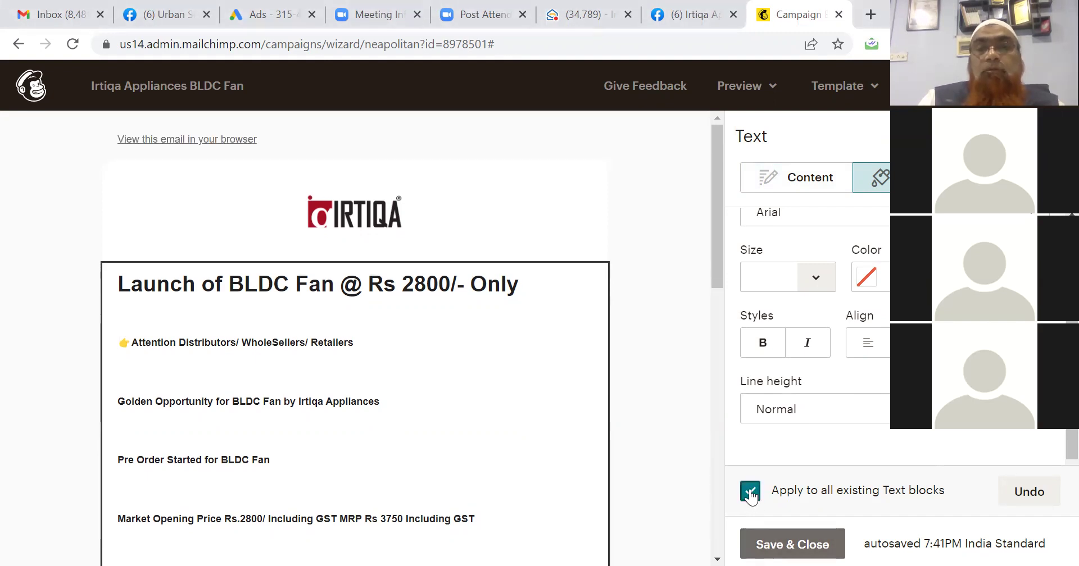
click(818, 277)
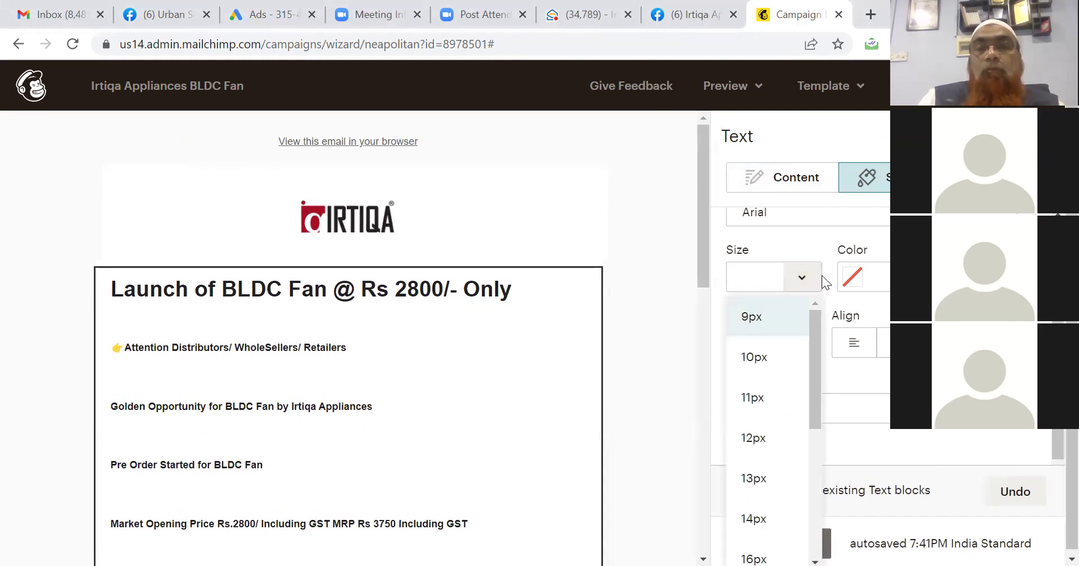
click(759, 431)
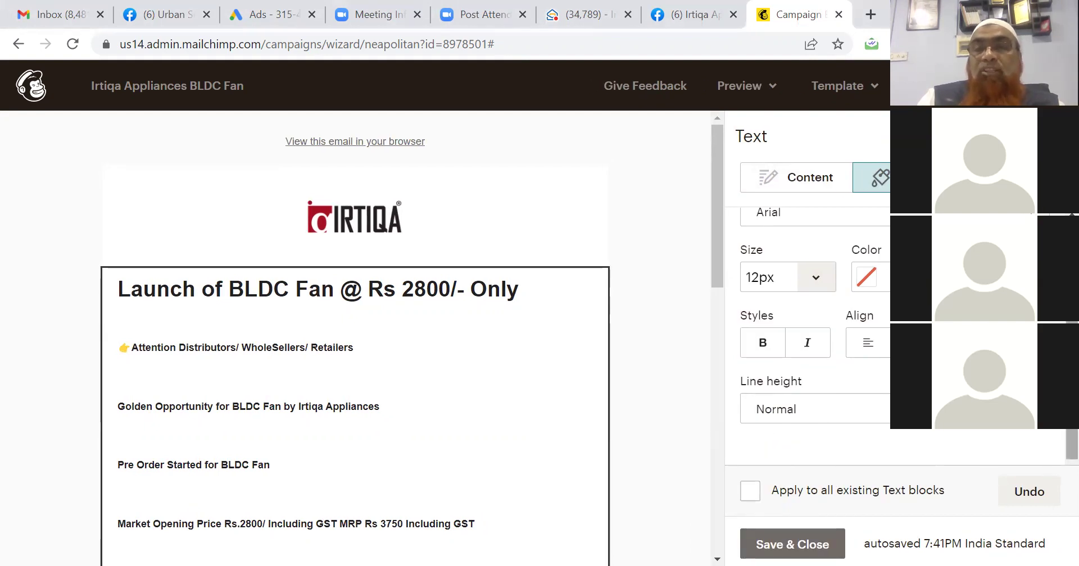
Save and close the offer text block.
right_click(800, 60)
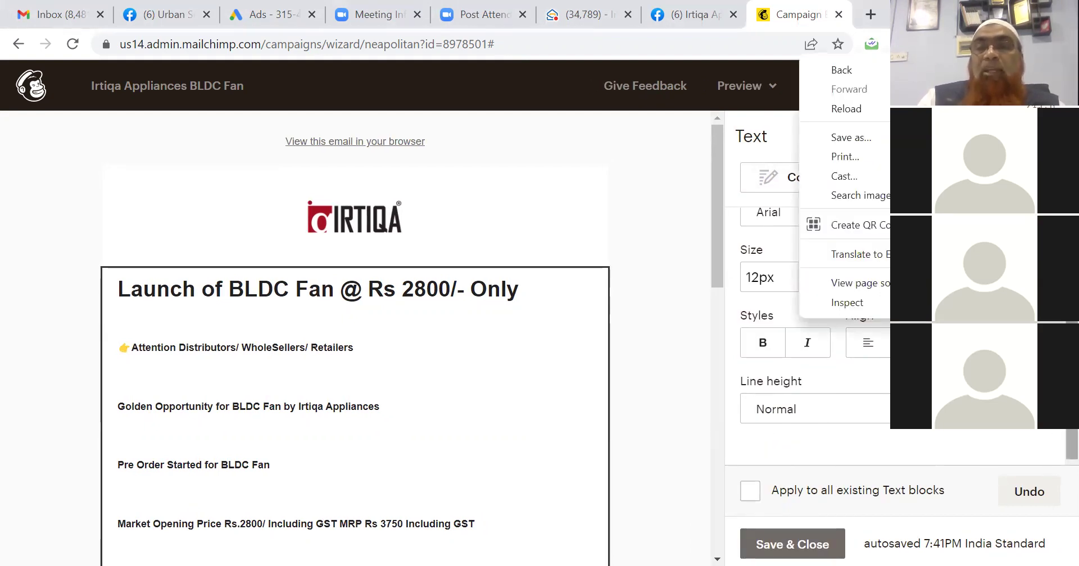
click(1071, 319)
drag(1072, 319, 1071, 245)
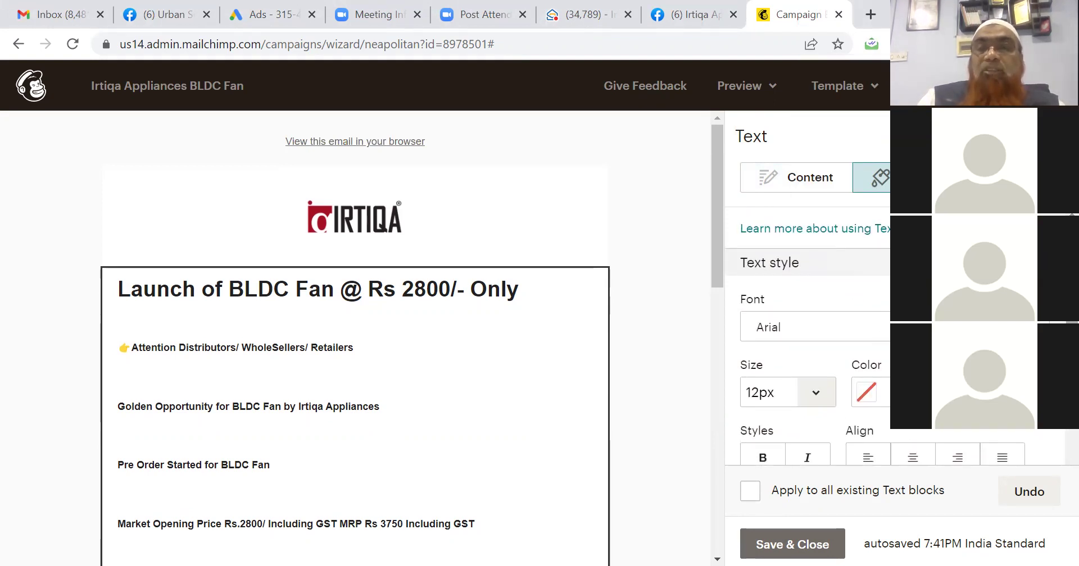
scroll(1054, 478, down, 2)
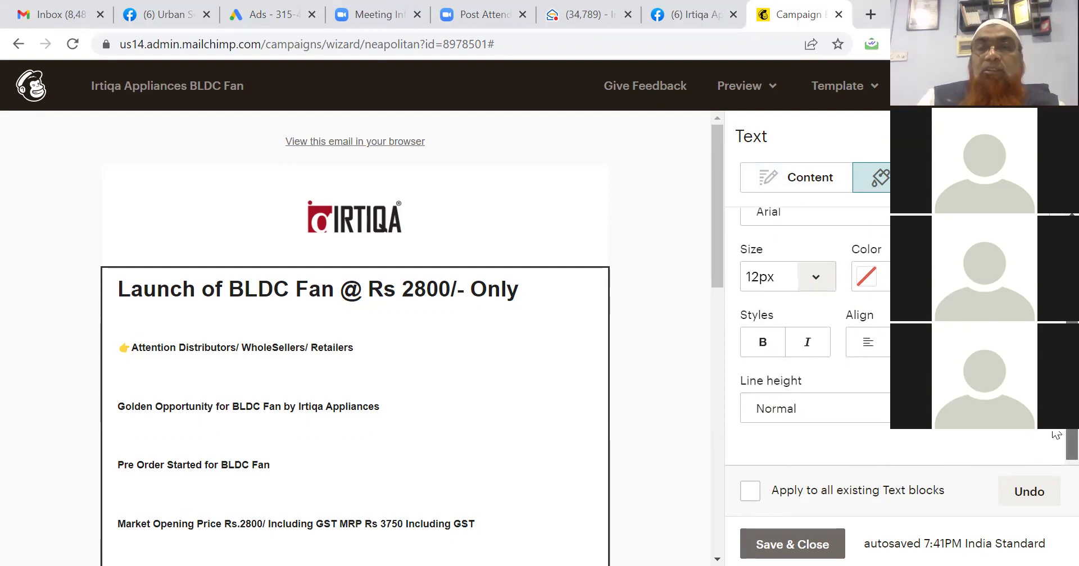
click(794, 544)
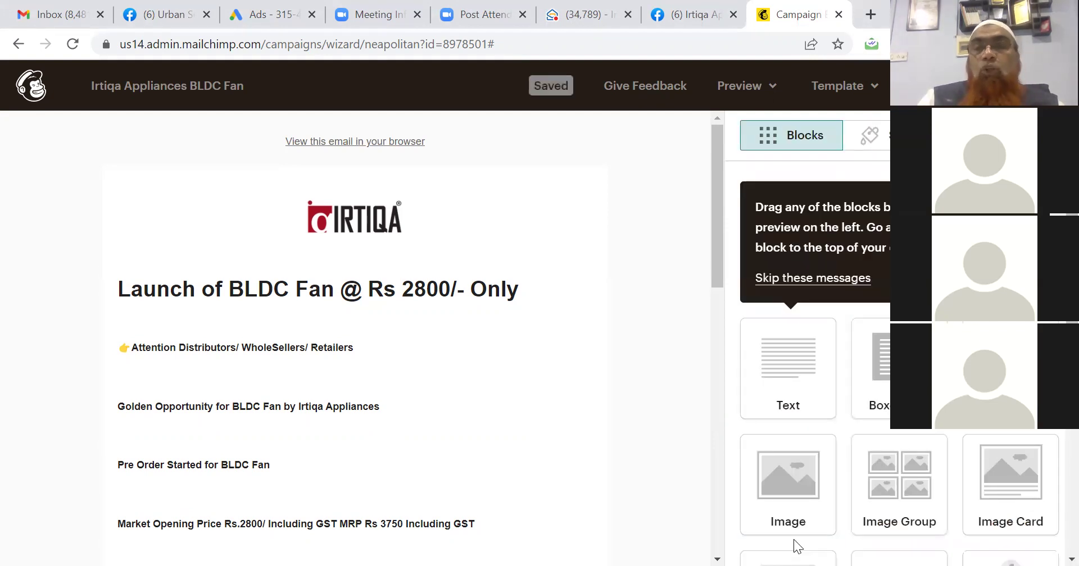
Delete the blank lines between the offer lines, from Golden Opportunity down to Complete Range.
click(788, 281)
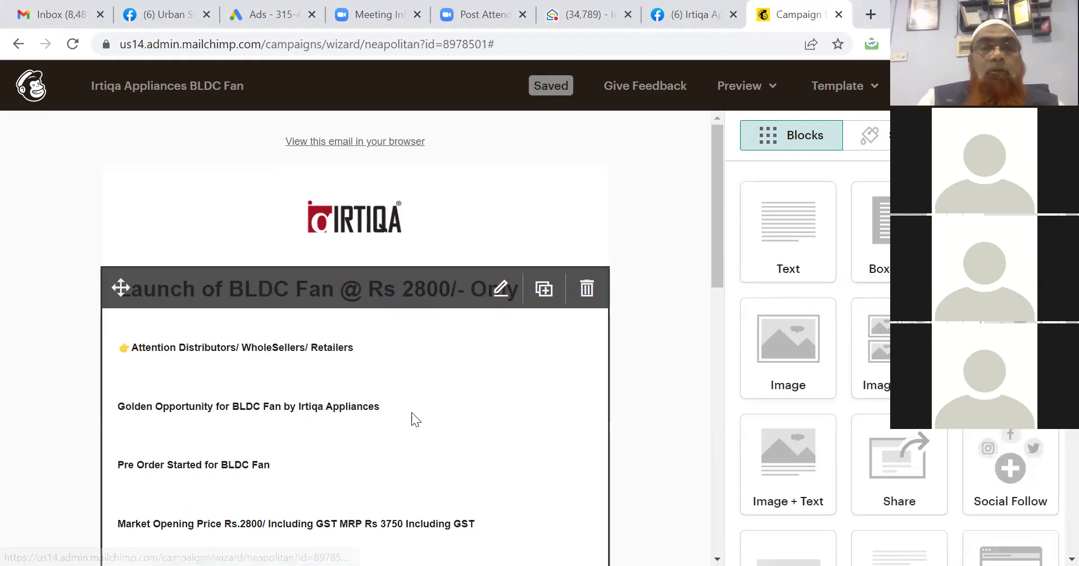
click(263, 370)
click(805, 435)
key(Delete)
key(Down)
key(Delete)
key(Down)
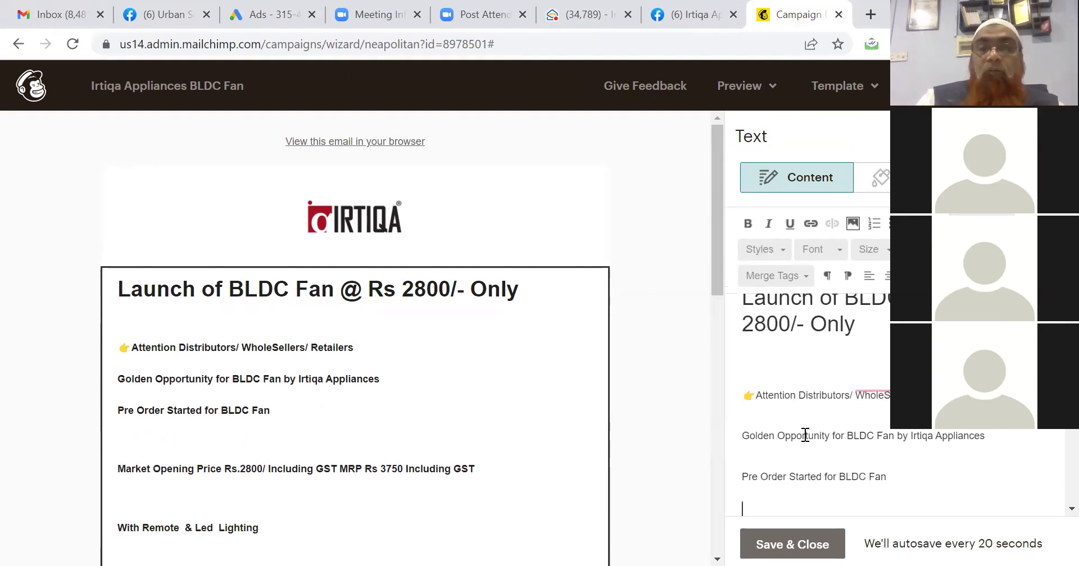
key(Delete)
key(Down)
key(Down)
key(Delete)
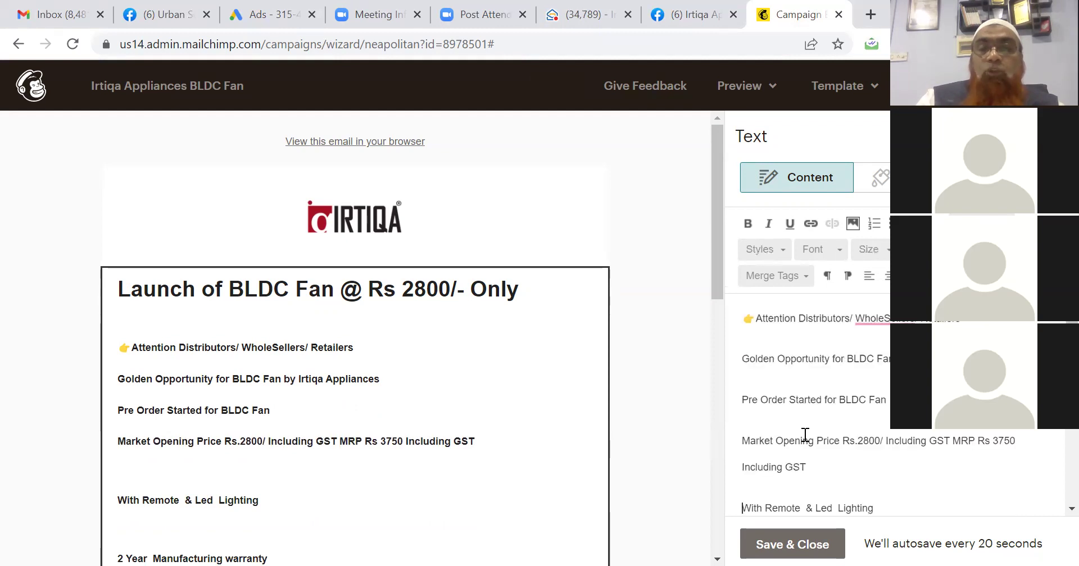
key(Down)
key(Delete)
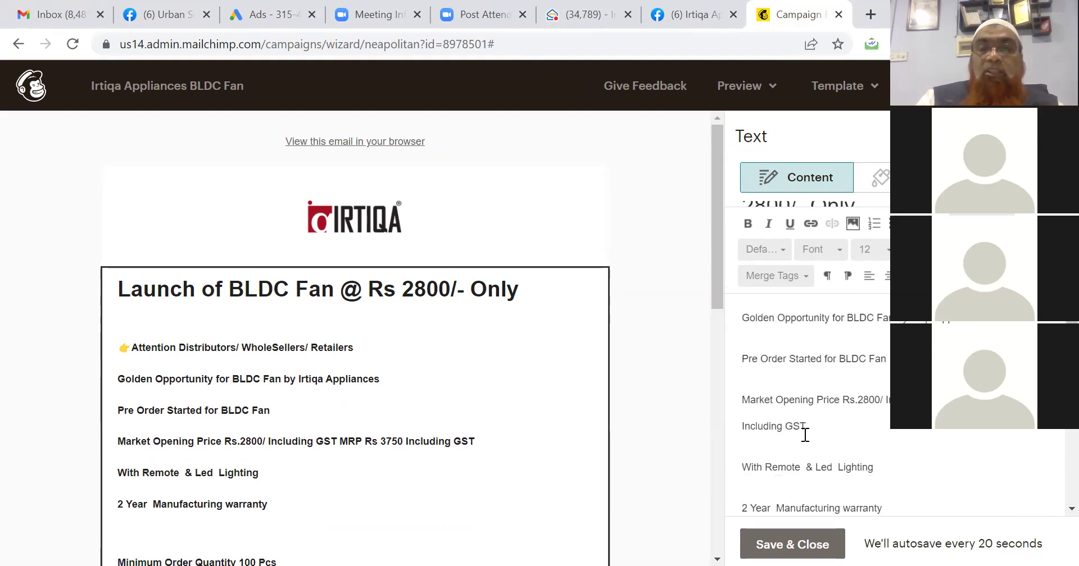
key(Down)
key(Delete)
key(Down)
key(Delete)
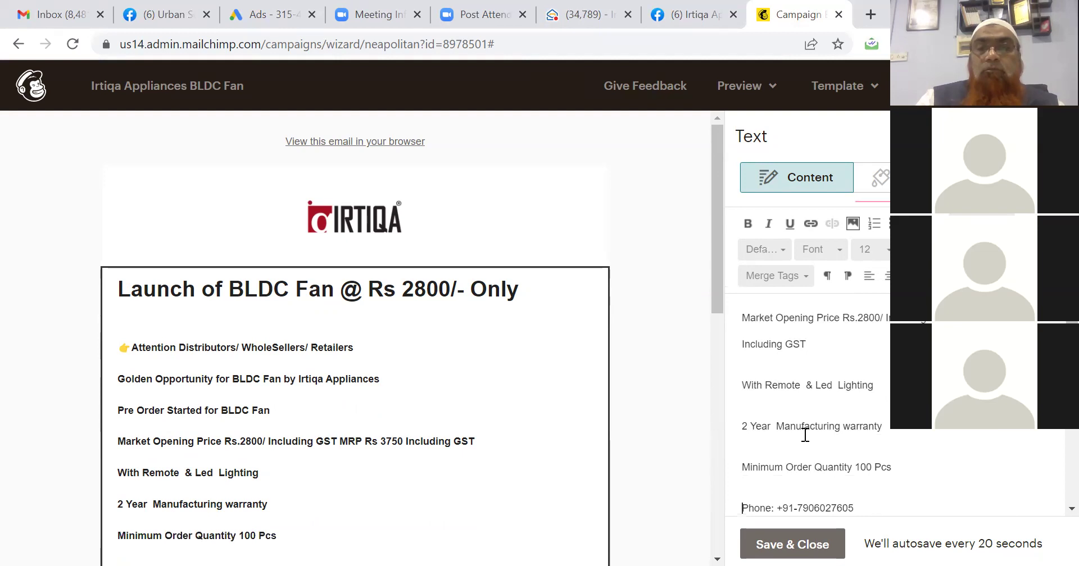
key(Down)
key(Delete)
key(Down)
key(Delete)
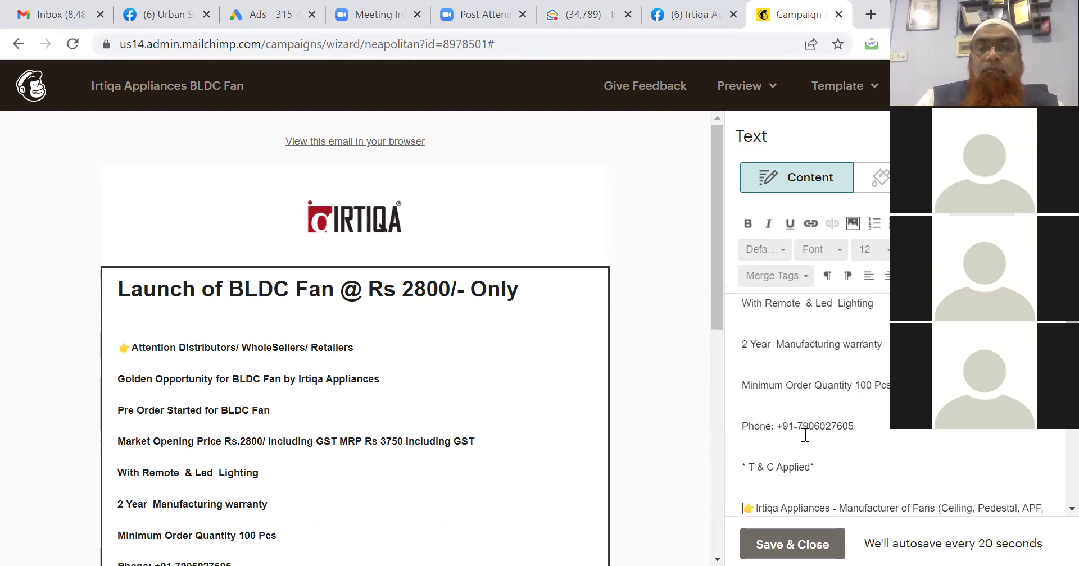
key(Down)
key(Down)
key(Down)
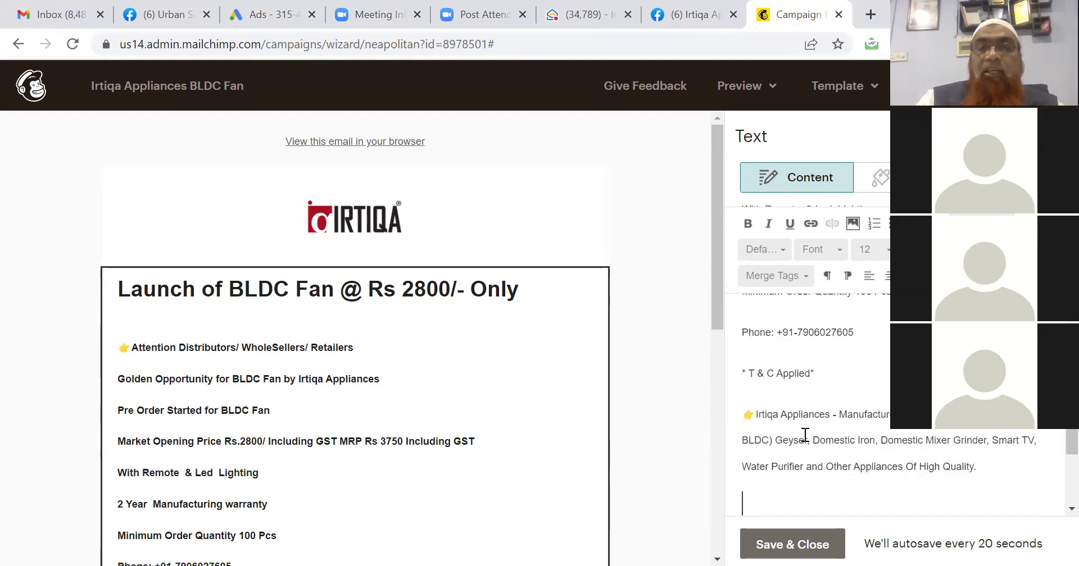
key(Delete)
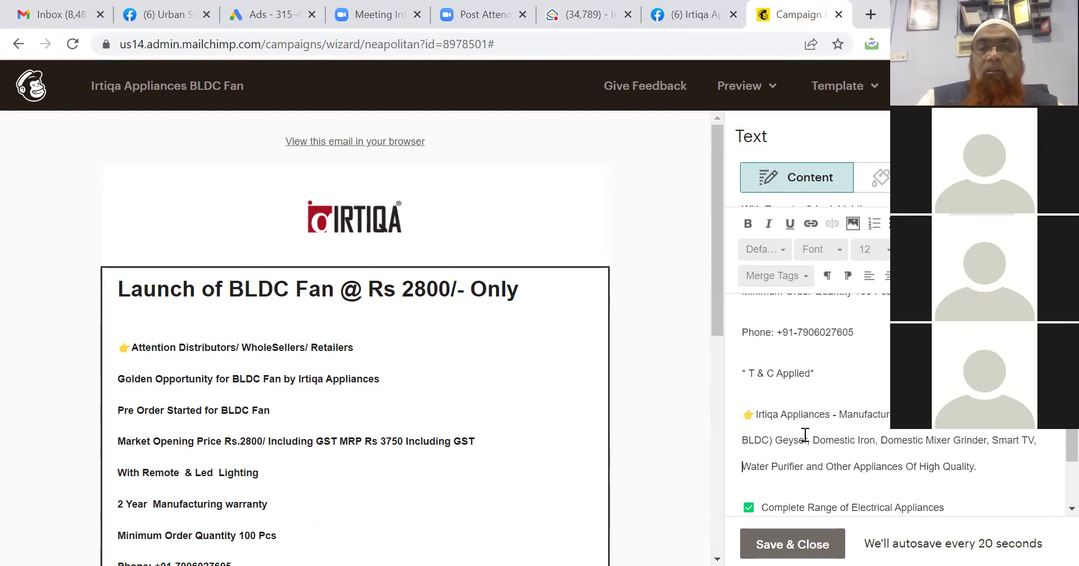
key(Down)
key(Down)
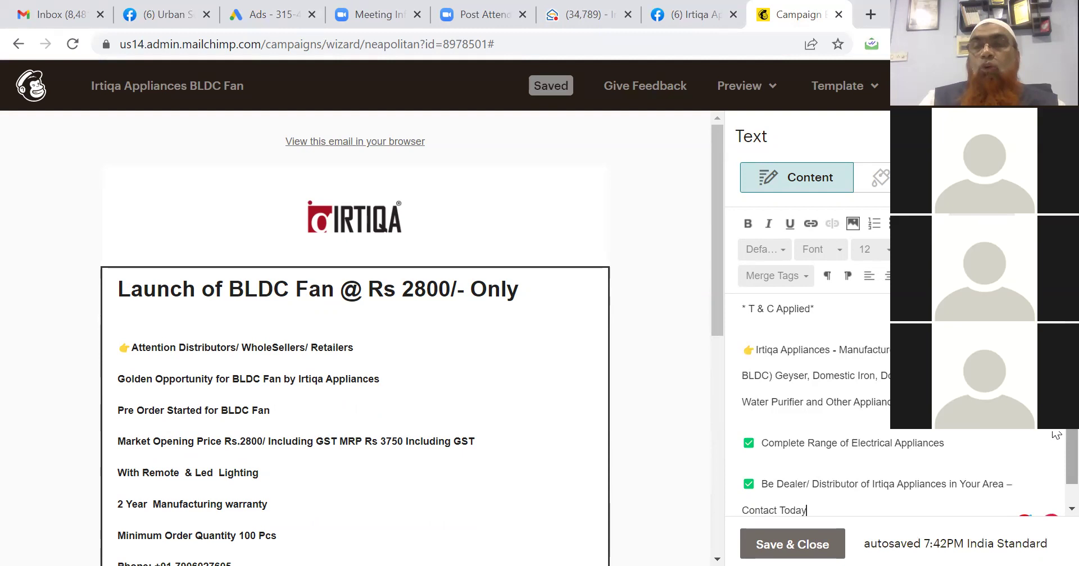
Correct 'WholeSellers' to lowercase 'wholesalers' in the Attention line.
scroll(1057, 434, up, 10)
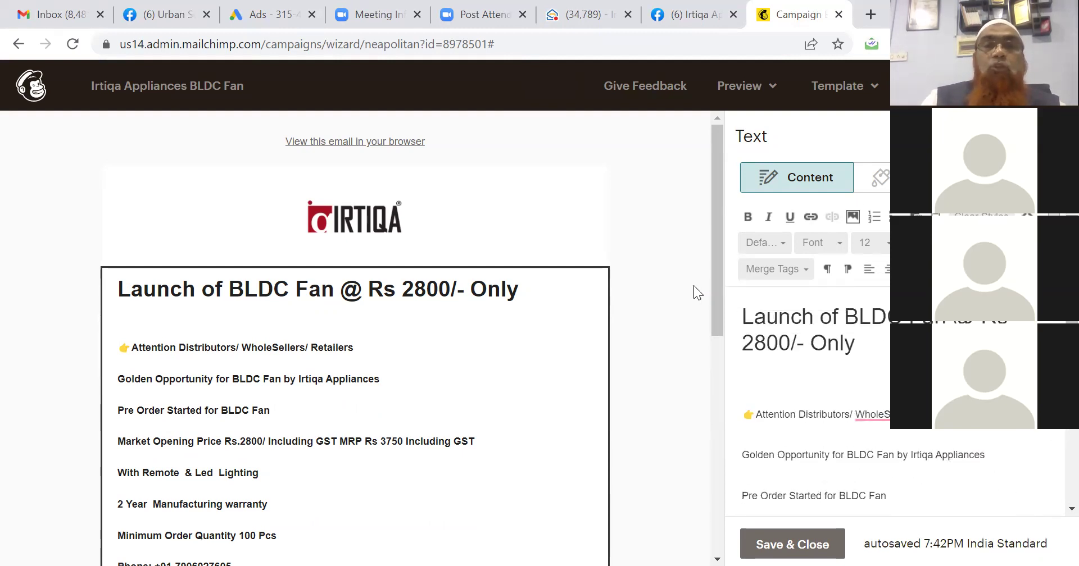
click(871, 415)
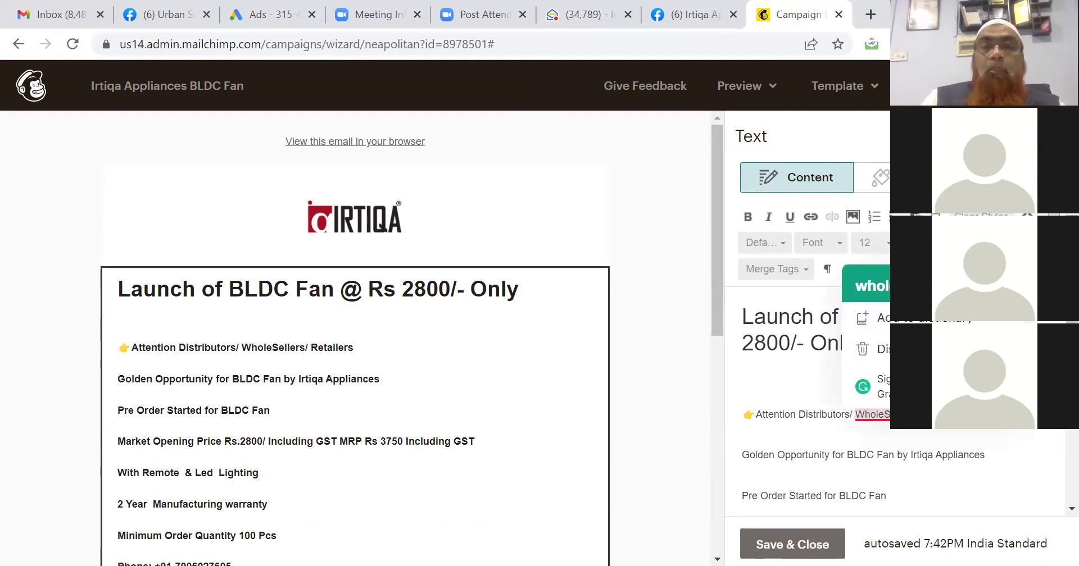
click(865, 286)
drag(716, 308, 720, 455)
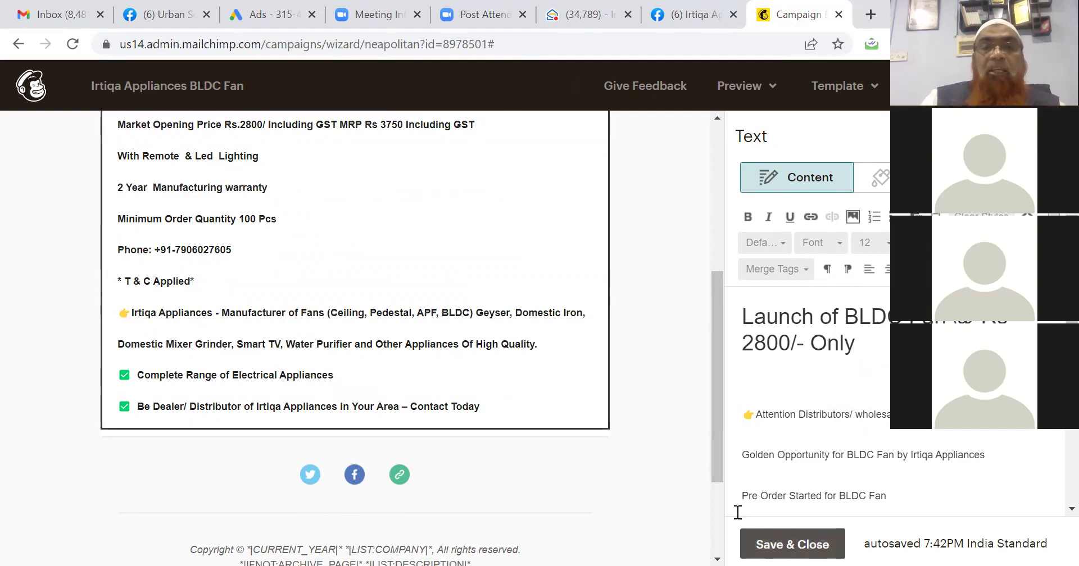
click(715, 513)
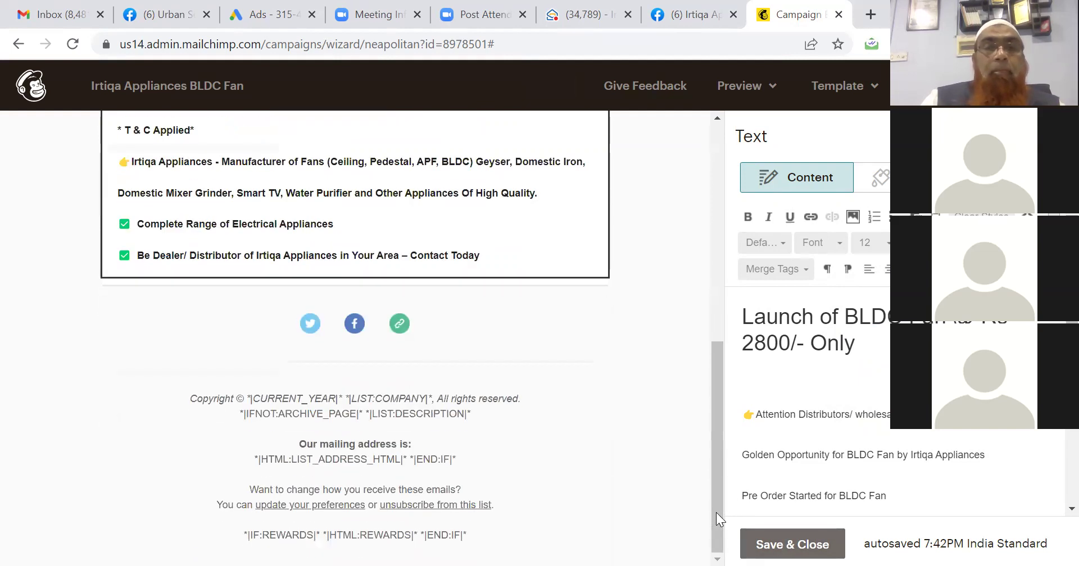
right_click(716, 394)
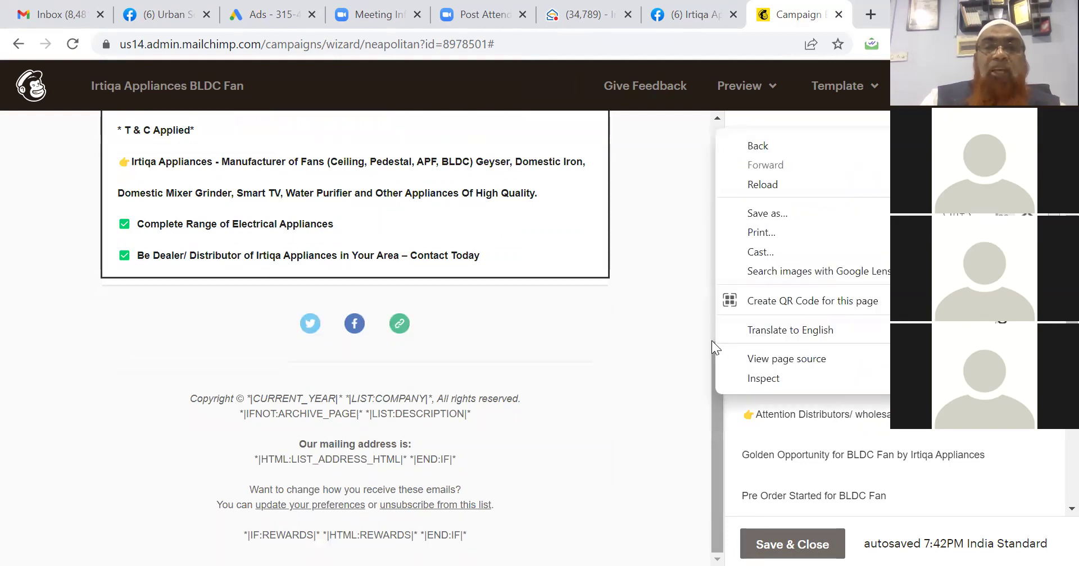
click(711, 341)
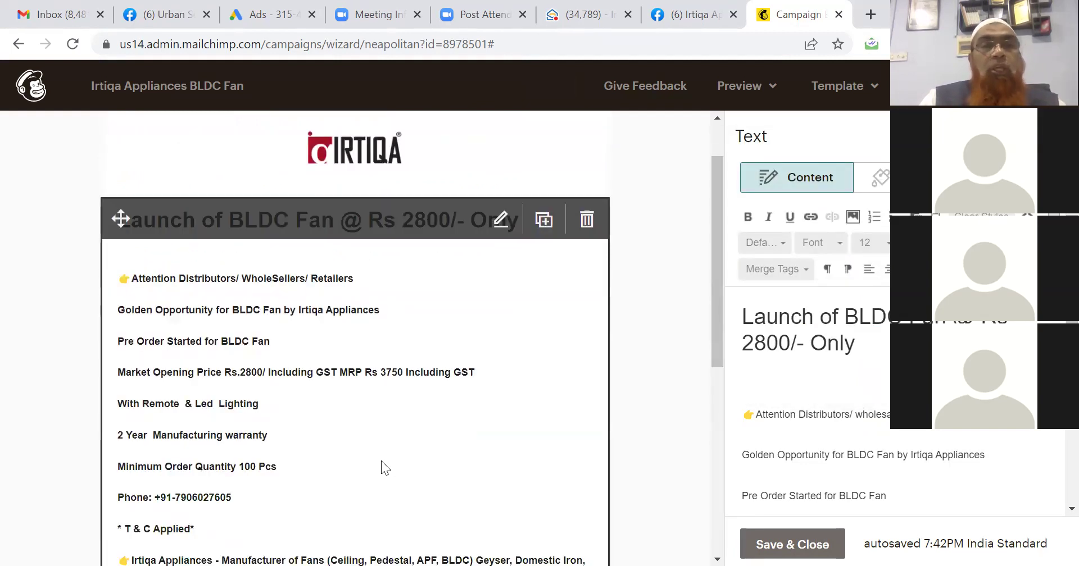
scroll(381, 466, up, 1)
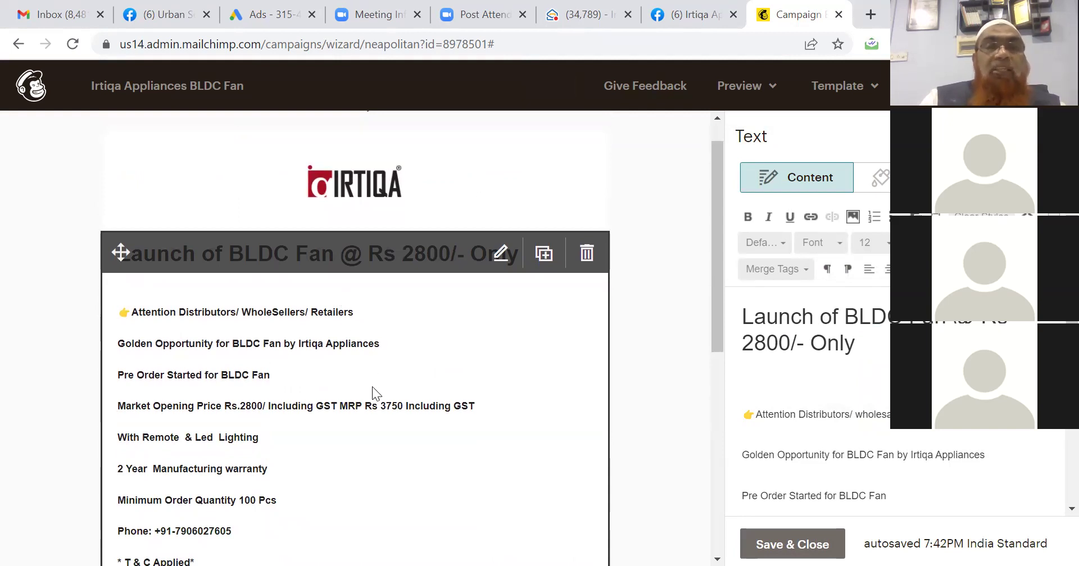
click(897, 450)
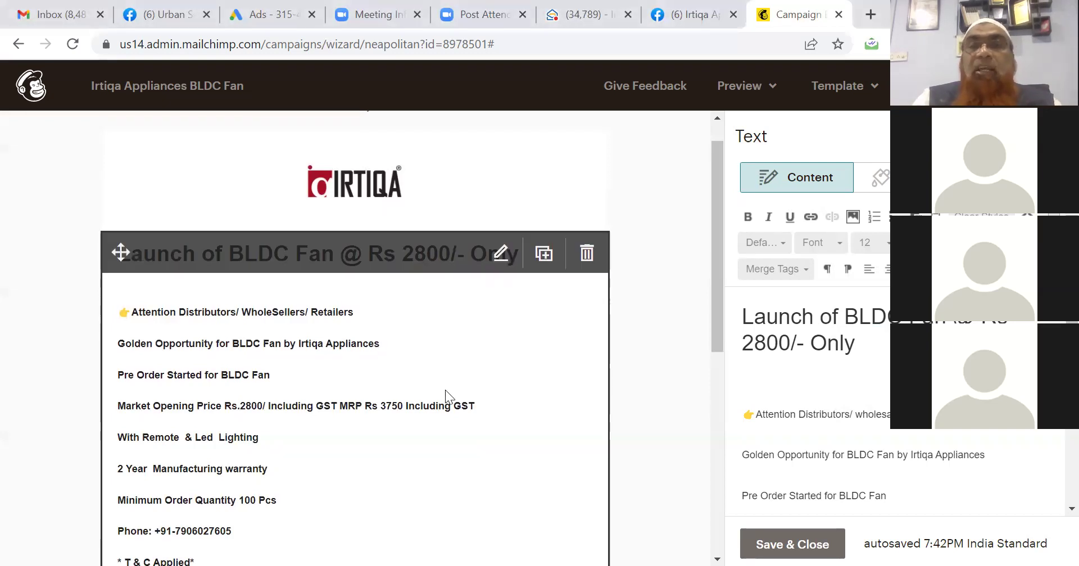
click(781, 384)
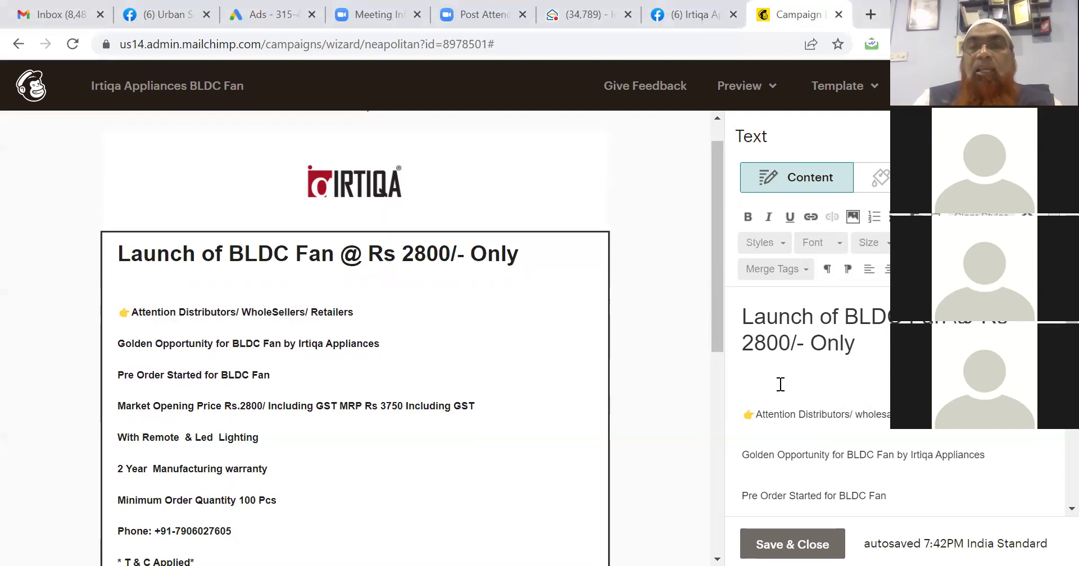
Upload BLDC FAN - 1.jpg and insert it under the launch heading.
click(849, 222)
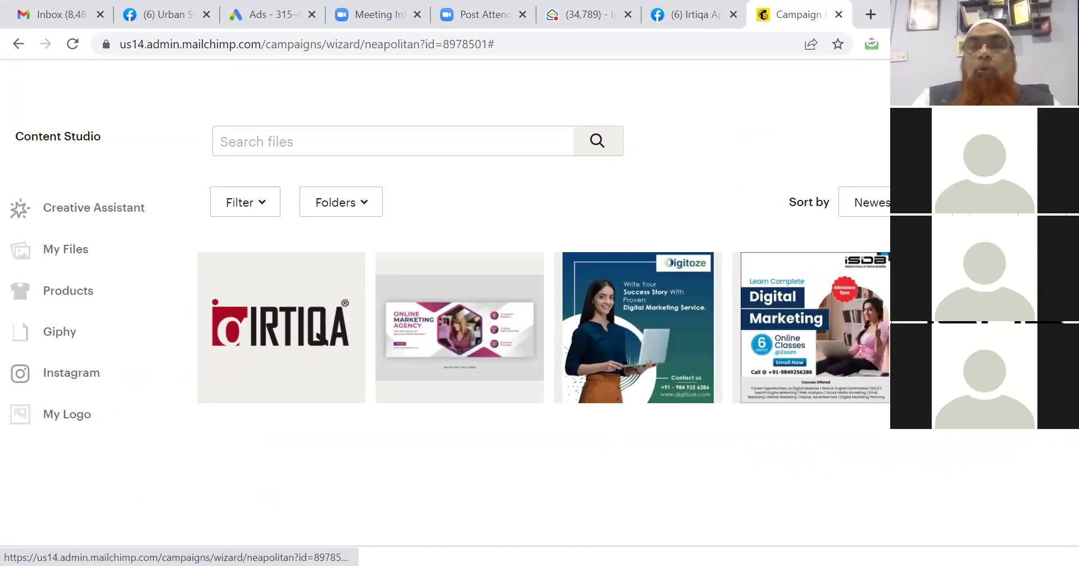
click(1011, 141)
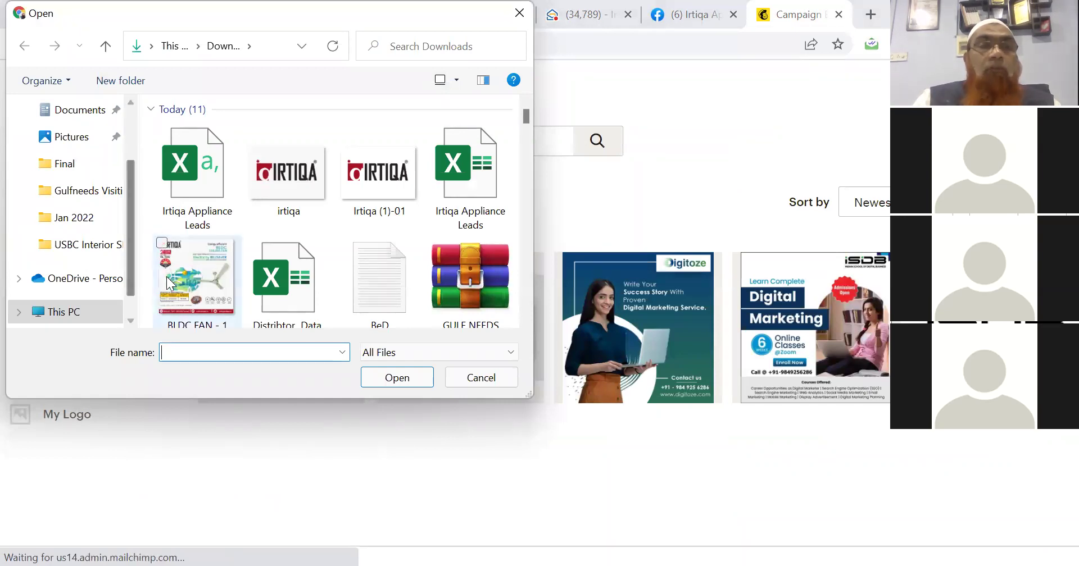
click(187, 279)
click(376, 381)
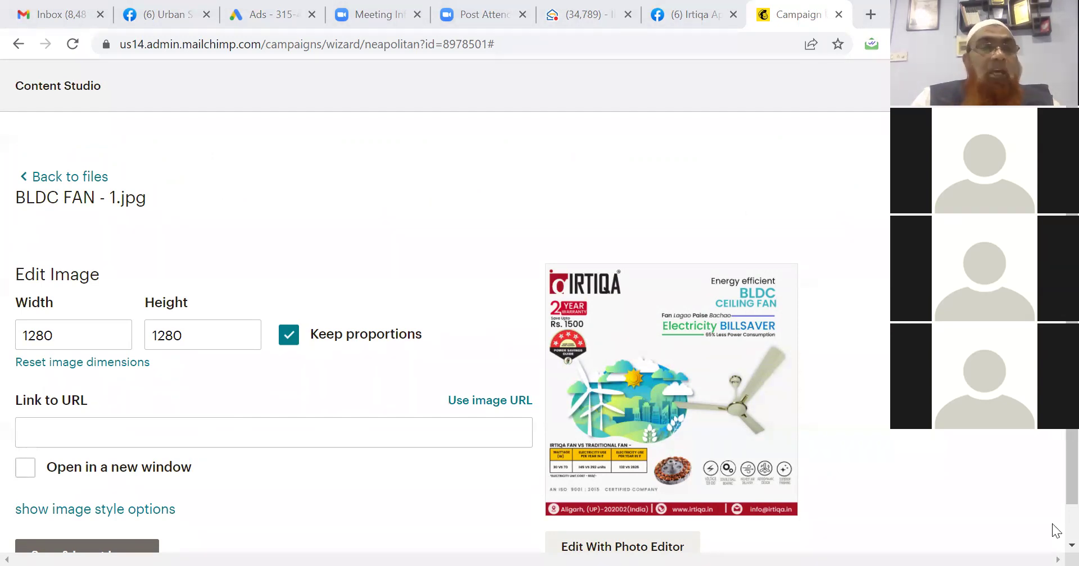
scroll(1055, 531, down, 1)
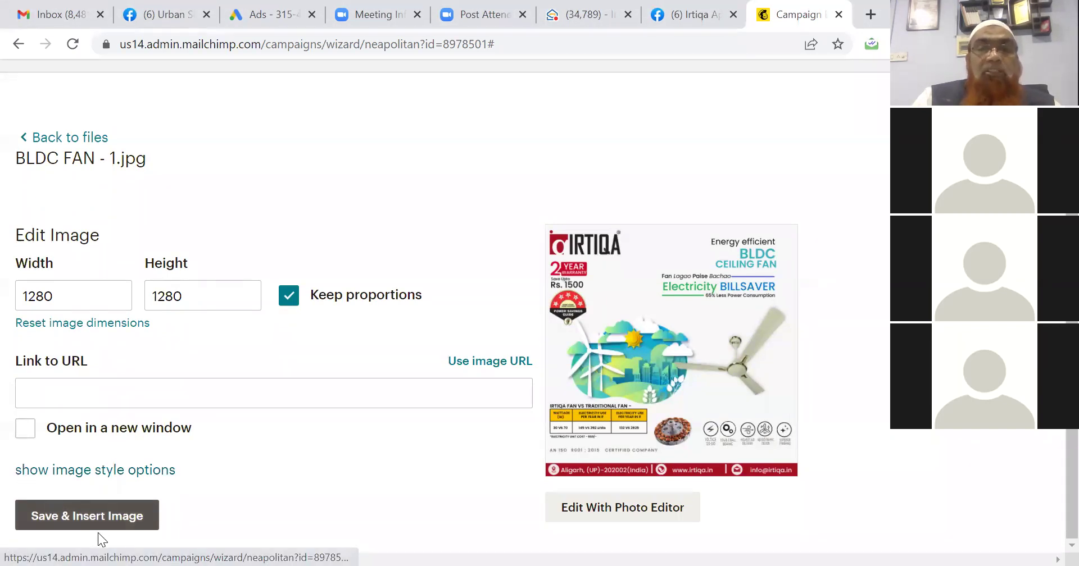
click(94, 518)
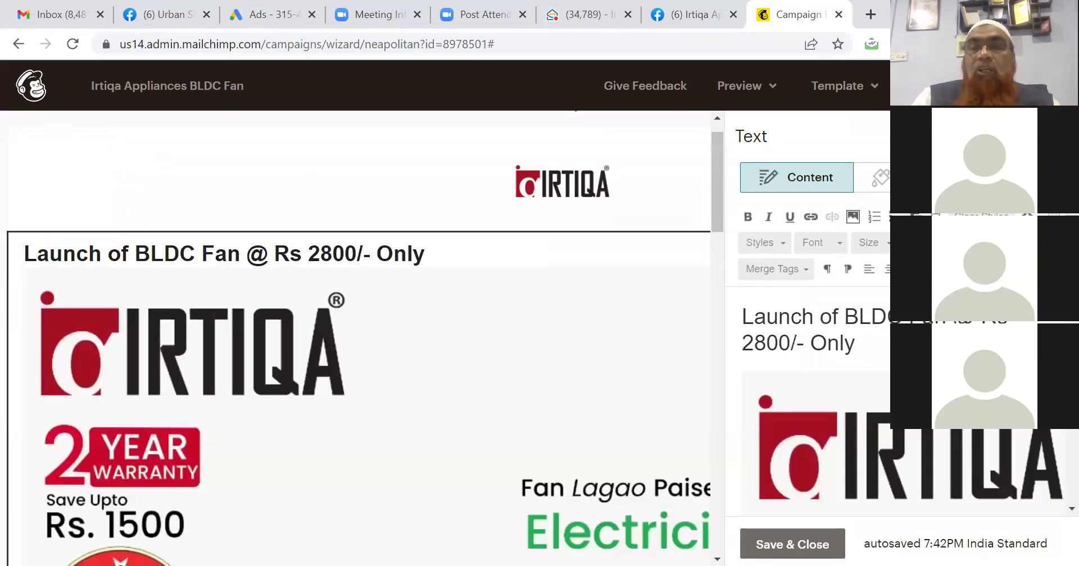
right_click(800, 276)
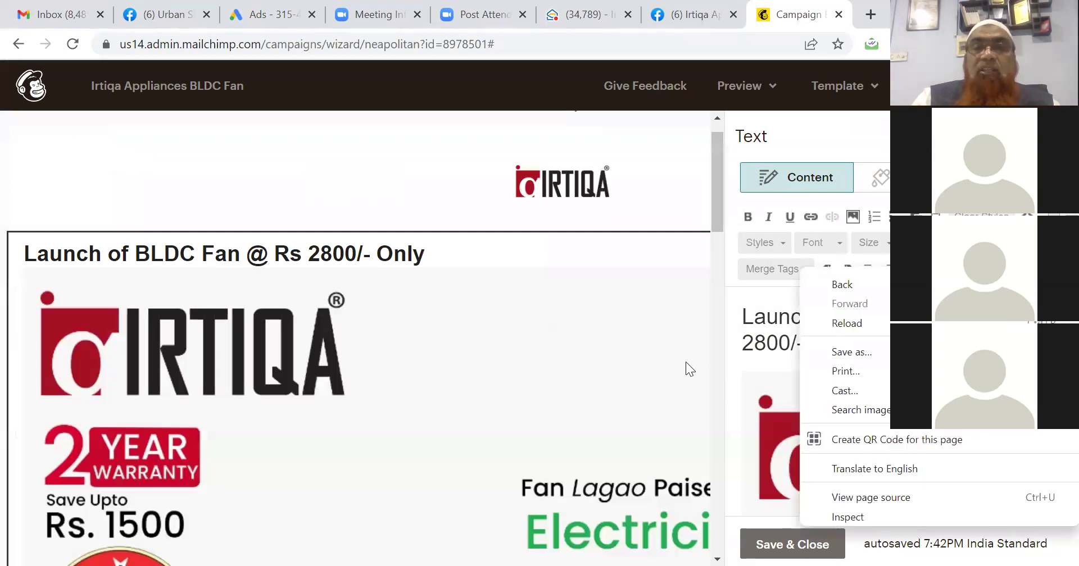
click(685, 362)
scroll(685, 362, down, 5)
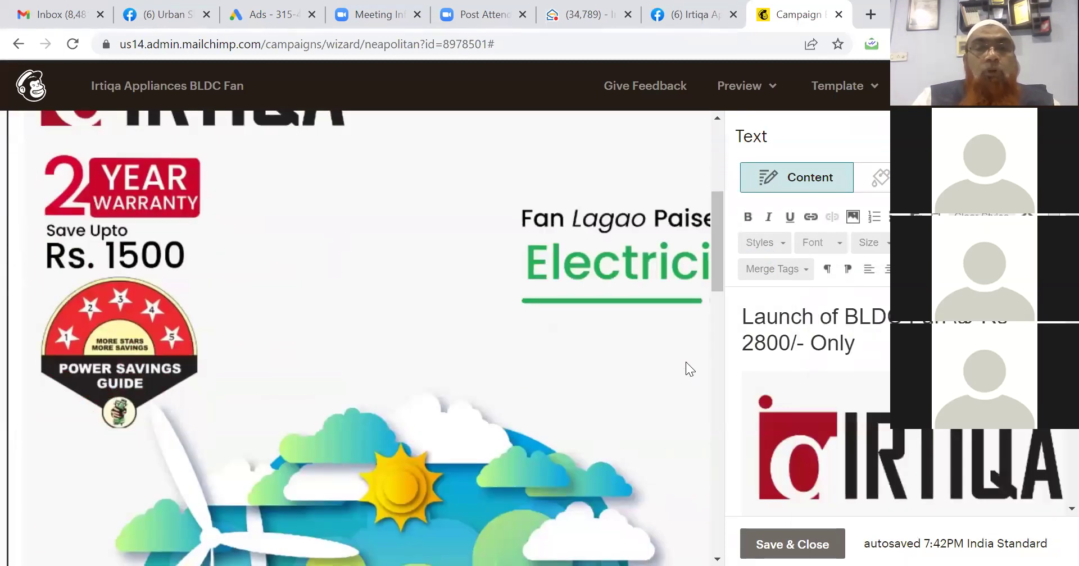
scroll(686, 362, down, 5)
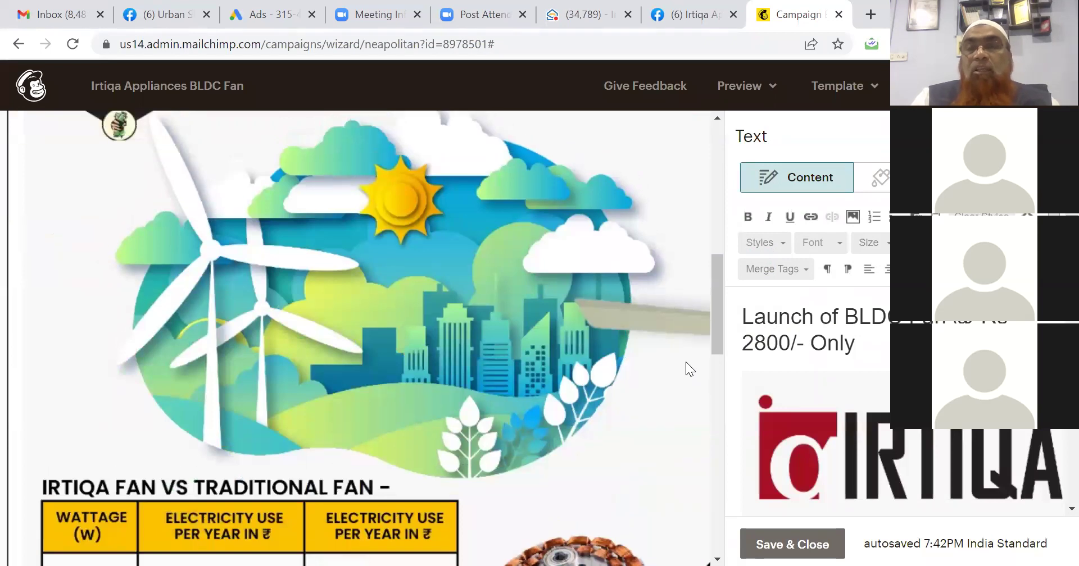
scroll(686, 361, up, 1)
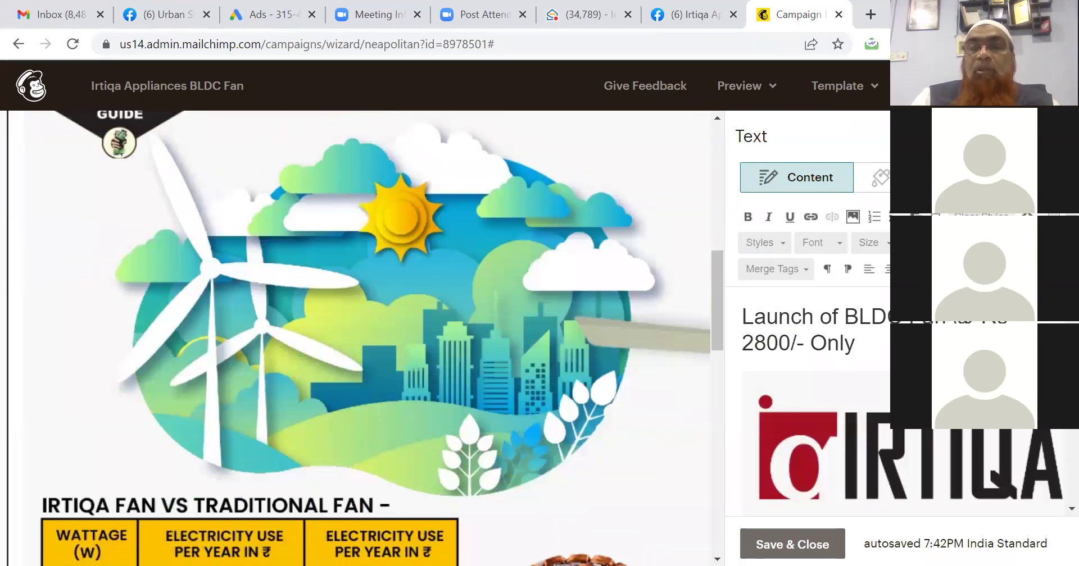
scroll(922, 365, down, 8)
click(922, 366)
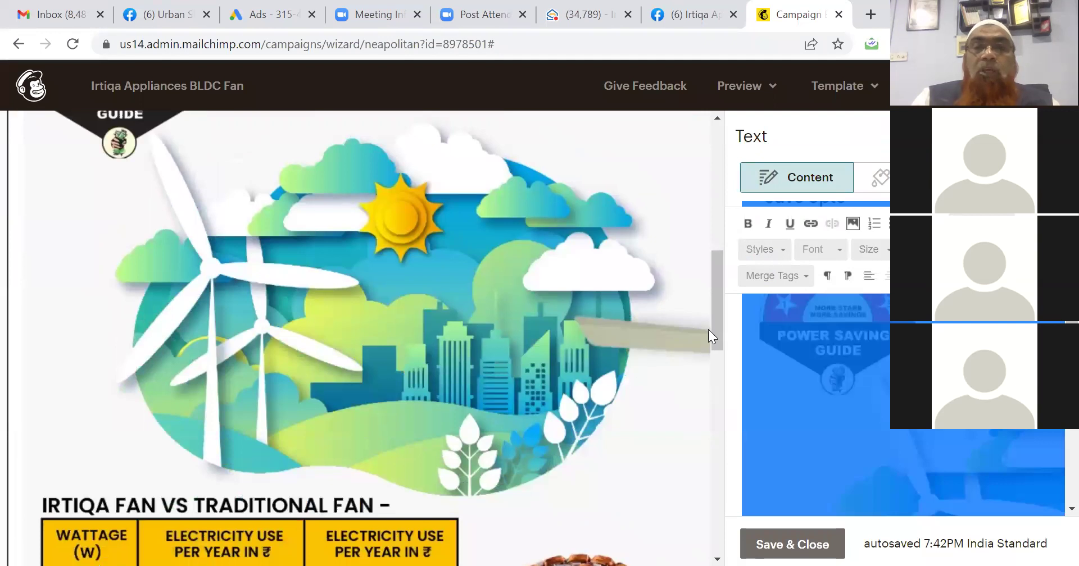
drag(715, 320, 715, 452)
click(794, 544)
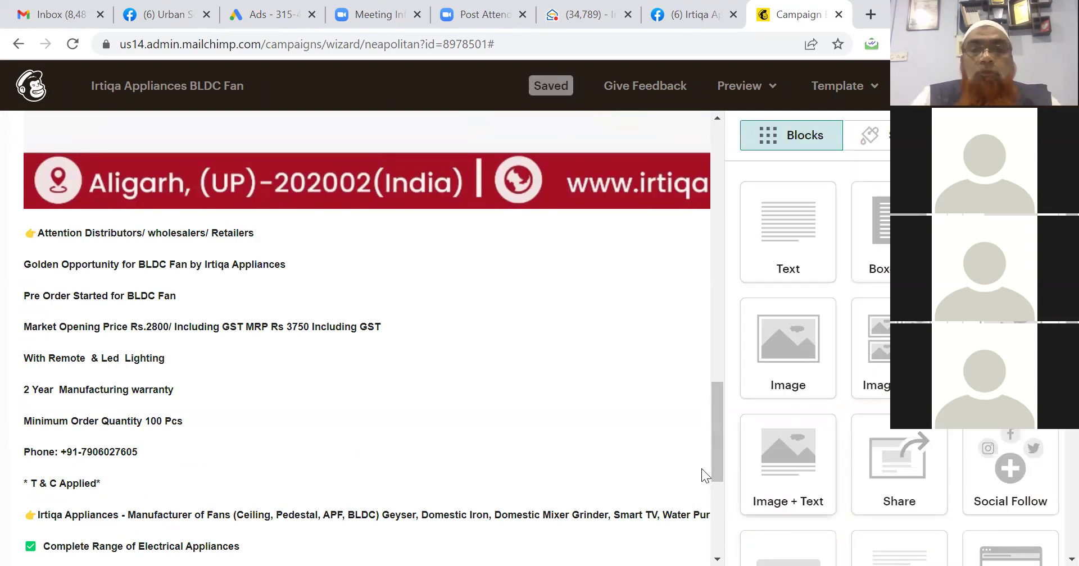
right_click(712, 380)
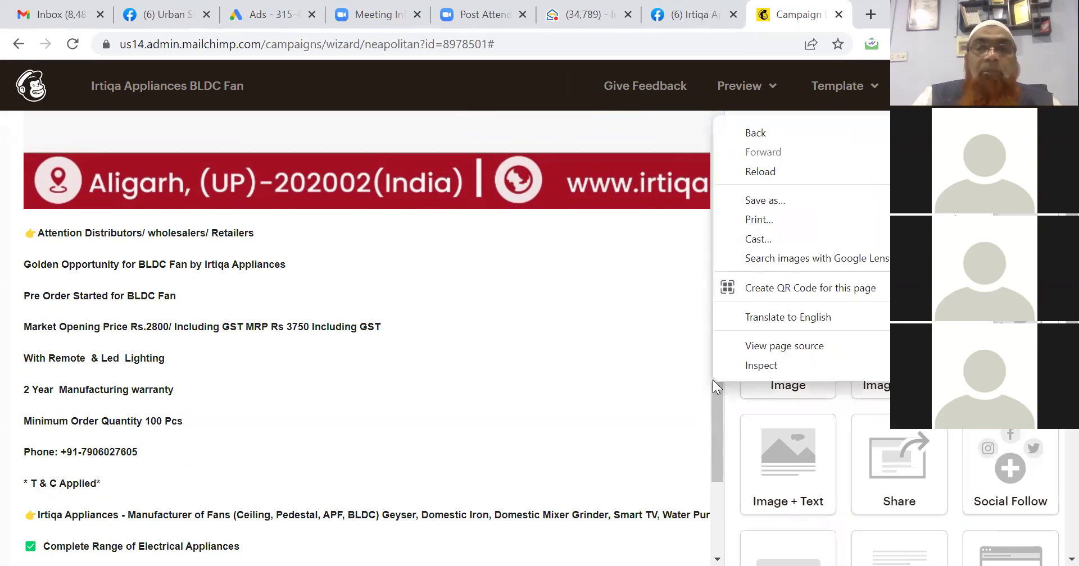
click(717, 391)
drag(717, 391, 720, 470)
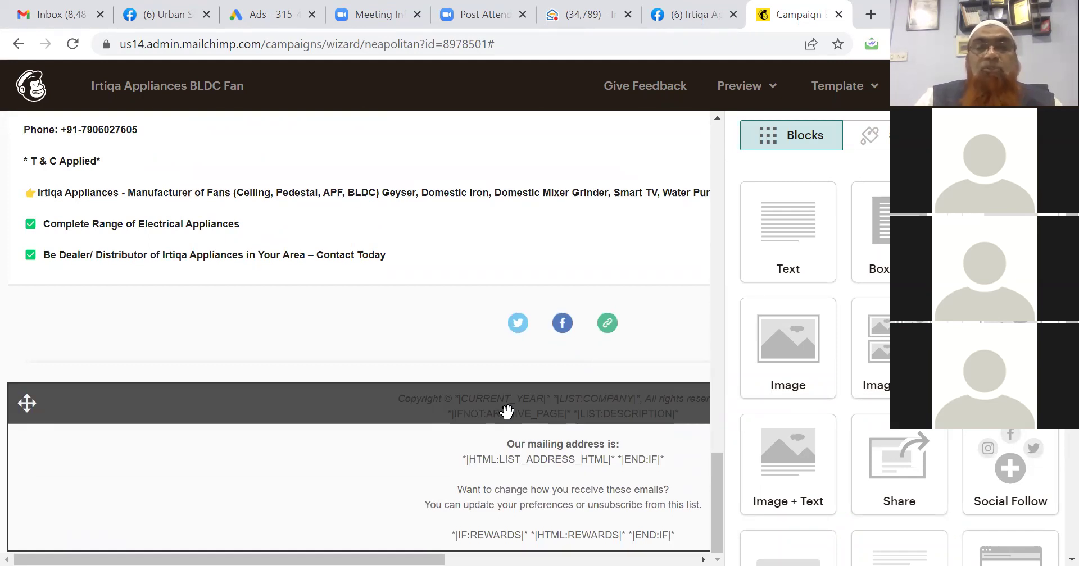
Replace the footer's *|CURRENT_YEAR|* with 'Irtiqa Appliances LLP @ 2022' and delete *|LIST:COMPANY|*.
click(531, 450)
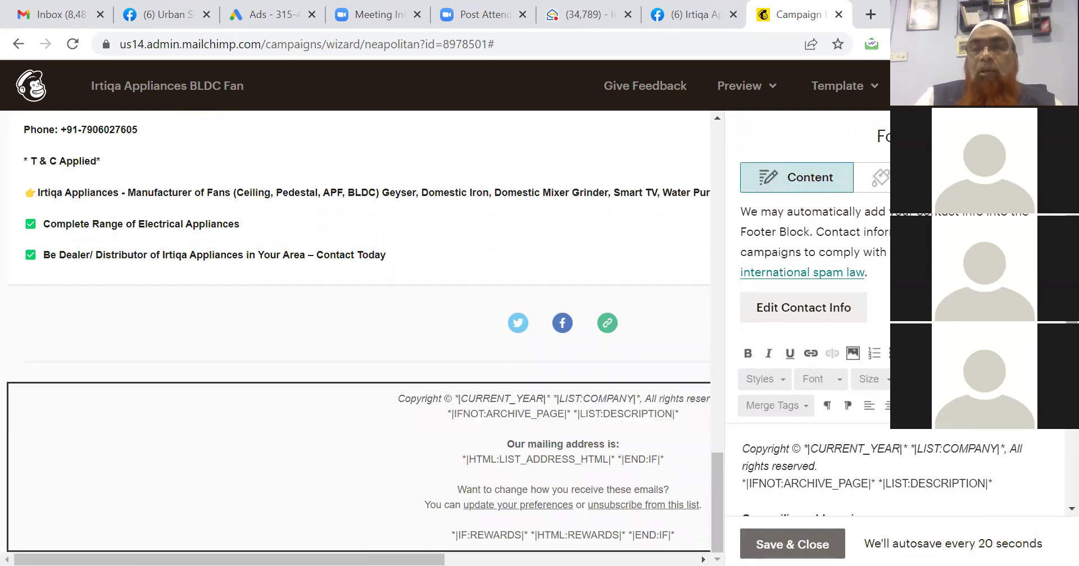
scroll(1055, 492, down, 3)
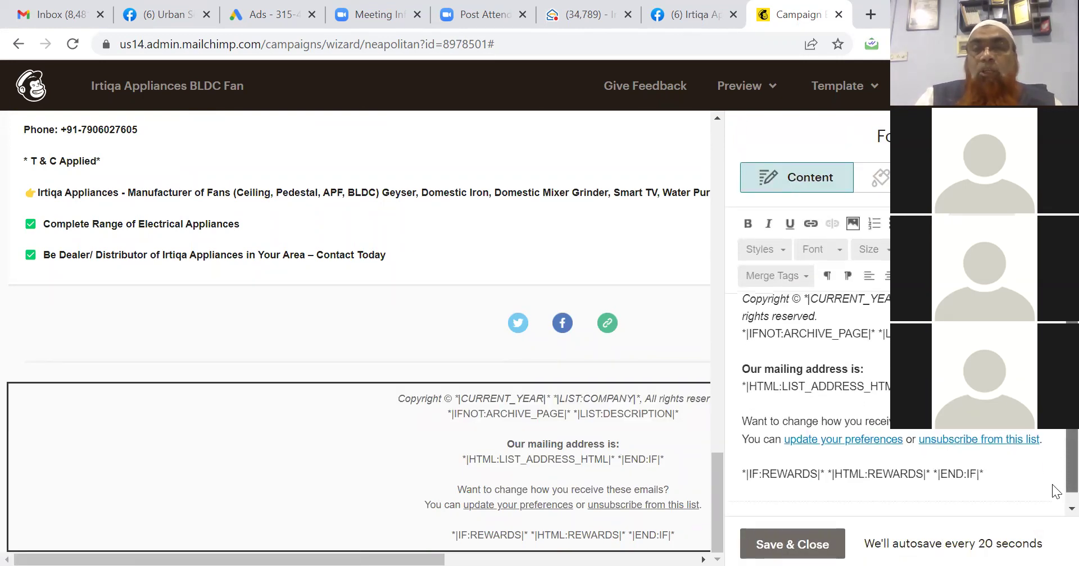
click(1002, 478)
drag(1002, 479, 748, 311)
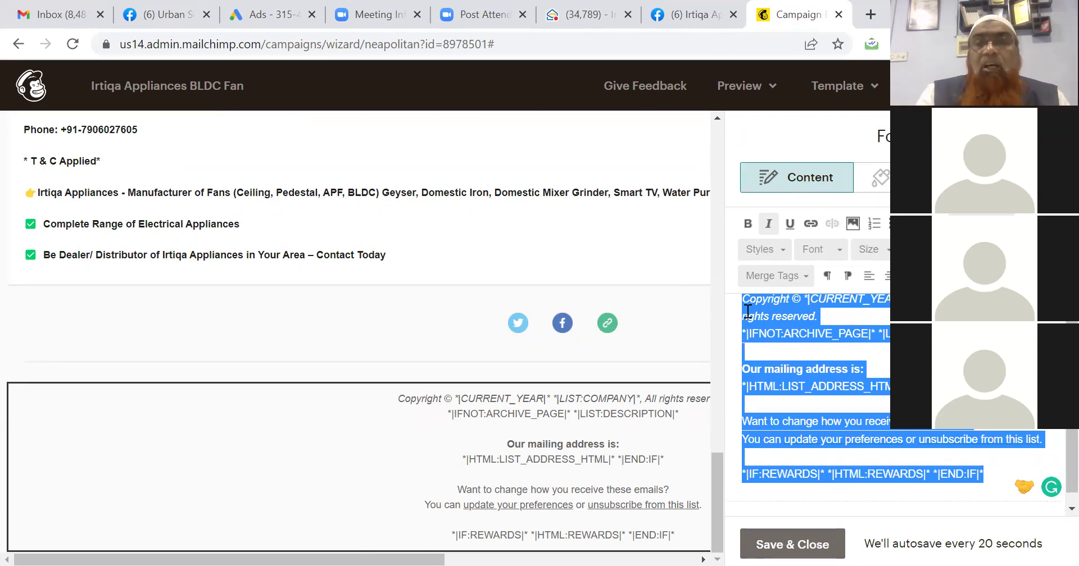
click(872, 340)
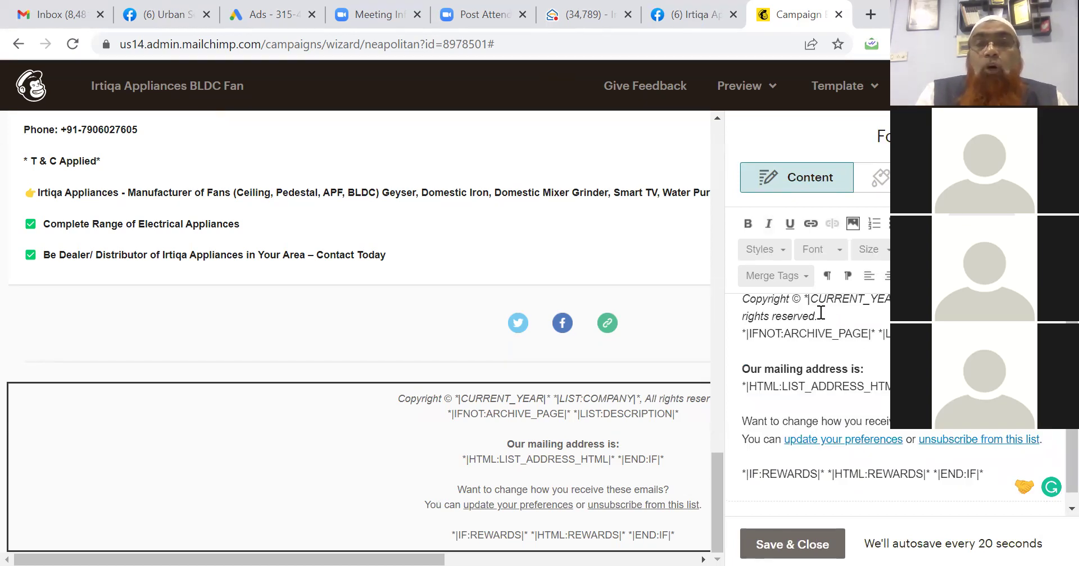
key(shift+Right)
key(shift+Right)
key(shift+Right)
key(shift+Right)
key(shift+Right)
key(shift+Right)
key(shift+Right)
key(shift+Right)
key(shift+Right)
key(shift+Right)
key(shift+Right)
key(shift+Right)
key(shift+Right)
key(shift+Right)
key(shift+Right)
key(shift+Right)
key(shift+Right)
key(shift+Right)
key(shift+Right)
key(shift+Right)
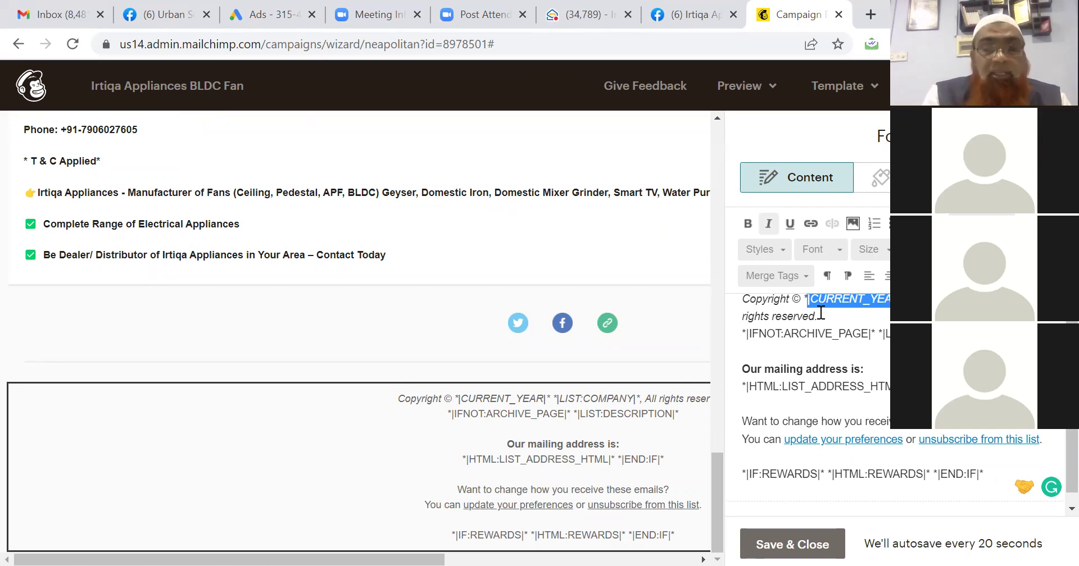
text(Irtiqa A)
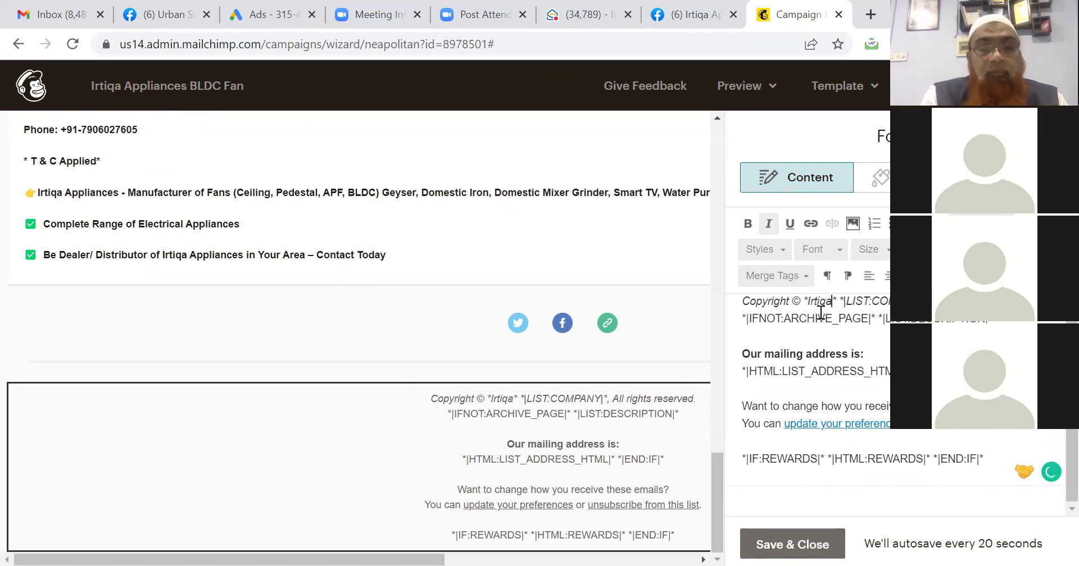
text(ppliances )
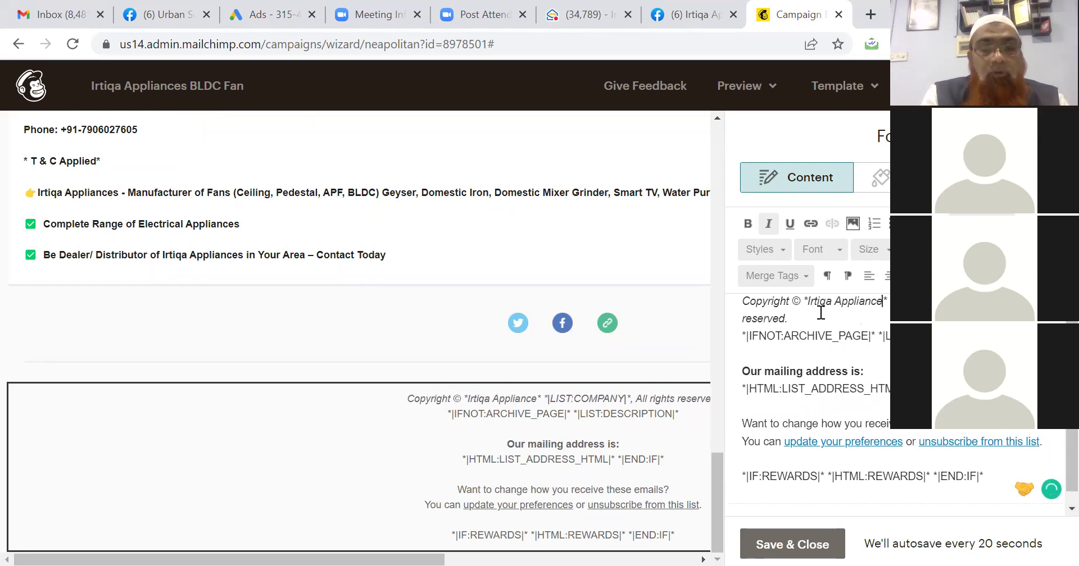
text(LLP )
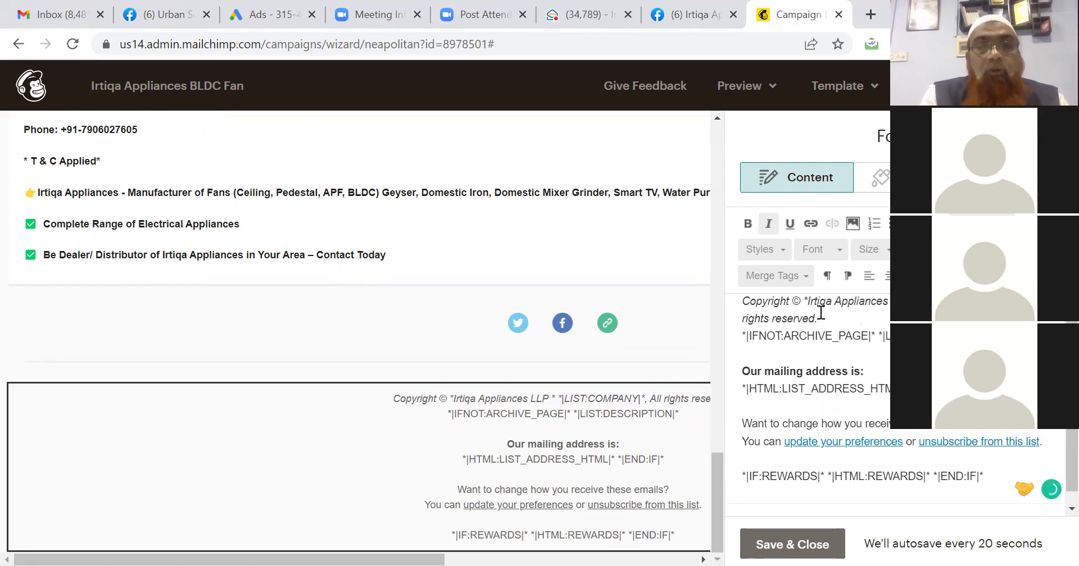
text(@ 2022)
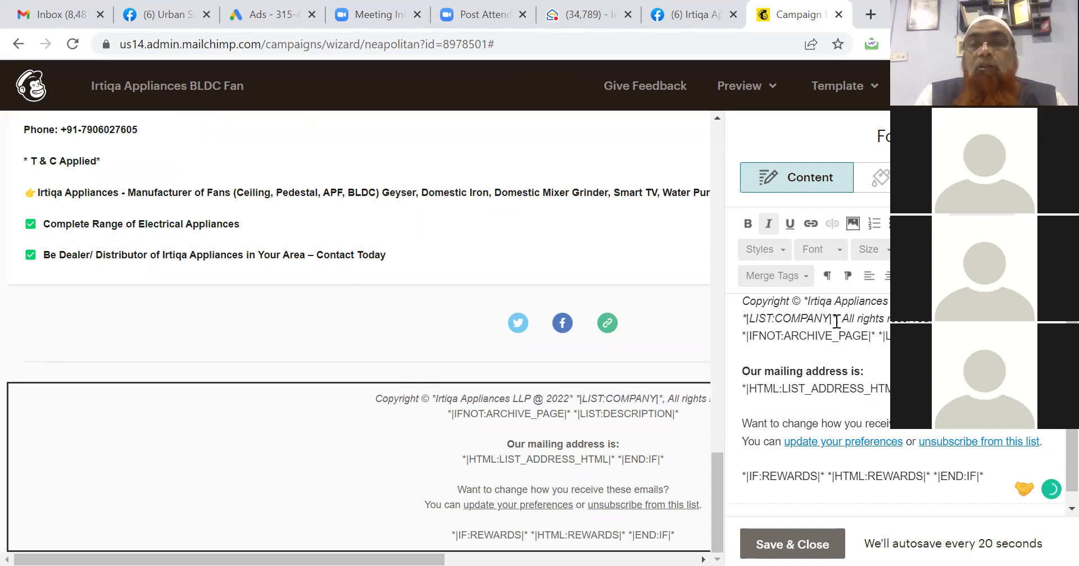
drag(833, 319, 742, 322)
key(Delete)
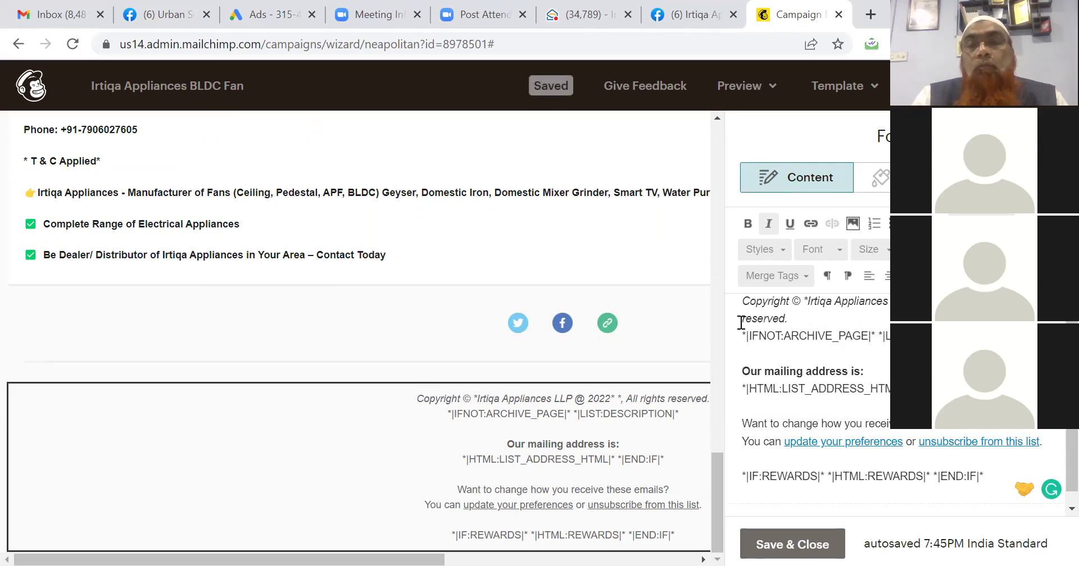
key(Delete)
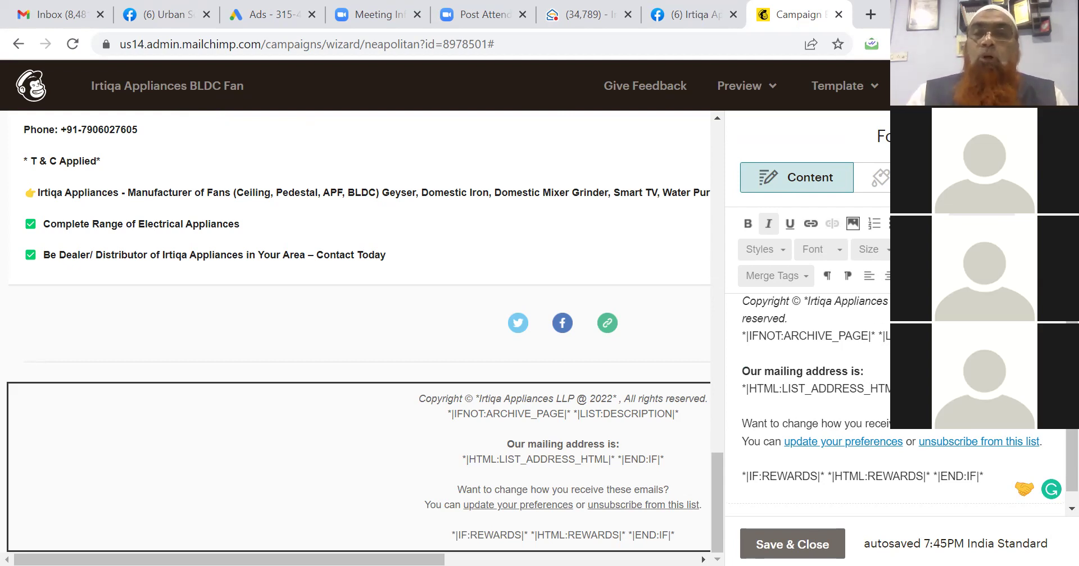
Delete the ARCHIVE_PAGE line and the address, preferences and rewards lines from the footer.
drag(886, 336, 741, 331)
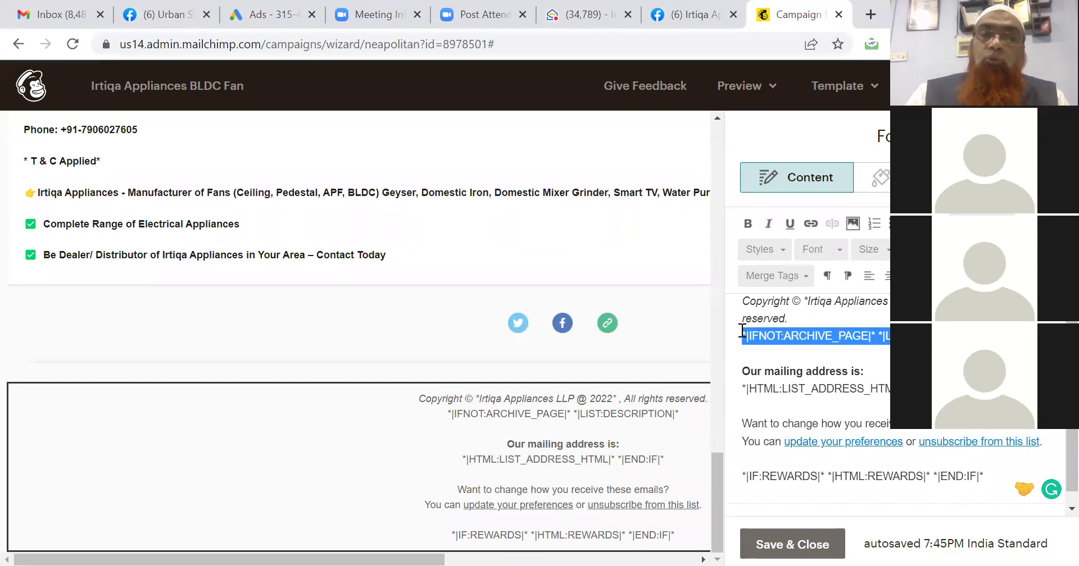
key(BackSpace)
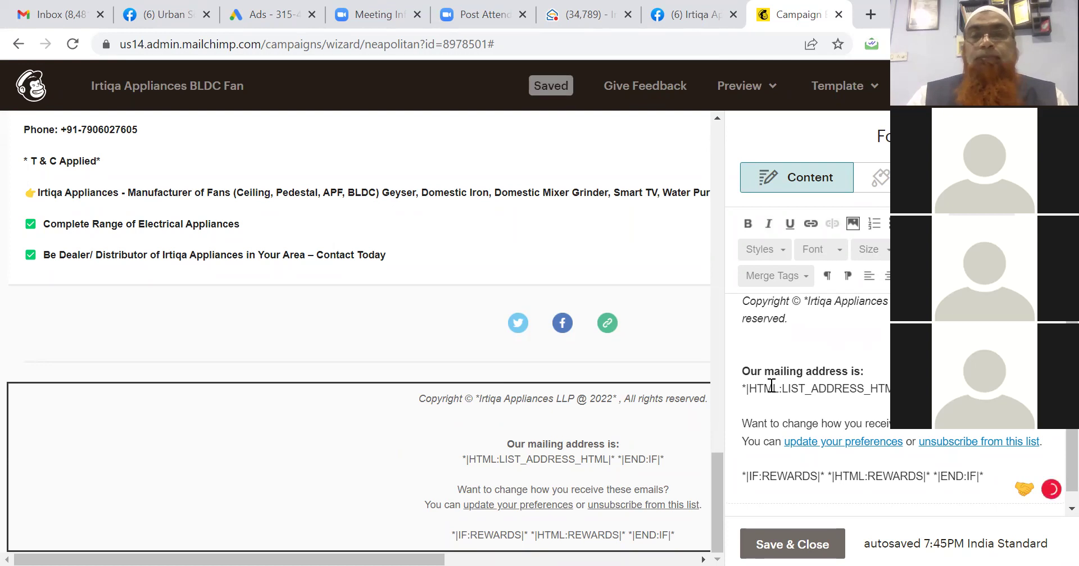
drag(742, 388, 988, 481)
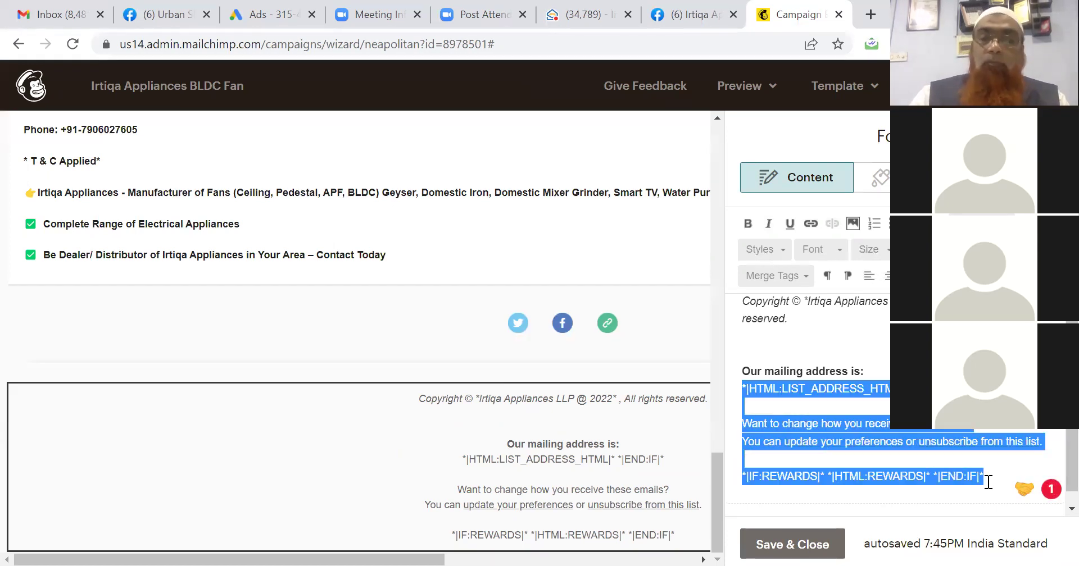
key(BackSpace)
text(@)
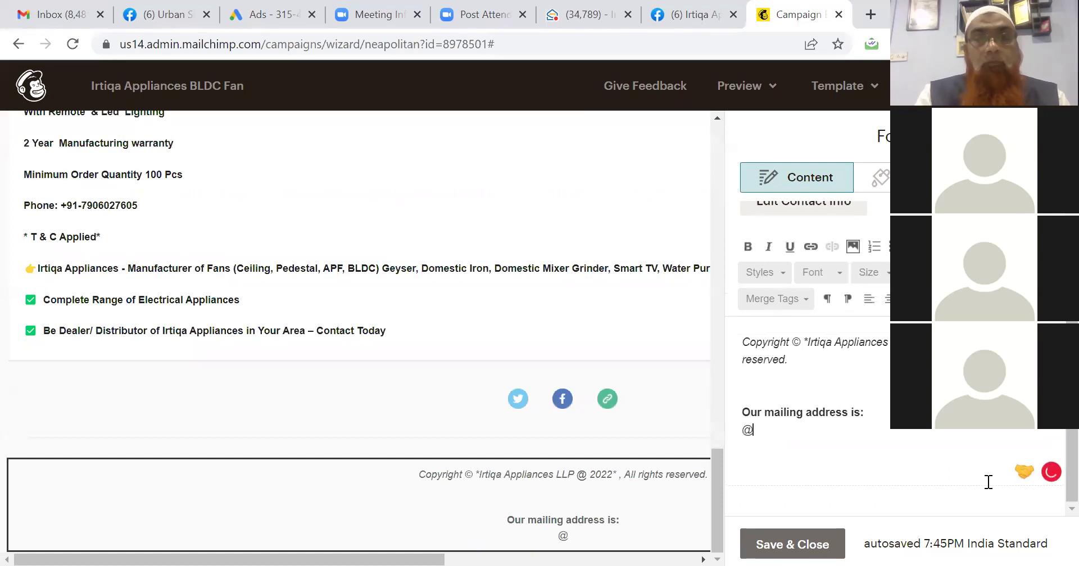
text(Aligarh)
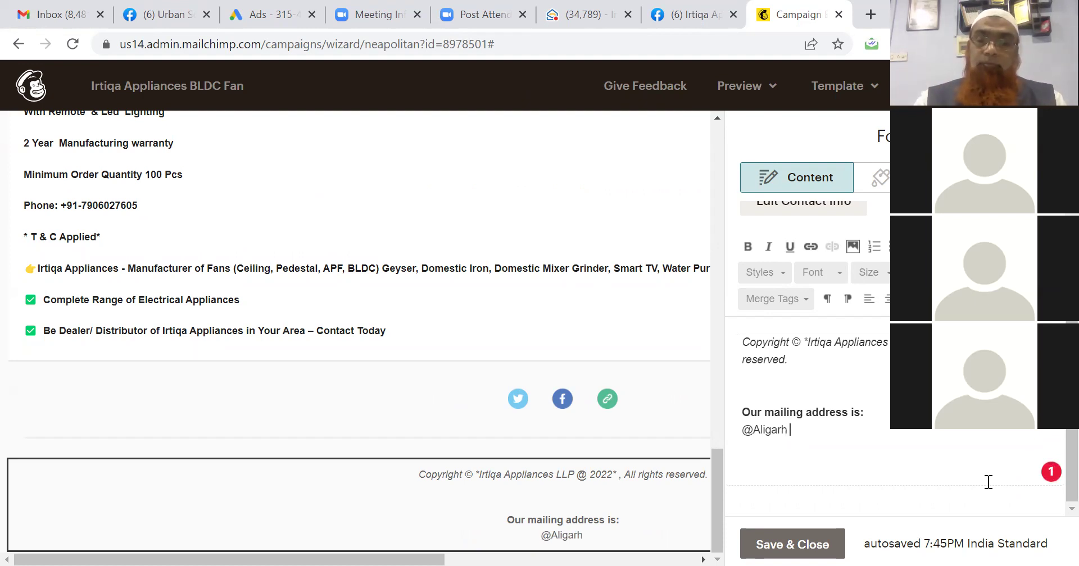
text((UP)
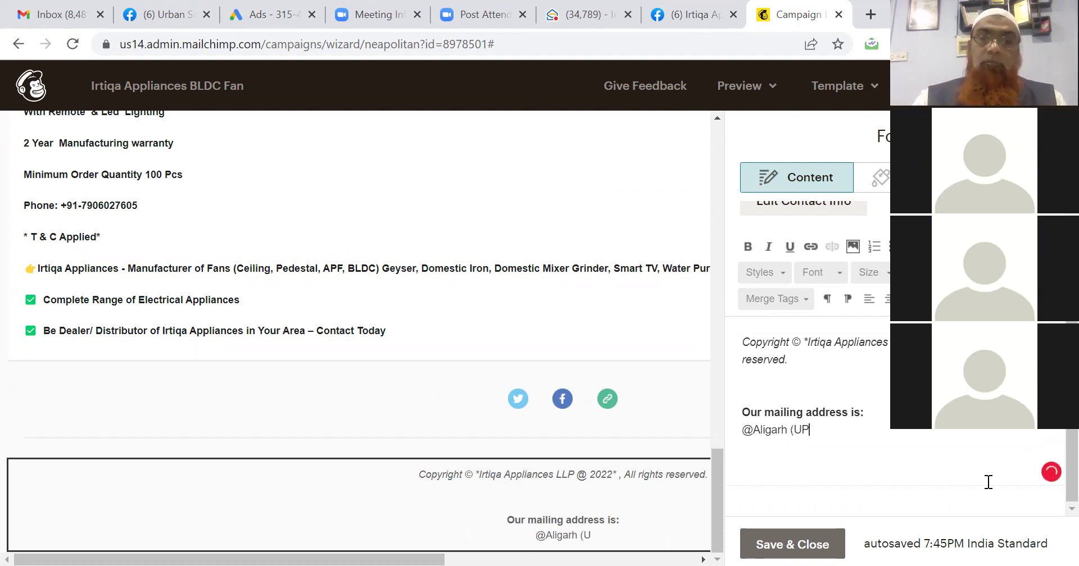
text())
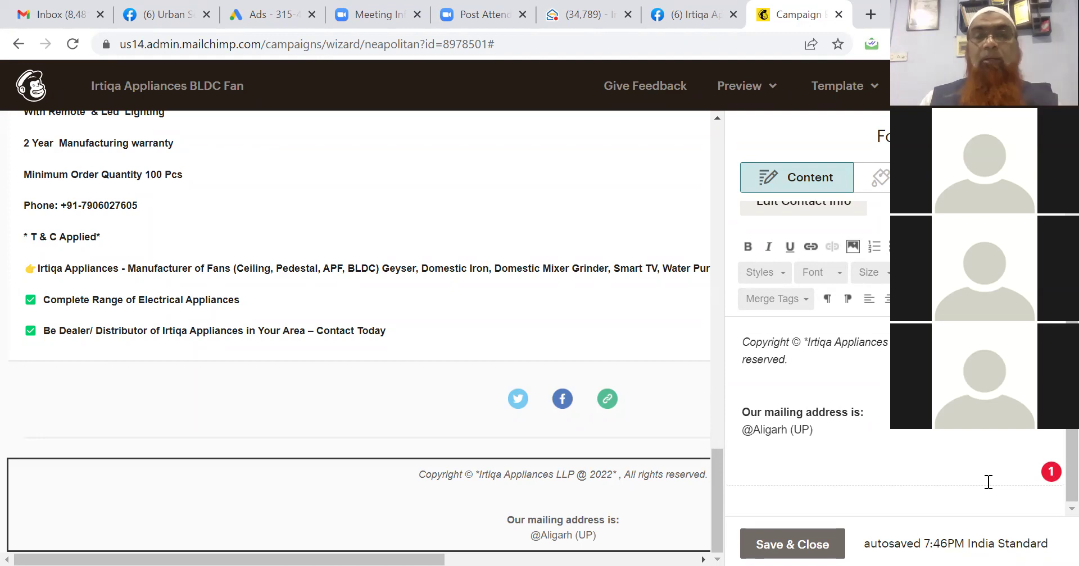
text(- )
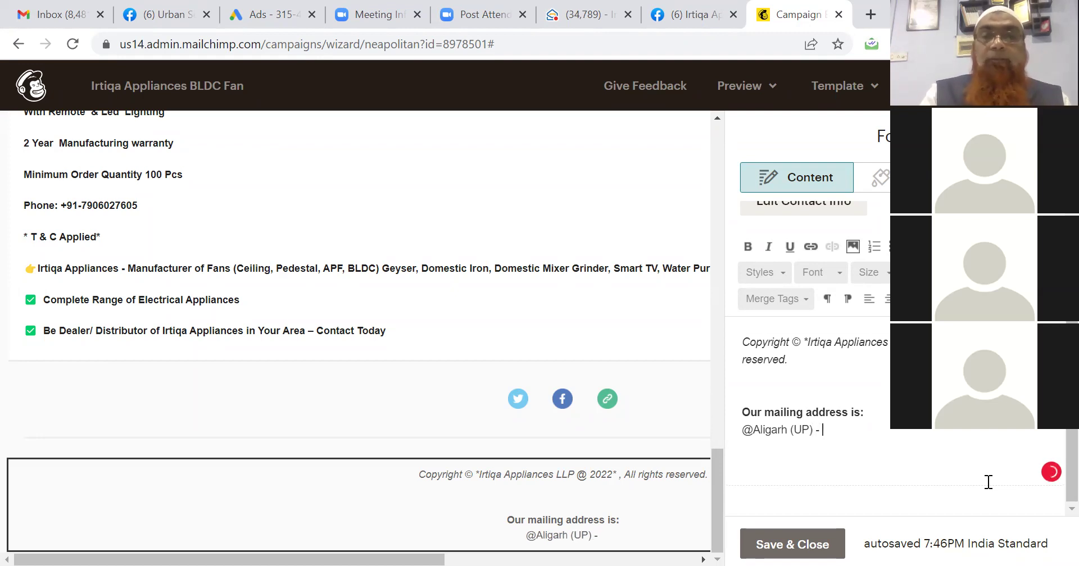
text(www.irt)
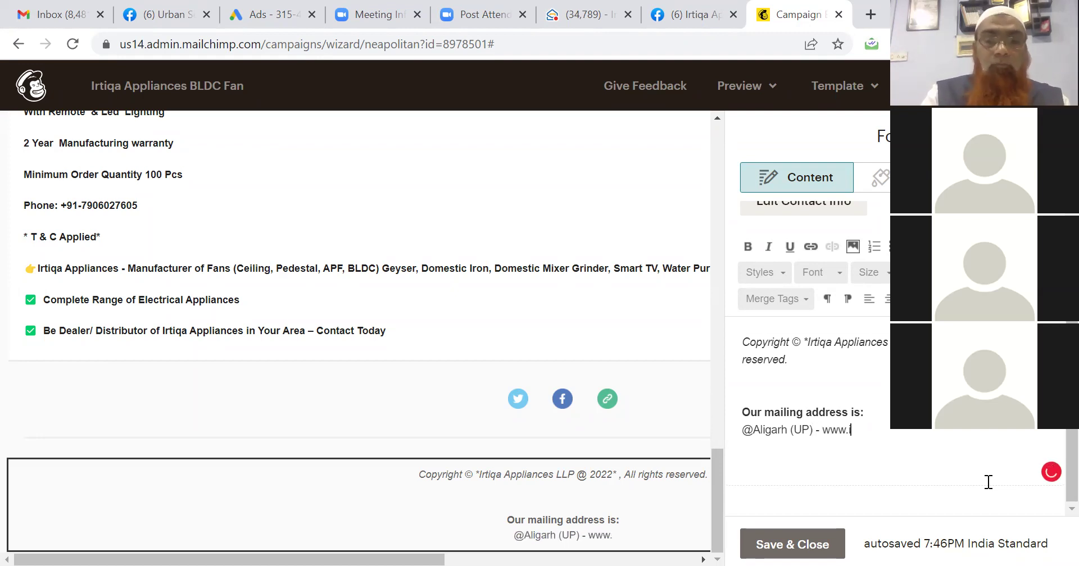
text(iqa.i)
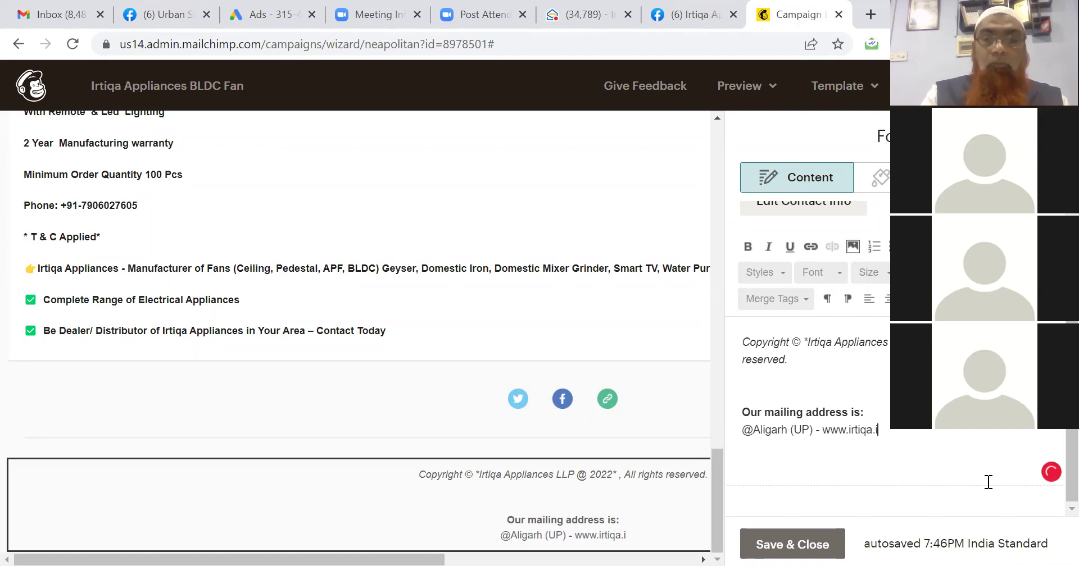
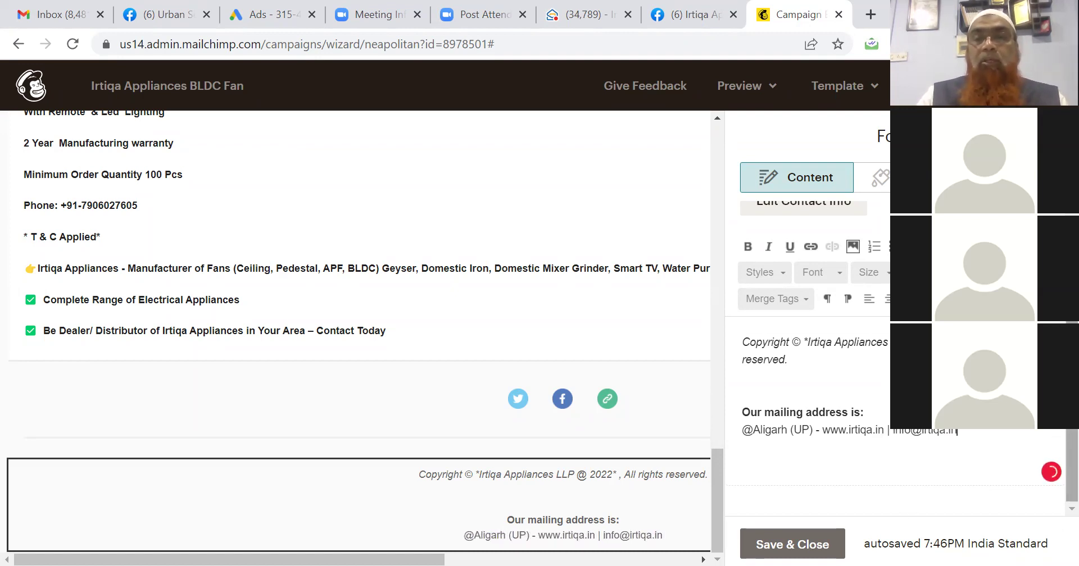
mouse_move(611, 418)
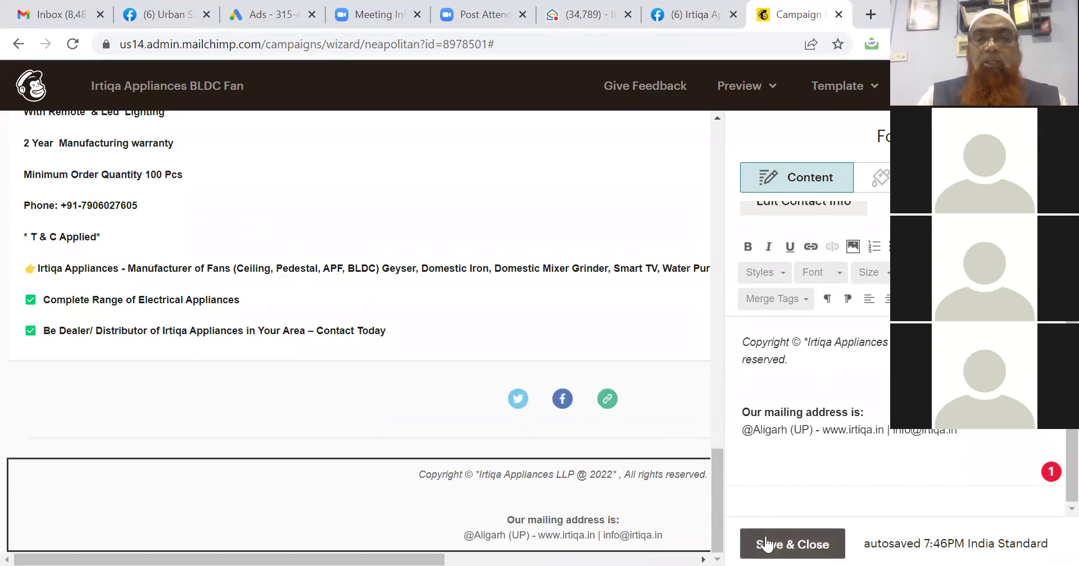
Save the footer and open the Social Follow block for editing.
click(766, 543)
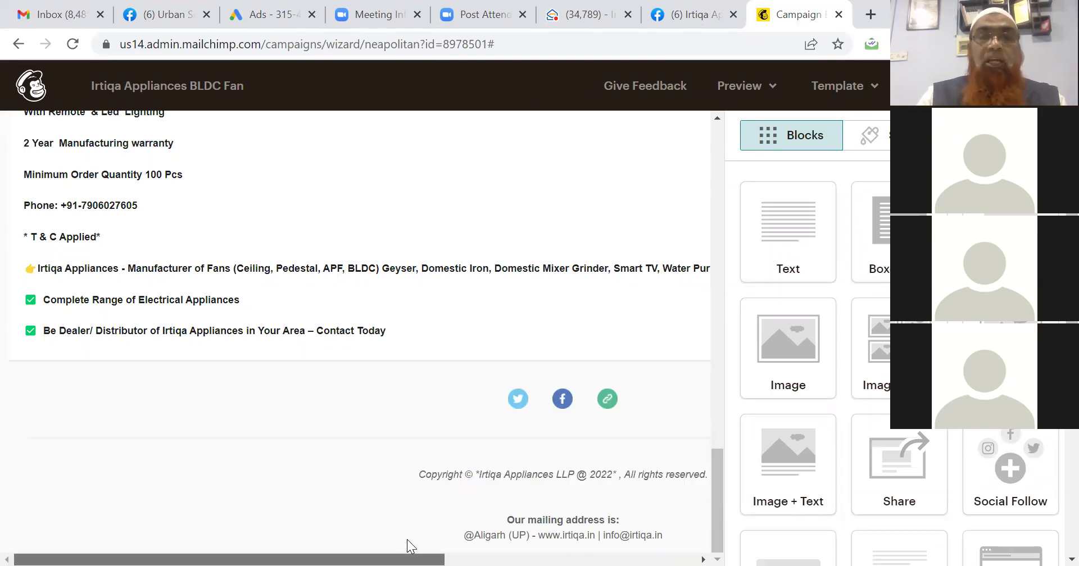
drag(402, 560, 517, 559)
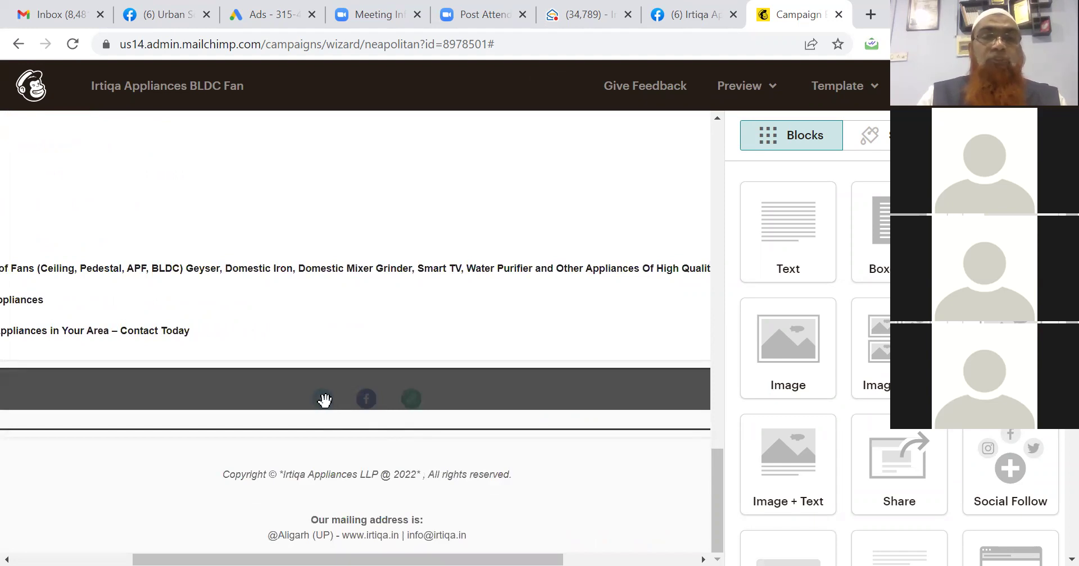
click(325, 402)
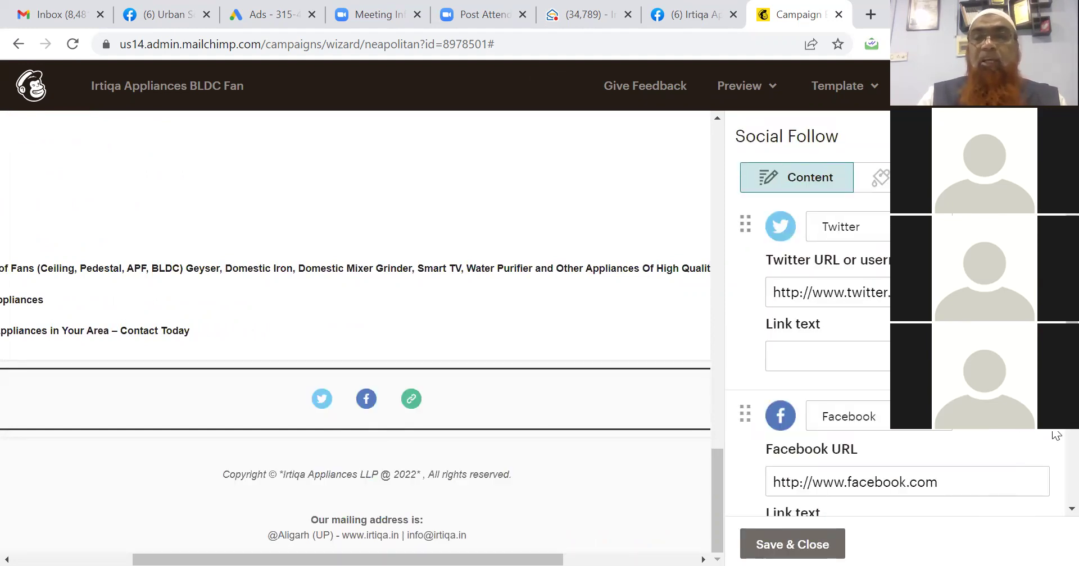
scroll(894, 365, down, 2)
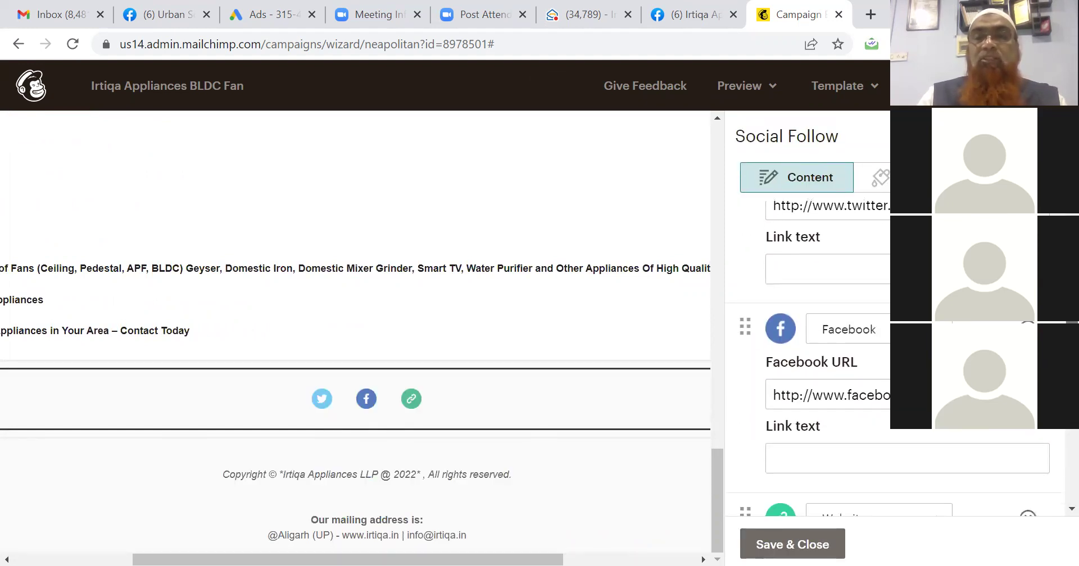
Replace the Facebook URL with the Irtiqa Appliances Facebook page address.
click(691, 19)
click(307, 45)
key(ctrl+c)
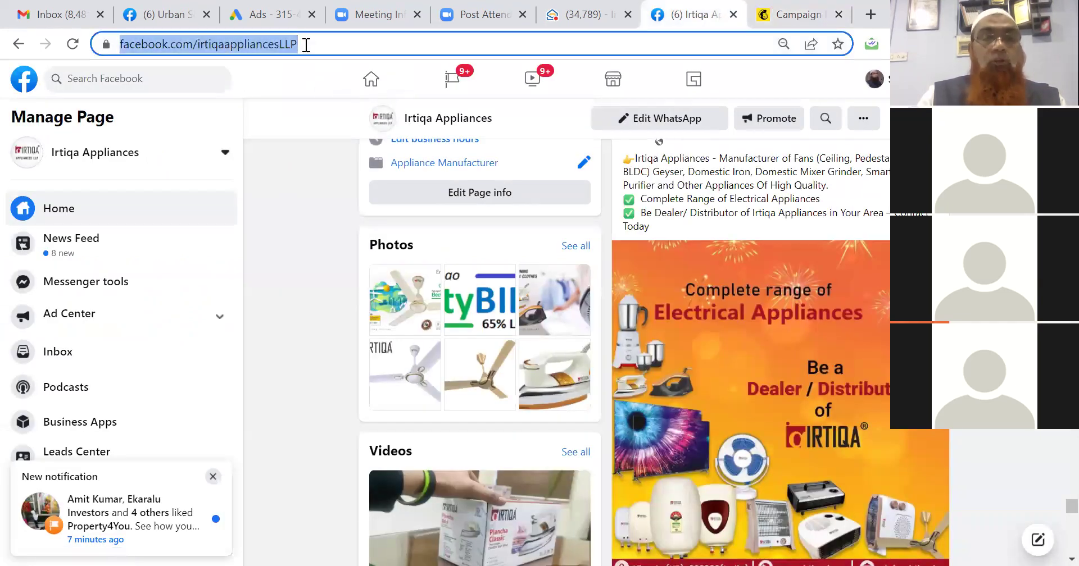
click(813, 16)
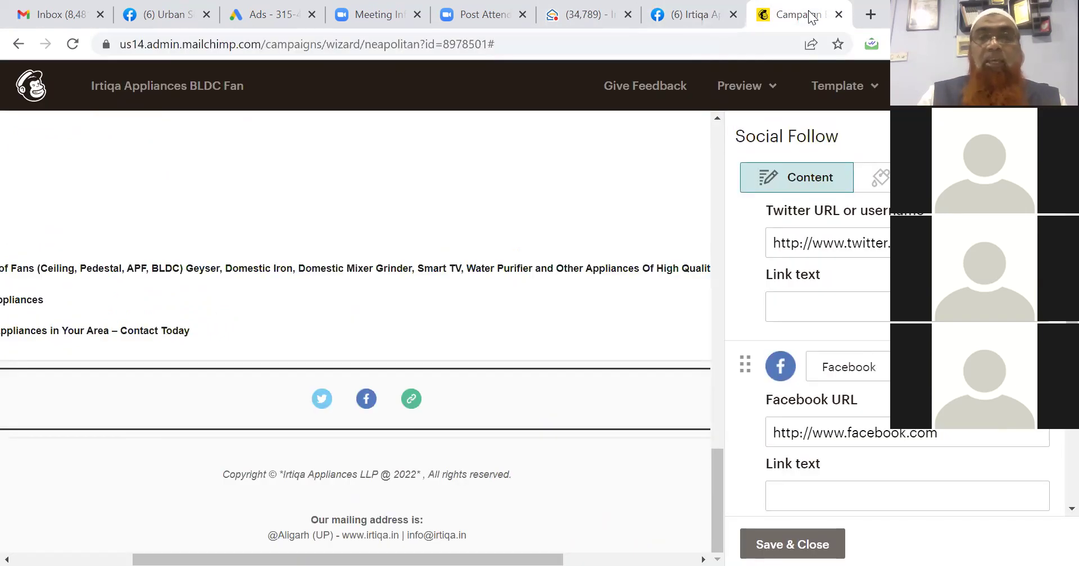
click(828, 431)
key(ctrl+a)
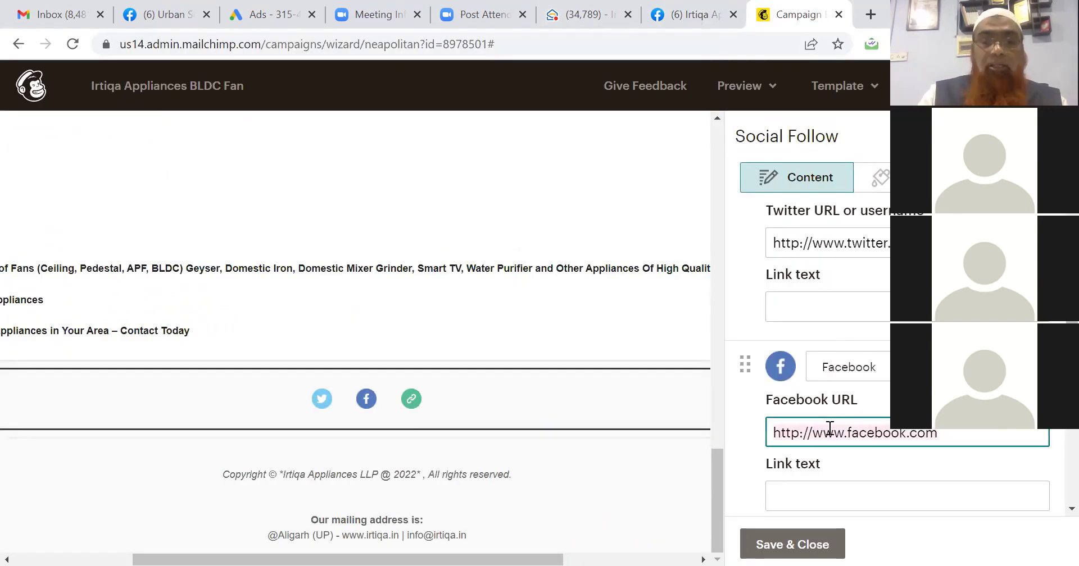
key(ctrl+v)
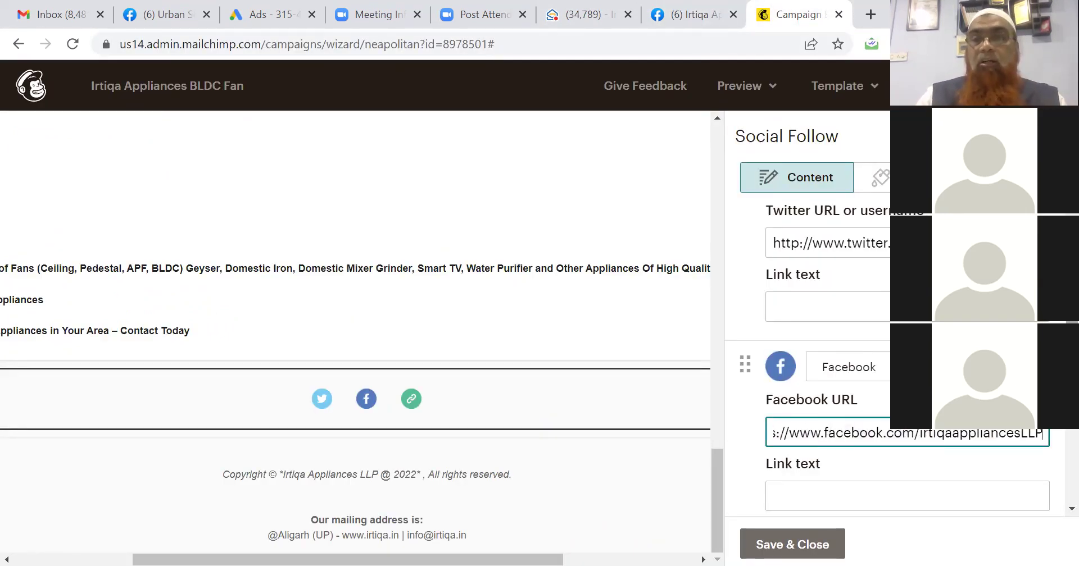
scroll(814, 365, down, 2)
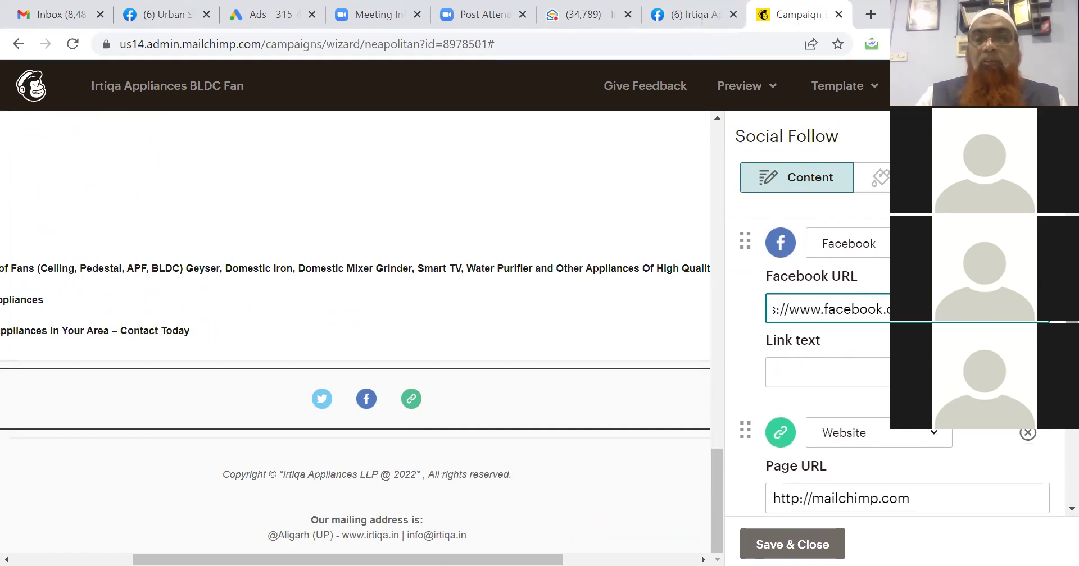
triple_click(874, 498)
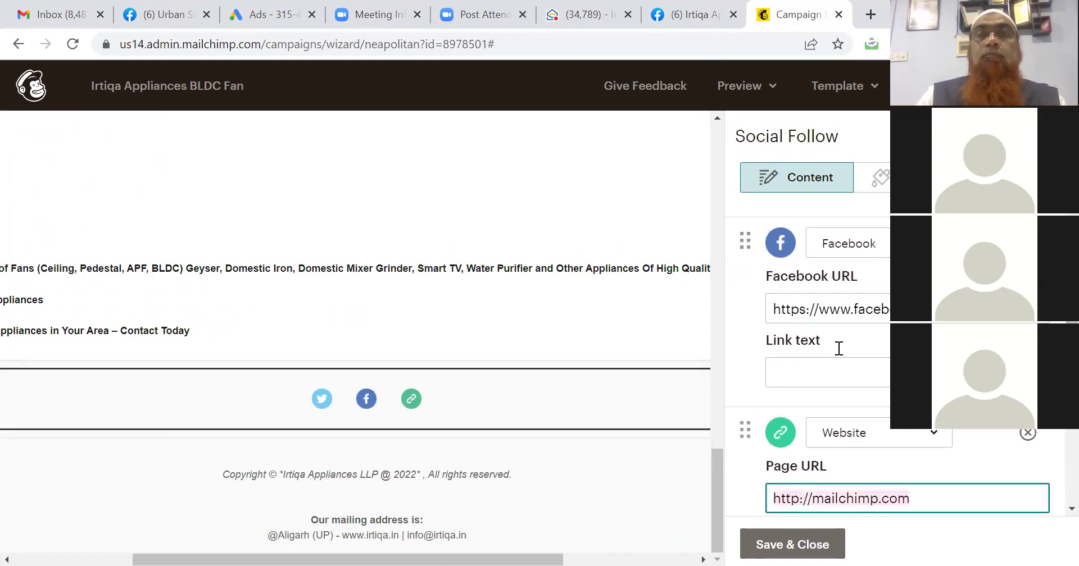
click(692, 17)
click(617, 44)
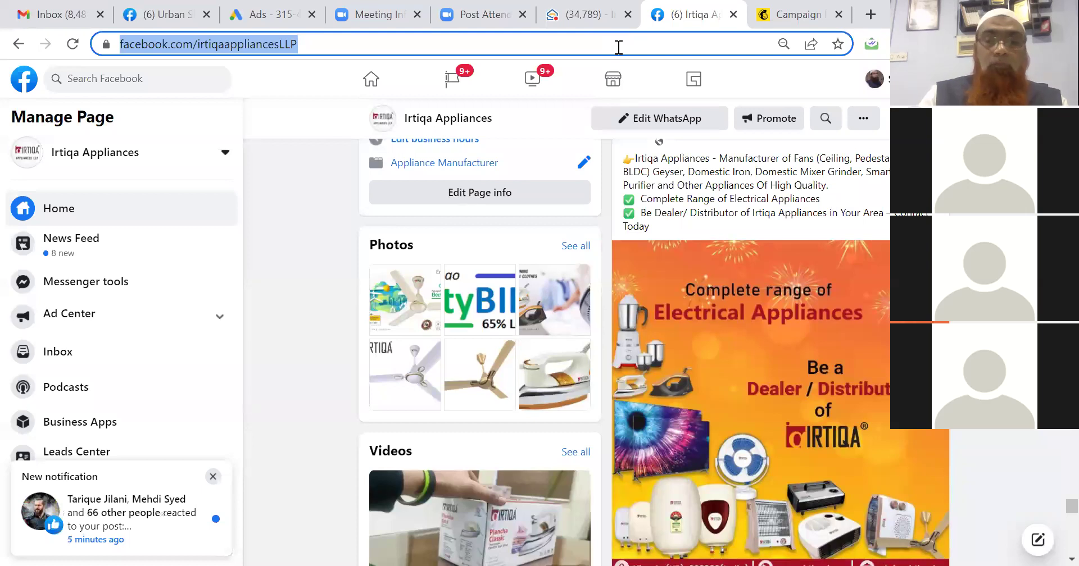
text(irtiqa)
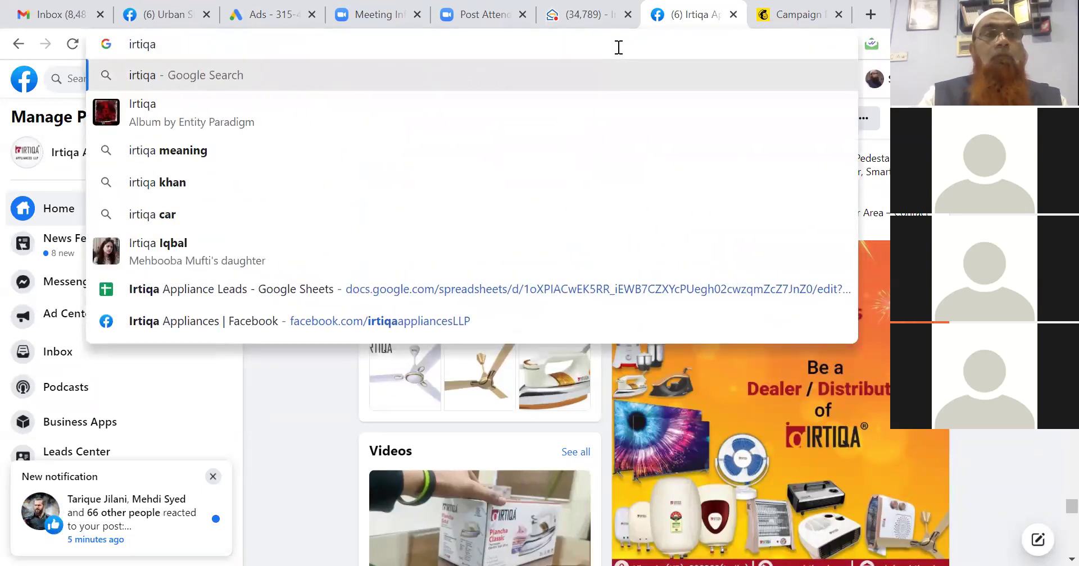
text(.in)
key(Return)
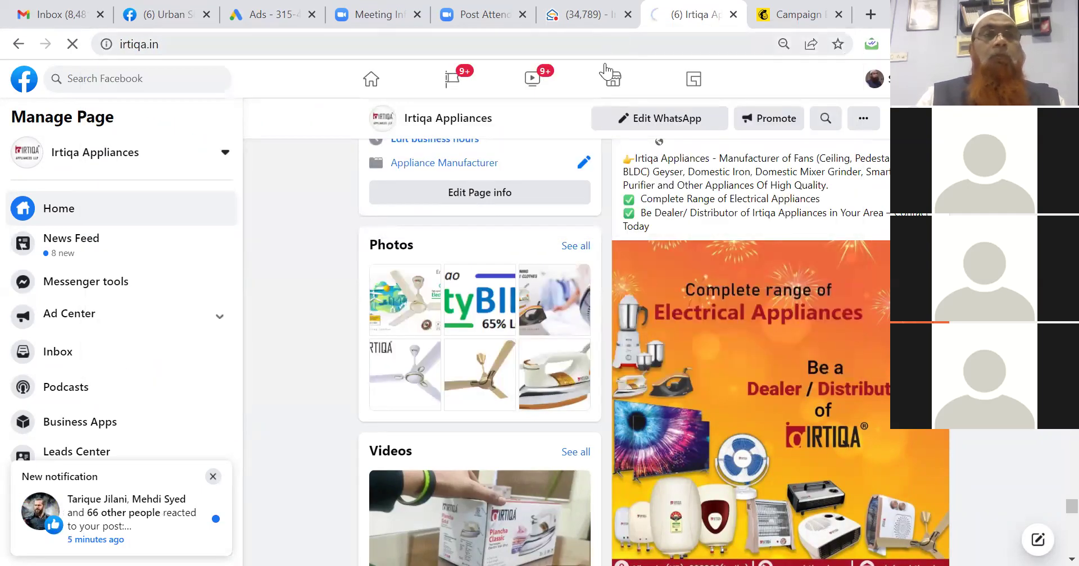
click(415, 45)
key(ctrl+c)
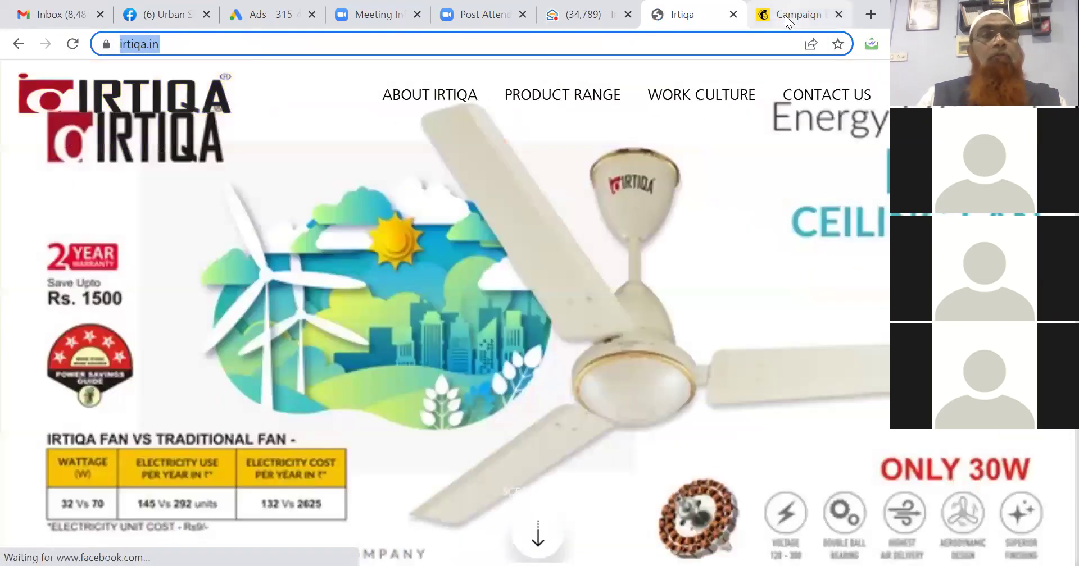
click(785, 15)
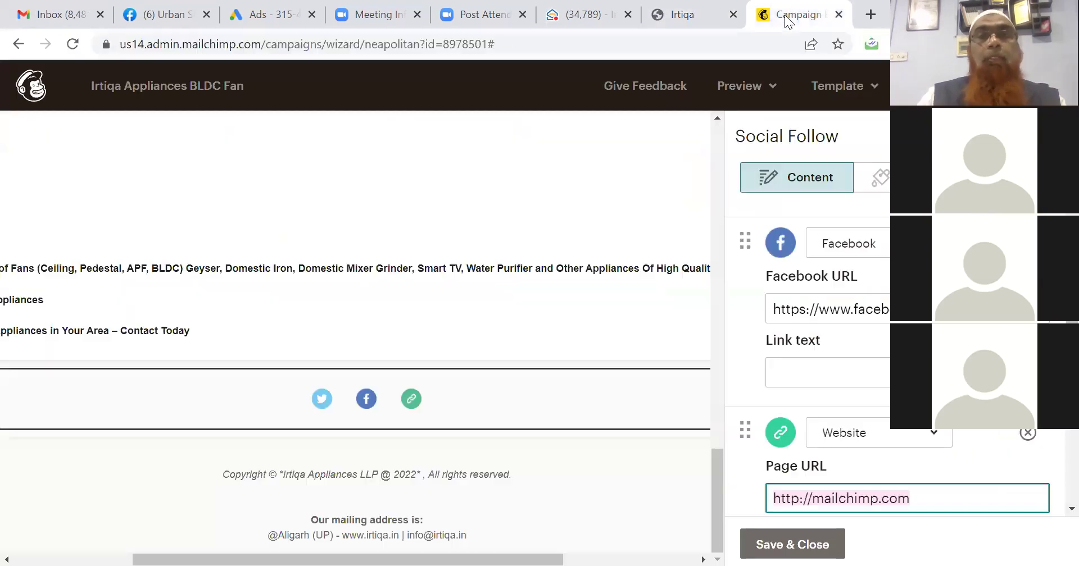
key(ctrl+v)
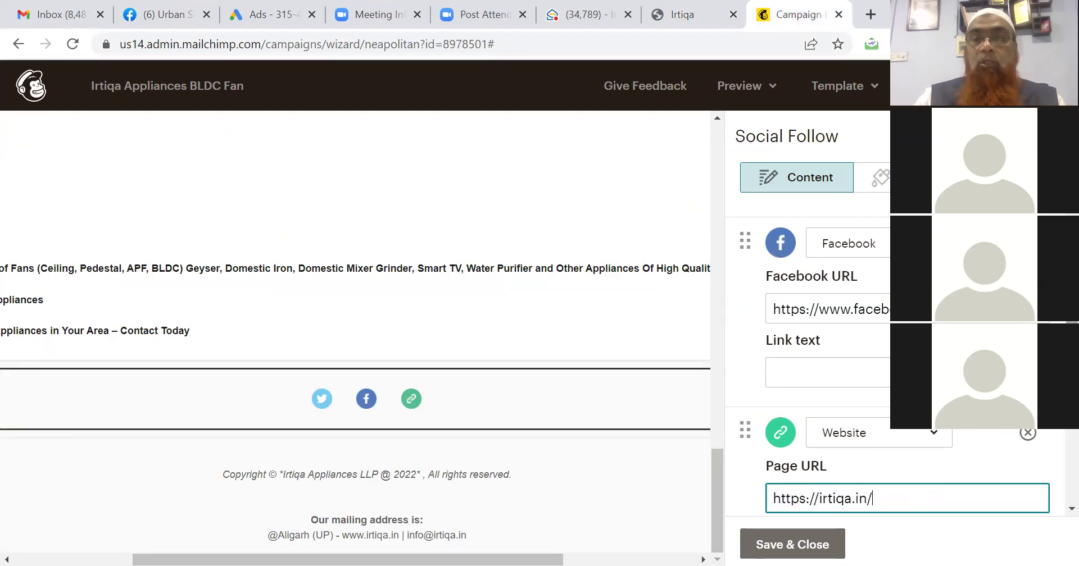
drag(1072, 393, 1051, 329)
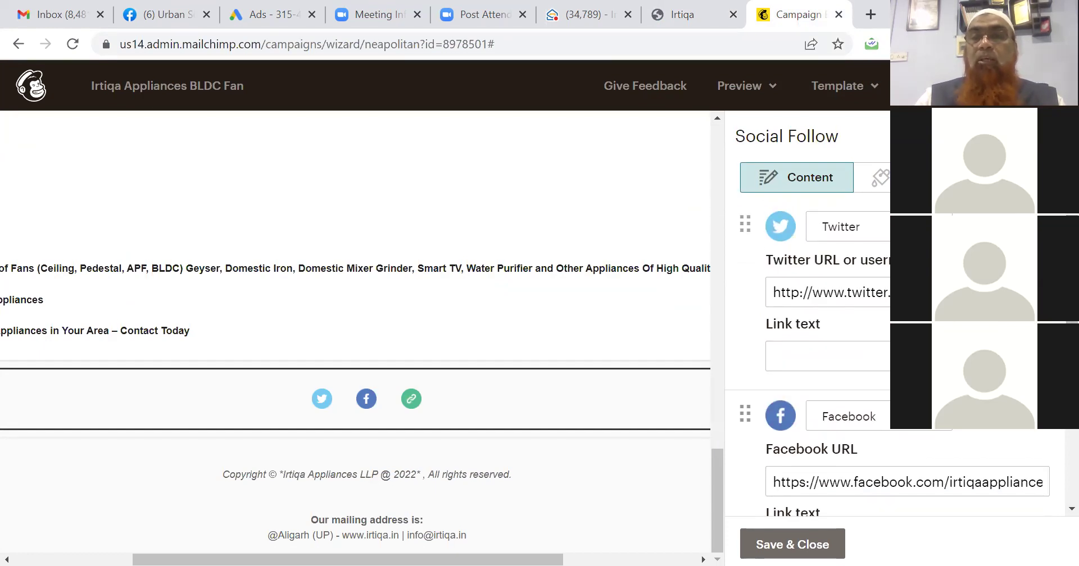
Delete the Twitter entry so only Facebook and Website remain, and save the Social Follow block.
click(1037, 227)
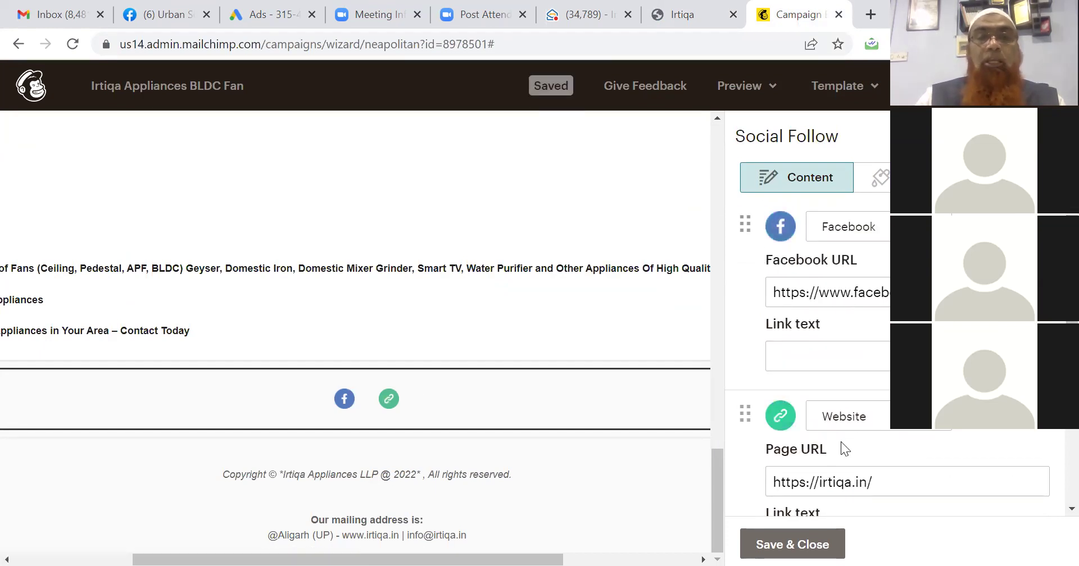
click(782, 543)
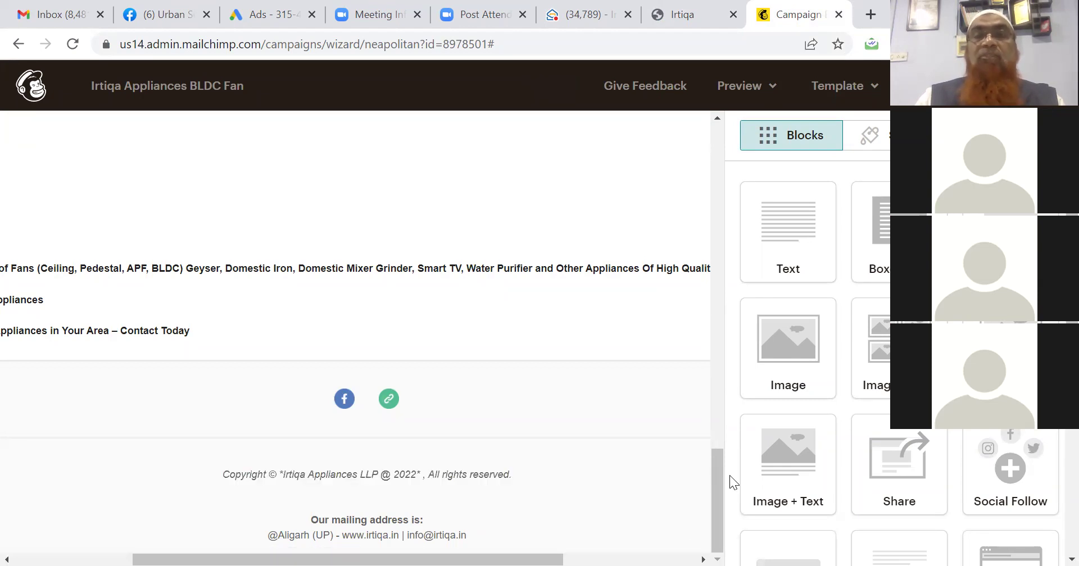
click(750, 86)
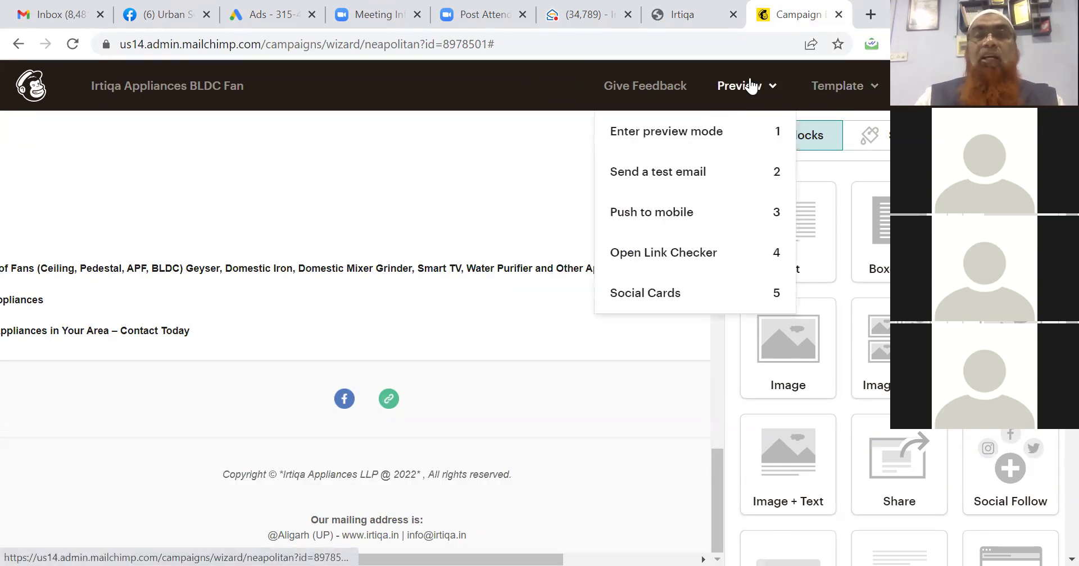
click(772, 91)
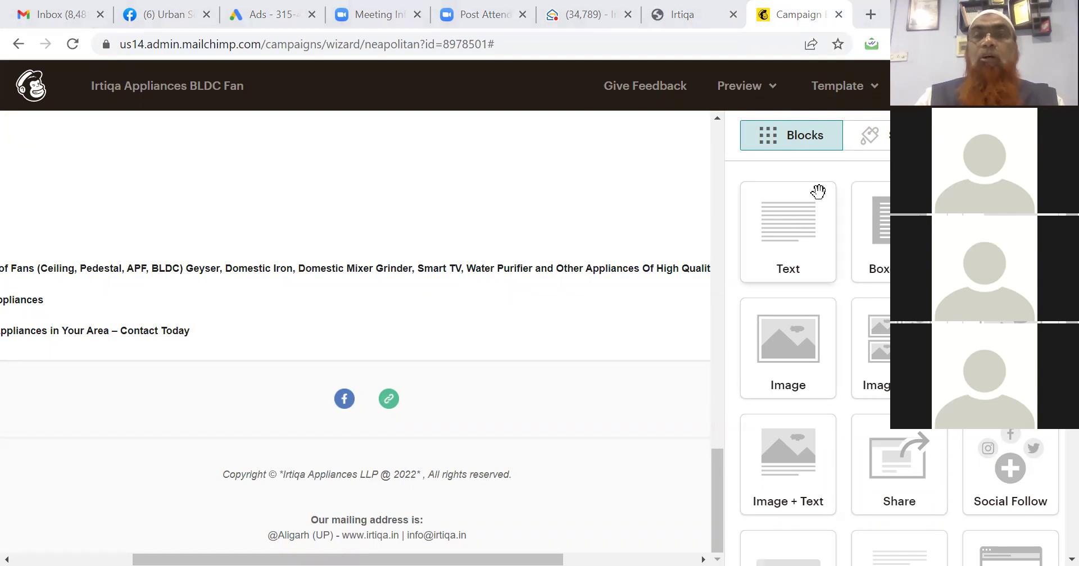
click(773, 88)
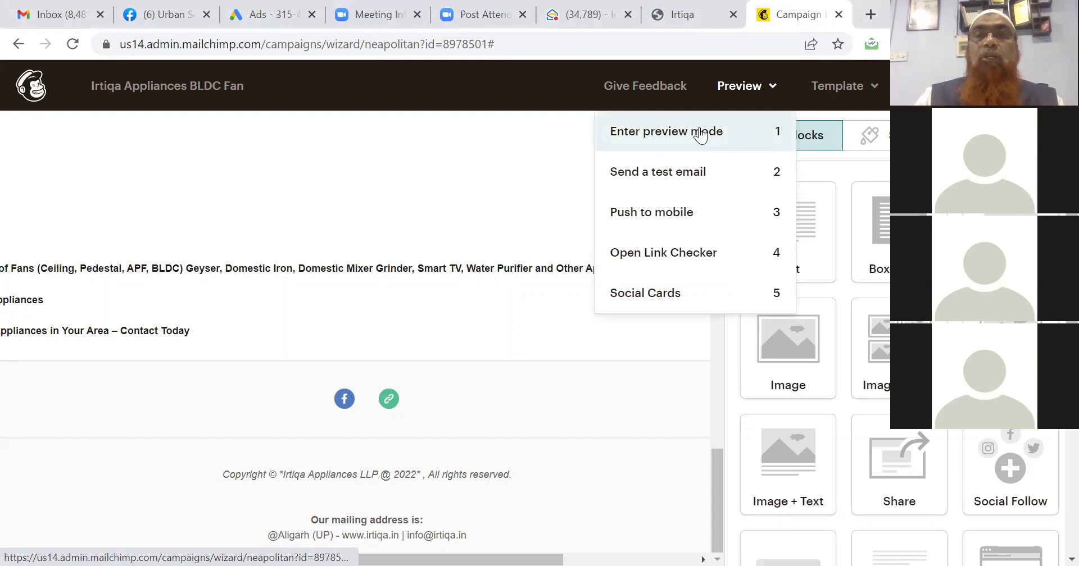
click(699, 134)
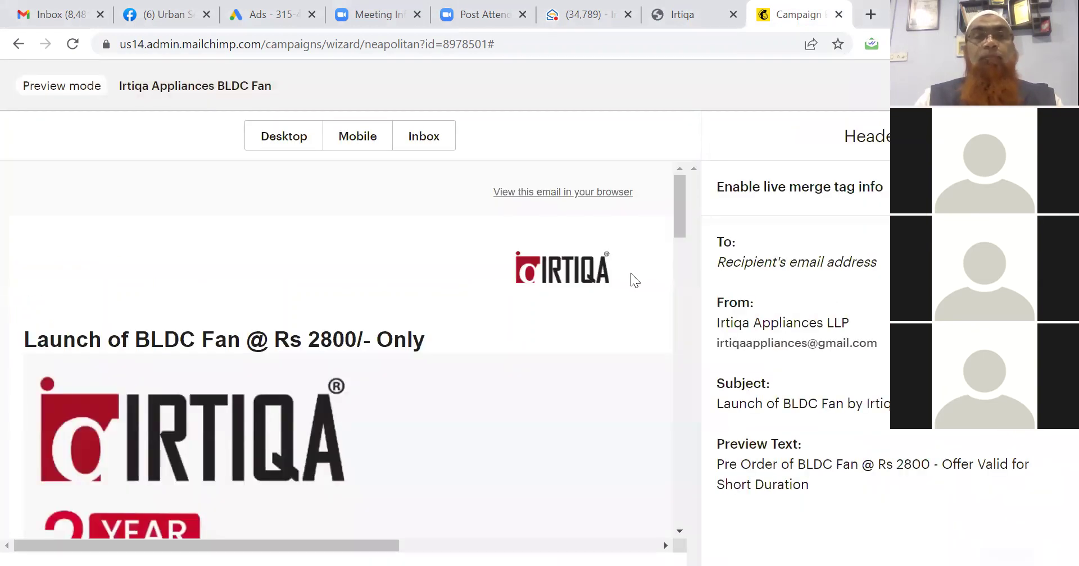
drag(680, 213, 681, 255)
scroll(681, 255, up, 3)
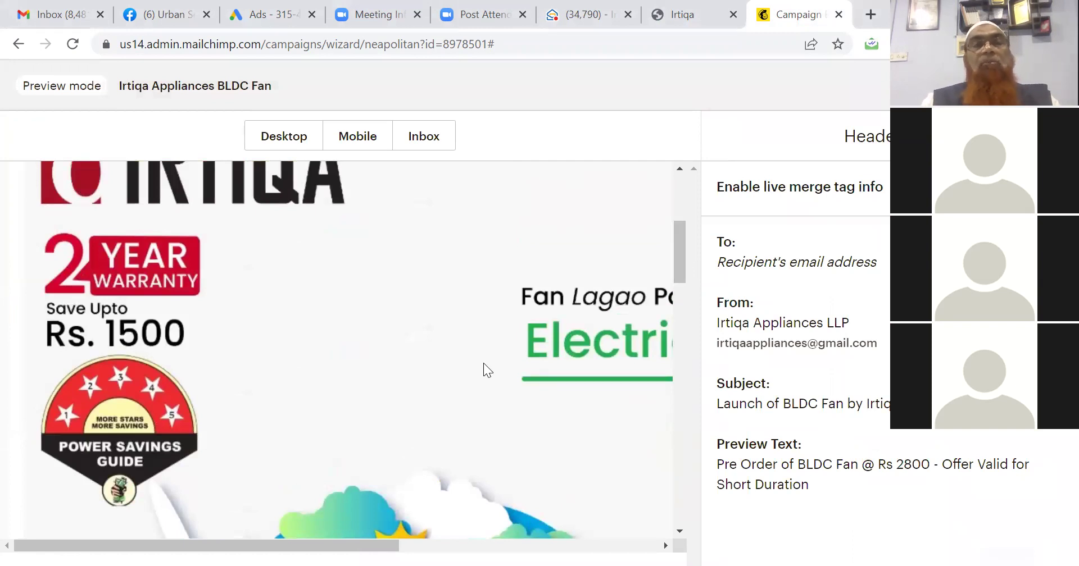
click(355, 138)
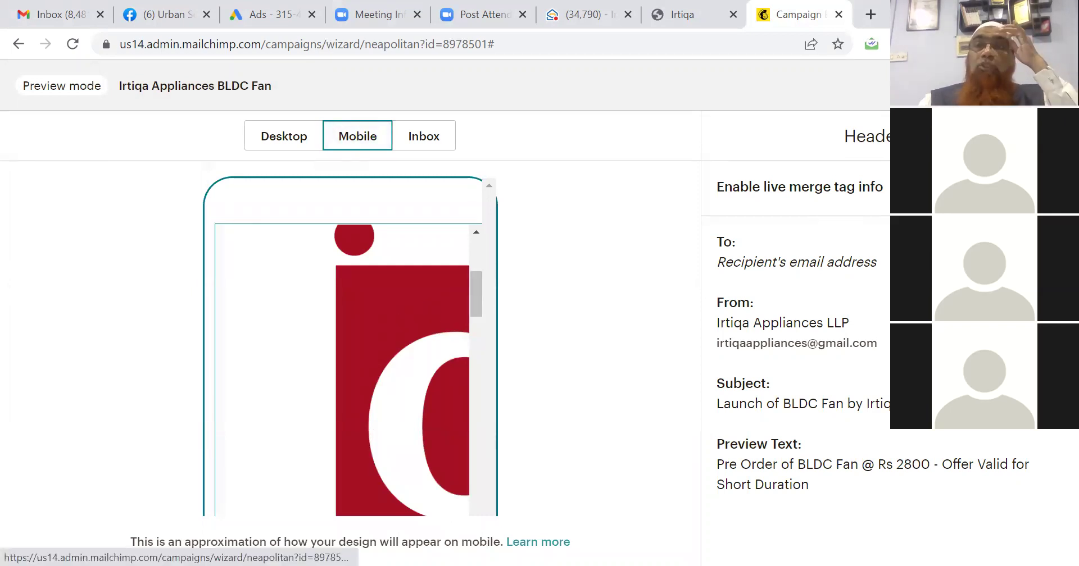
click(1054, 85)
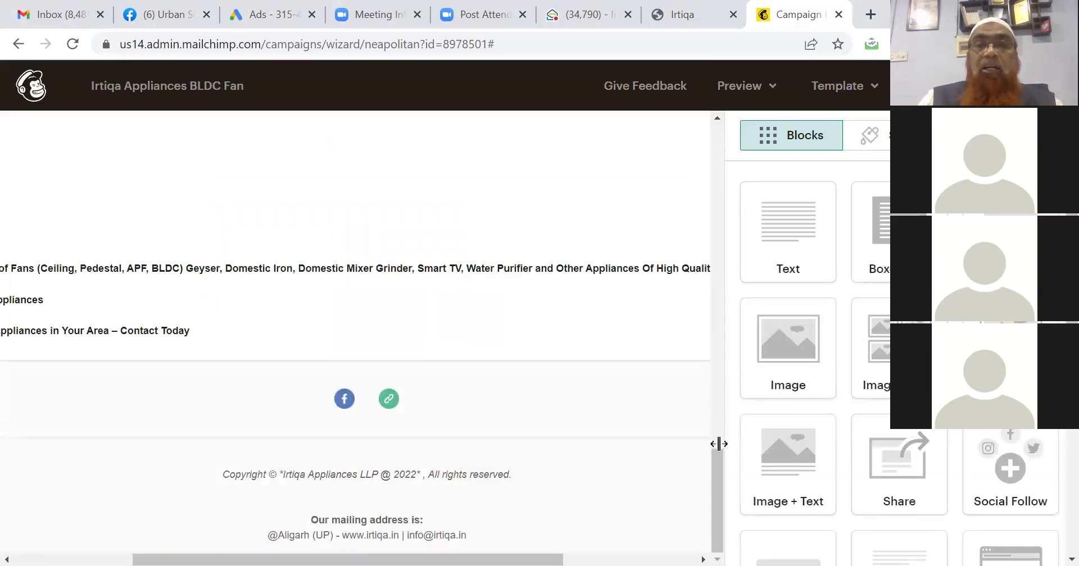
Clear the text block's content and choose BLDC FAN - 1.jpg from Content Studio.
drag(717, 463, 719, 268)
click(472, 306)
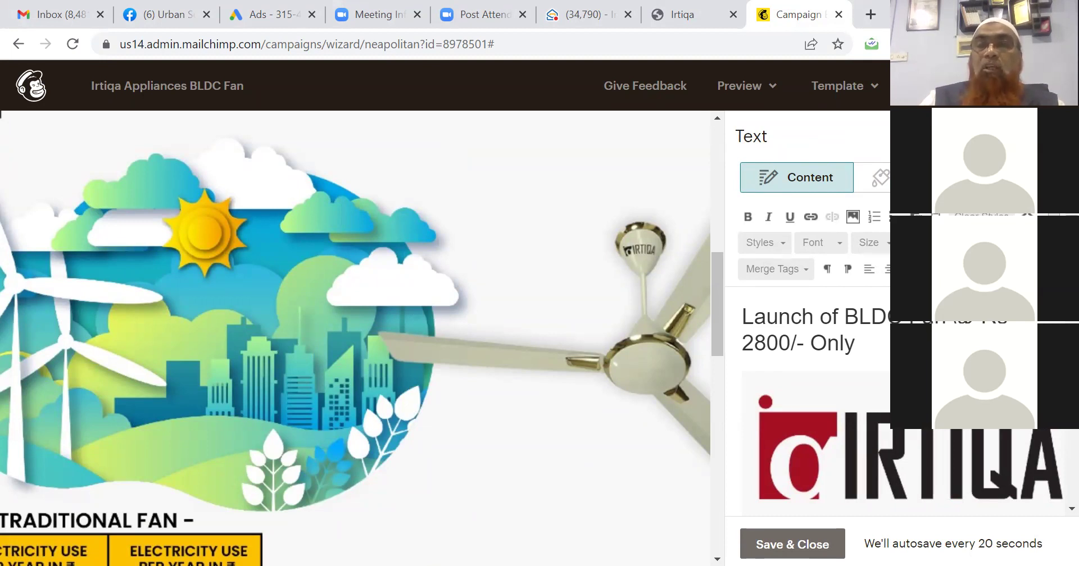
scroll(809, 404, down, 3)
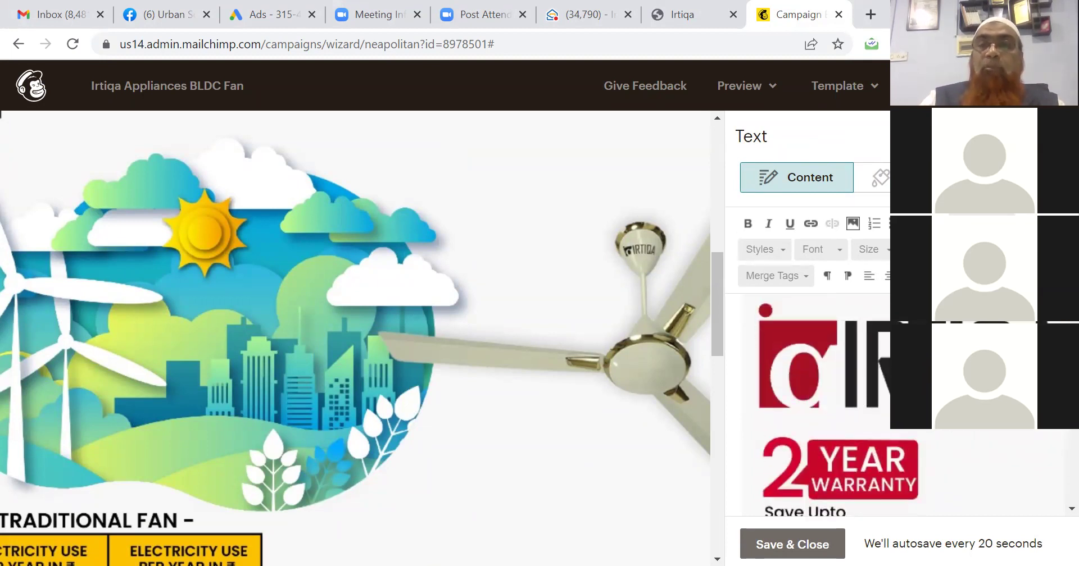
key(ctrl+a)
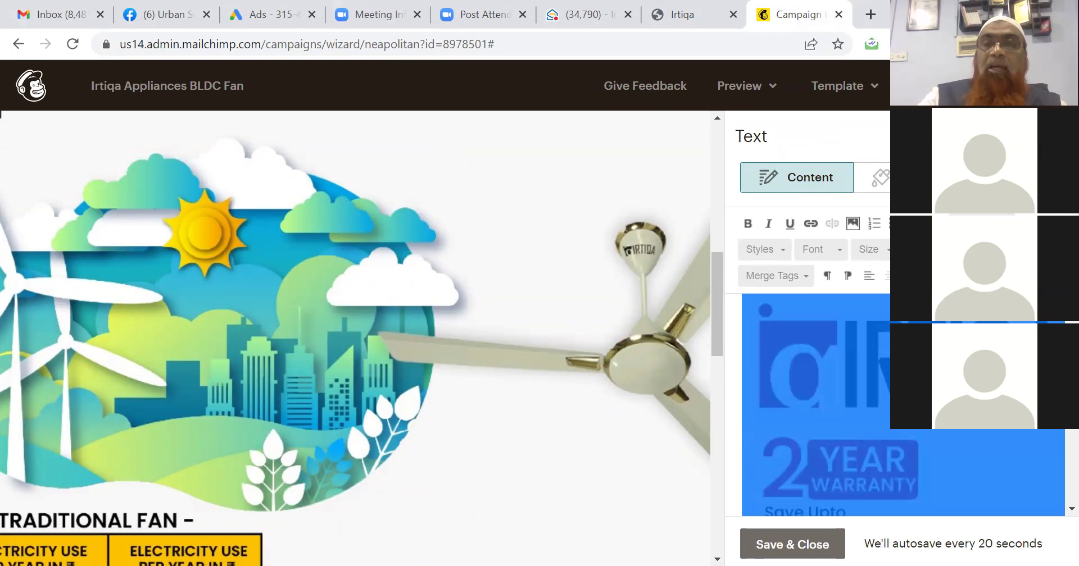
key(Delete)
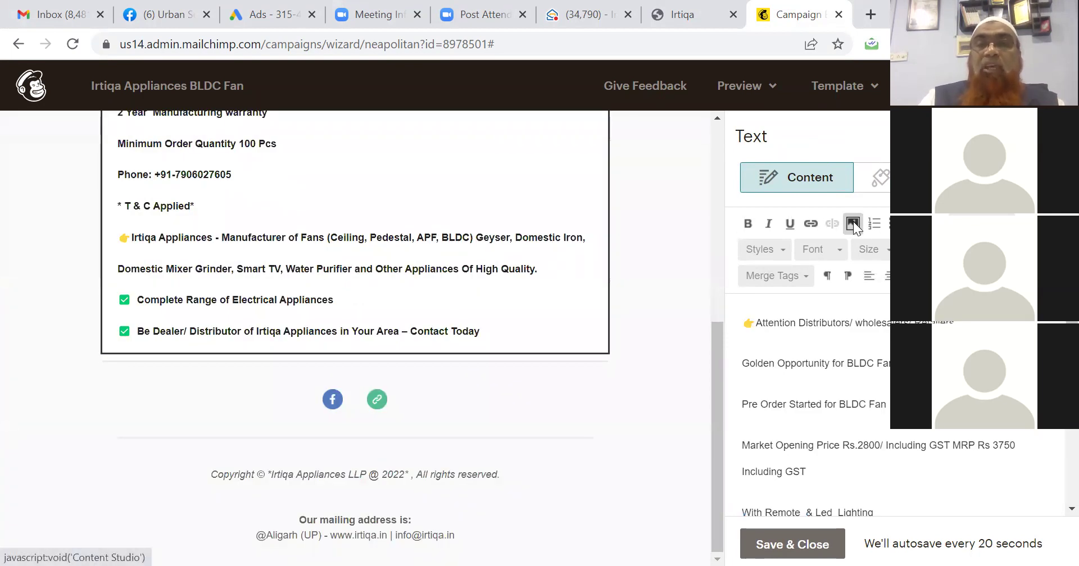
click(853, 224)
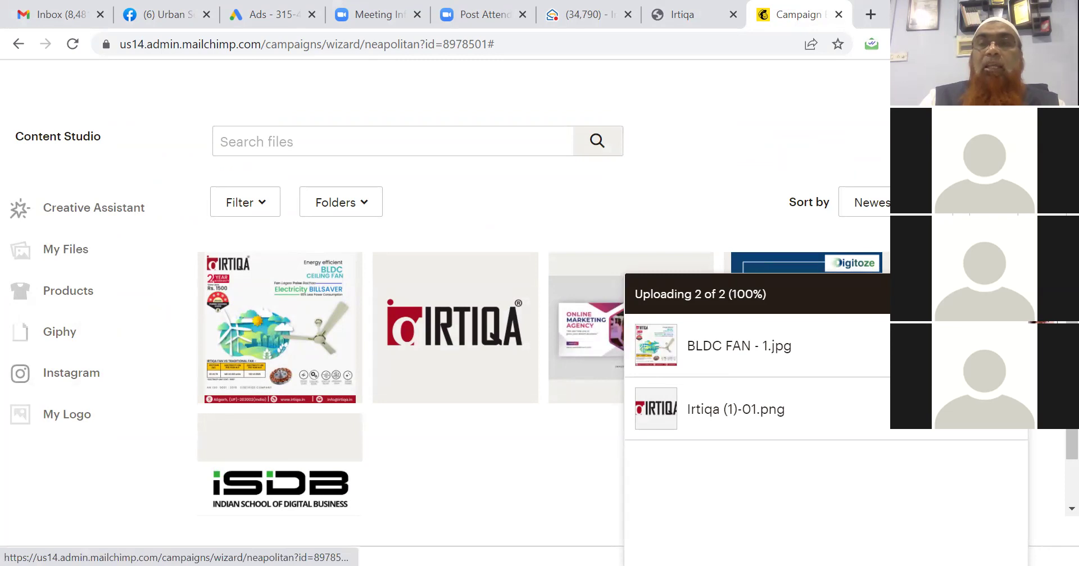
click(1007, 295)
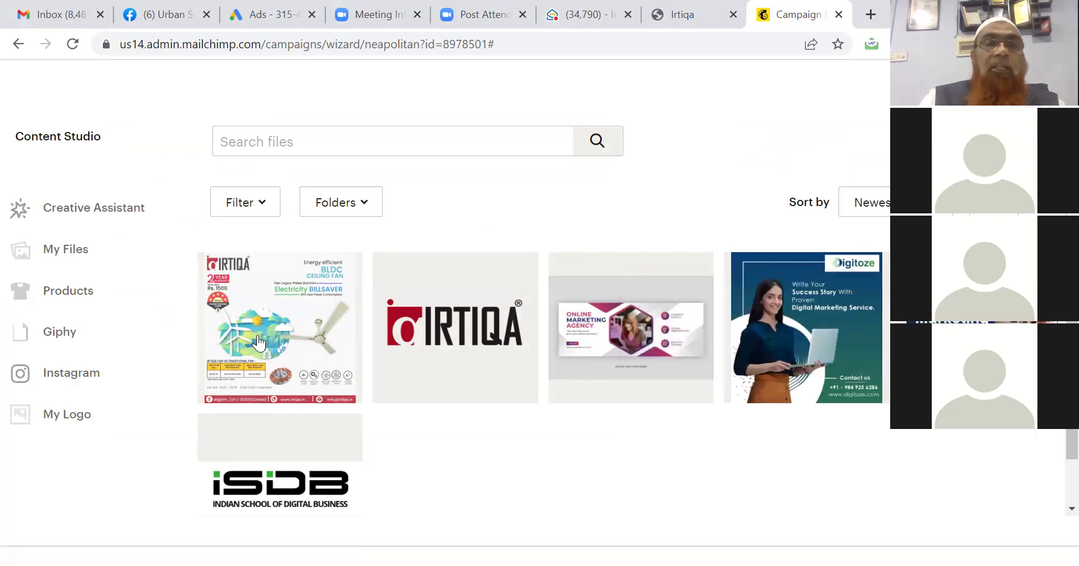
click(281, 331)
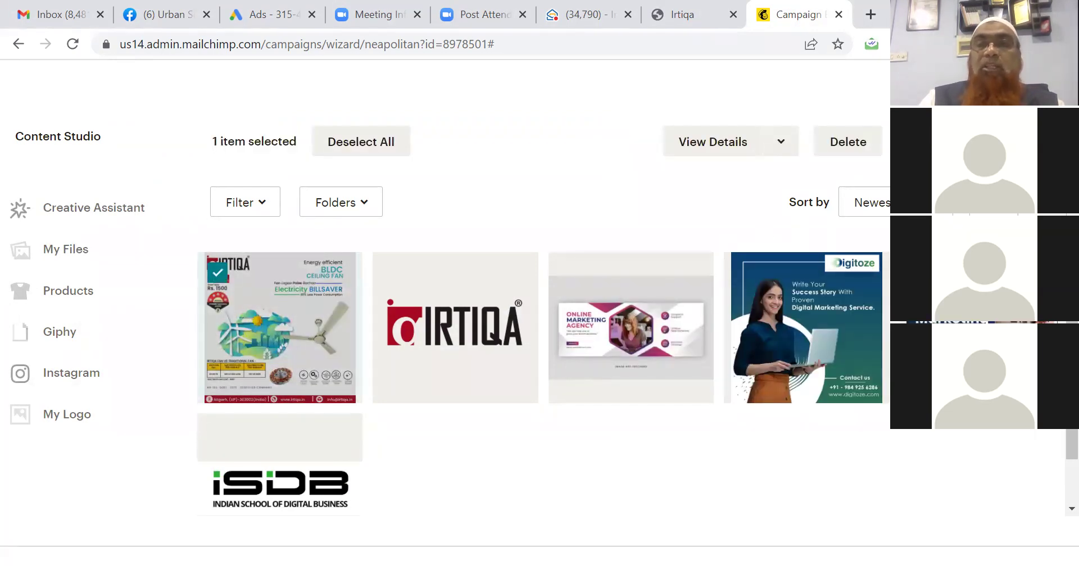
click(712, 142)
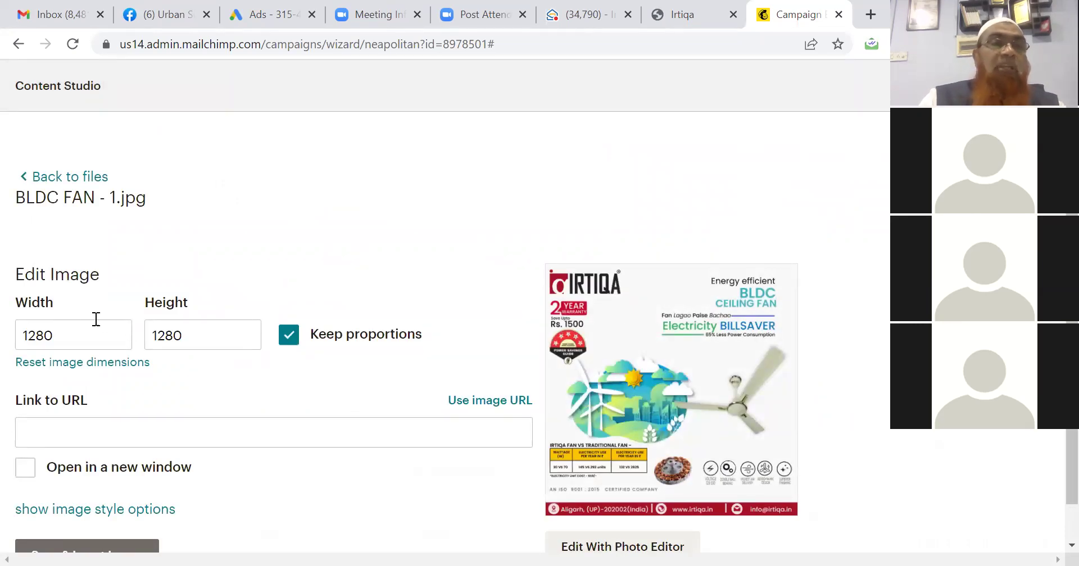
Resize the poster to width 500 (500×500, proportions kept) and insert it.
click(81, 334)
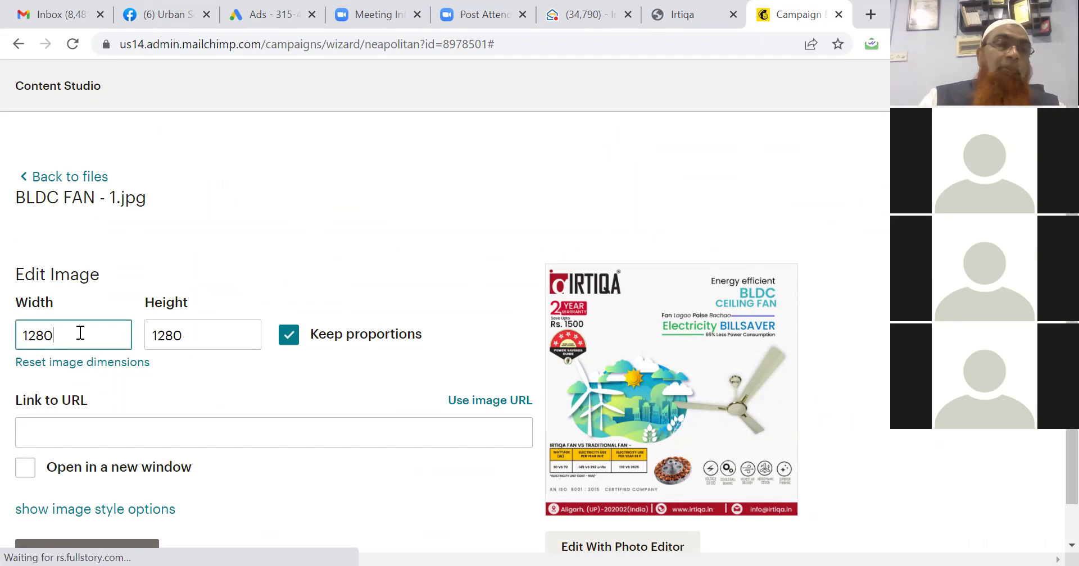
key(BackSpace)
key(BackSpace)
key(BackSpace)
key(BackSpace)
text(500)
click(171, 334)
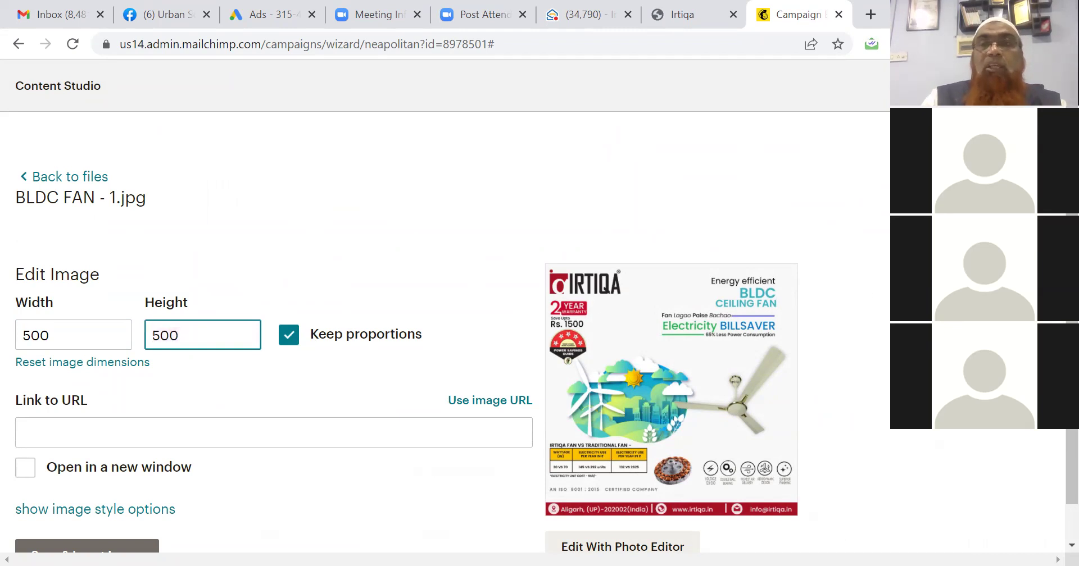
click(1072, 320)
drag(1071, 321, 1072, 355)
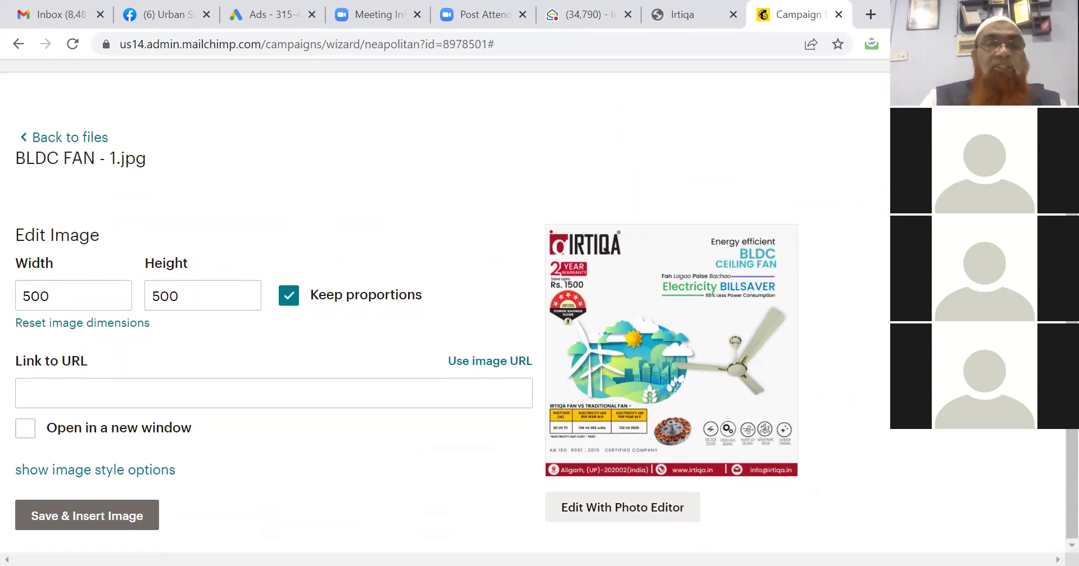
click(60, 516)
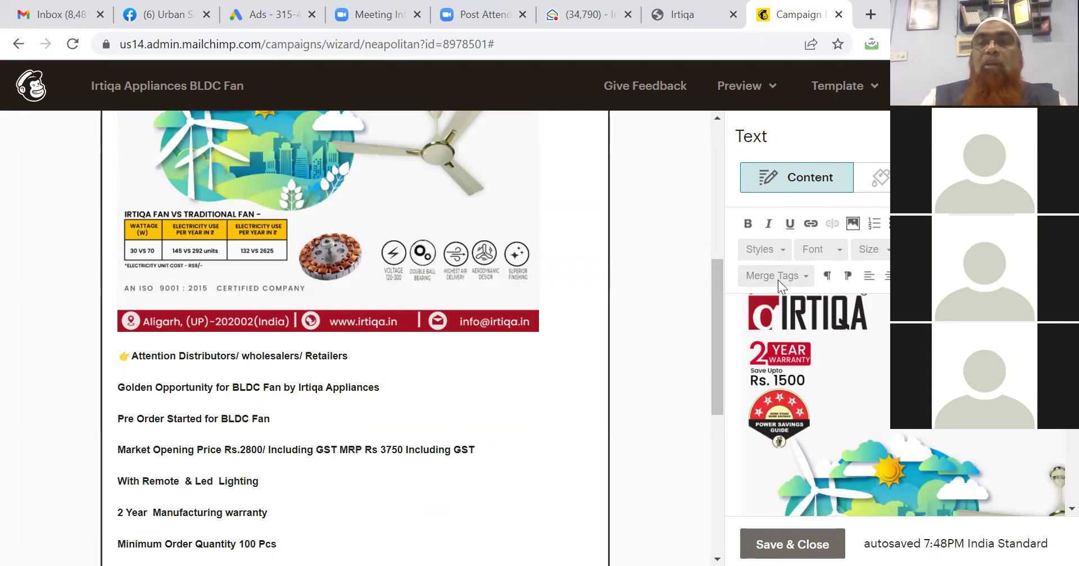
Preview the email at mobile and desktop widths, then save and close the poster's text block.
click(772, 90)
click(709, 131)
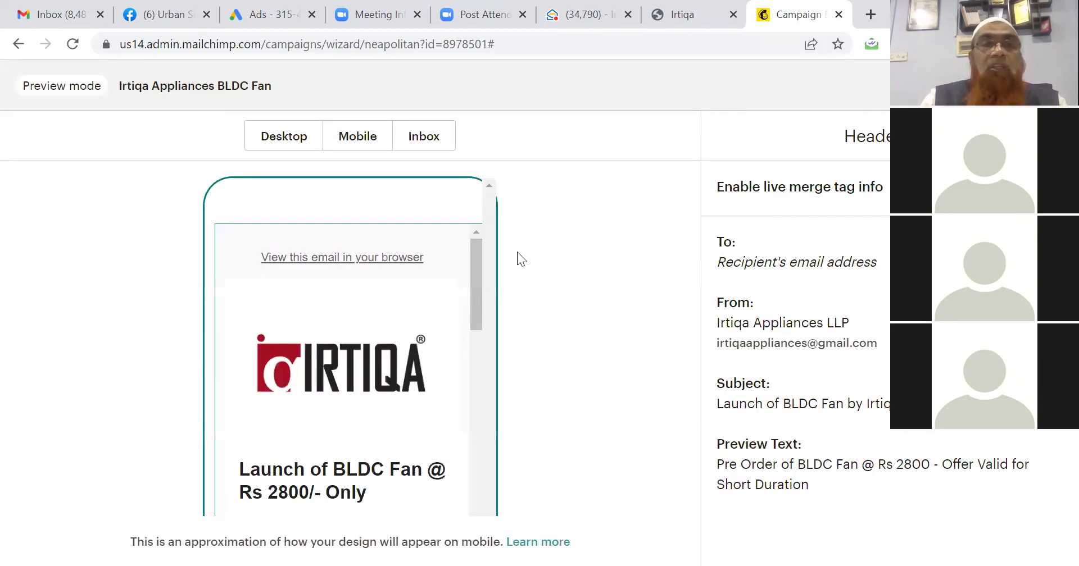
drag(475, 282, 468, 235)
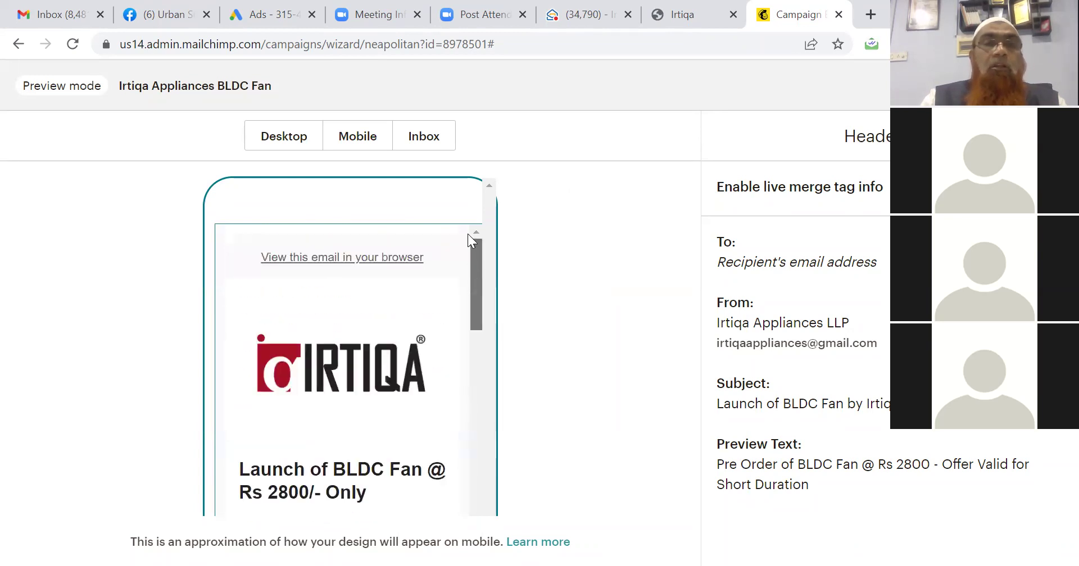
click(307, 142)
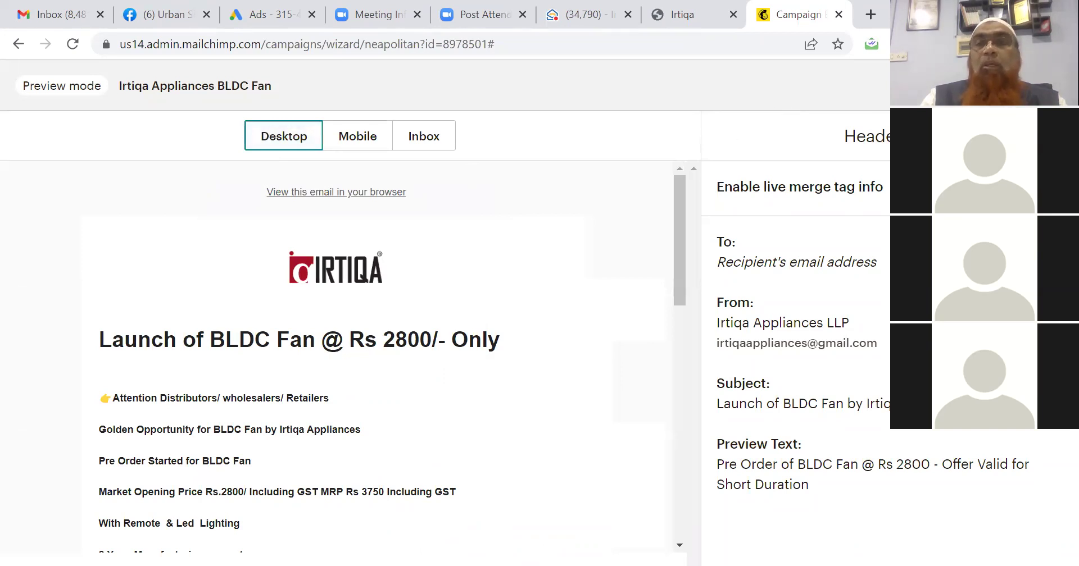
click(1054, 86)
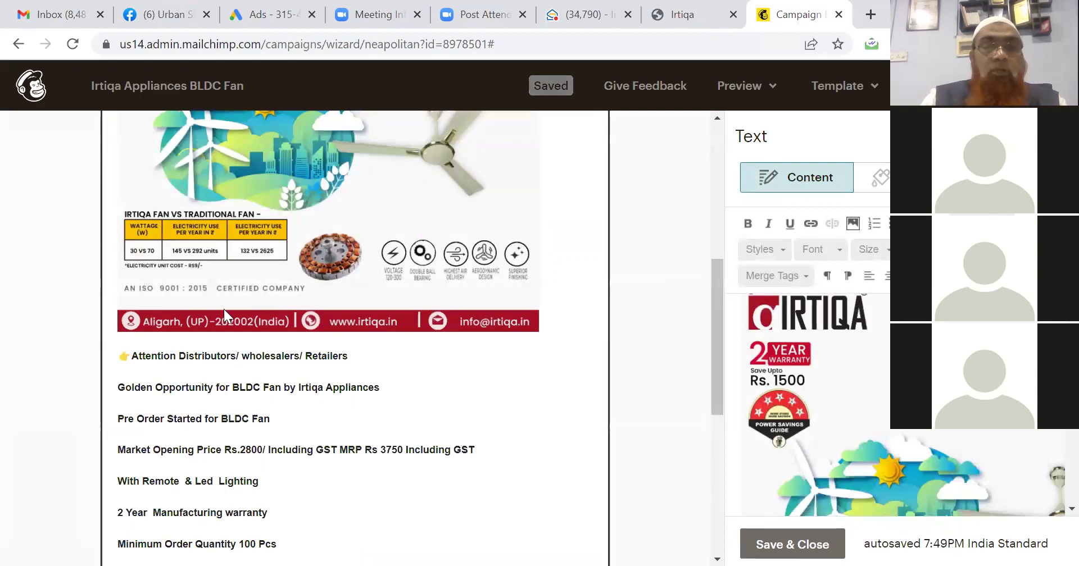
click(779, 546)
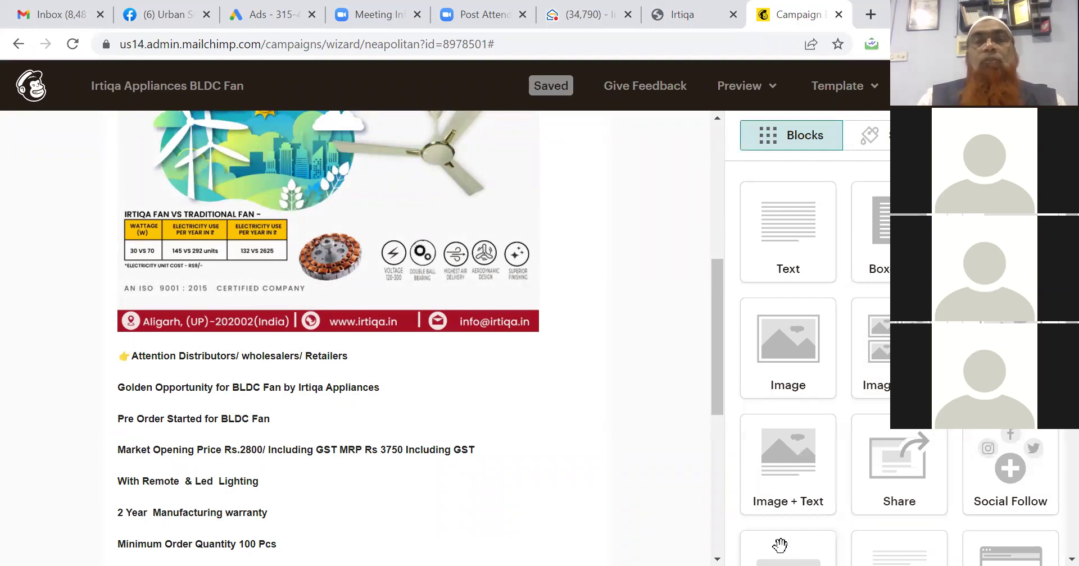
click(755, 89)
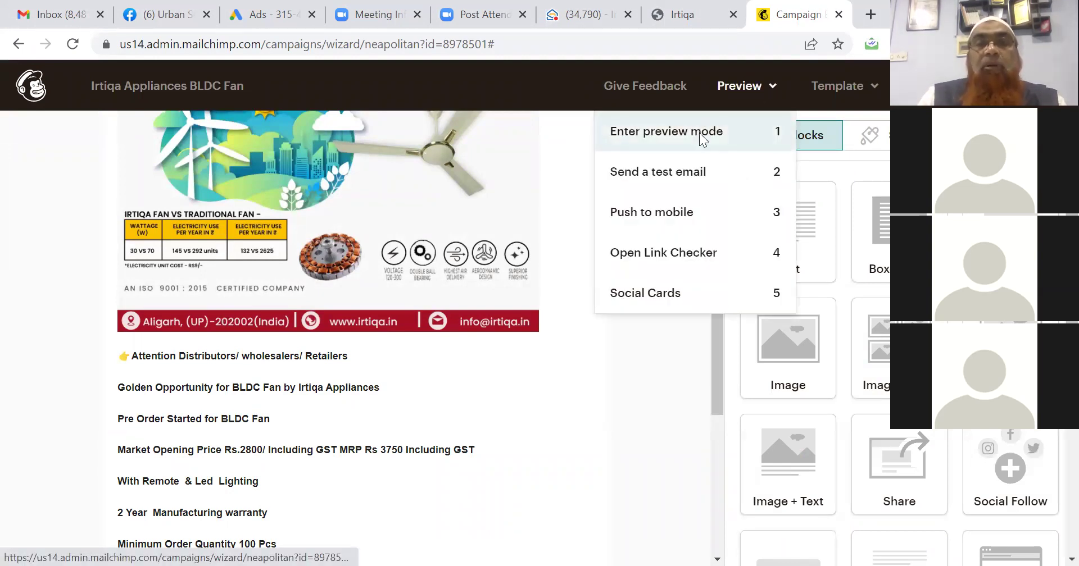
click(699, 132)
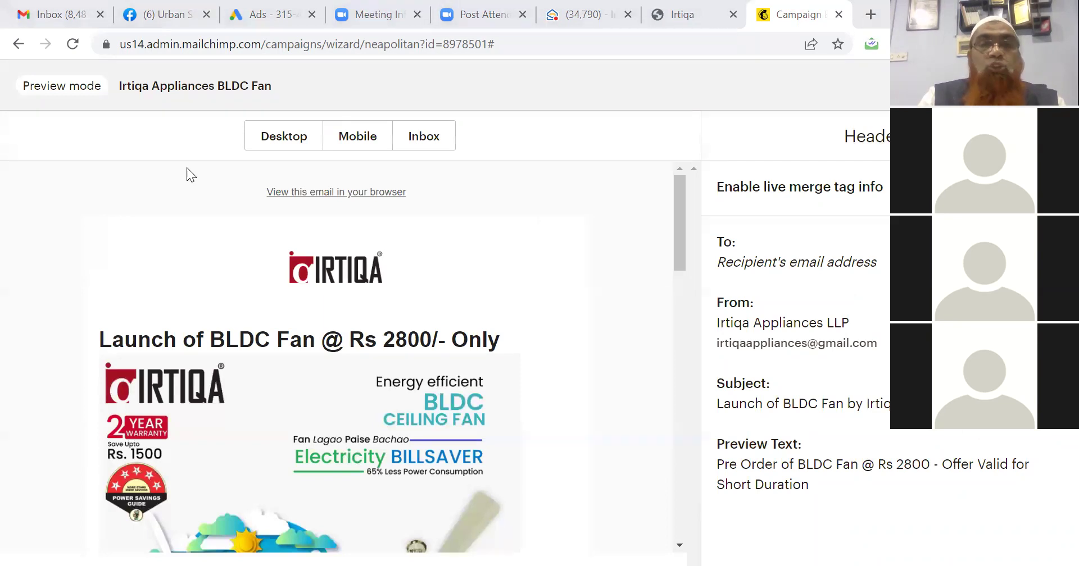
mouse_move(677, 244)
mouse_down()
mouse_move(682, 460)
mouse_move(686, 245)
mouse_up()
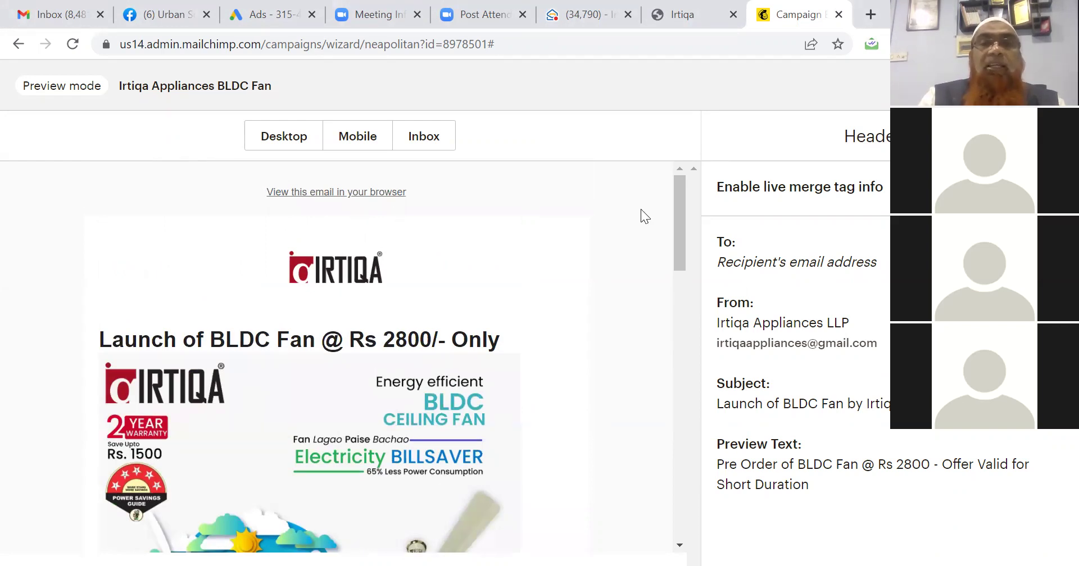
click(361, 134)
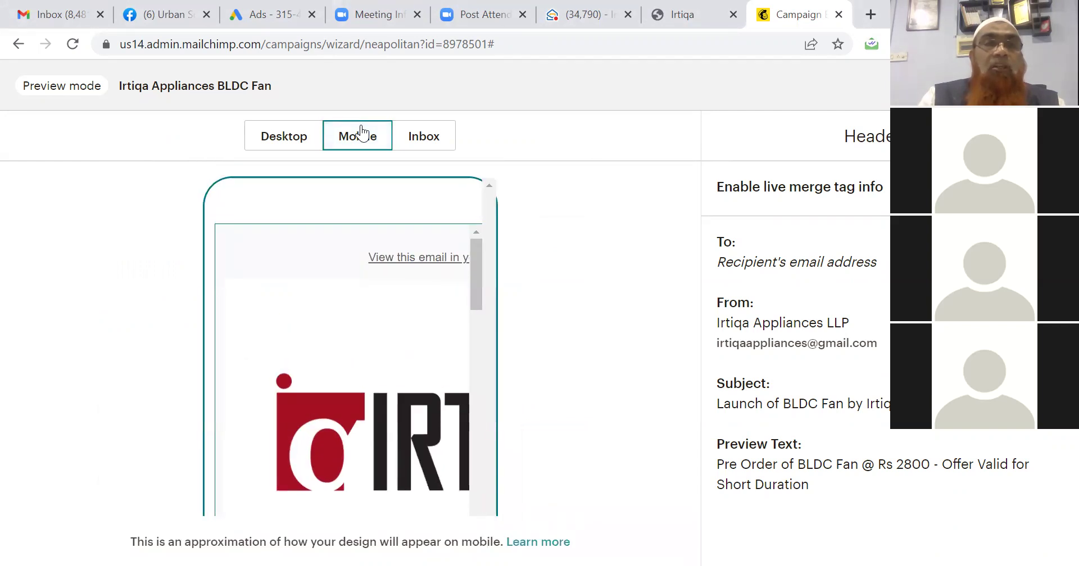
click(168, 471)
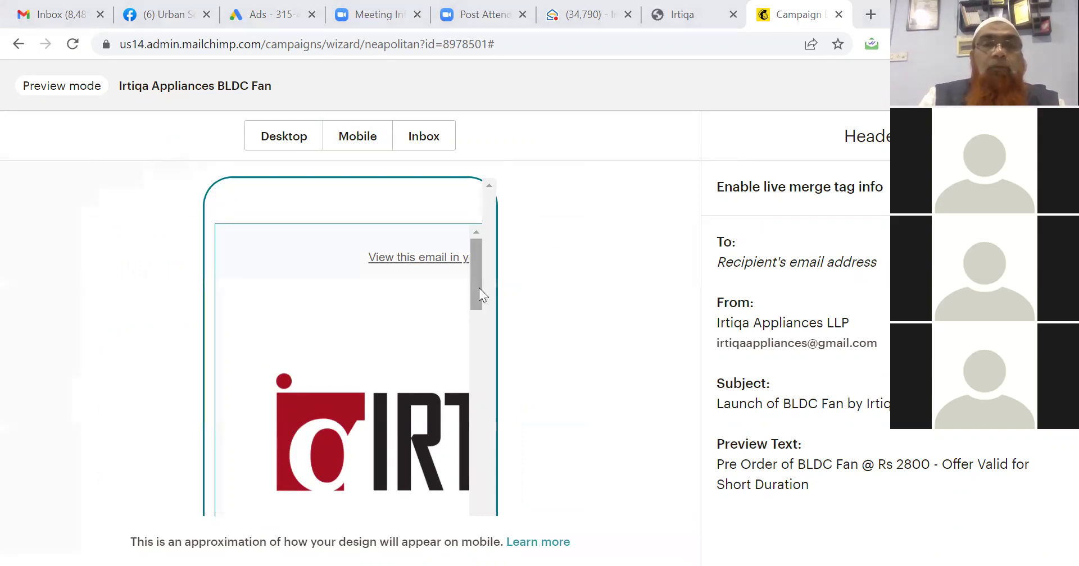
drag(479, 288, 473, 231)
click(590, 282)
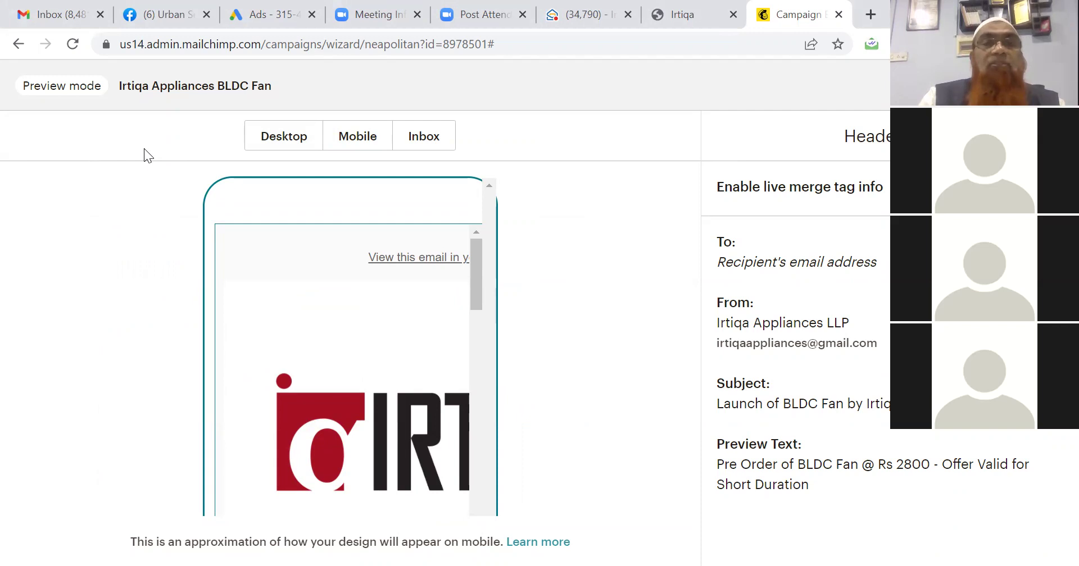
click(417, 143)
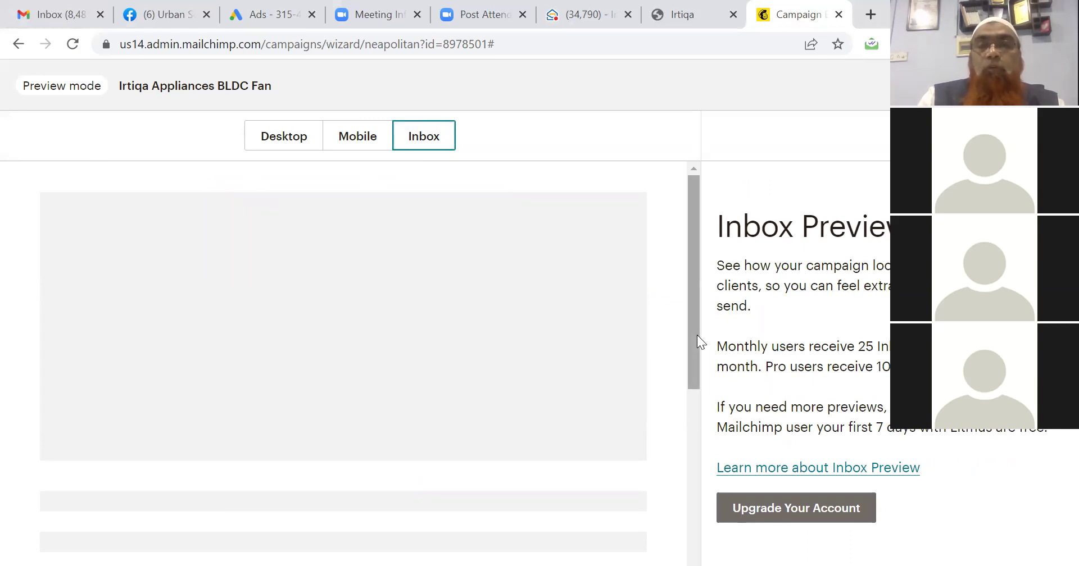
scroll(701, 422, down, 1)
scroll(701, 421, down, 3)
scroll(690, 284, up, 5)
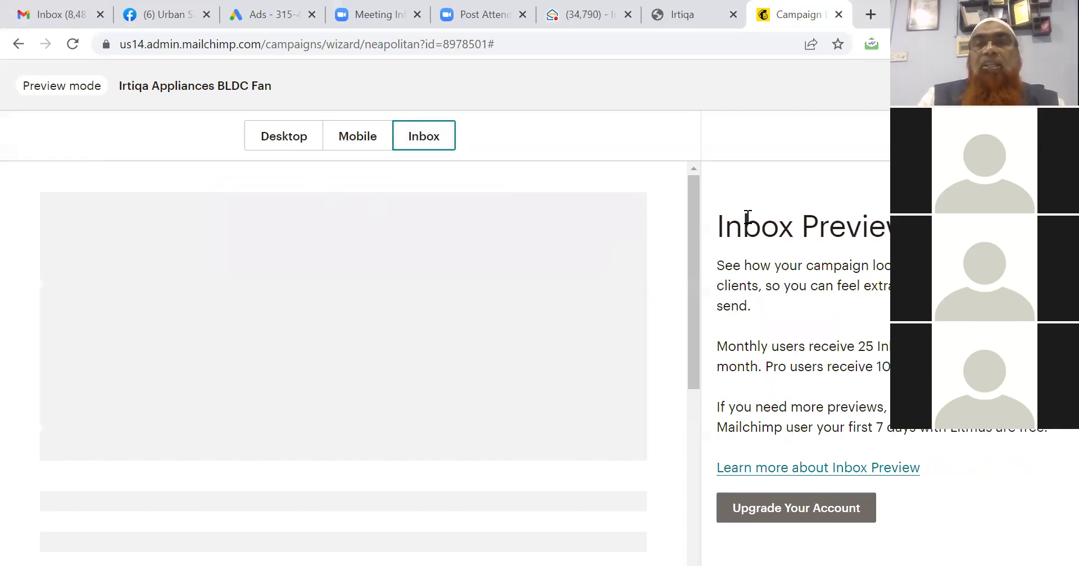
click(1055, 86)
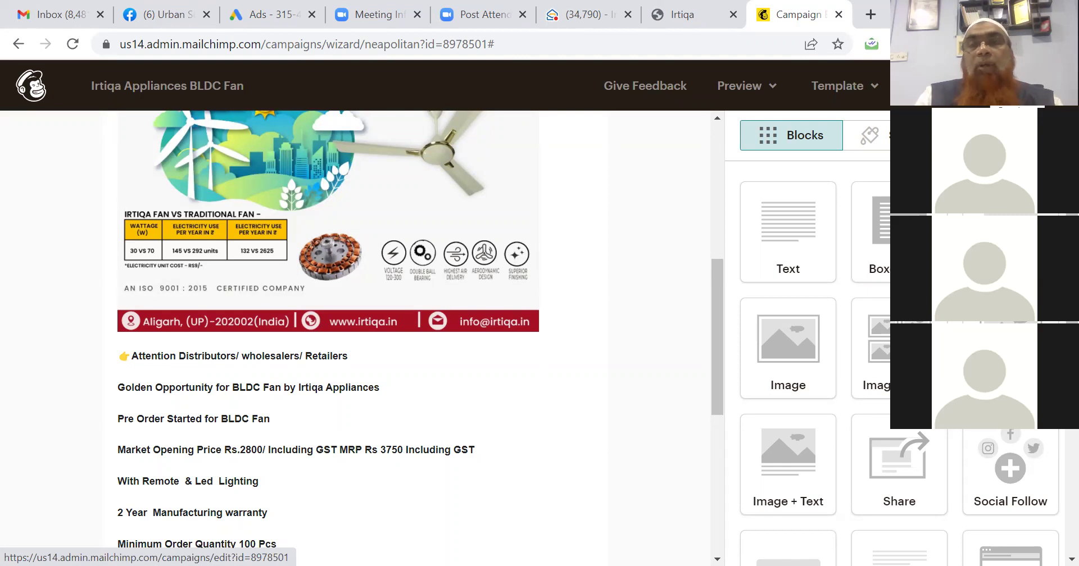
Review the campaign checklist's To, From, Subject, Content and Settings, showing 113 recipients ready.
click(1011, 85)
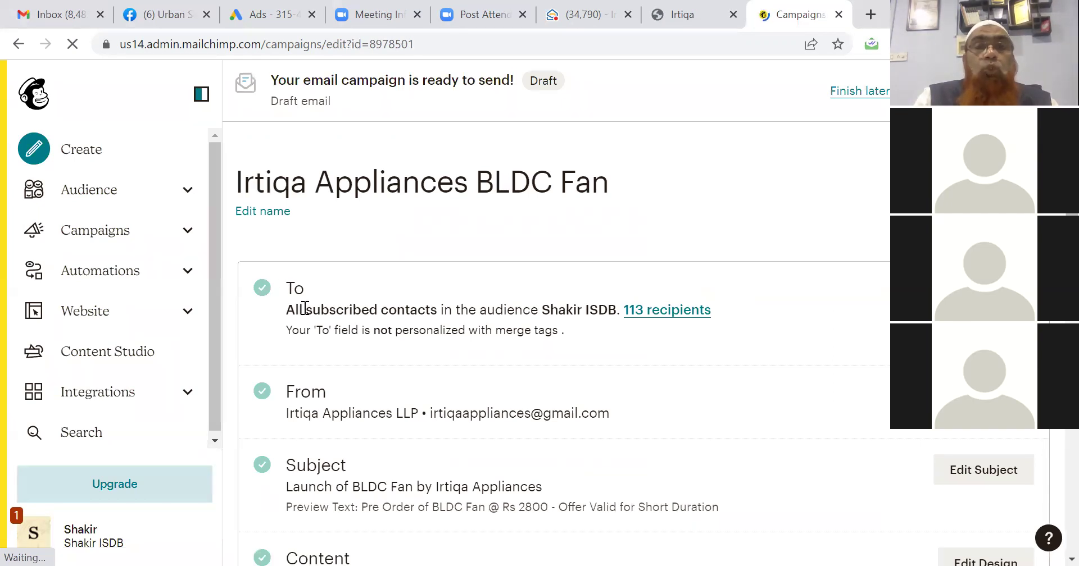
scroll(325, 326, down, 2)
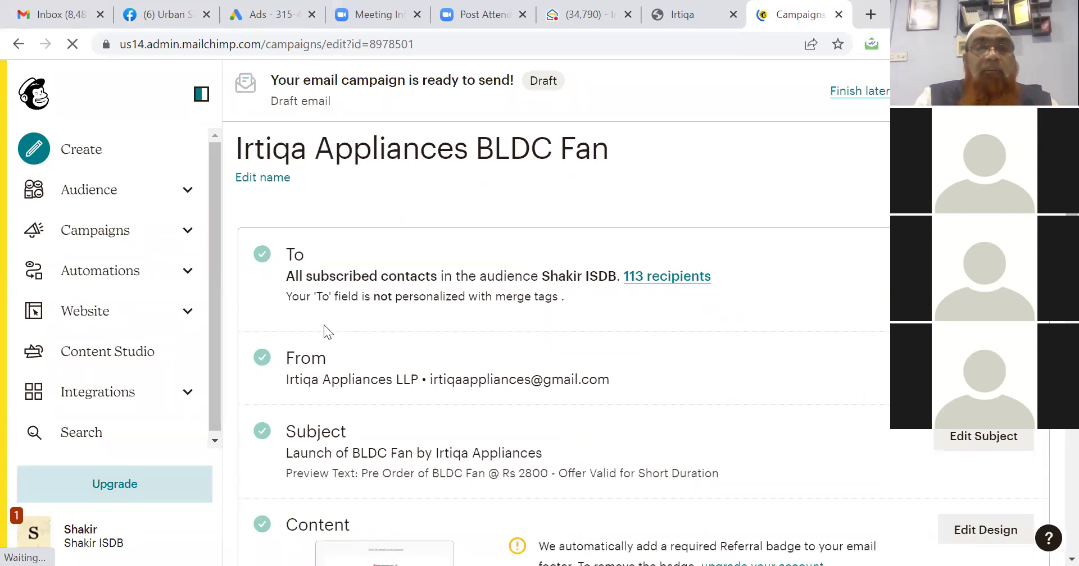
scroll(324, 324, down, 5)
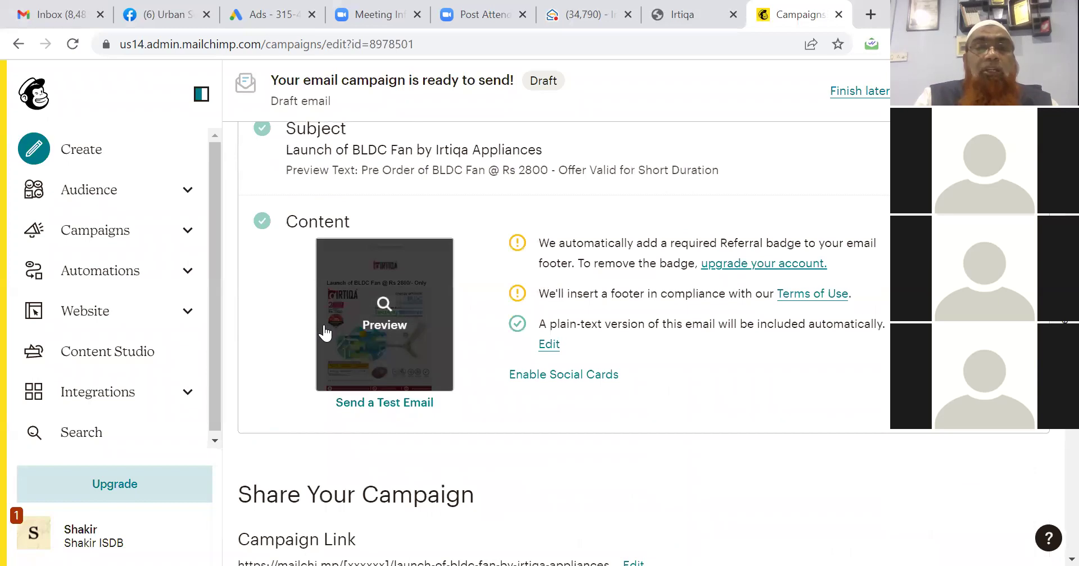
scroll(324, 326, down, 5)
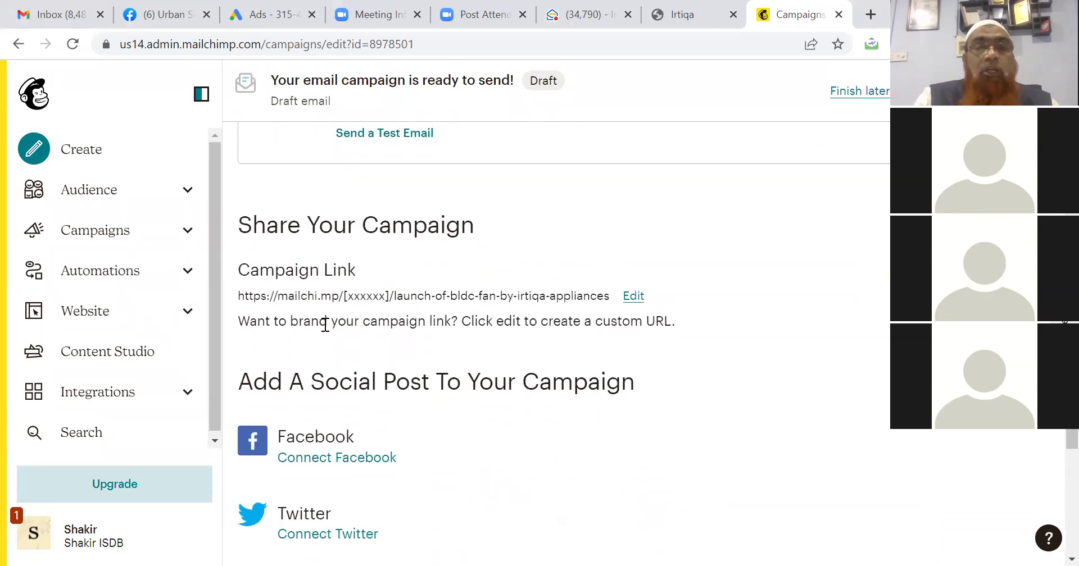
scroll(324, 325, down, 5)
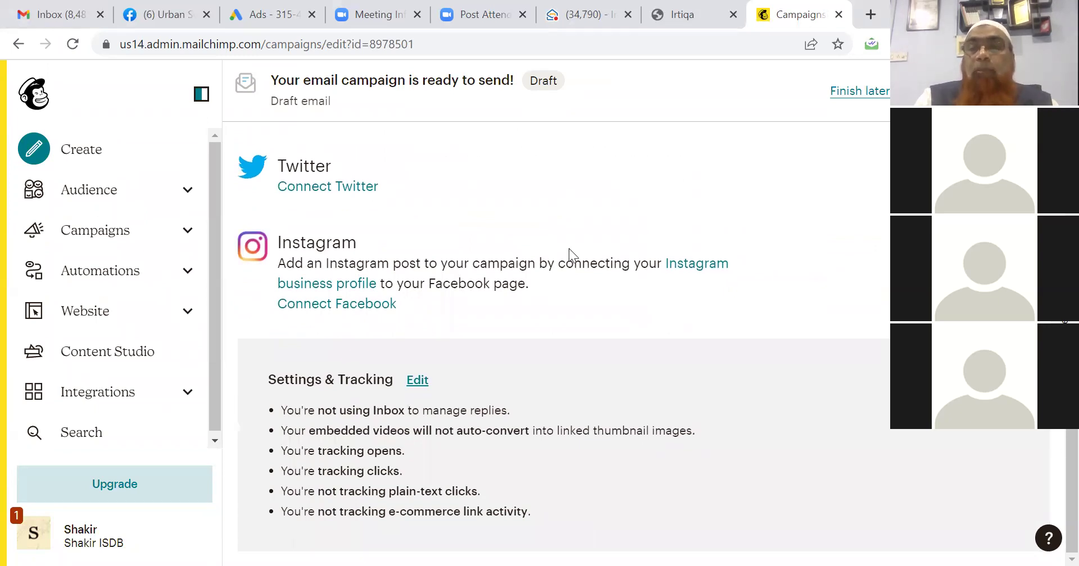
drag(1072, 448, 1072, 118)
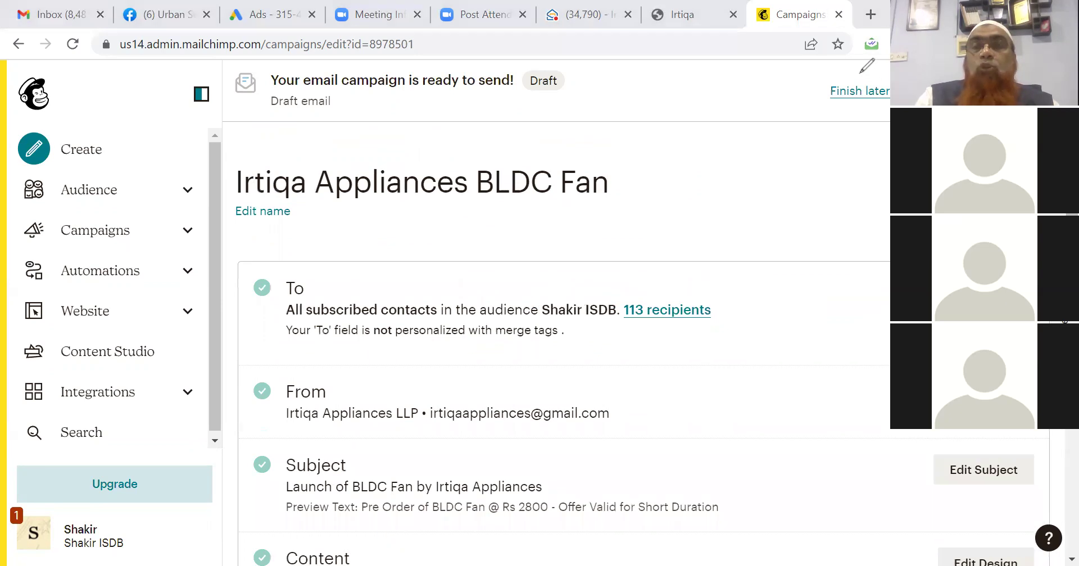
drag(858, 99, 890, 72)
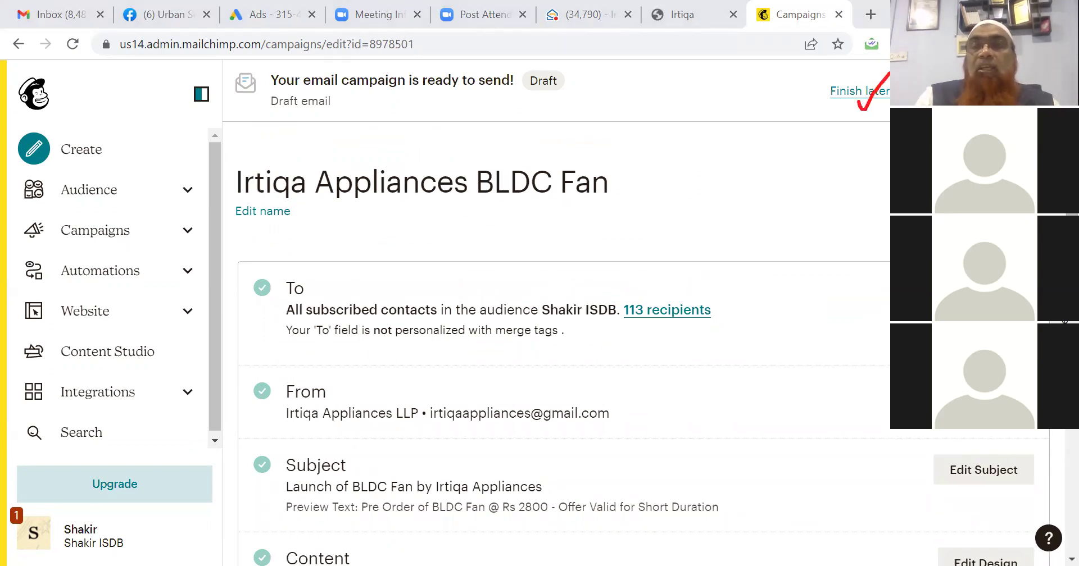
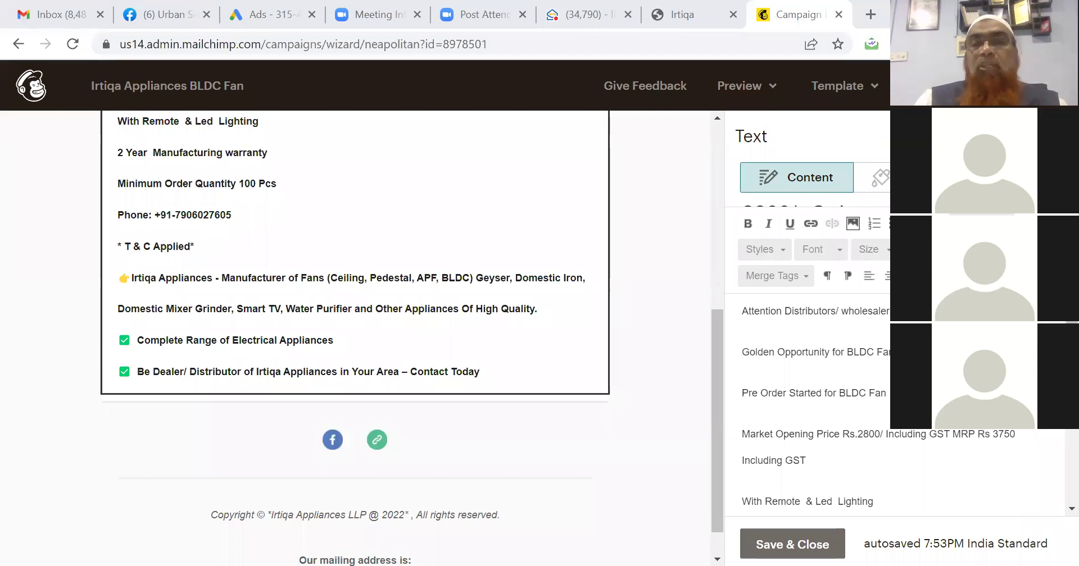
Delete the body text from 'Attention' to 'Contact Today', leaving only the 'Launch of BLDC Fan @ Rs 2800/- Only' heading.
click(784, 363)
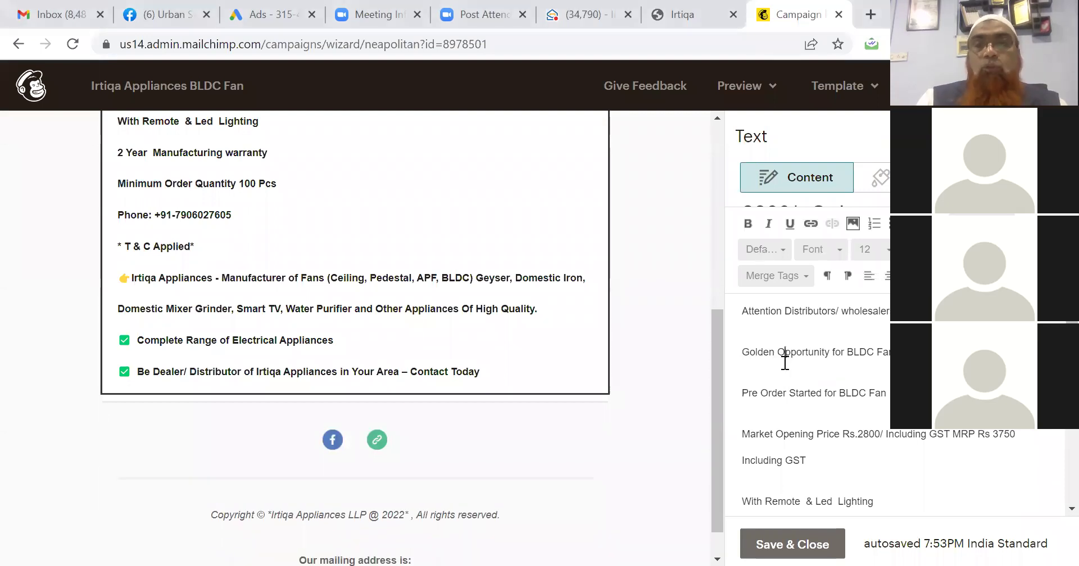
scroll(785, 363, up, 1)
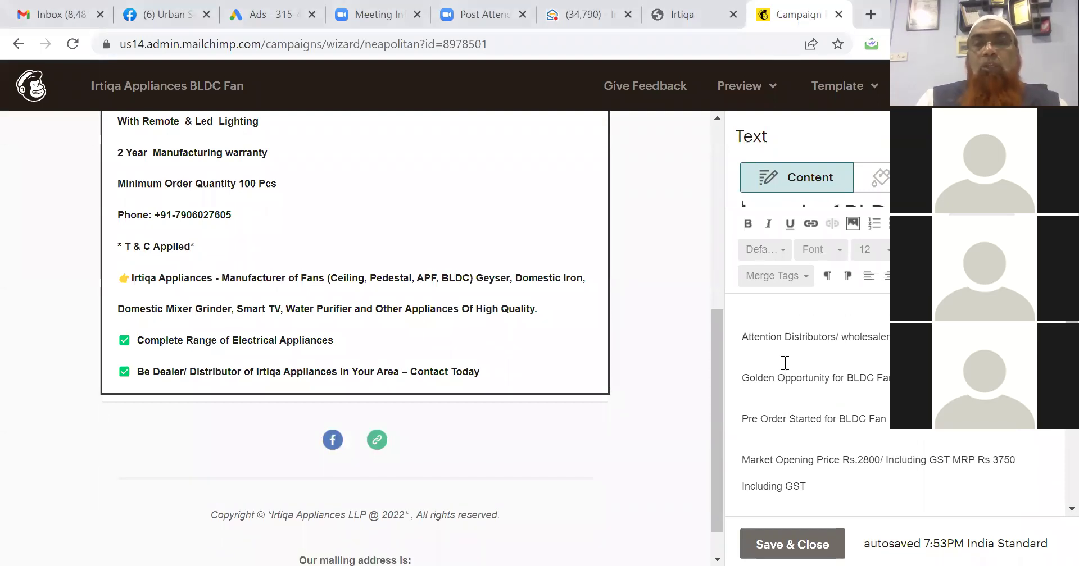
click(754, 321)
drag(743, 336, 807, 494)
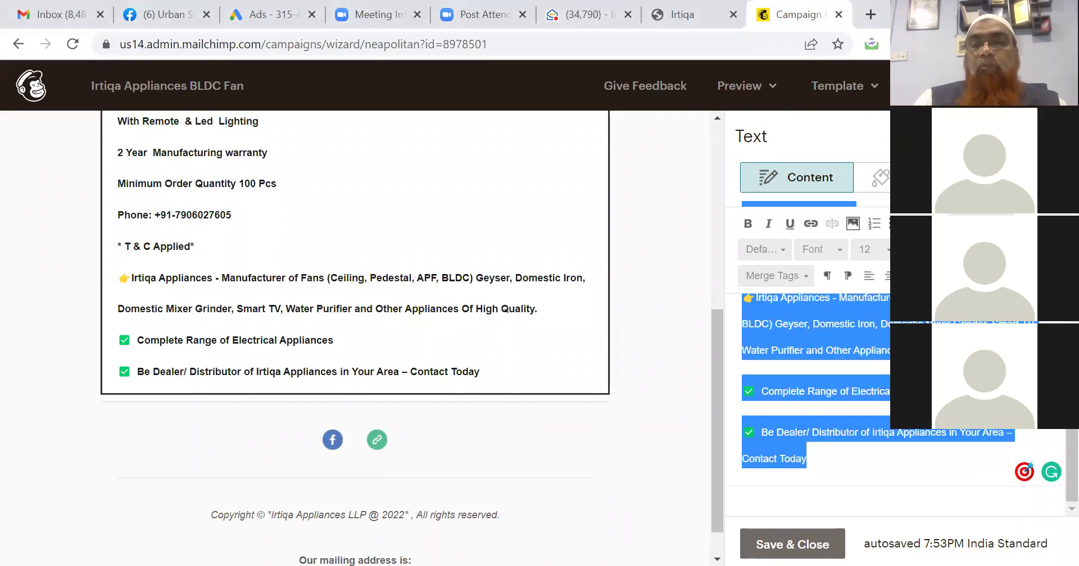
key(BackSpace)
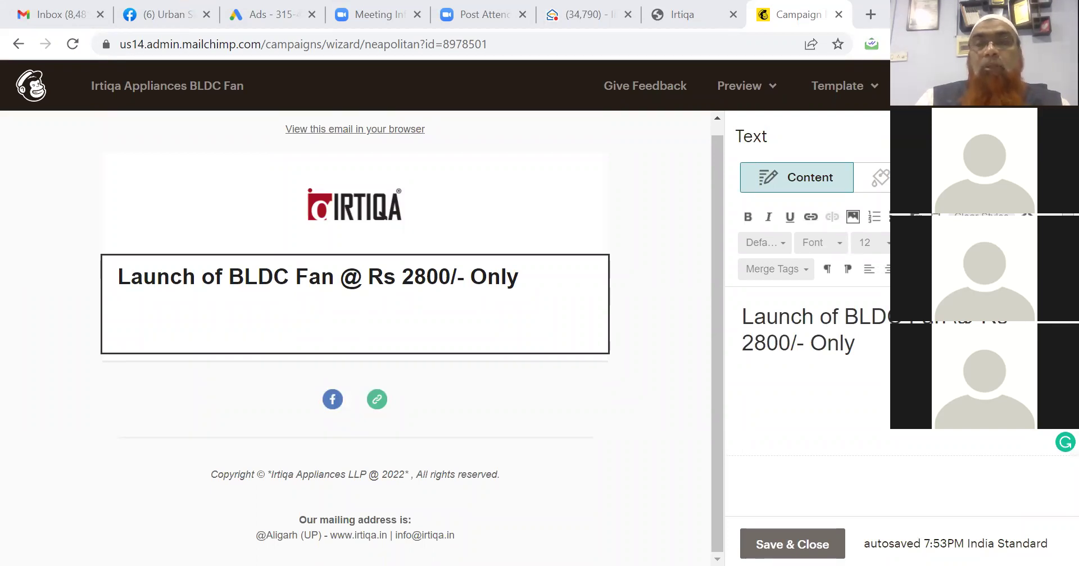
Paste the fan-launch body text below the heading and correct 'WholeSellers' to 'wholesalers'.
key(Return)
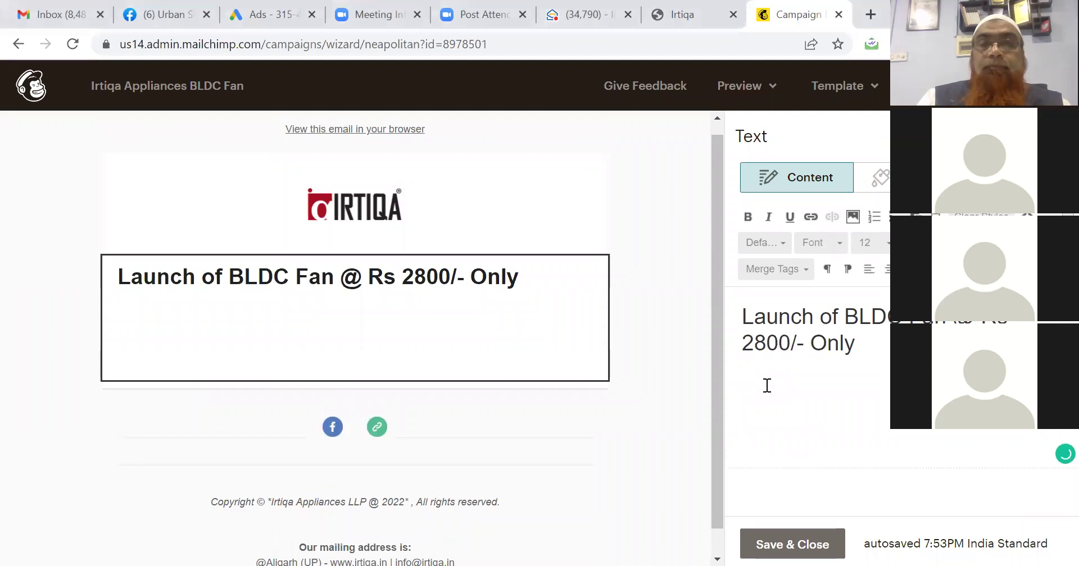
key(ctrl+v)
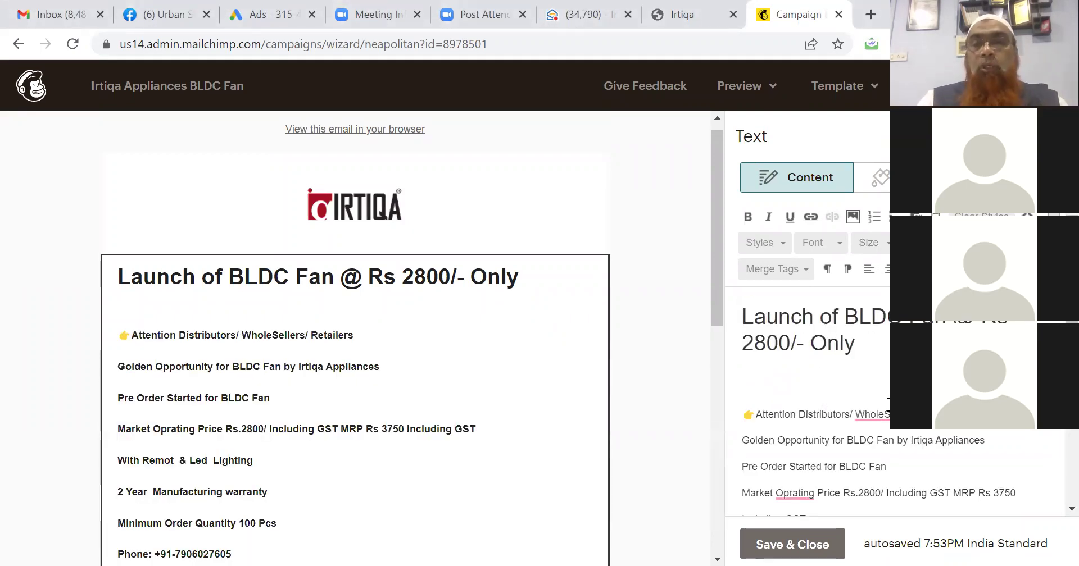
right_click(868, 414)
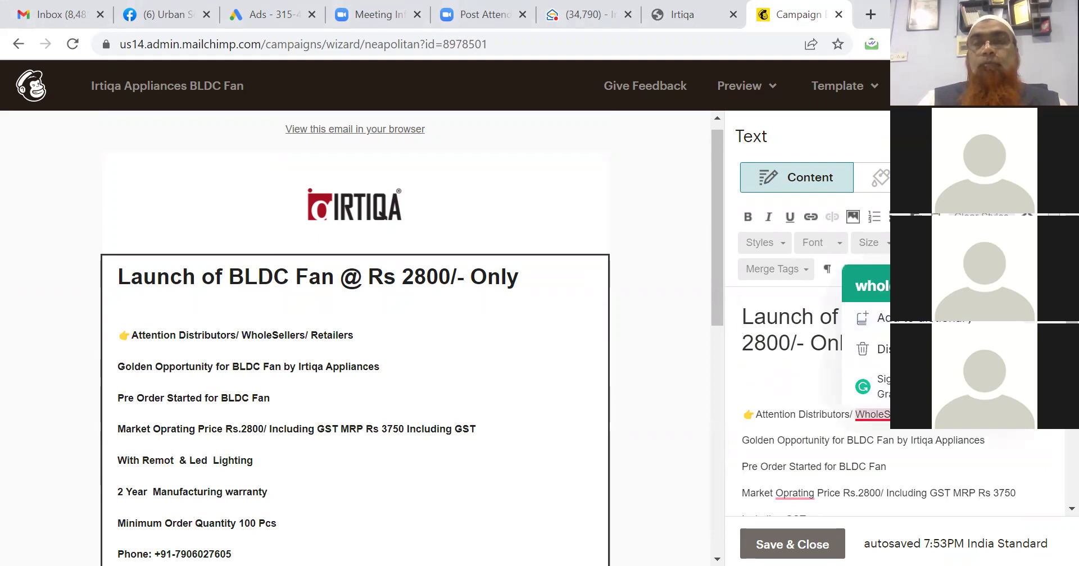
click(868, 281)
Select the body text under the heading, then undo an accidental horizontal line insertion.
click(801, 377)
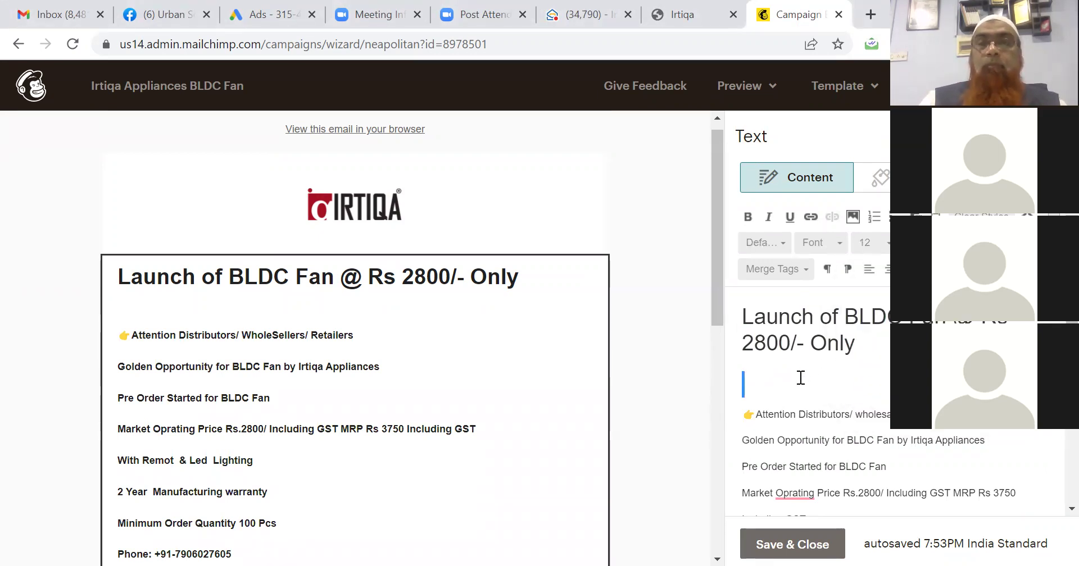
key(shift+Down)
key(shift+Down)
key(shift+Down)
key(shift+Down)
key(shift+Down)
key(shift+Down)
key(ctrl+shift+End)
key(shift+Up)
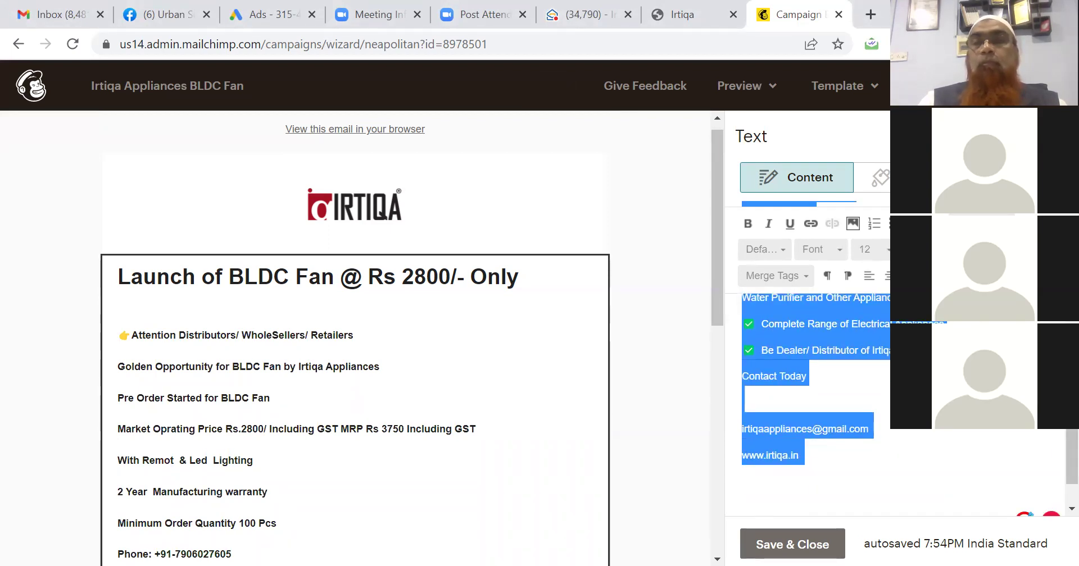
click(953, 276)
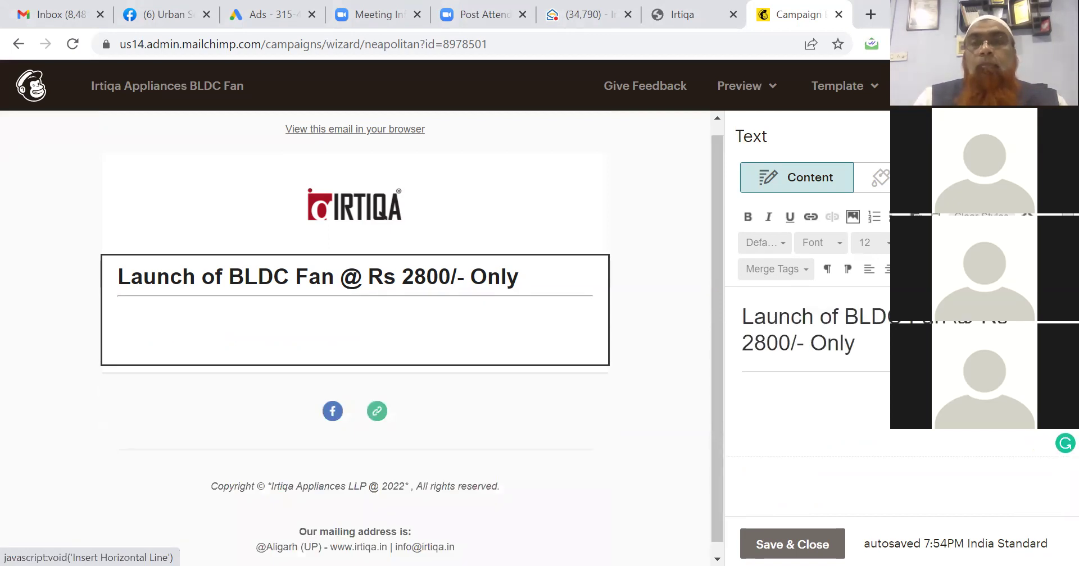
key(ctrl+z)
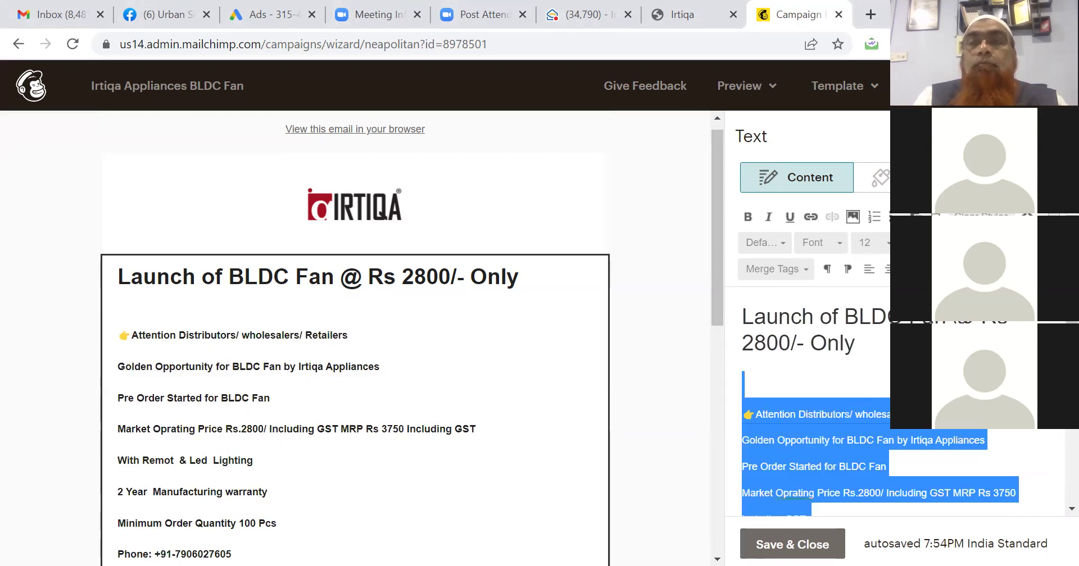
click(880, 178)
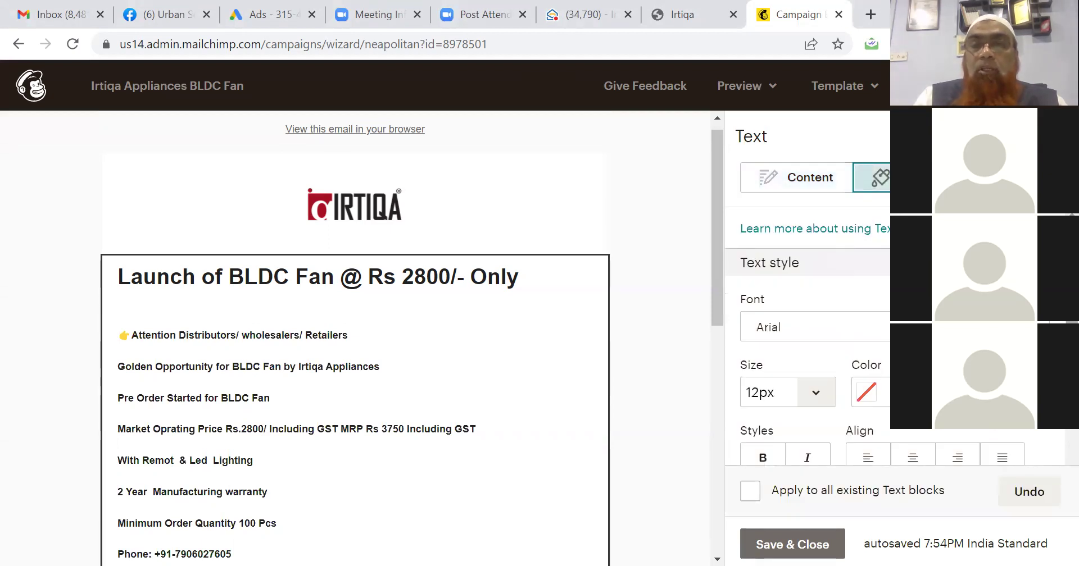
Keep Normal line height, apply the style to all existing text blocks, and centre-align the text.
right_click(798, 163)
click(1054, 434)
scroll(1055, 435, down, 3)
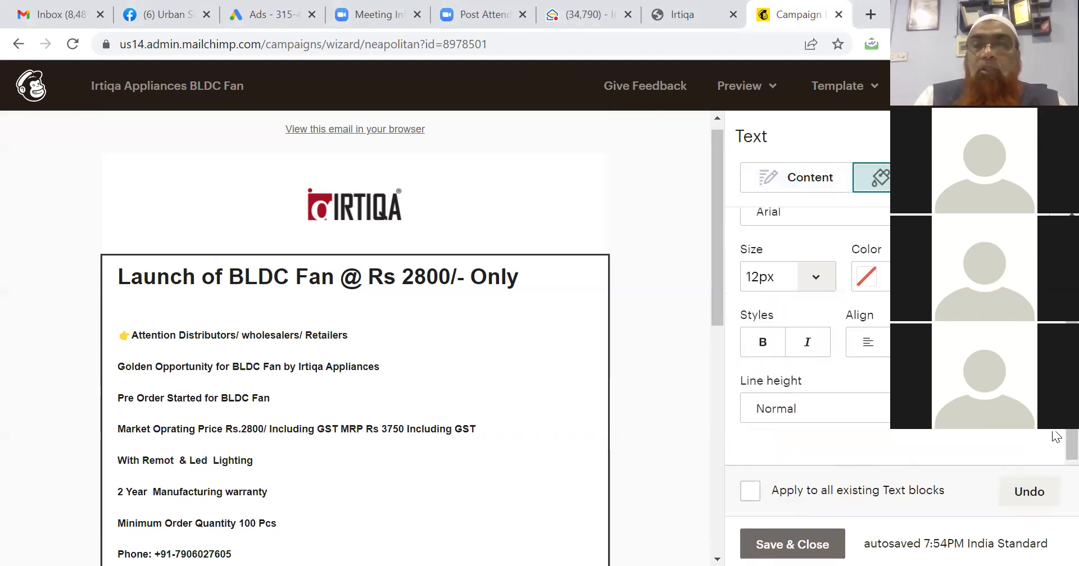
click(950, 409)
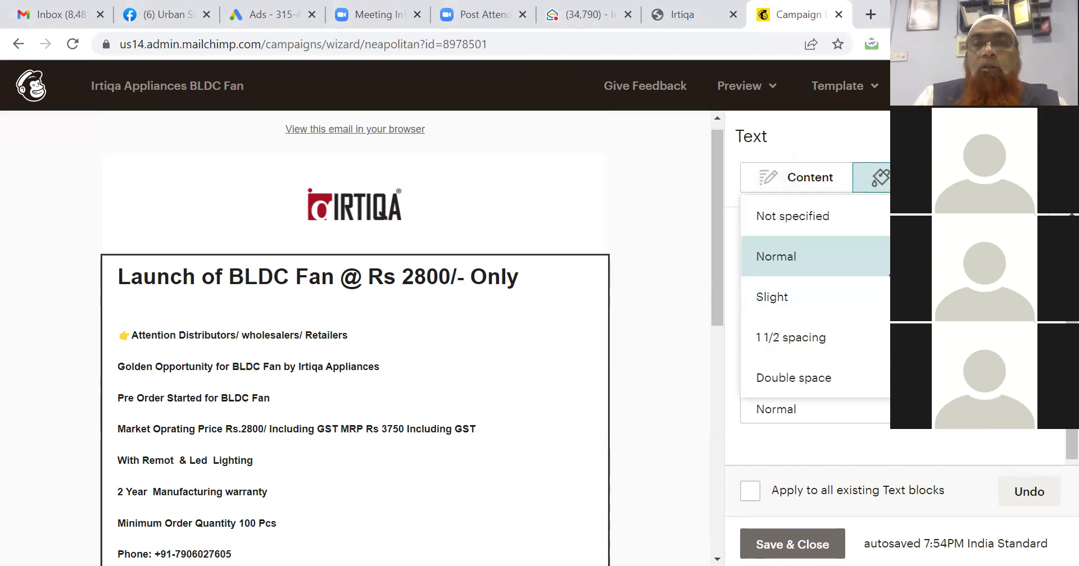
click(949, 256)
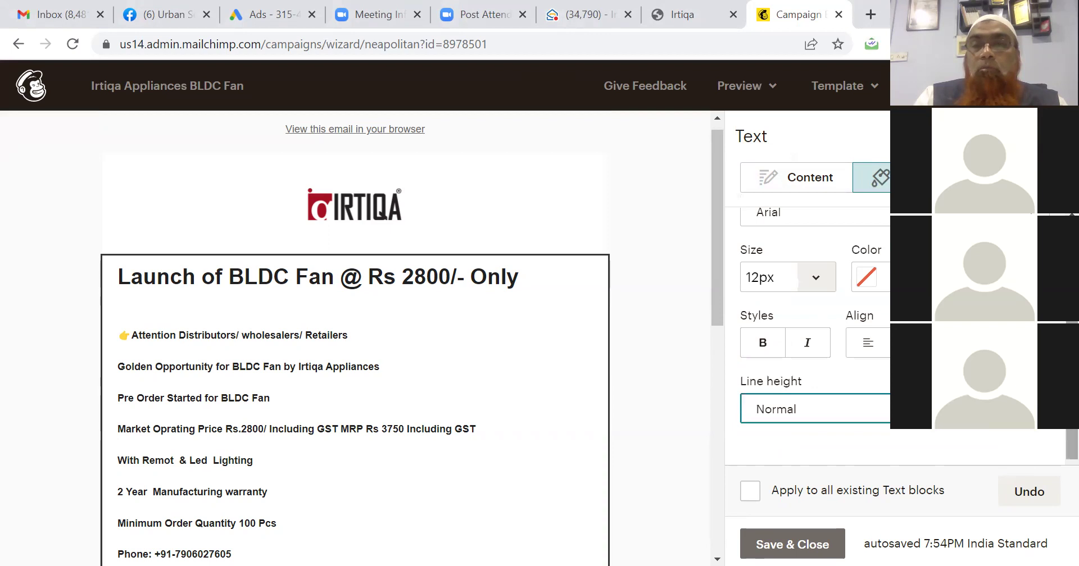
click(748, 487)
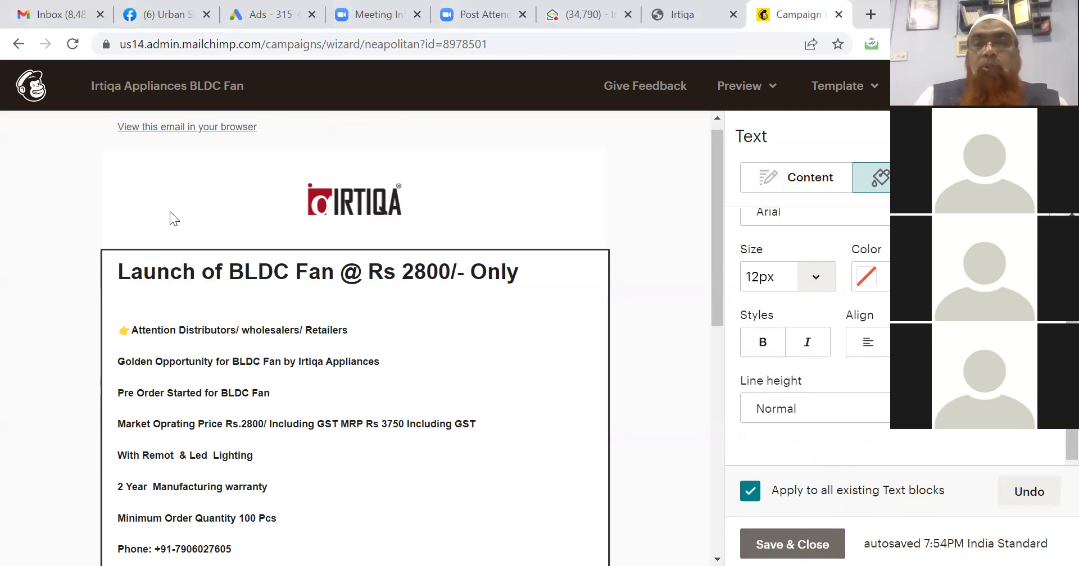
right_click(1052, 433)
click(1054, 443)
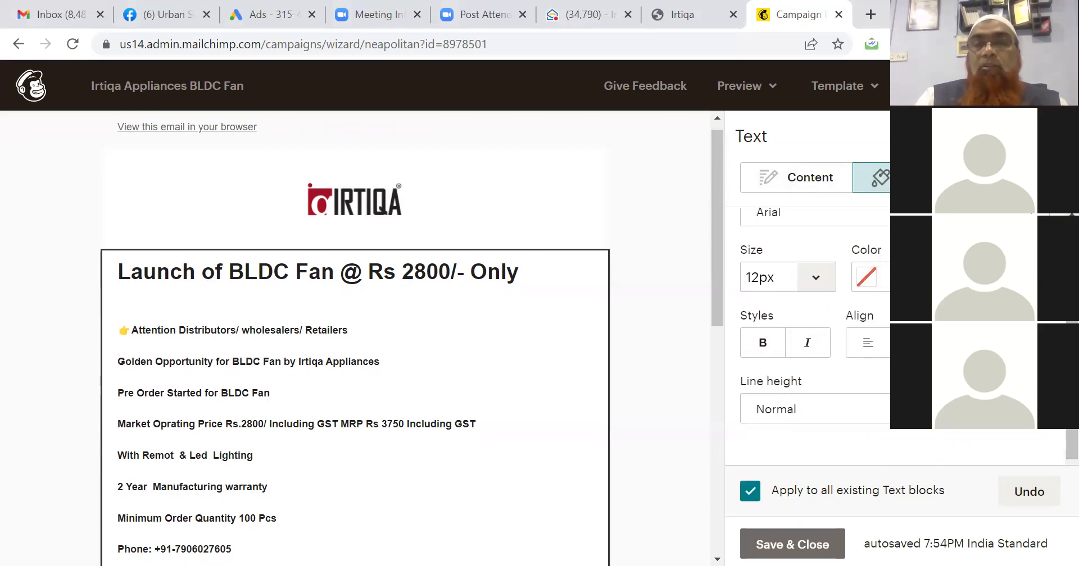
click(913, 343)
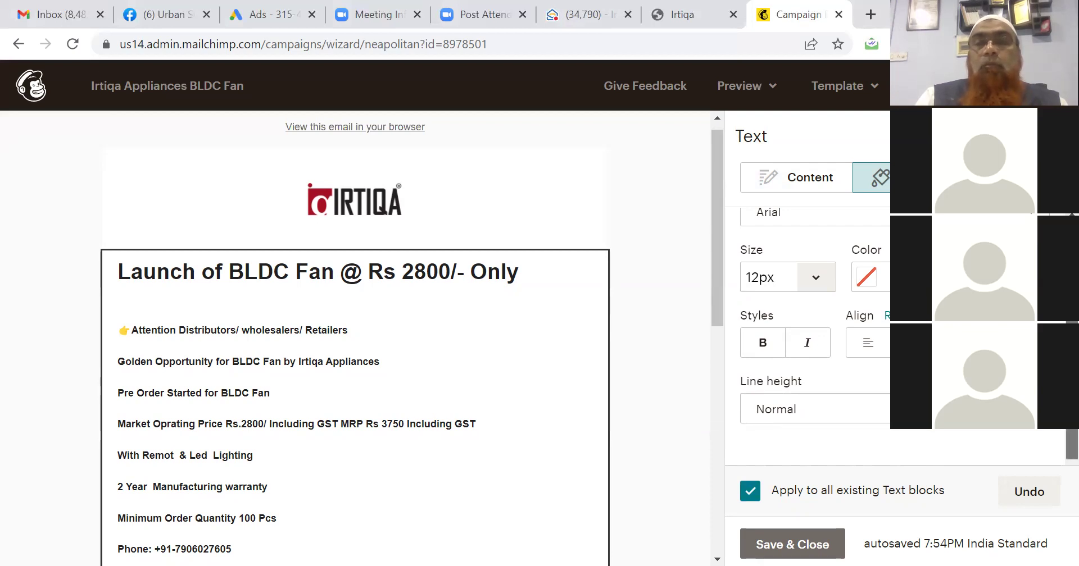
Confirm the text block stays at 1 column in its layout settings, then return to the content editor.
scroll(809, 337, up, 2)
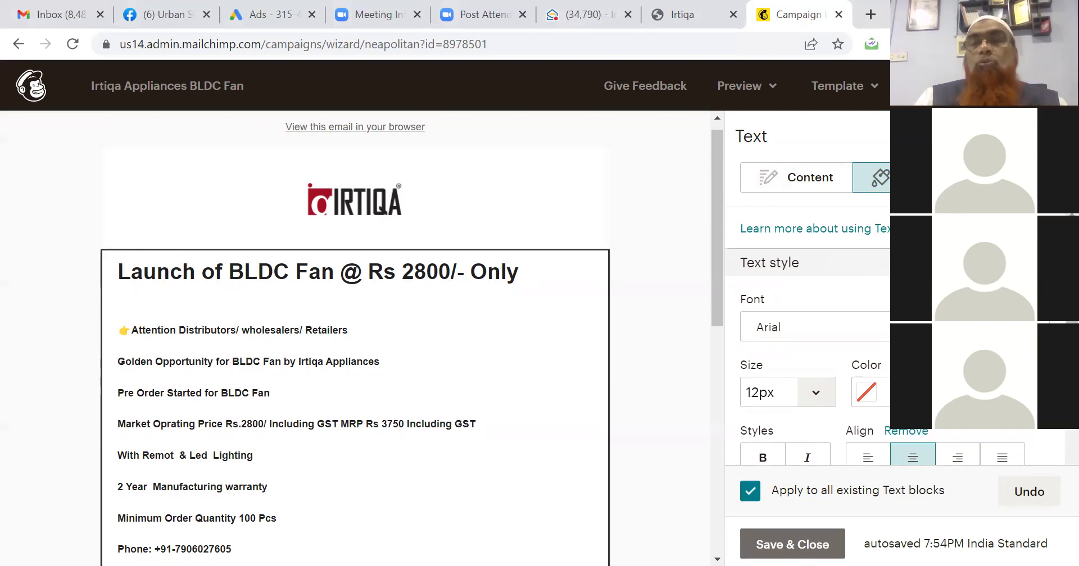
click(1007, 177)
click(1006, 283)
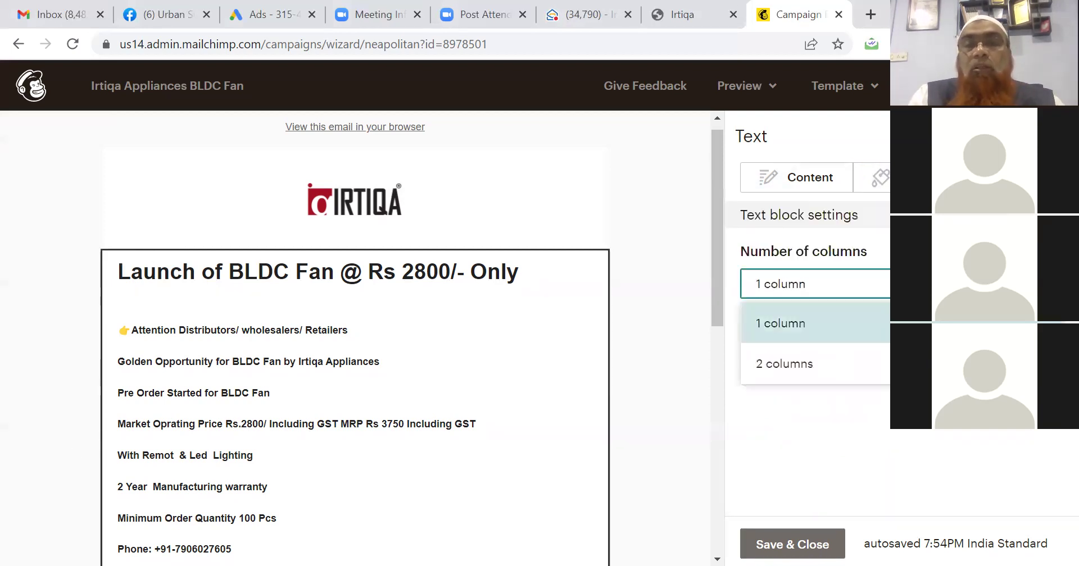
click(1005, 284)
click(812, 177)
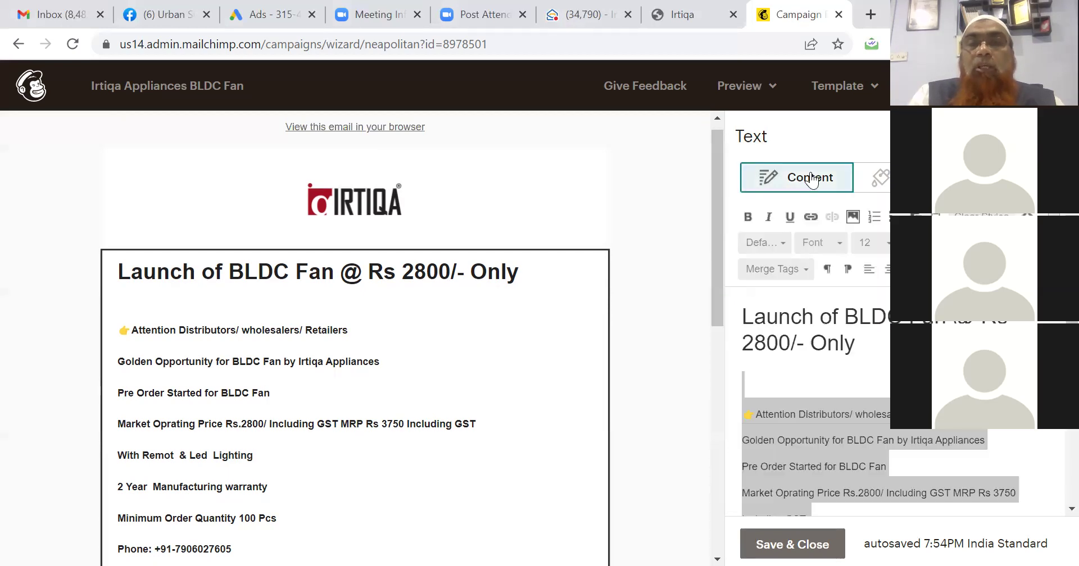
Insert BLDC FAN - 1.jpg on a new line below the heading, resized to 300 × 300.
click(888, 368)
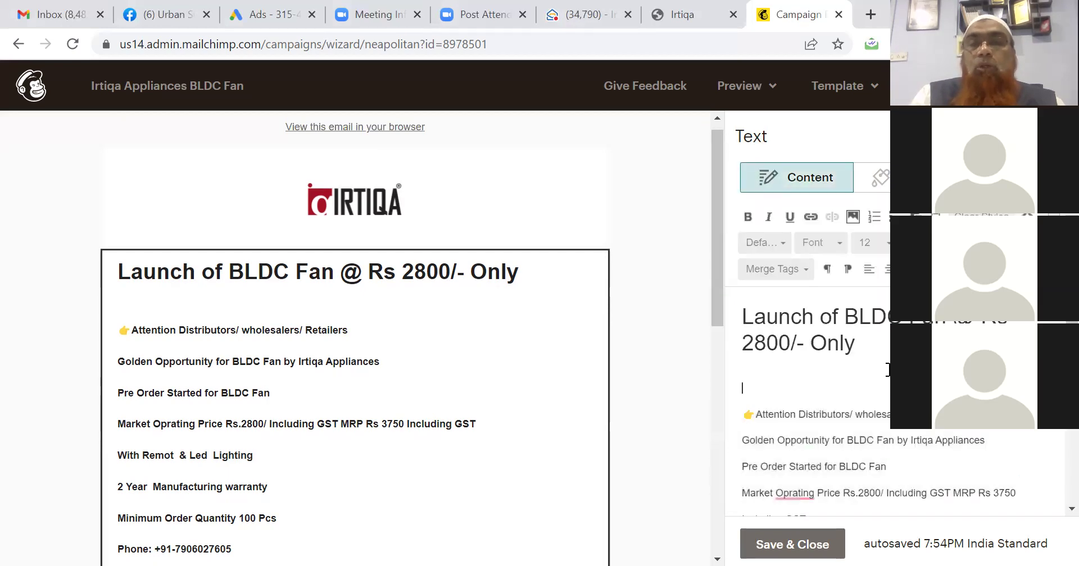
key(Return)
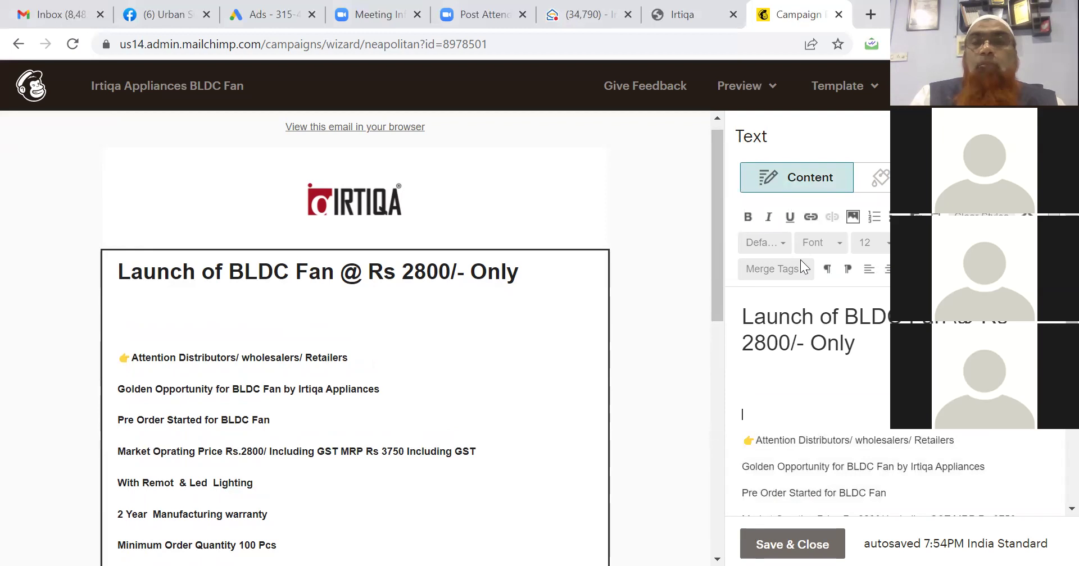
click(852, 217)
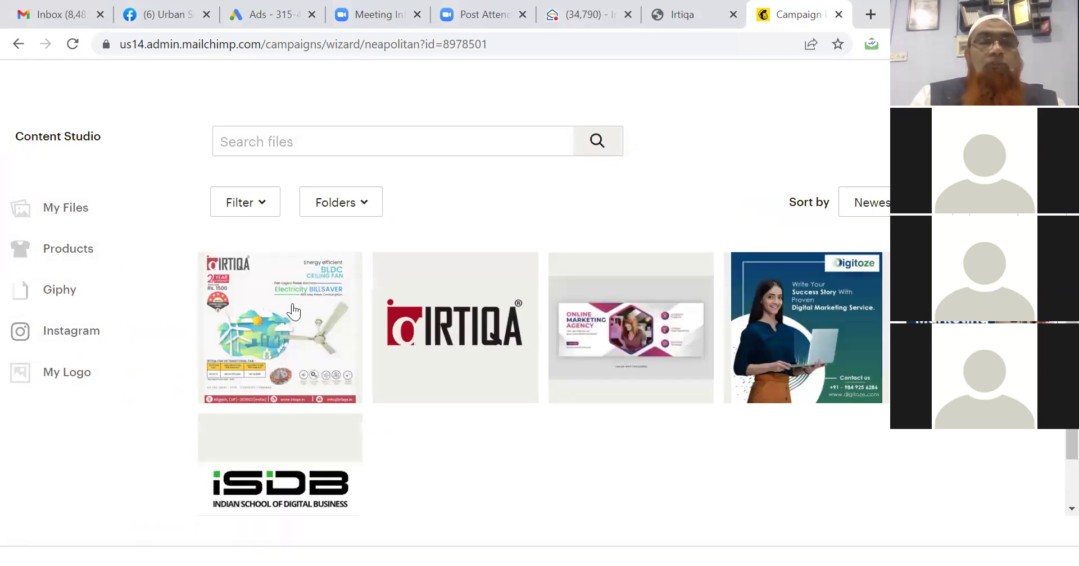
click(293, 312)
click(926, 141)
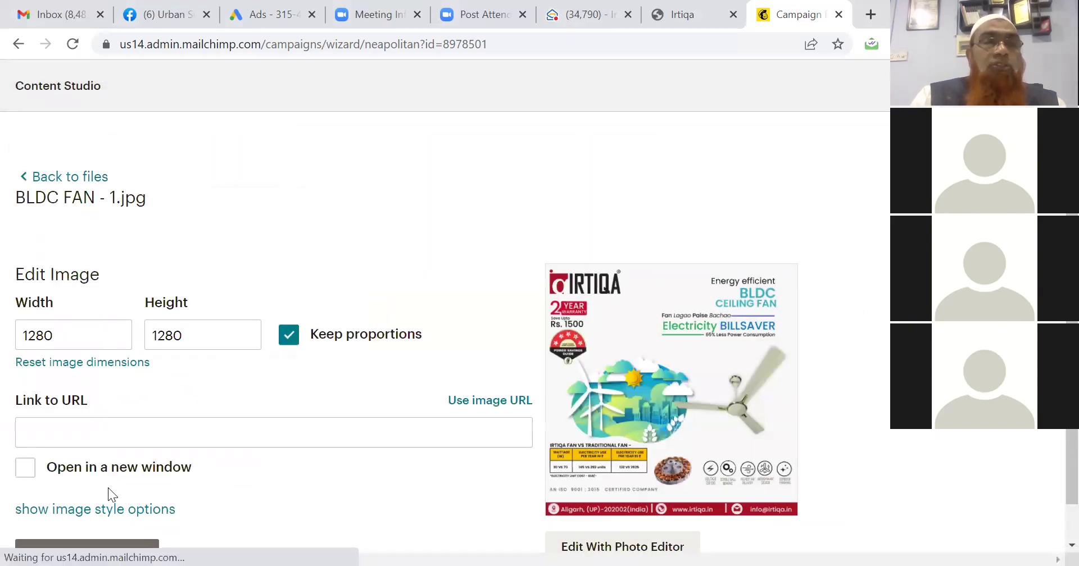
click(88, 335)
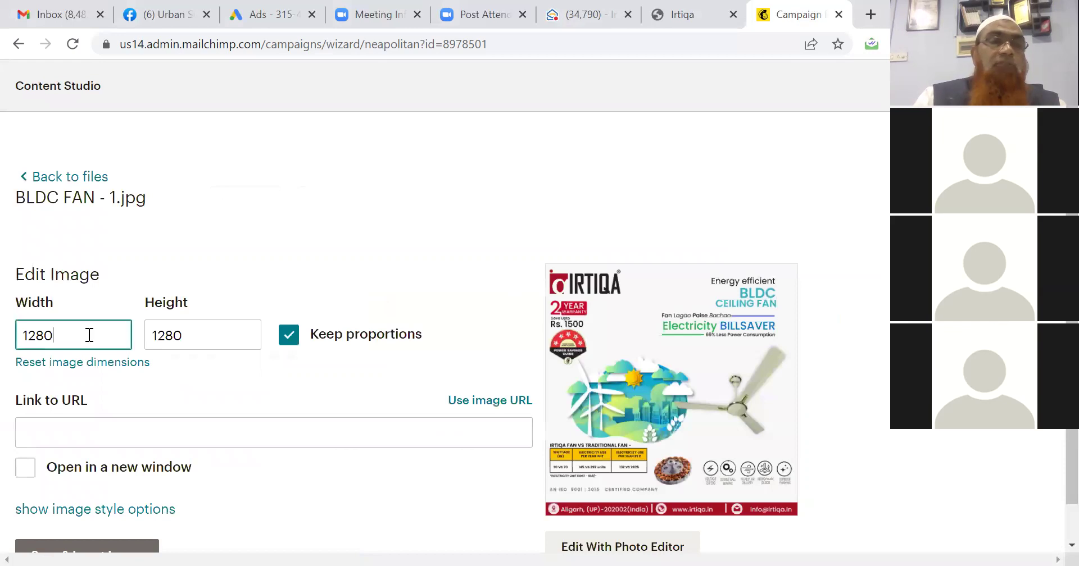
key(BackSpace)
key(BackSpace)
key(BackSpace)
key(BackSpace)
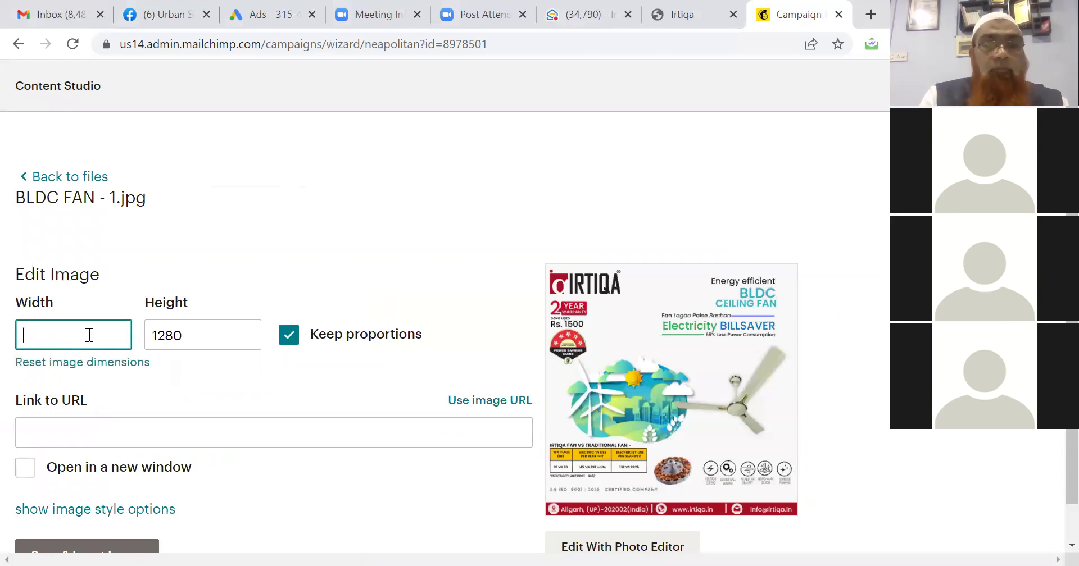
text(300)
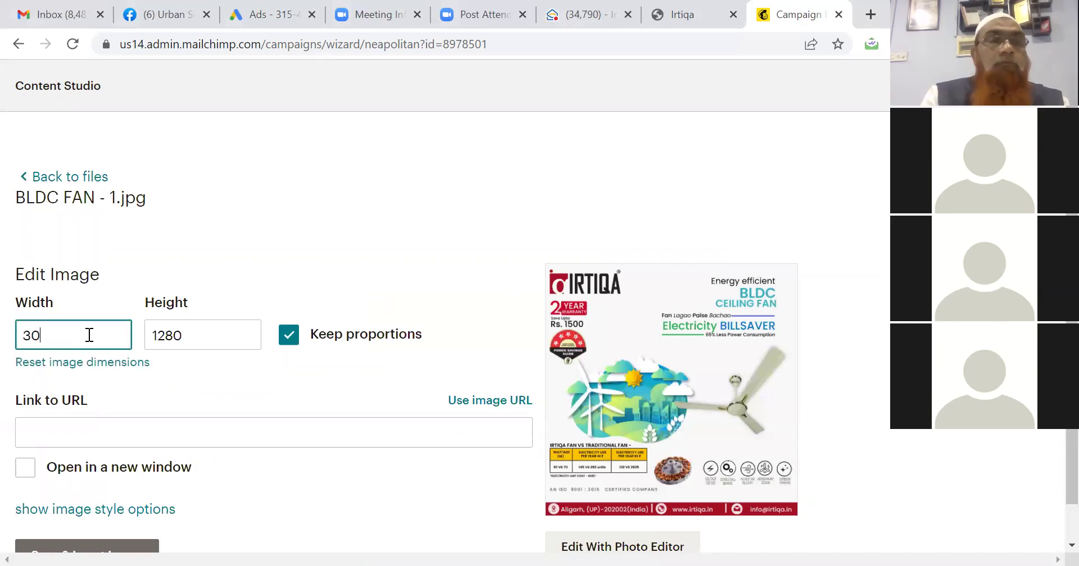
click(201, 337)
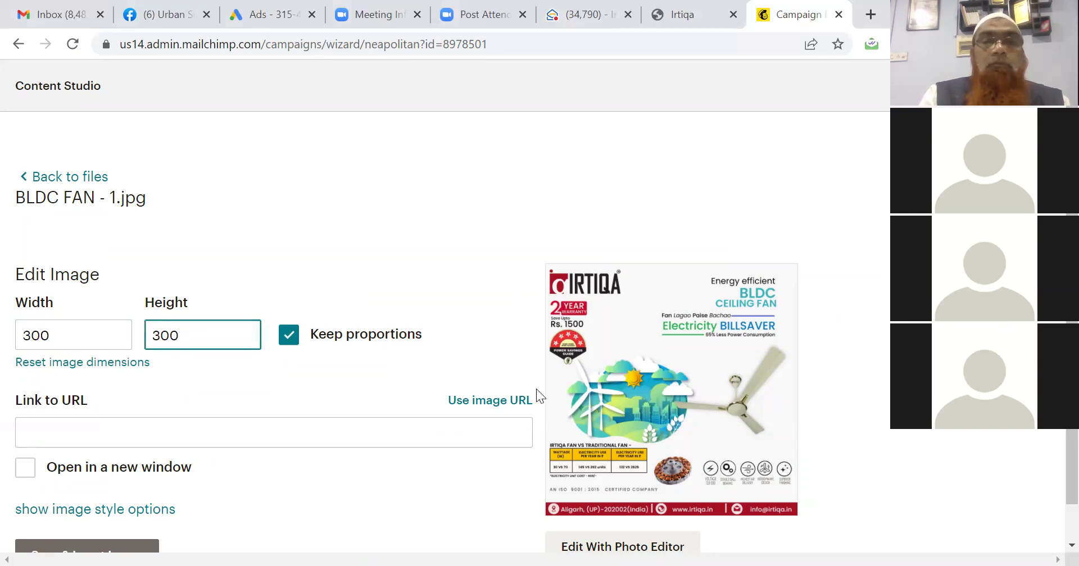
click(497, 293)
scroll(497, 293, down, 1)
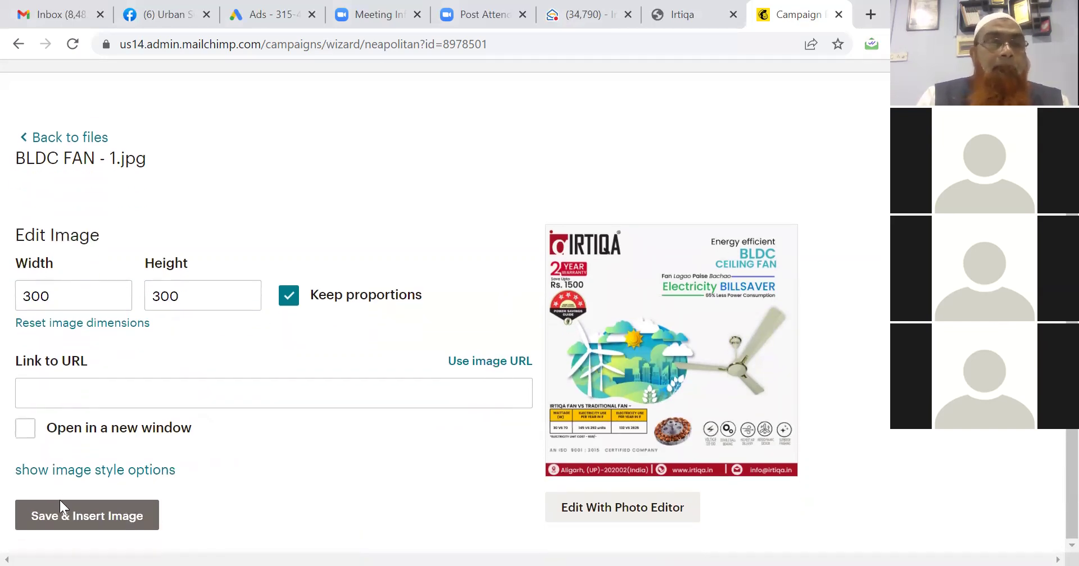
click(61, 526)
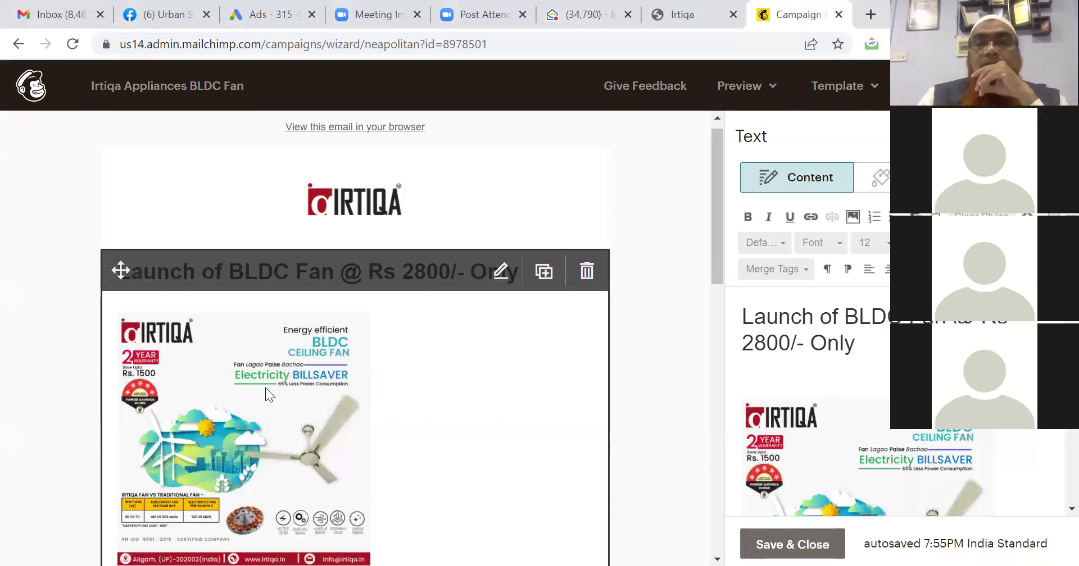
Check the Style settings, then align the fan poster image to the left.
click(839, 428)
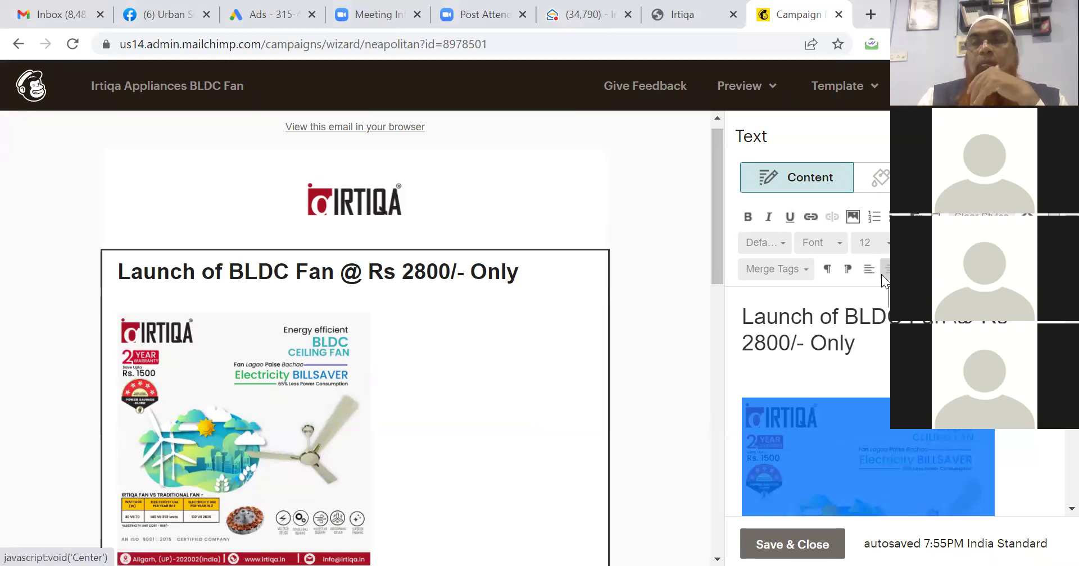
click(877, 177)
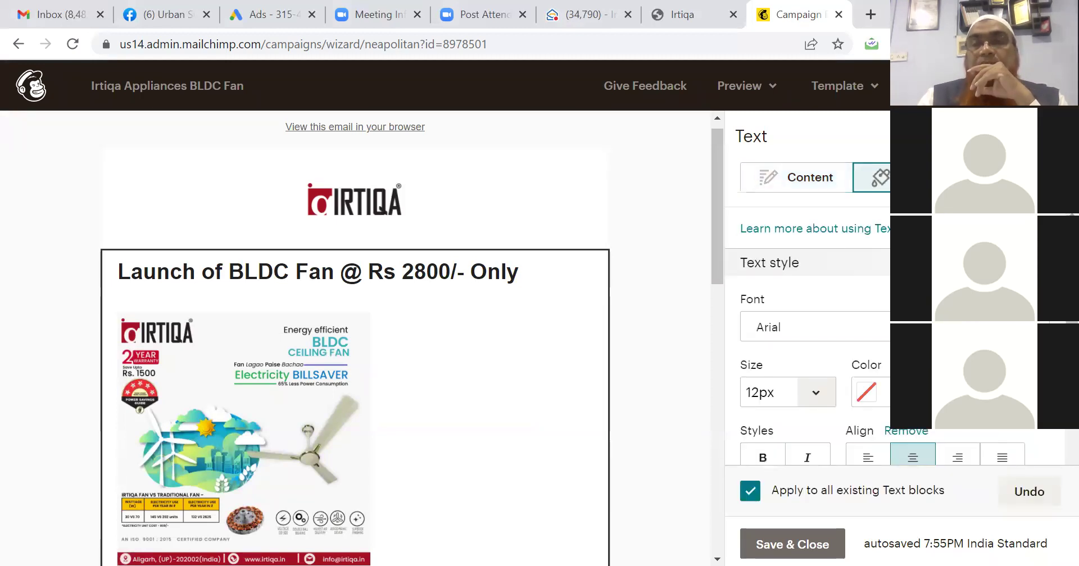
scroll(1054, 464, down, 2)
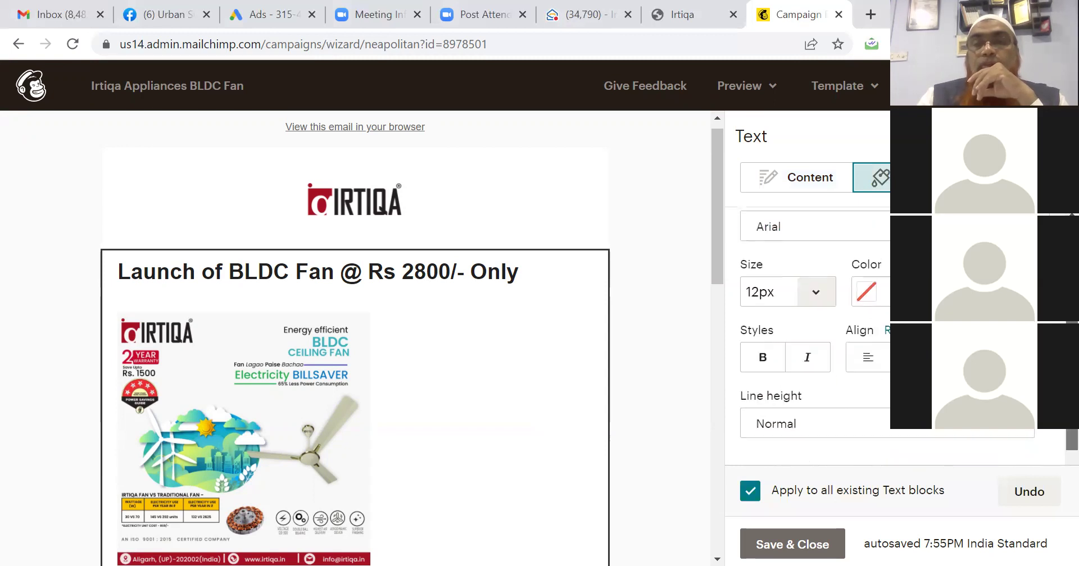
scroll(1054, 463, up, 2)
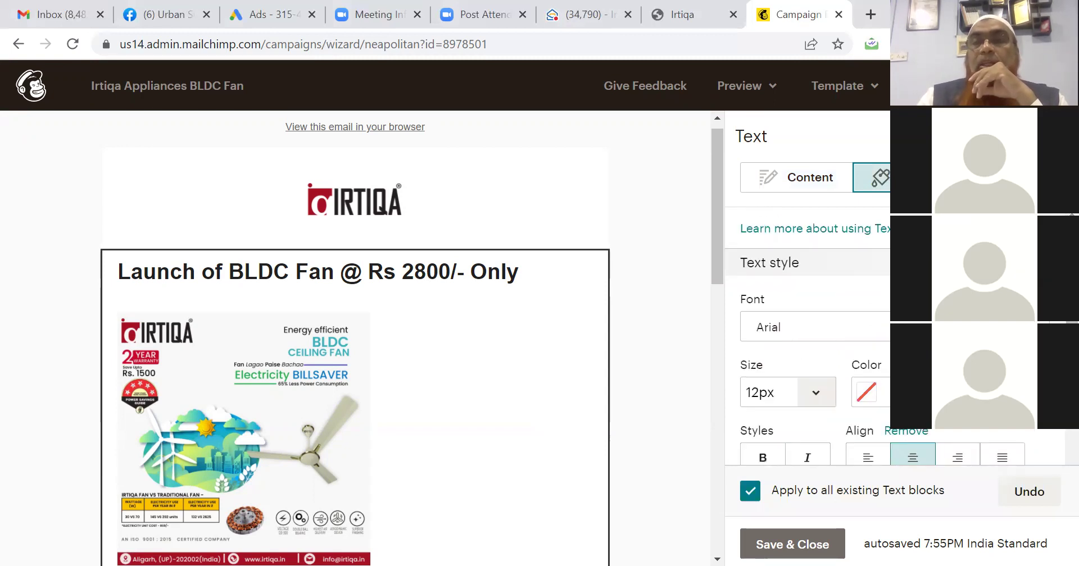
click(793, 179)
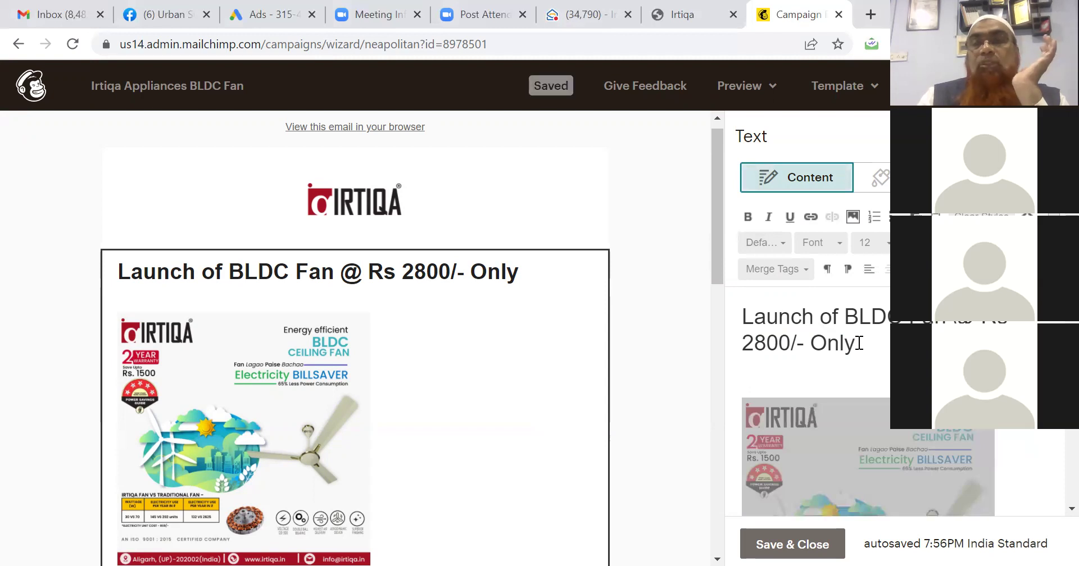
click(868, 270)
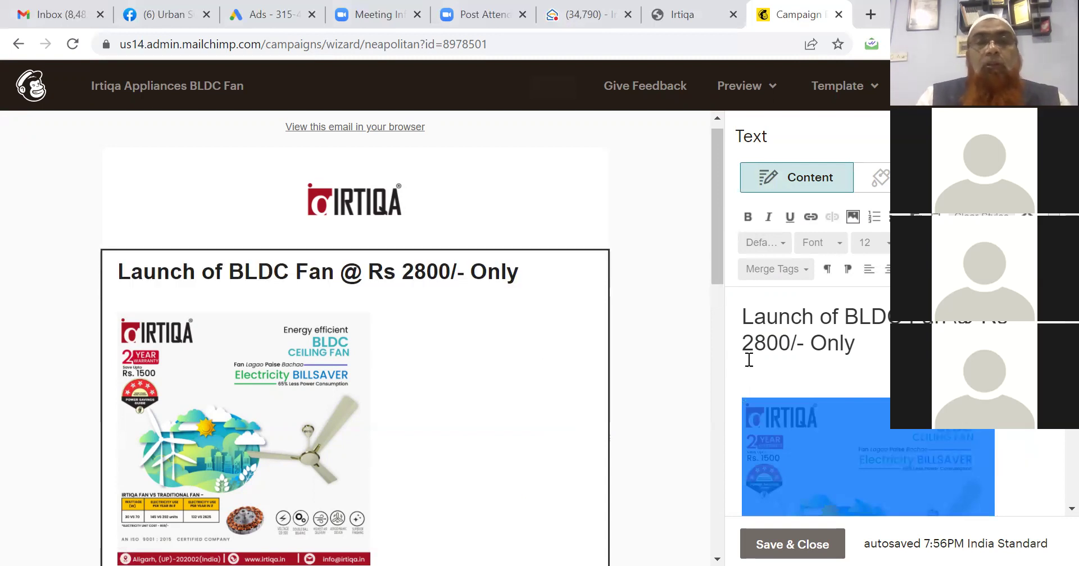
drag(716, 263, 703, 484)
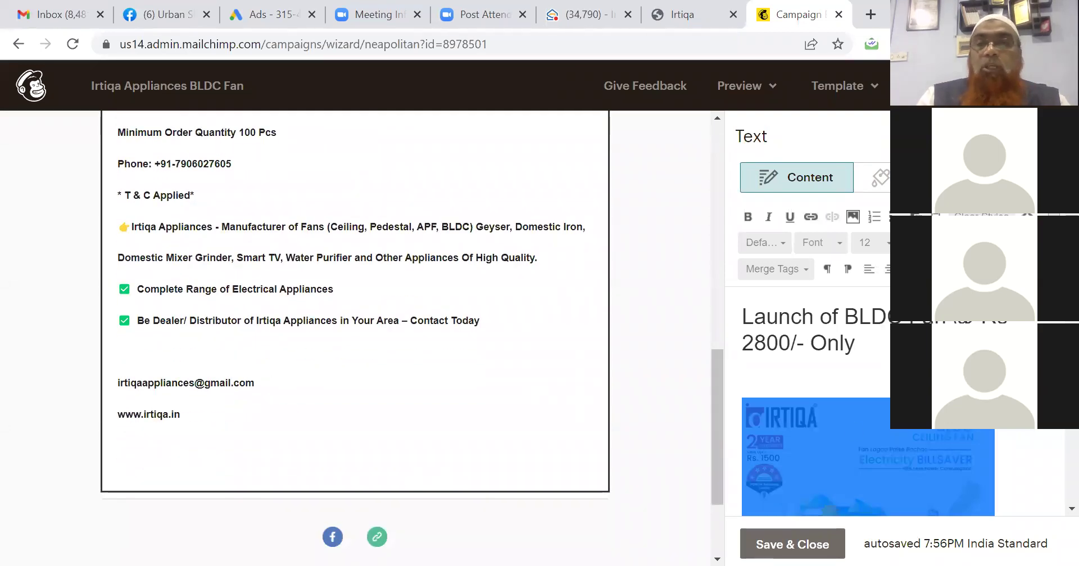
Join the e-mail and website lines onto the Contact Today line, separated by '|' bars.
scroll(1056, 452, down, 10)
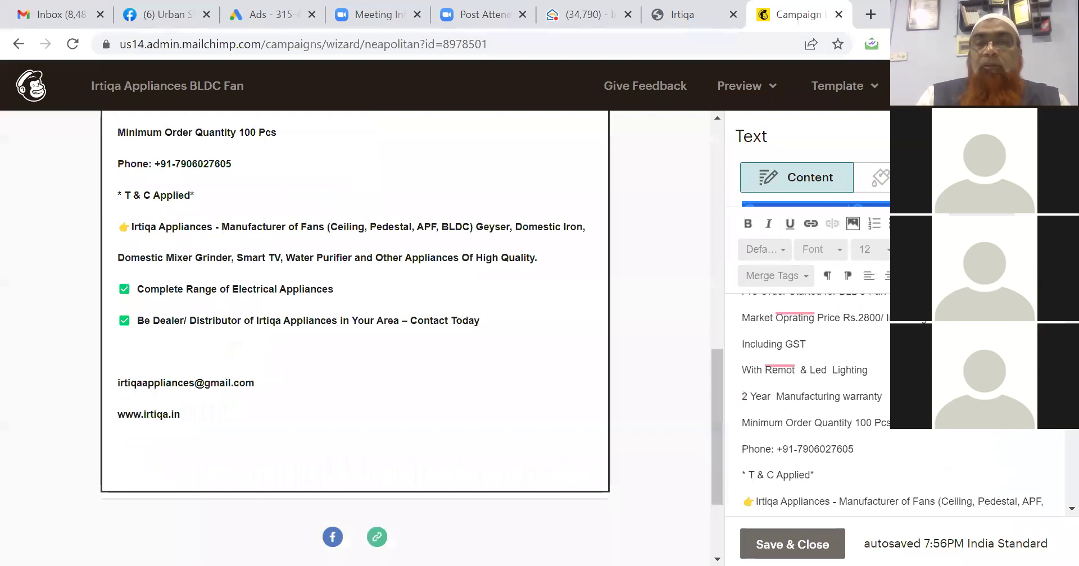
scroll(1056, 453, down, 3)
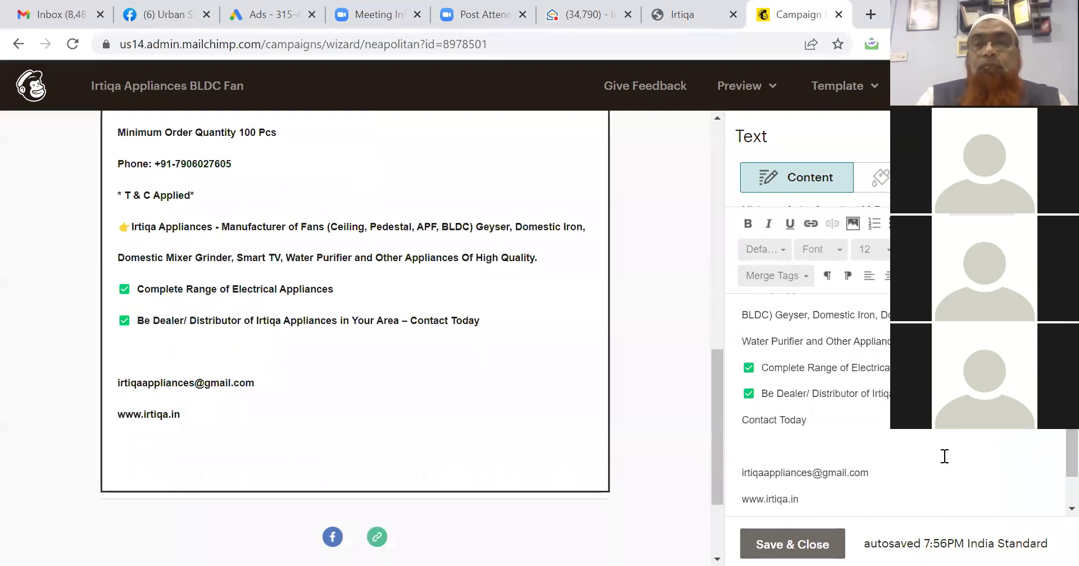
click(876, 427)
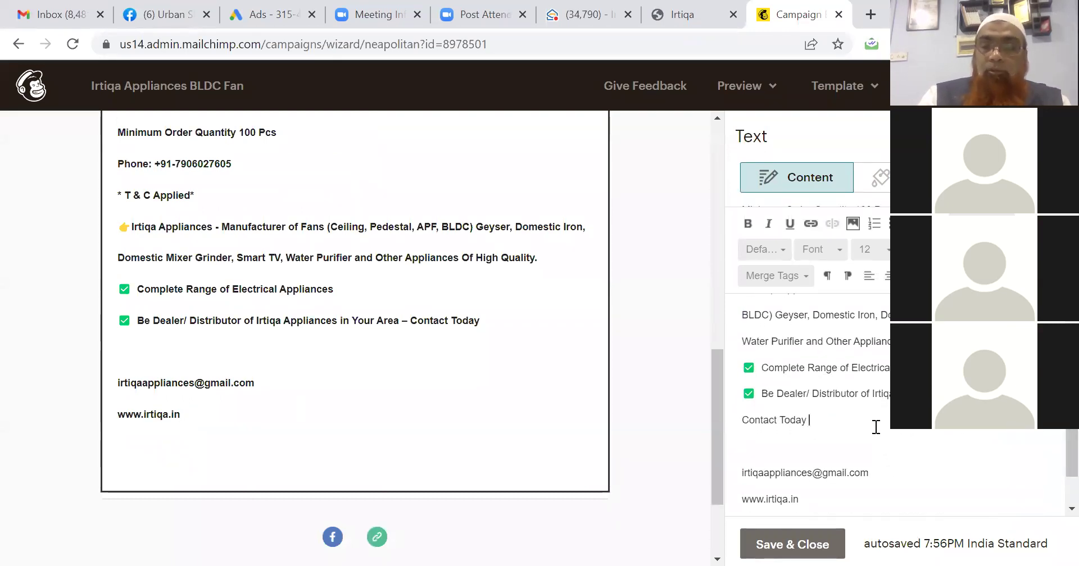
text(|)
key(Delete)
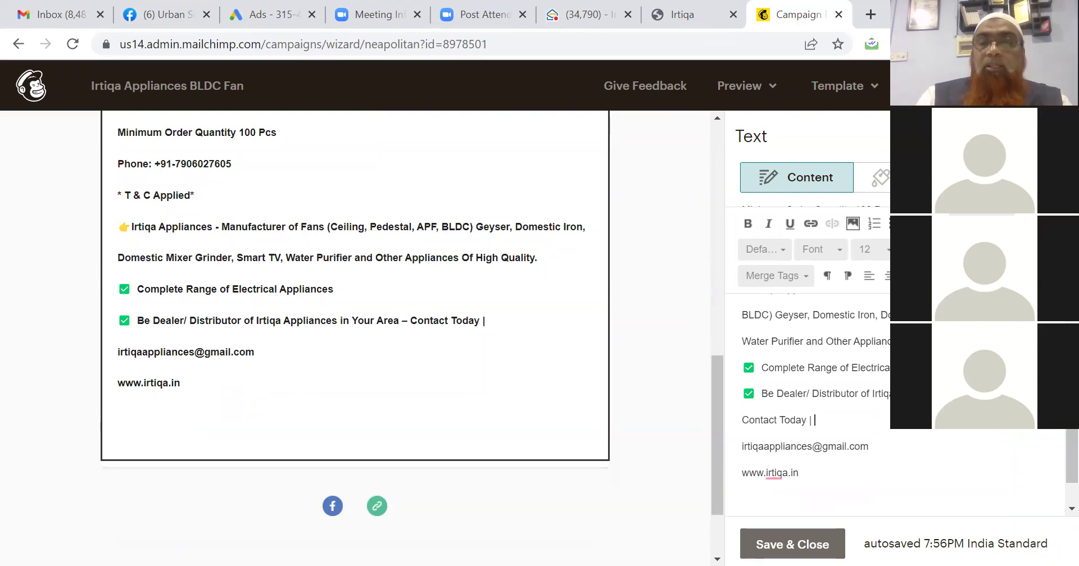
key(Delete)
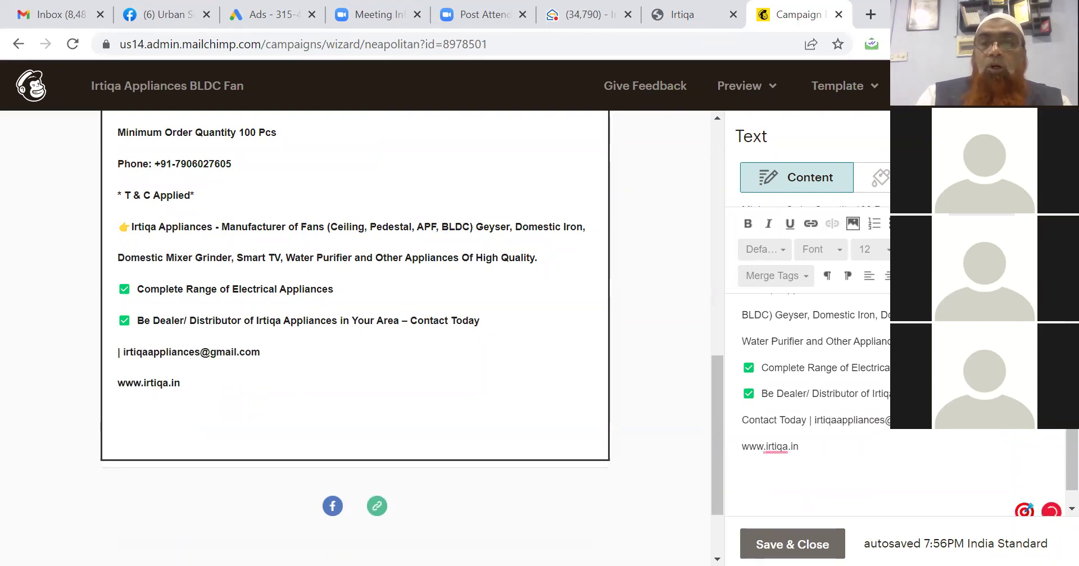
text(|)
key(Delete)
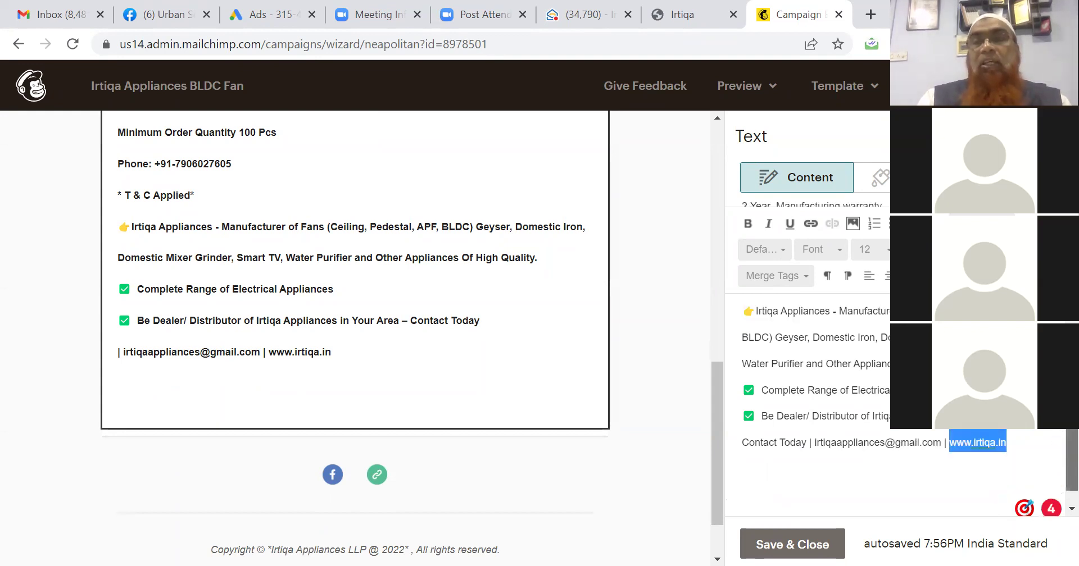
scroll(834, 291, up, 1)
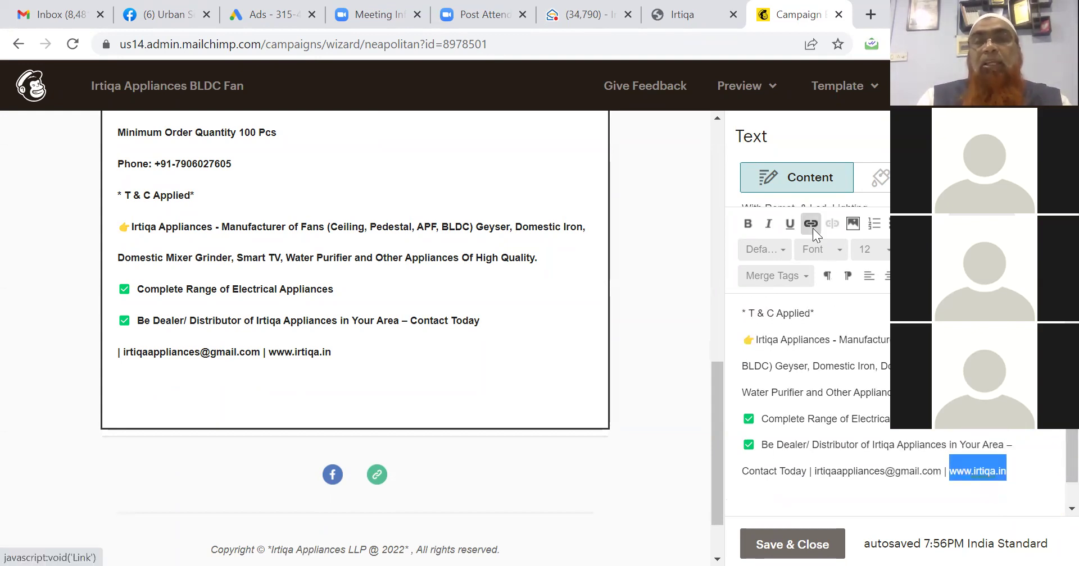
click(811, 225)
click(455, 350)
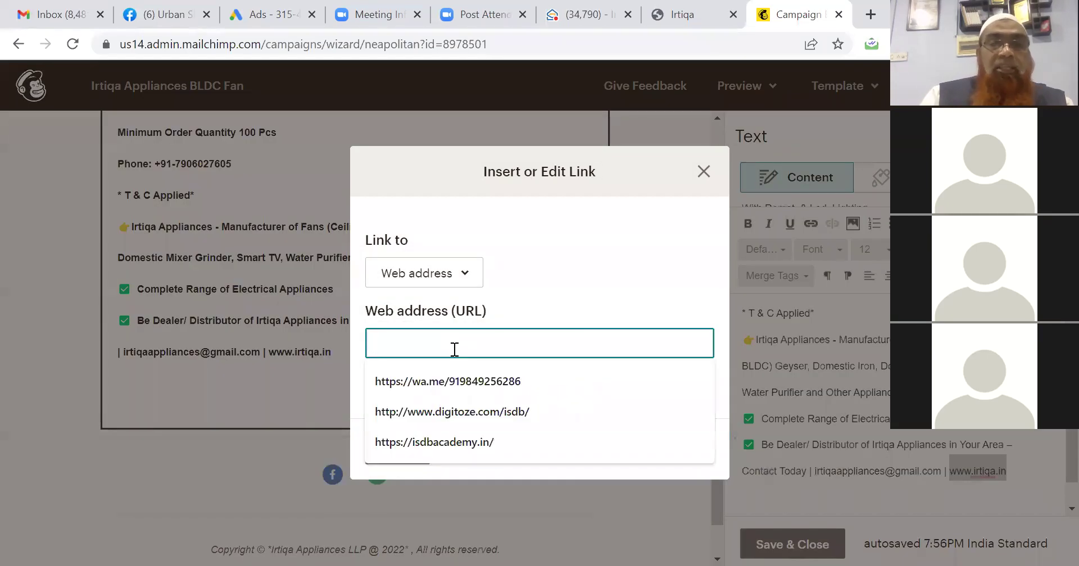
text(www.irtiqa.in)
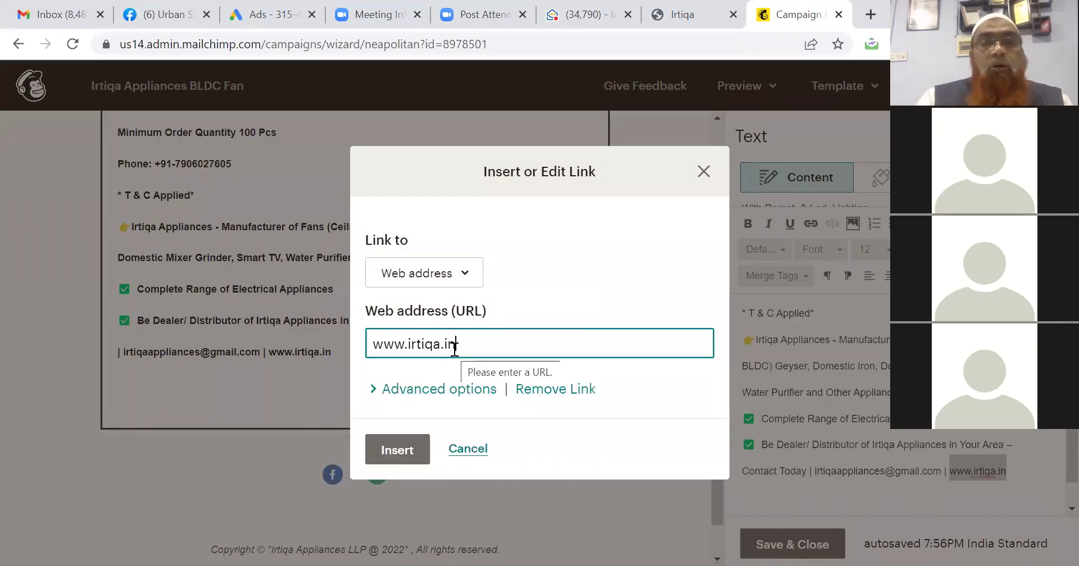
click(398, 452)
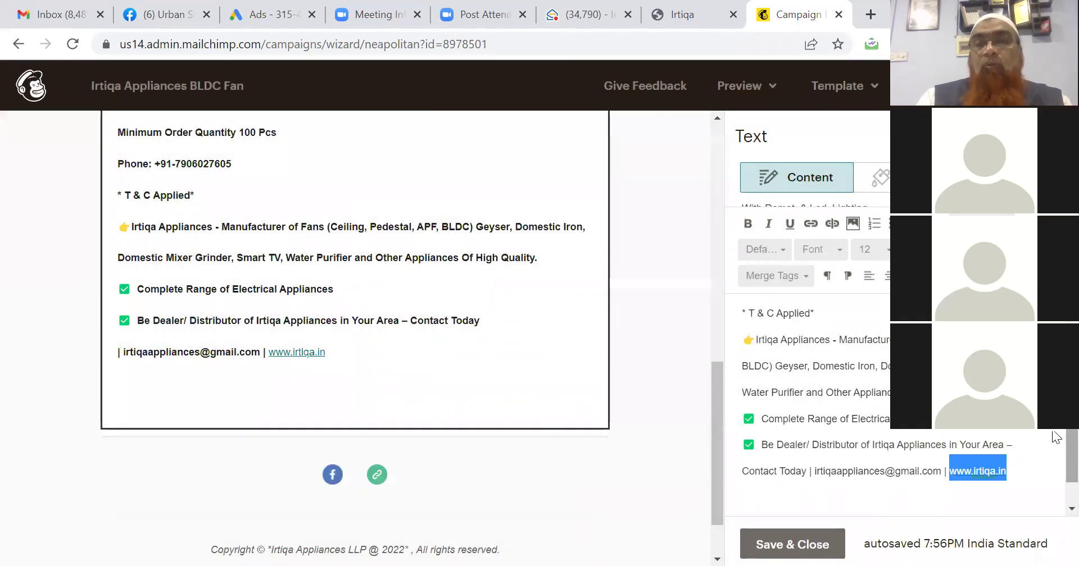
scroll(1055, 434, up, 5)
drag(1072, 418, 1072, 425)
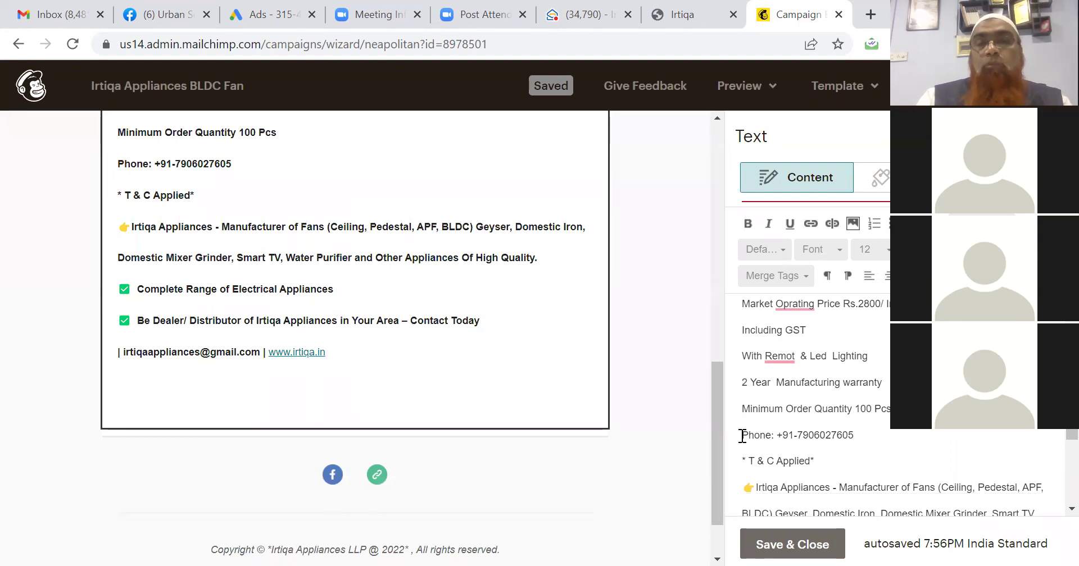
click(882, 434)
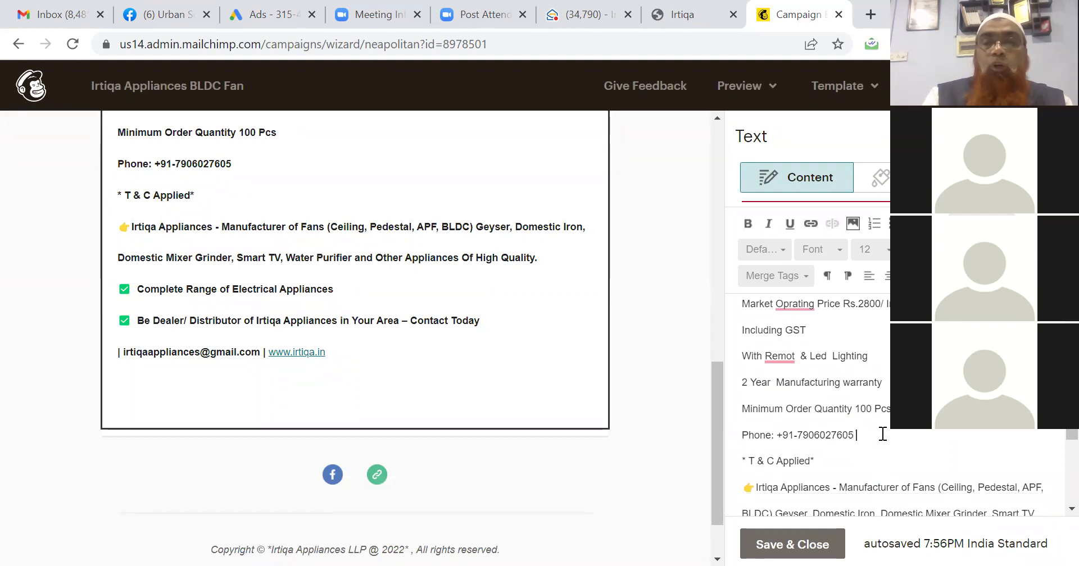
text(WhatsApp)
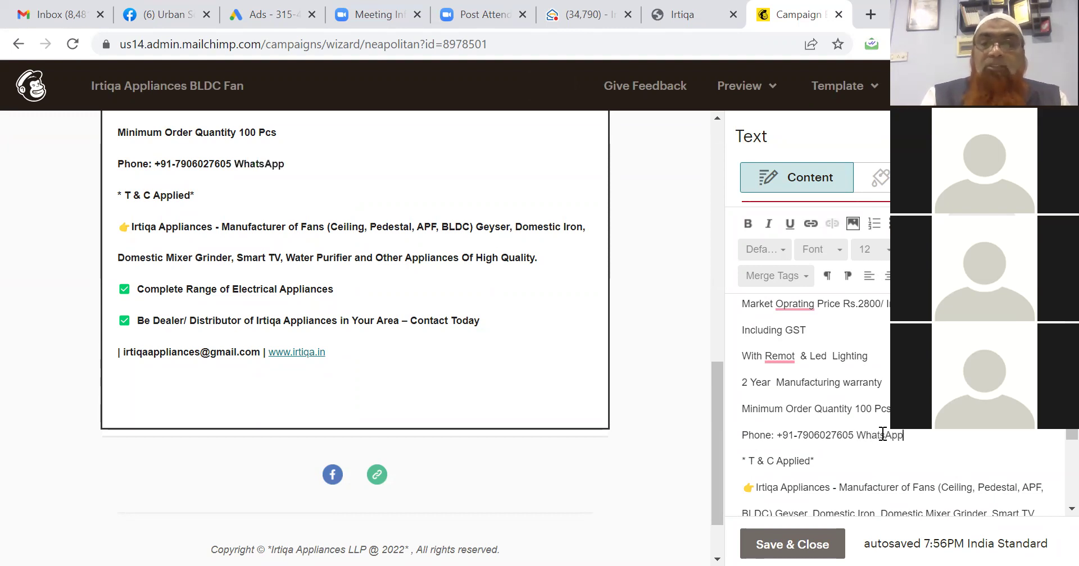
text( : https://)
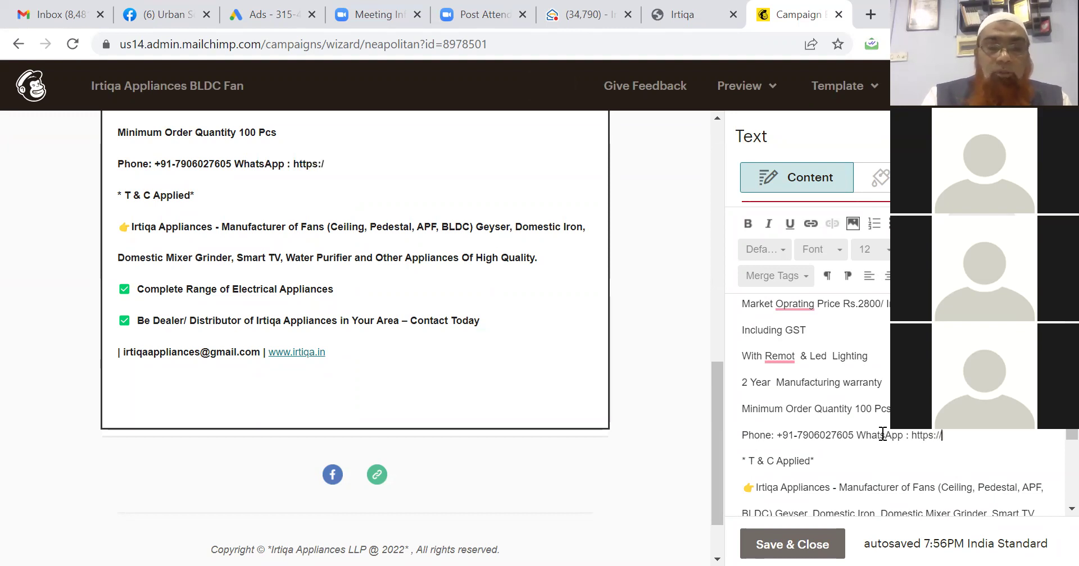
text(wa.me/)
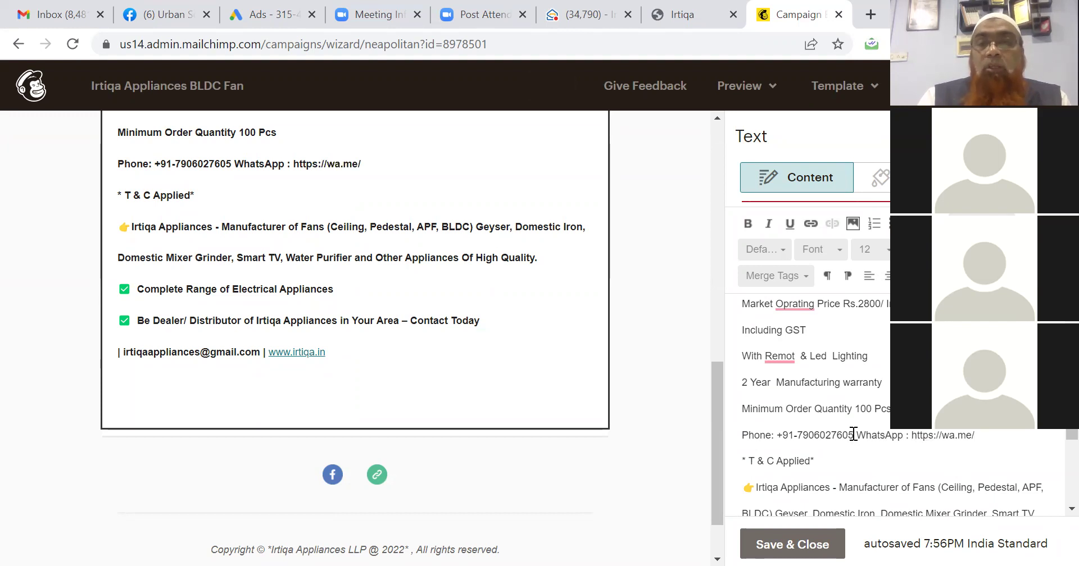
drag(849, 435, 785, 437)
key(ctrl+c)
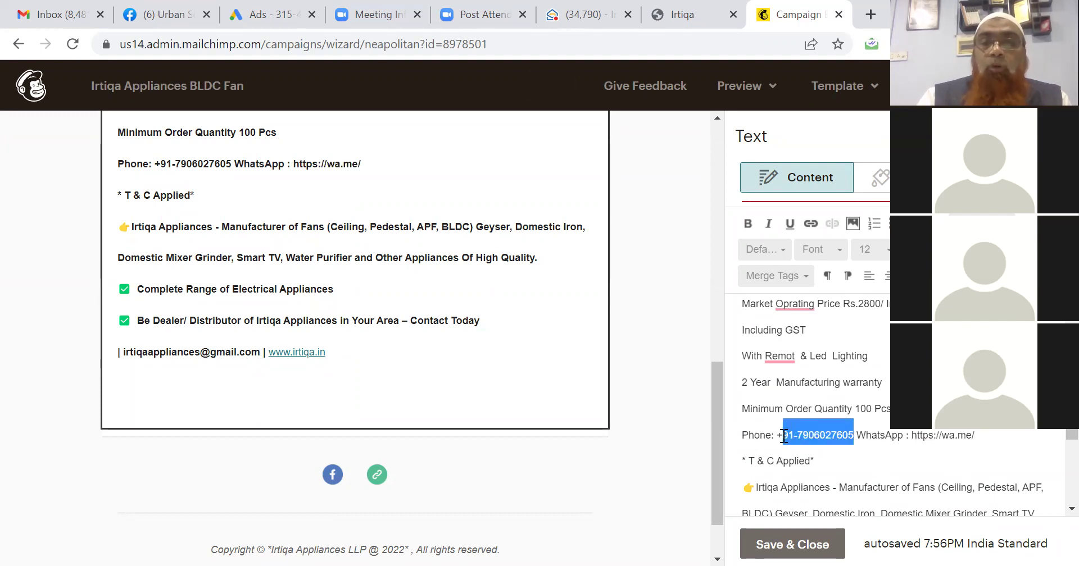
click(992, 442)
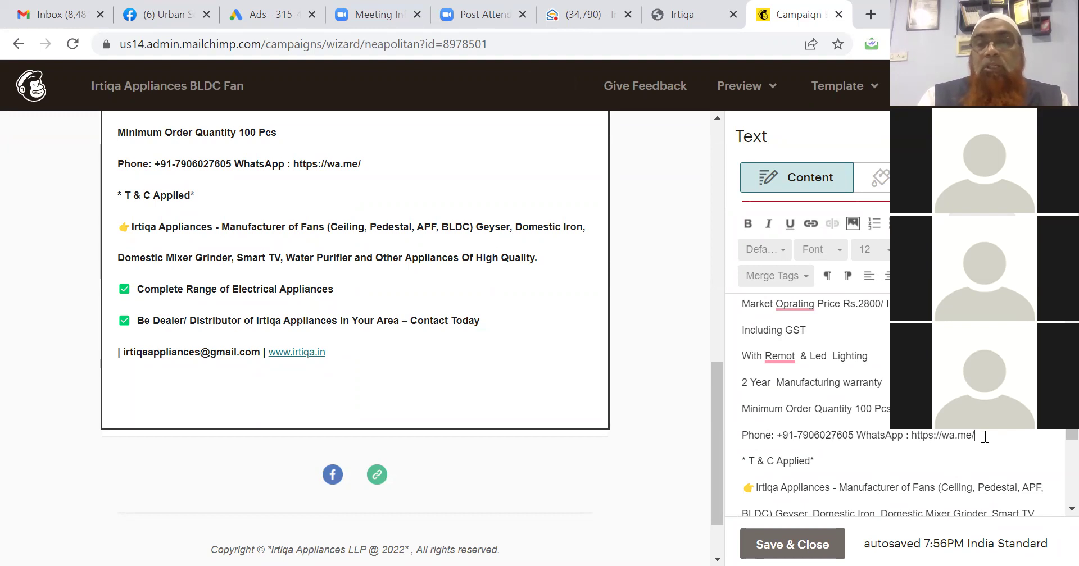
key(ctrl+v)
click(993, 439)
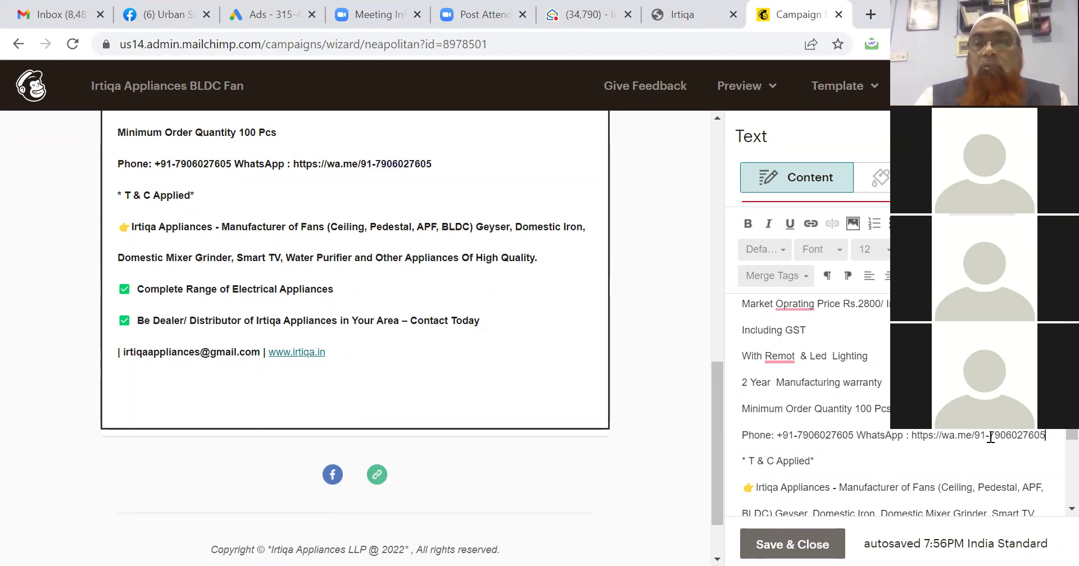
key(BackSpace)
click(912, 436)
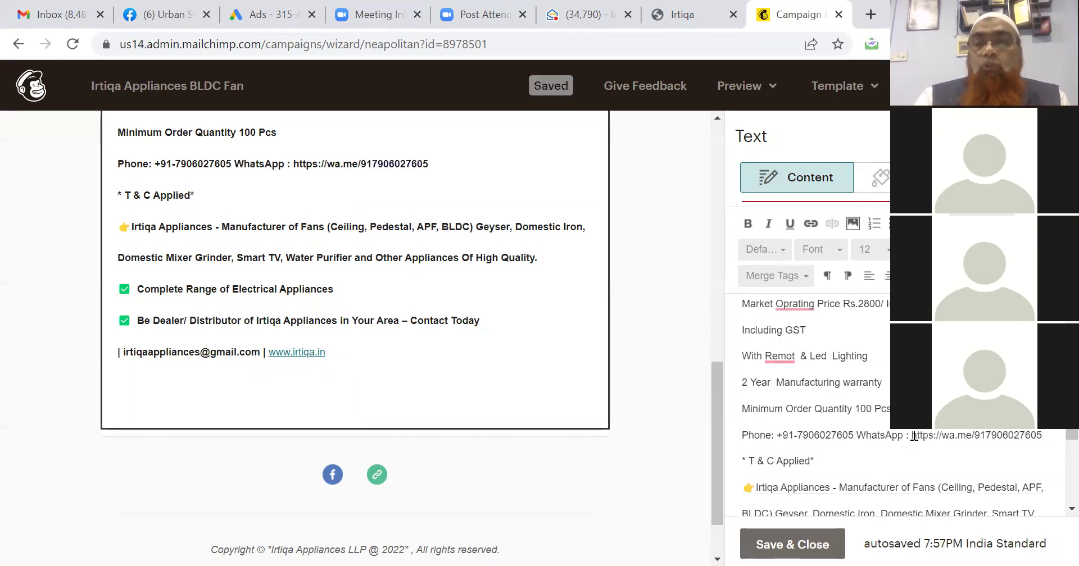
Move the WhatsApp details onto their own line and remove the stray space after 'WhatsApp'.
right_click(1037, 441)
click(1042, 441)
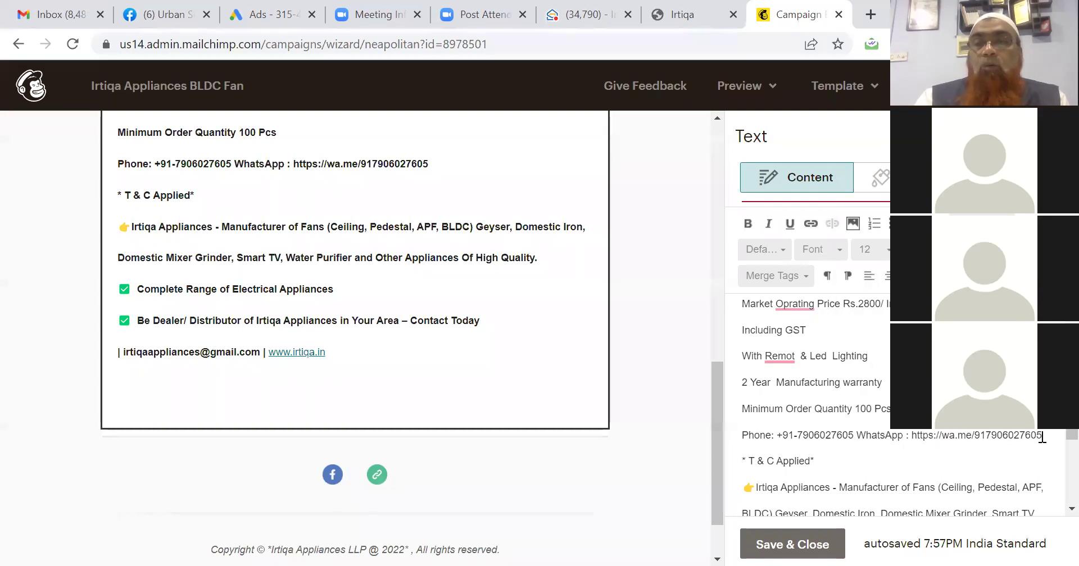
right_click(932, 437)
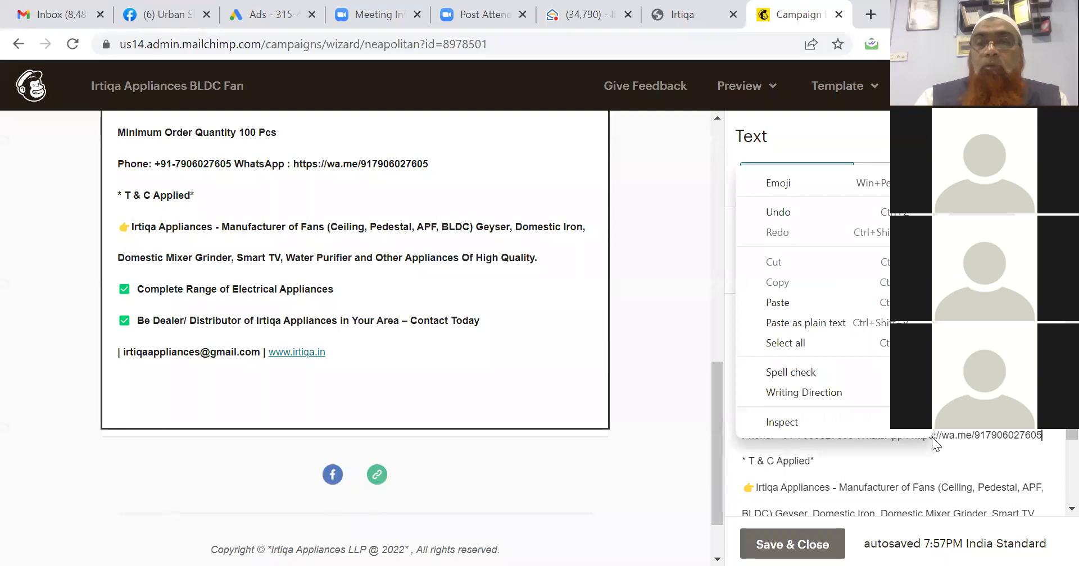
key(Escape)
key(ctrl+shift+Left)
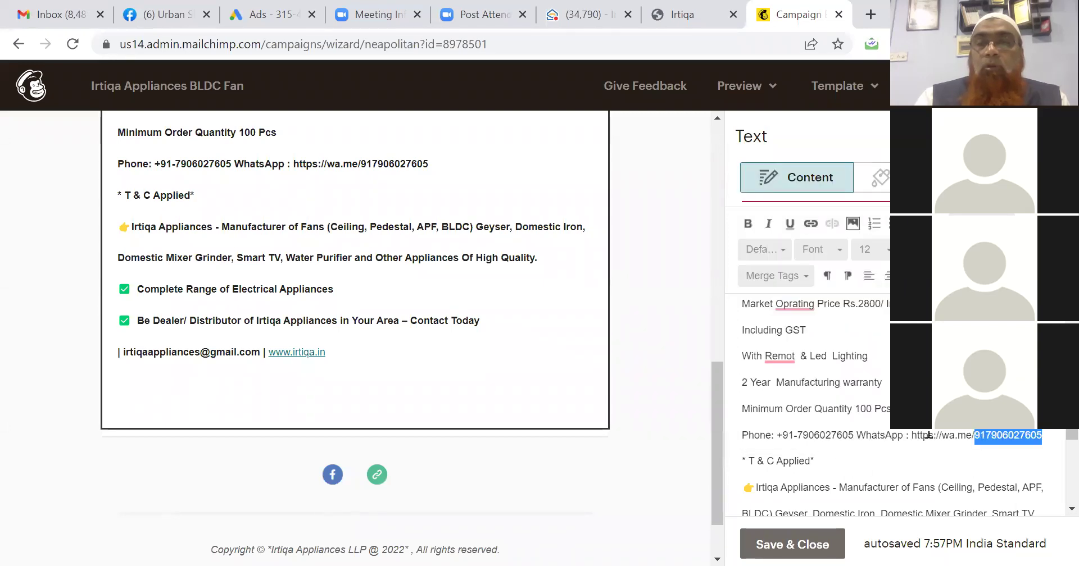
drag(912, 436, 1044, 440)
key(ctrl+c)
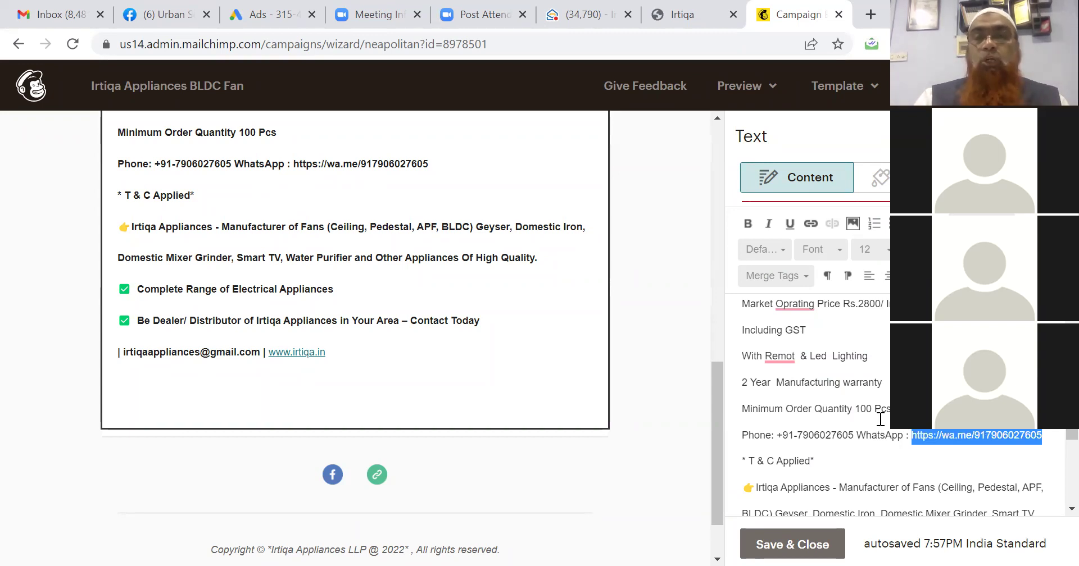
click(856, 436)
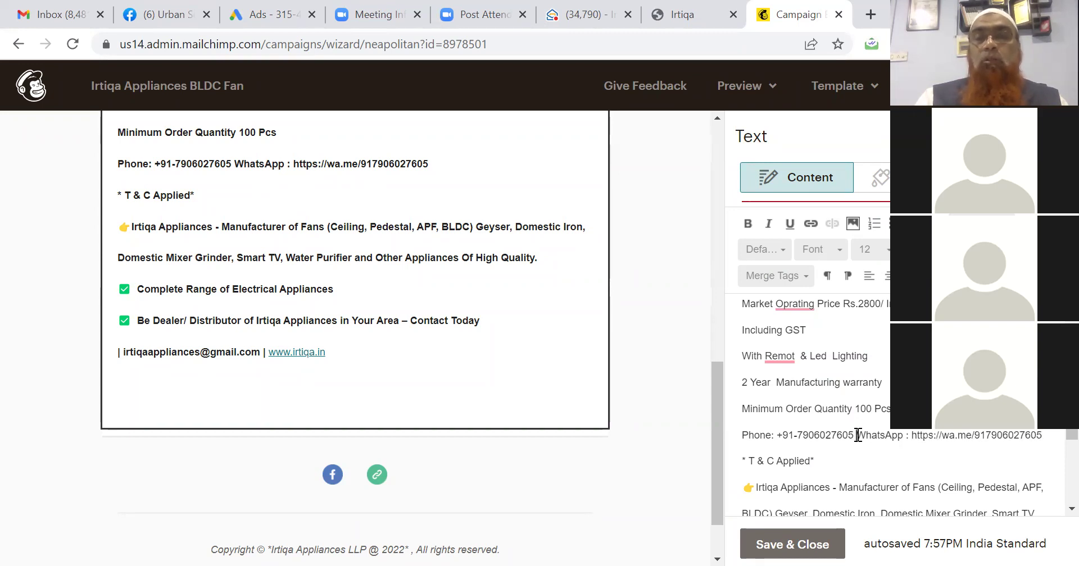
key(Return)
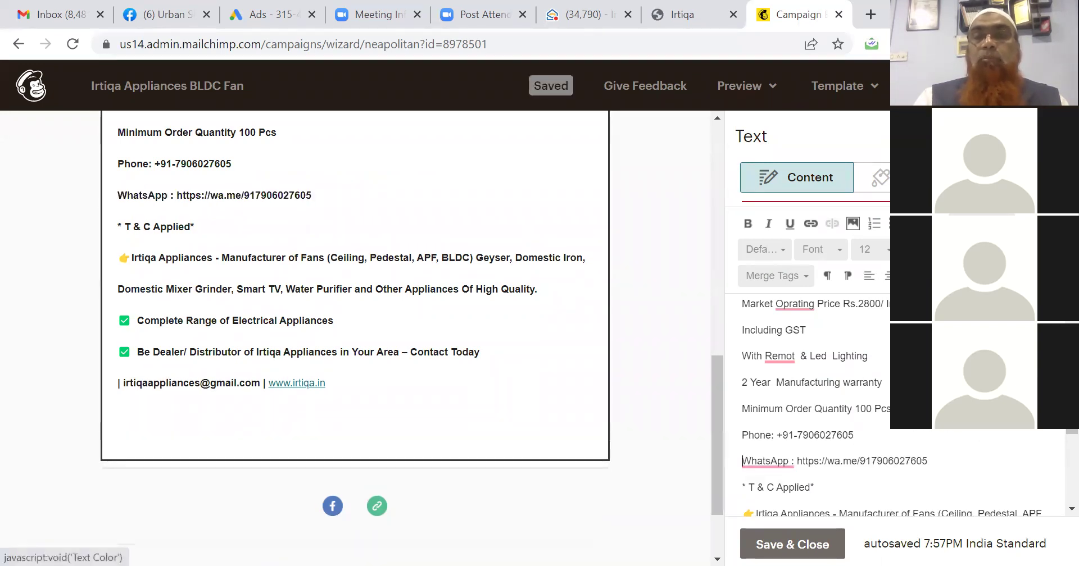
mouse_move(781, 467)
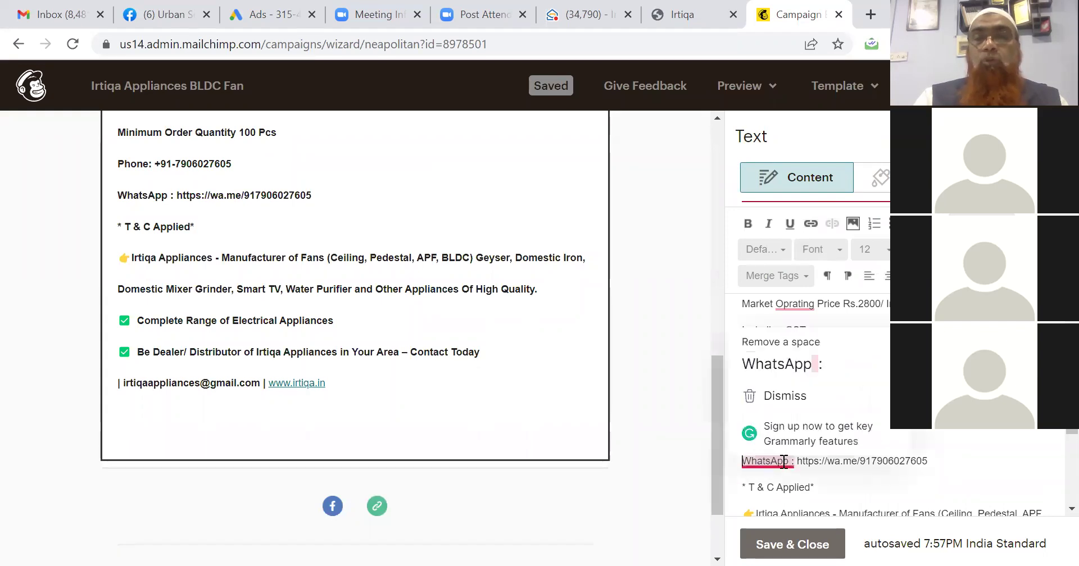
click(791, 372)
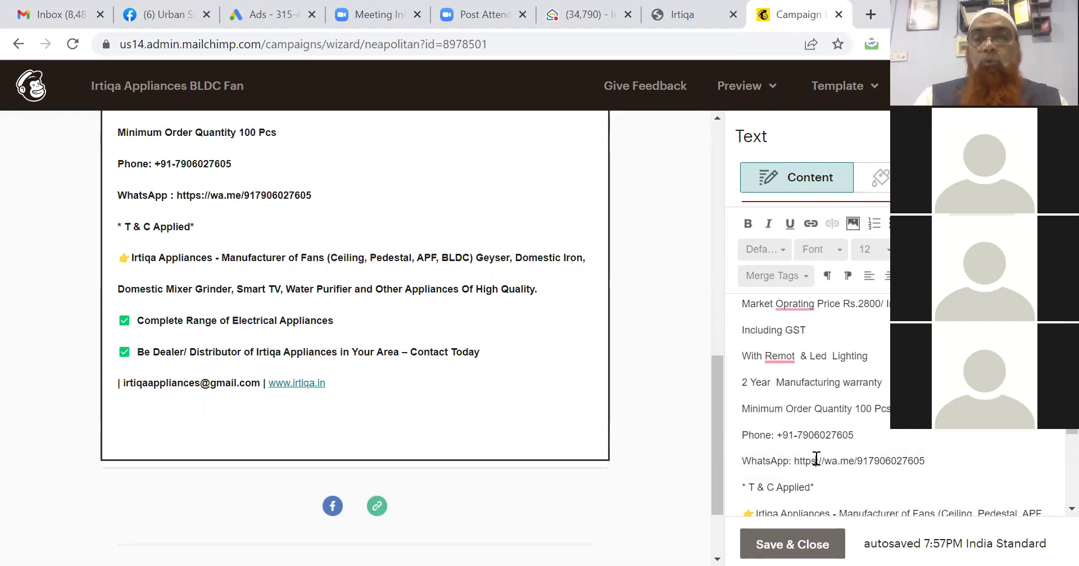
Link the whole WhatsApp line to its wa.me chat address as a web address, and make it bold.
triple_click(816, 459)
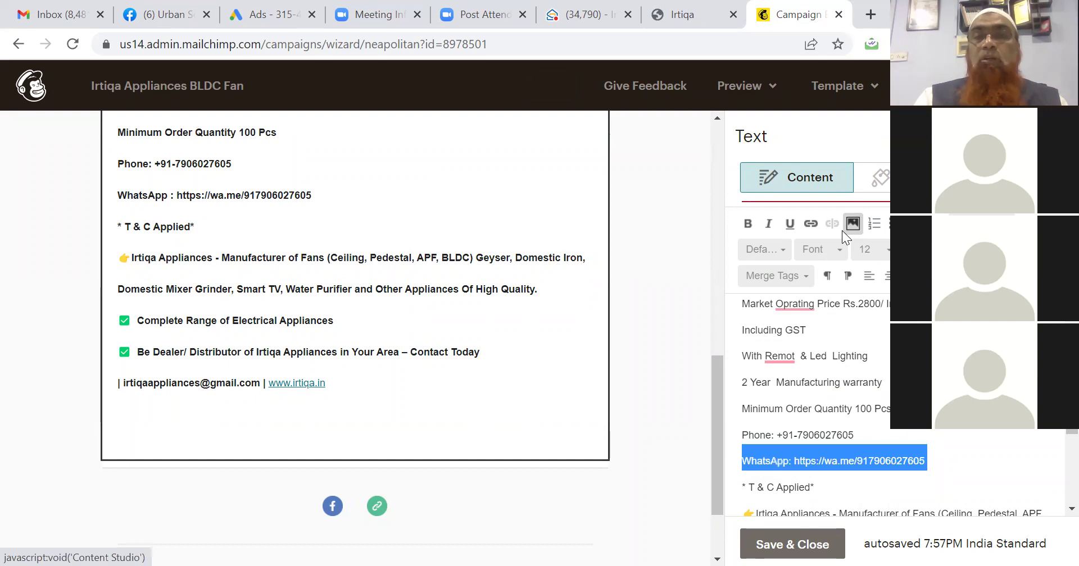
click(810, 224)
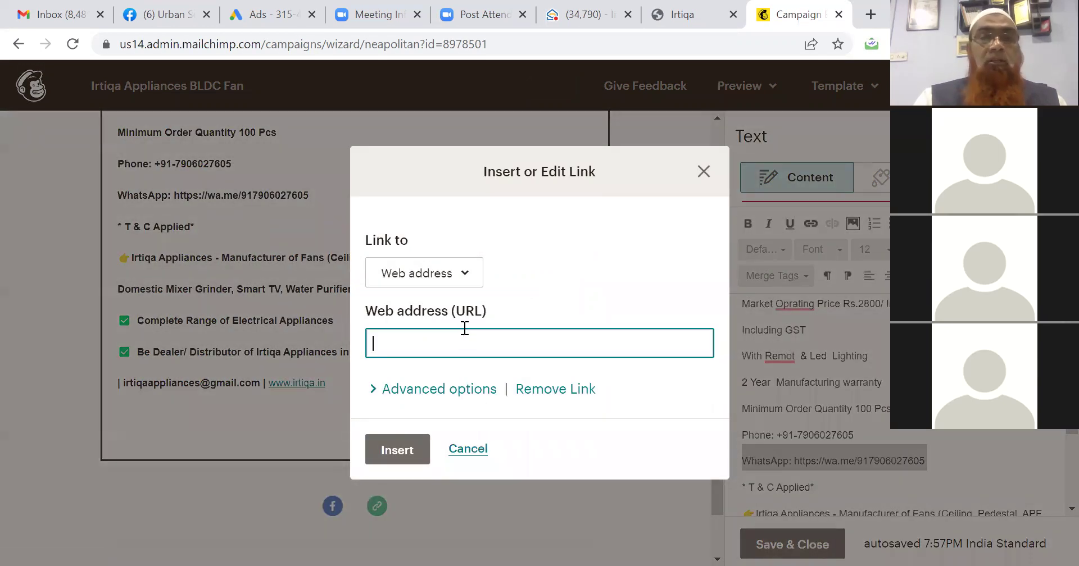
key(ctrl+v)
click(470, 275)
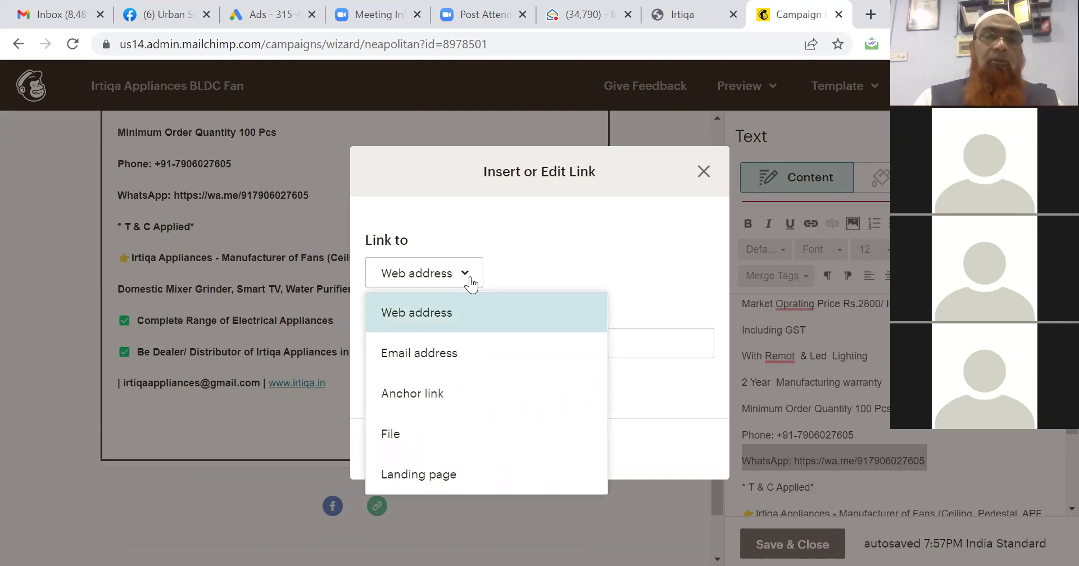
click(471, 285)
click(400, 451)
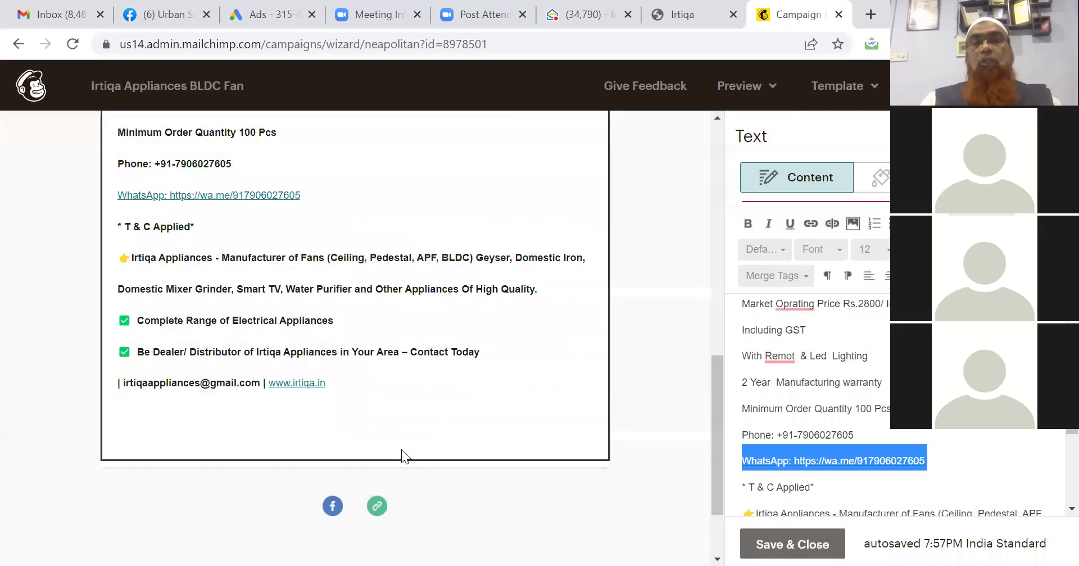
key(ctrl+b)
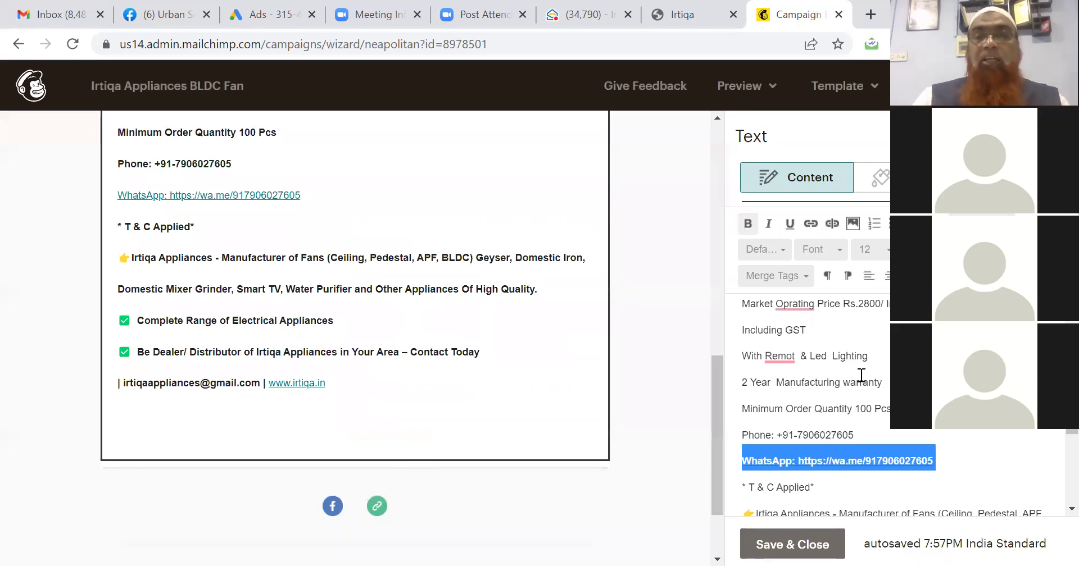
Bold the Phone line and correct 'Remot' to 'Remote' and 'Oprating' to 'Opening'.
click(792, 436)
triple_click(791, 436)
key(ctrl+b)
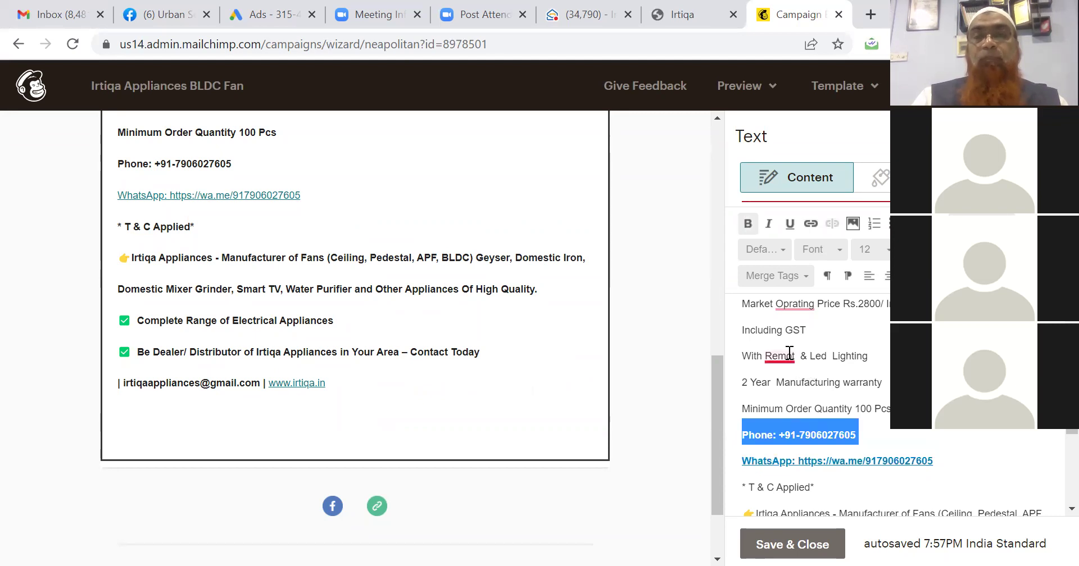
click(789, 355)
click(790, 385)
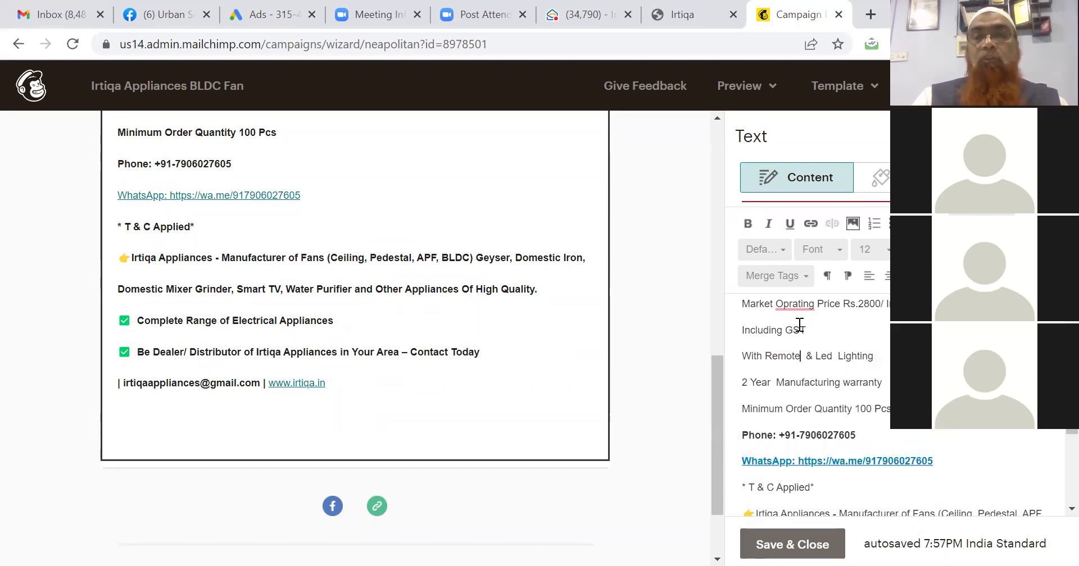
click(796, 304)
click(814, 308)
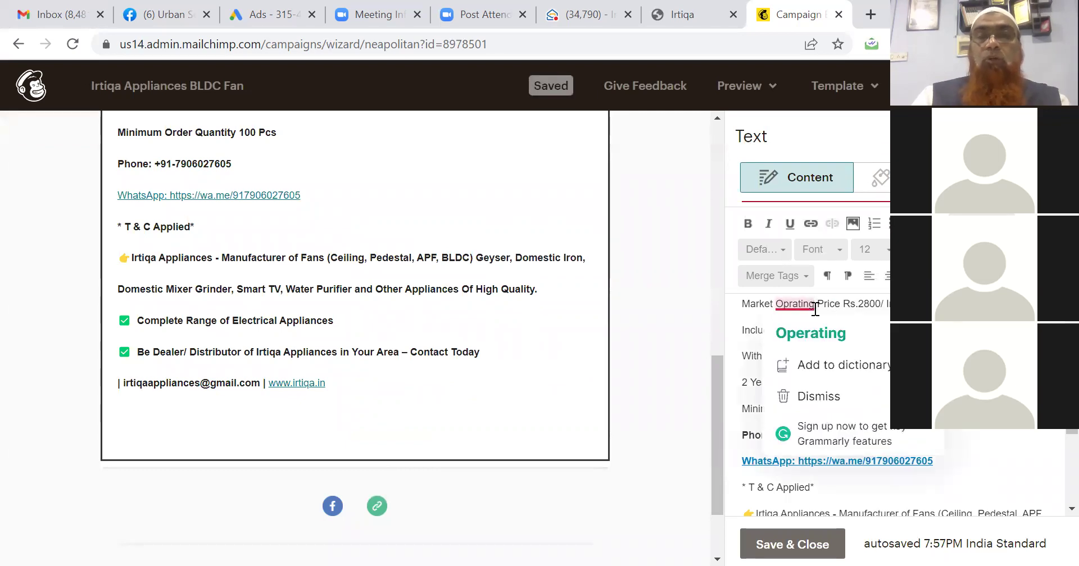
key(BackSpace)
key(BackSpace)
key(BackSpace)
key(BackSpace)
key(BackSpace)
key(BackSpace)
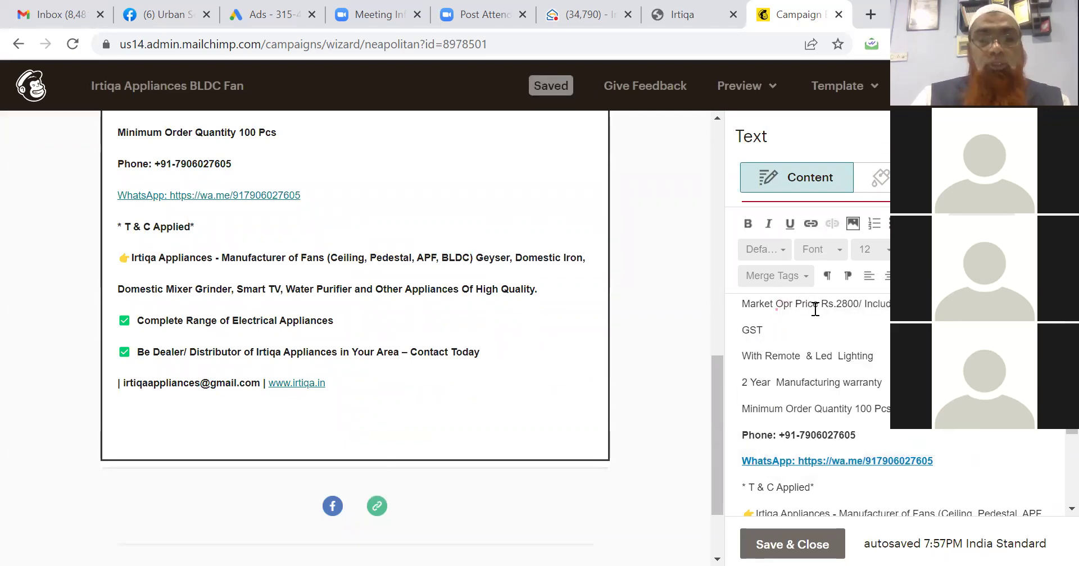
text(ening)
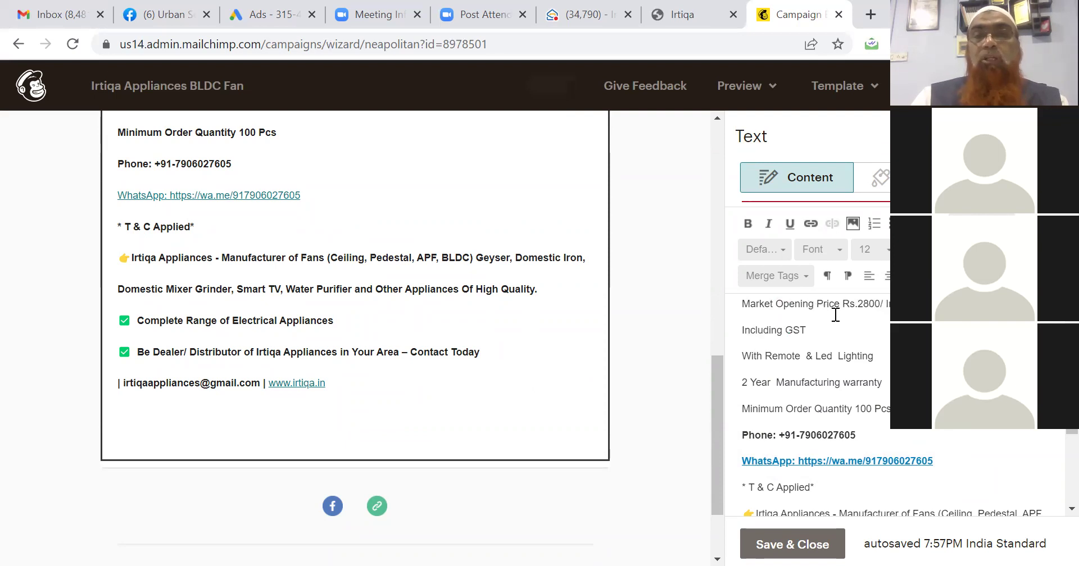
Save and close the text block and return to the campaign summary.
key(Down)
key(Down)
key(Down)
key(Down)
key(Down)
key(Down)
key(Down)
key(Down)
key(Down)
key(Down)
key(Down)
key(Down)
key(Down)
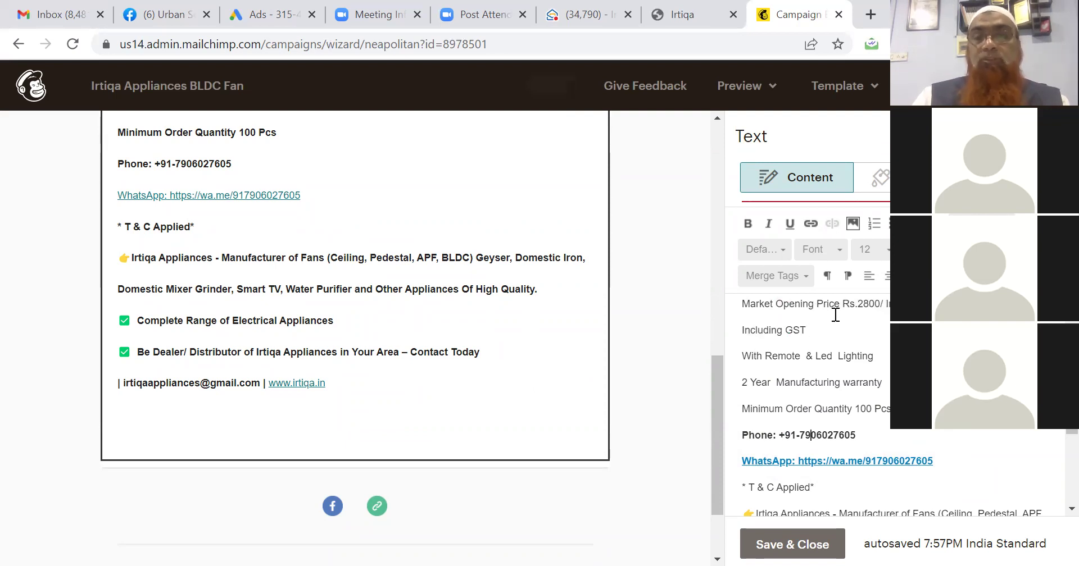
key(Down)
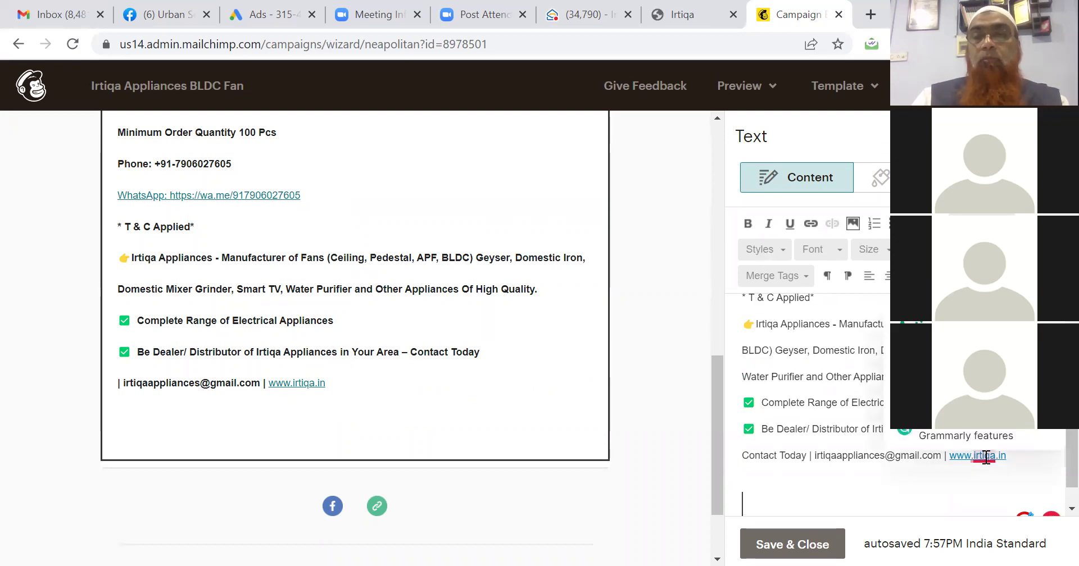
click(960, 481)
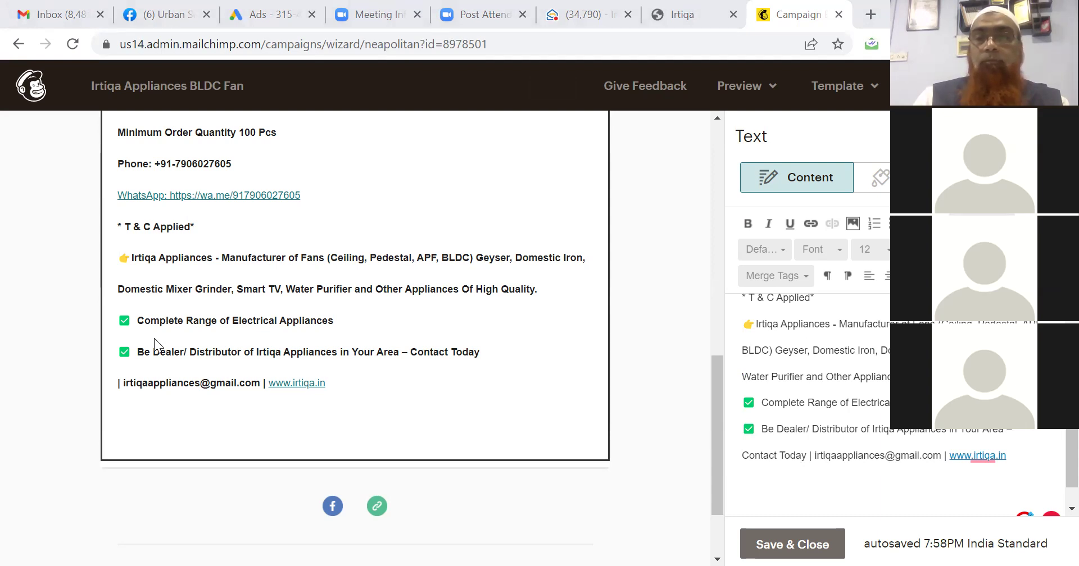
click(773, 545)
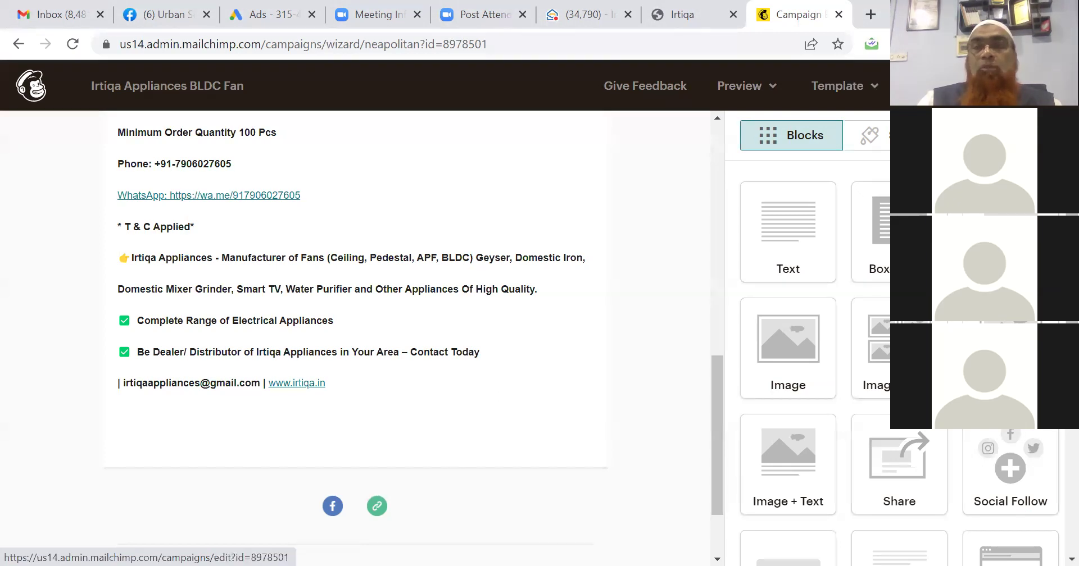
click(989, 86)
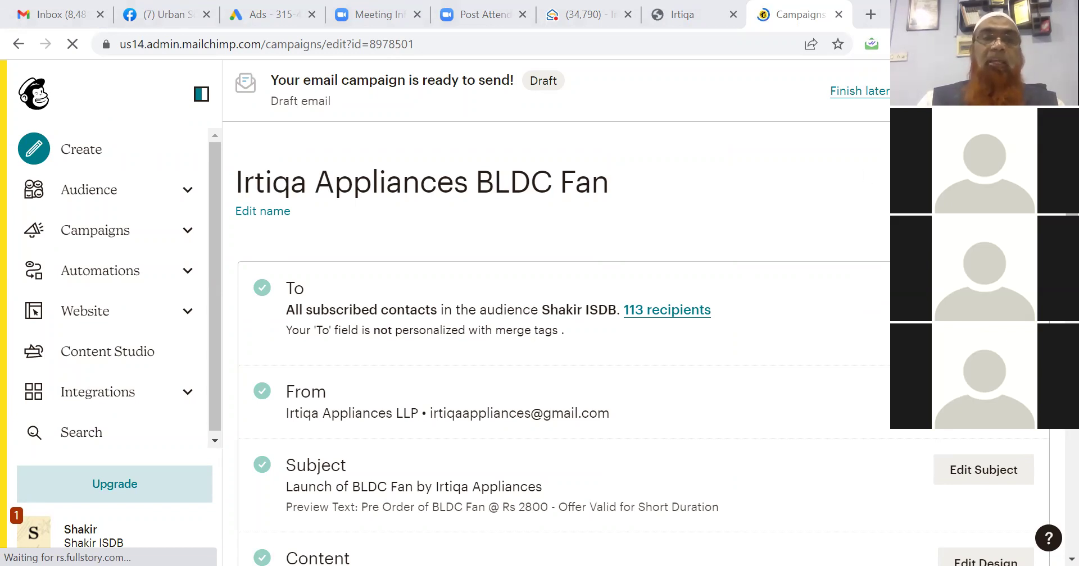
From the recipients settings, go to the audience's All contacts and open the Add a subscriber form.
click(975, 293)
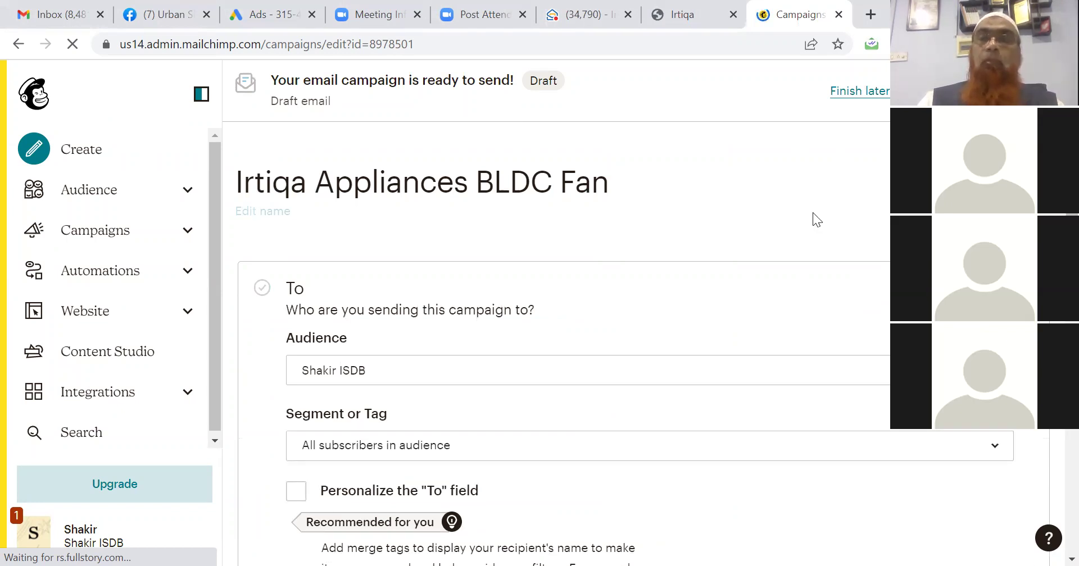
scroll(562, 337, down, 6)
scroll(561, 337, up, 4)
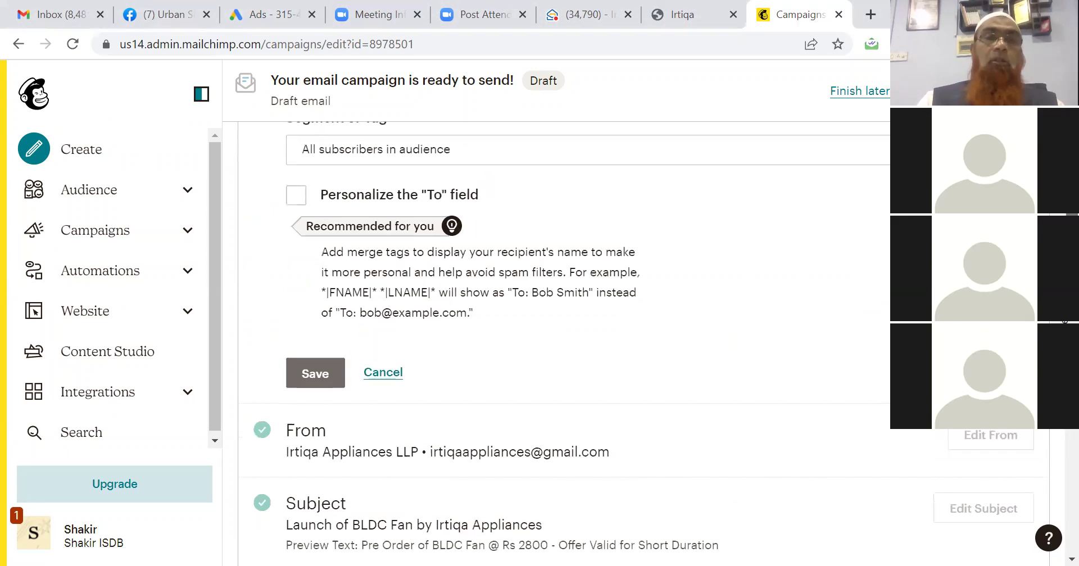
scroll(385, 219, up, 3)
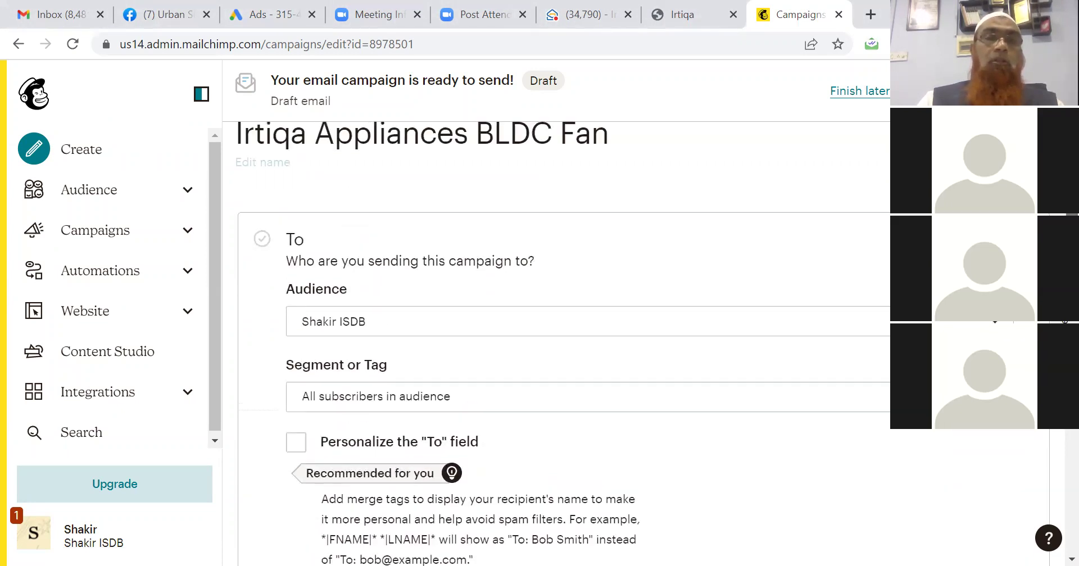
click(113, 201)
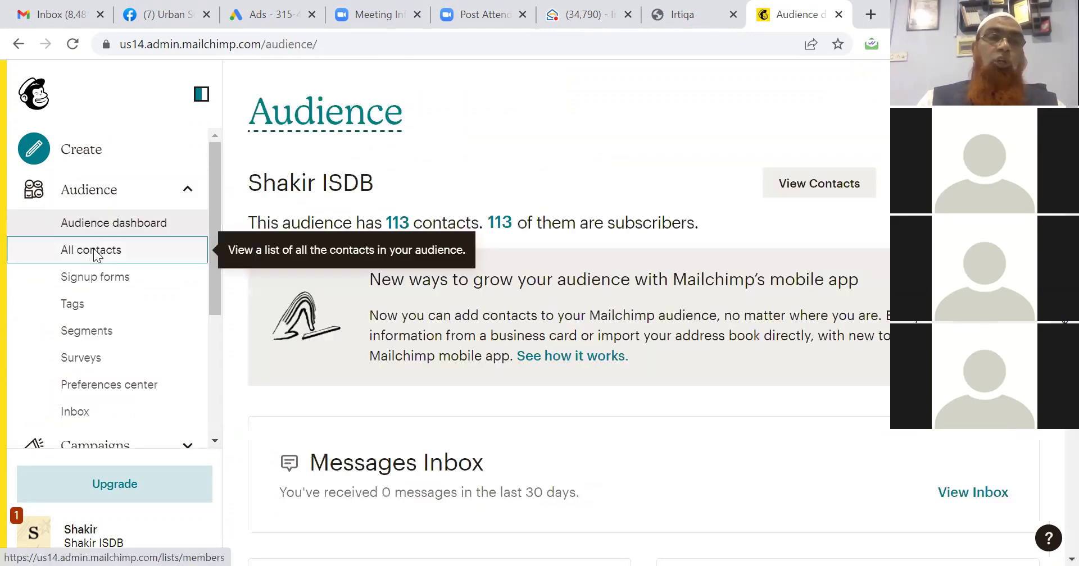
click(97, 254)
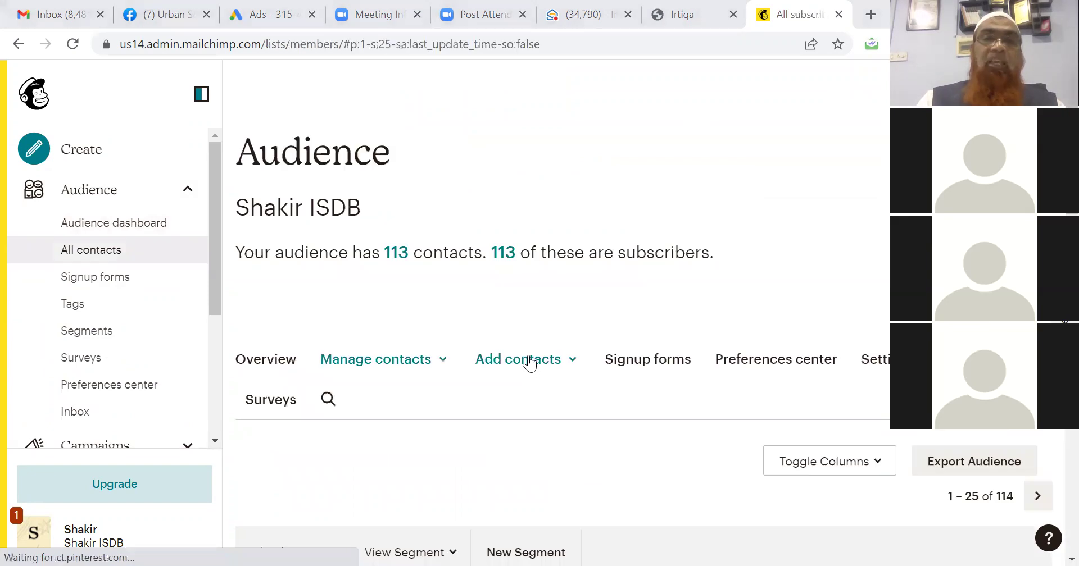
click(527, 360)
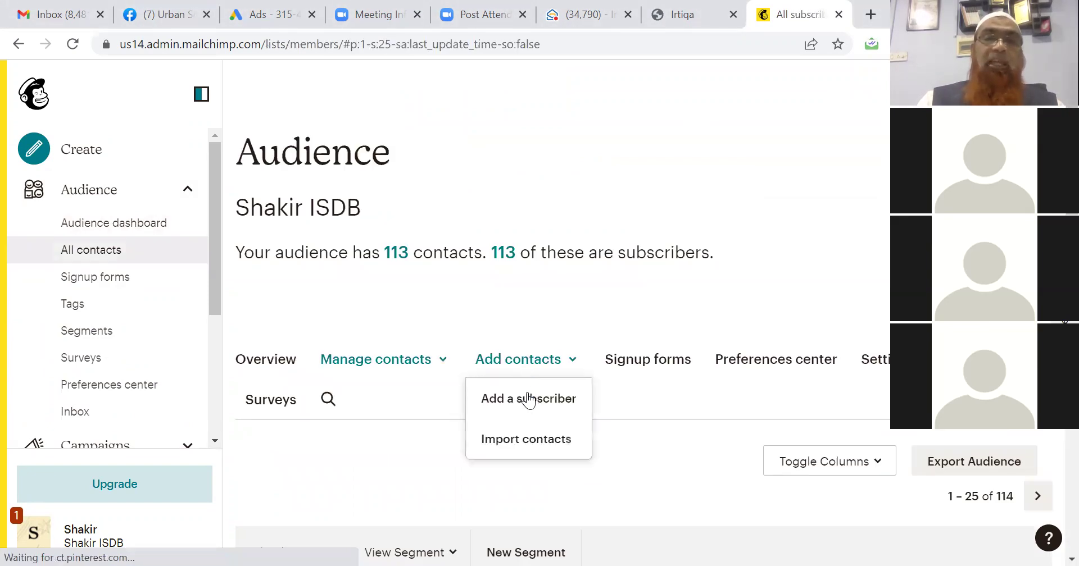
click(528, 400)
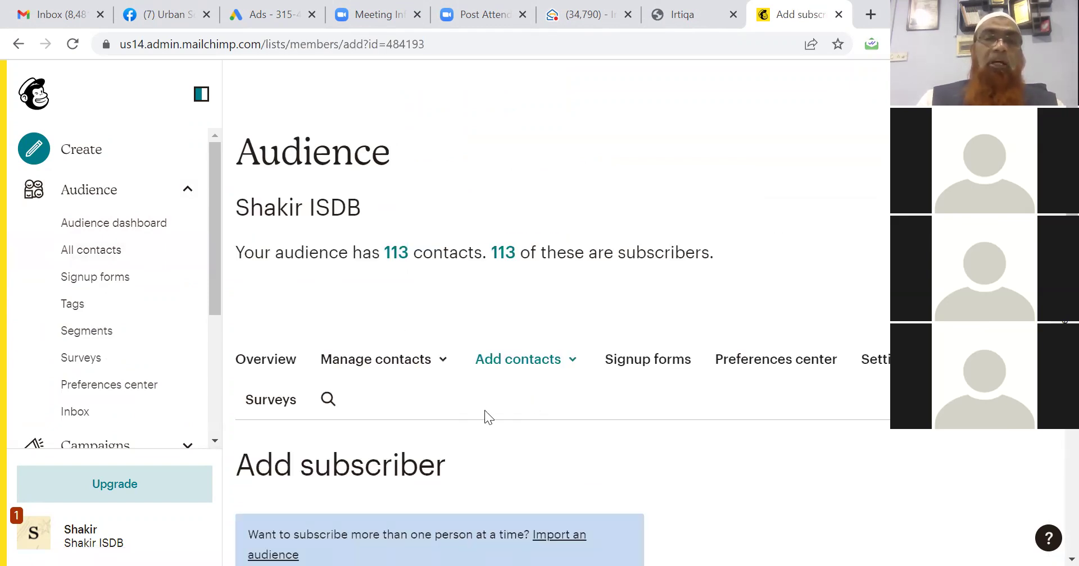
Paste the new subscriber's e-mail address into the form and submit the subscriber.
scroll(485, 410, down, 5)
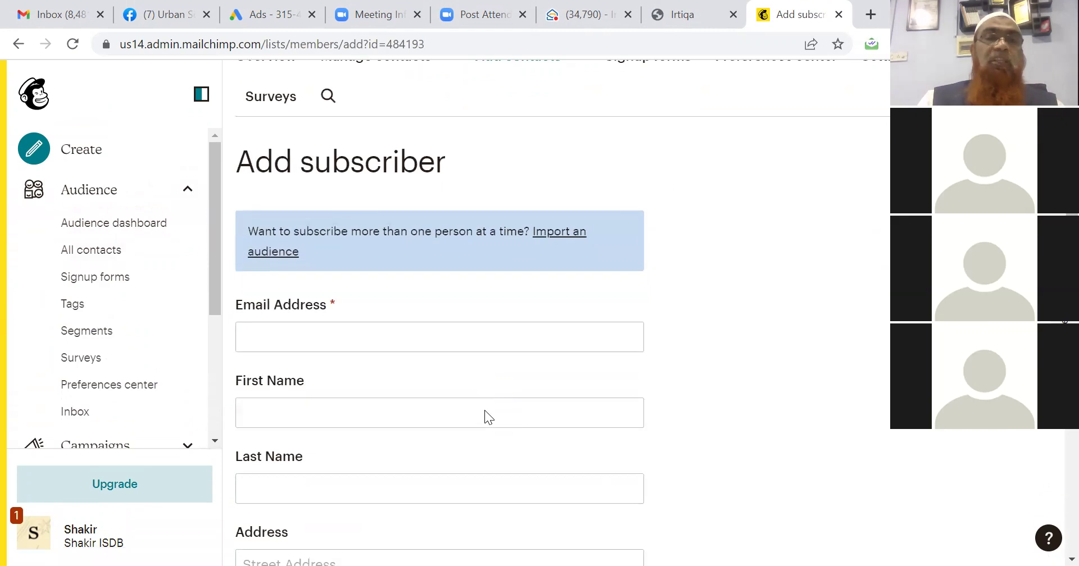
scroll(484, 411, down, 6)
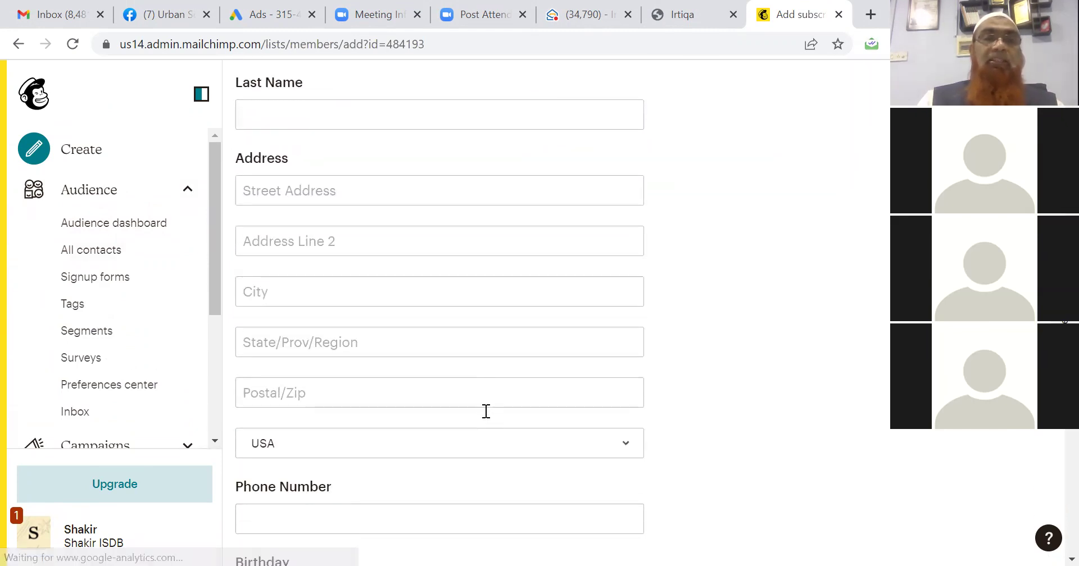
scroll(486, 411, up, 7)
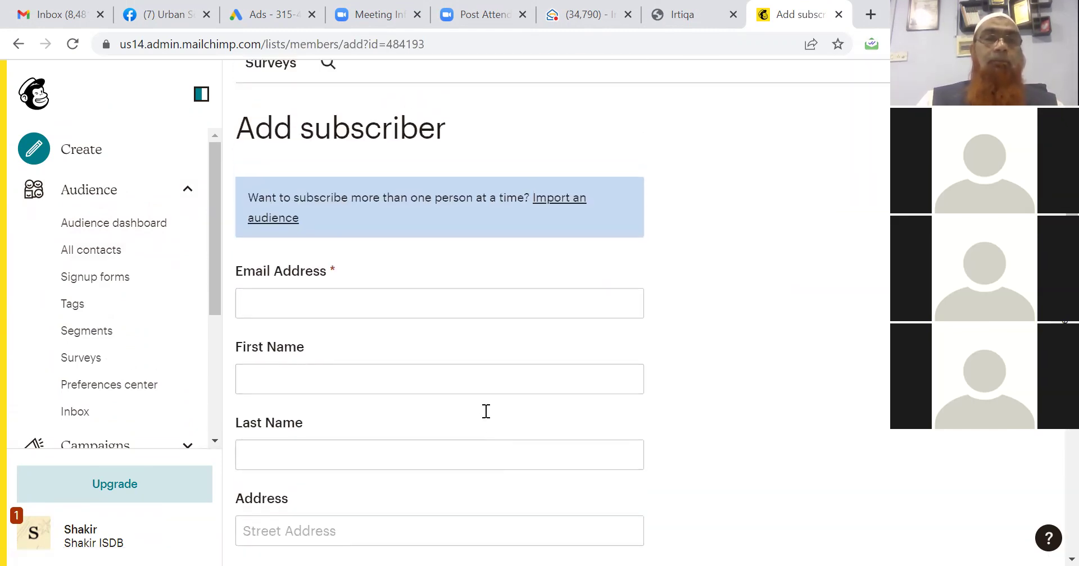
click(397, 308)
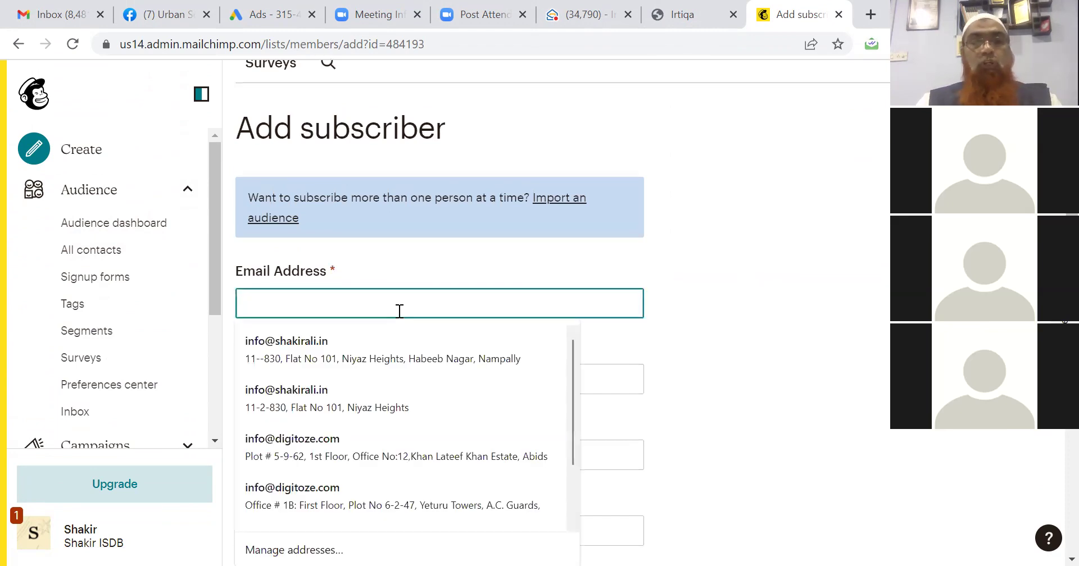
key(ctrl+v)
key(Tab)
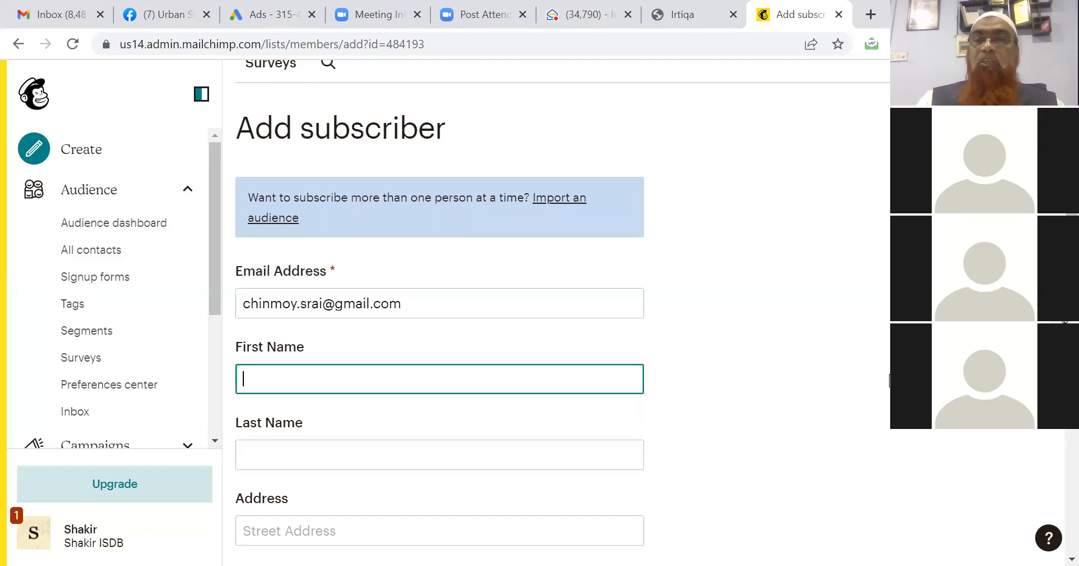
key(alt+Tab)
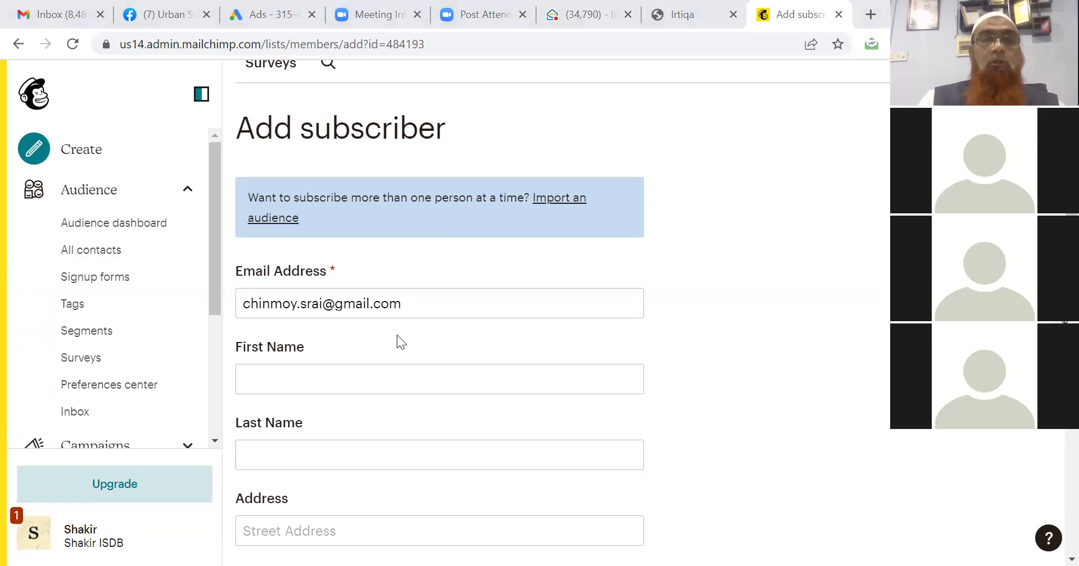
scroll(397, 337, down, 7)
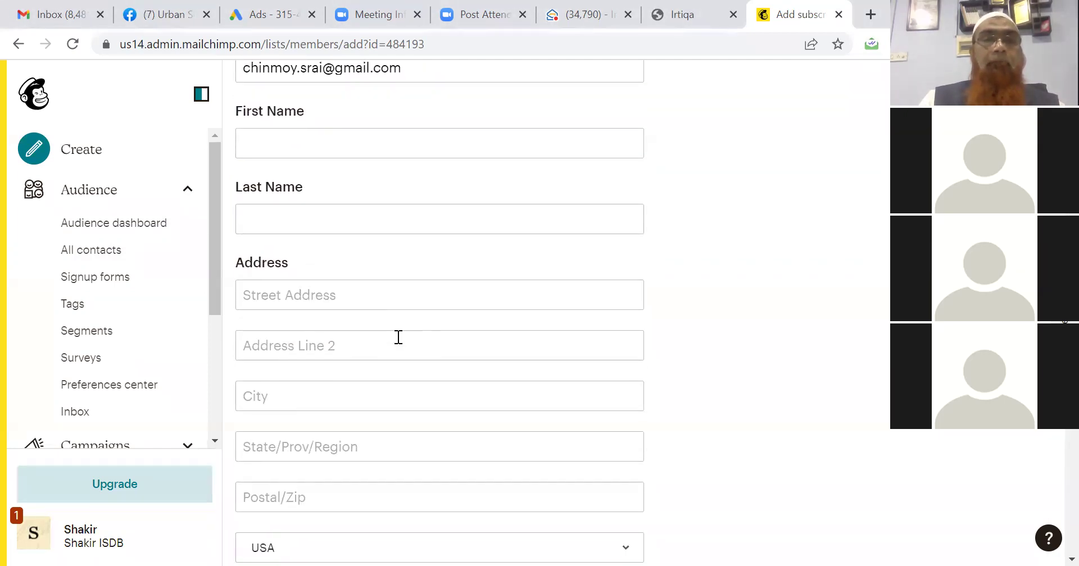
scroll(397, 337, down, 6)
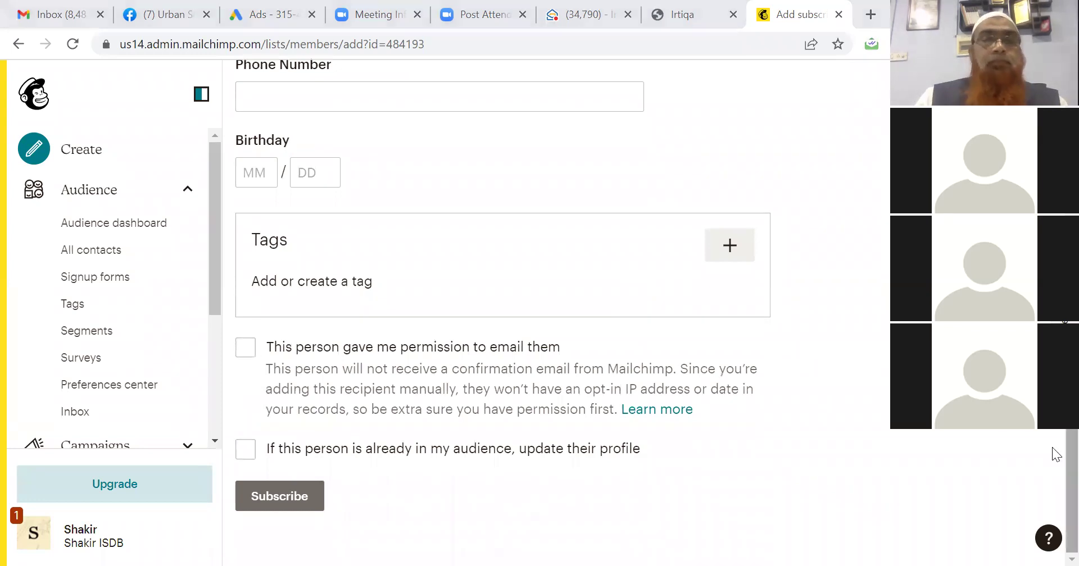
right_click(1057, 474)
click(302, 492)
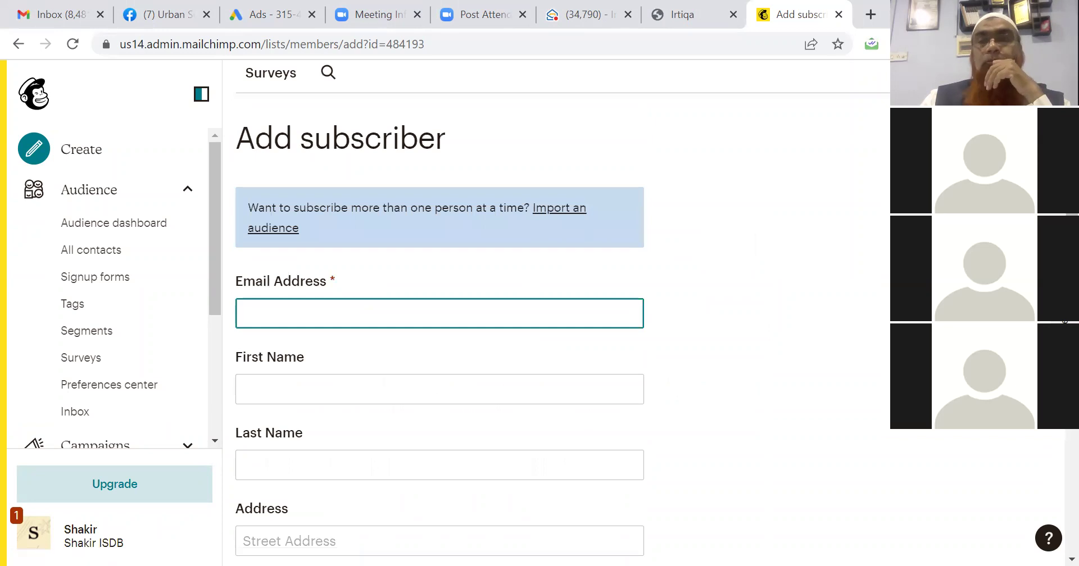
Choose Import contacts from the Add contacts options to start a bulk import.
right_click(1052, 172)
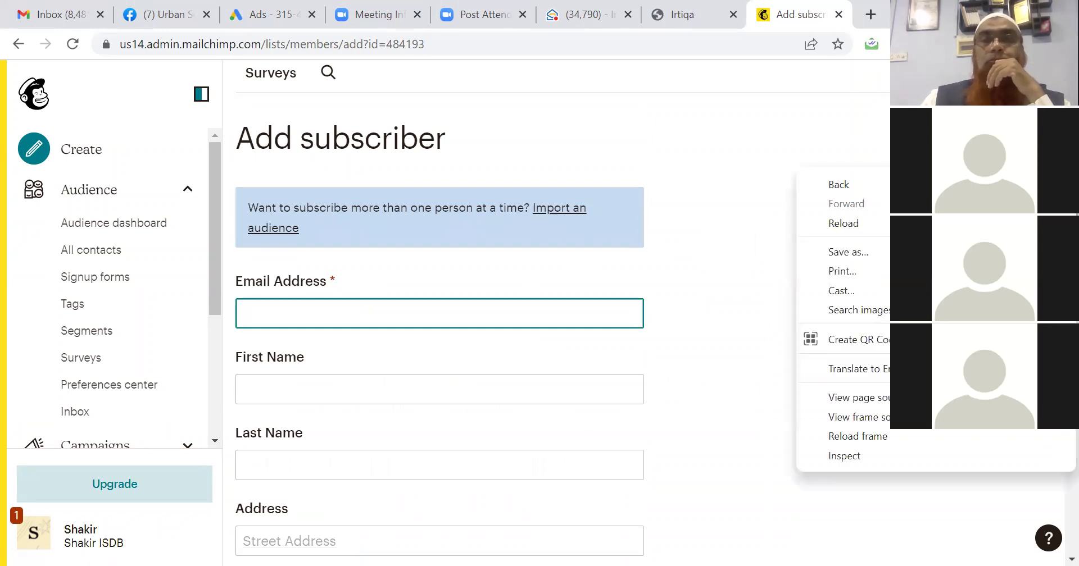
scroll(1051, 172, up, 7)
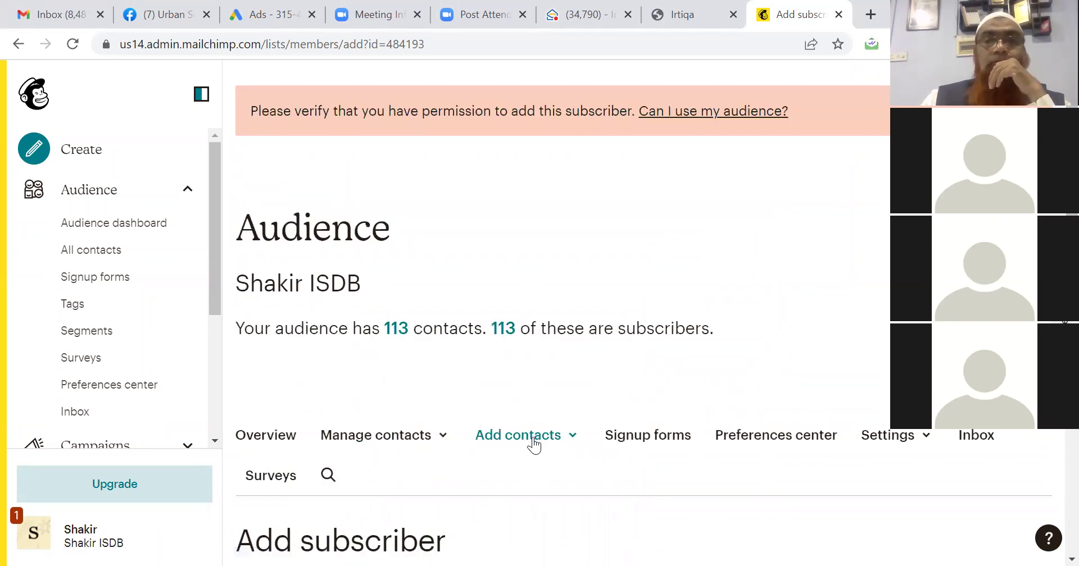
scroll(514, 285, down, 3)
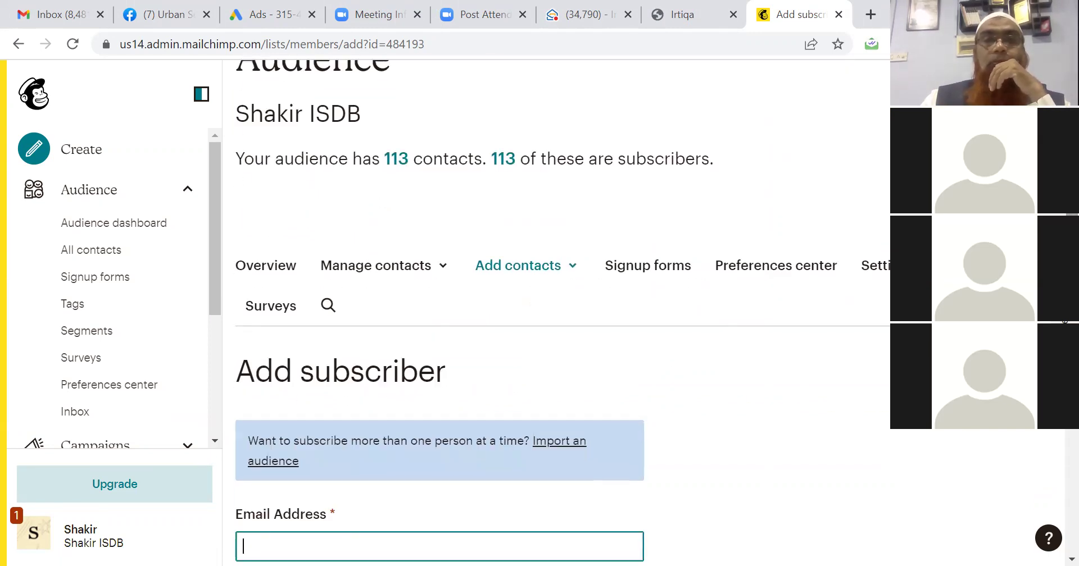
click(514, 272)
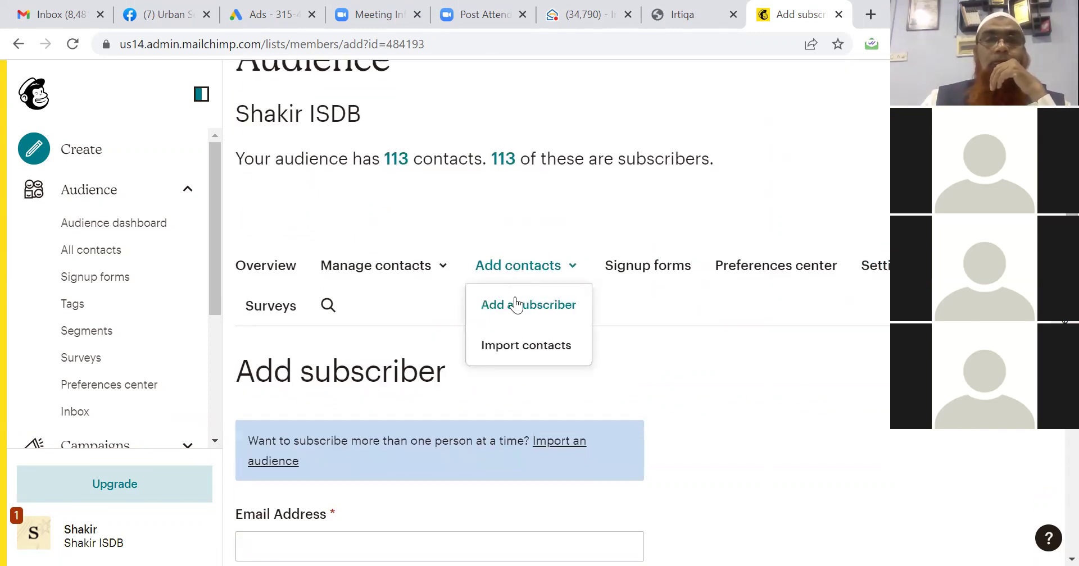
click(519, 347)
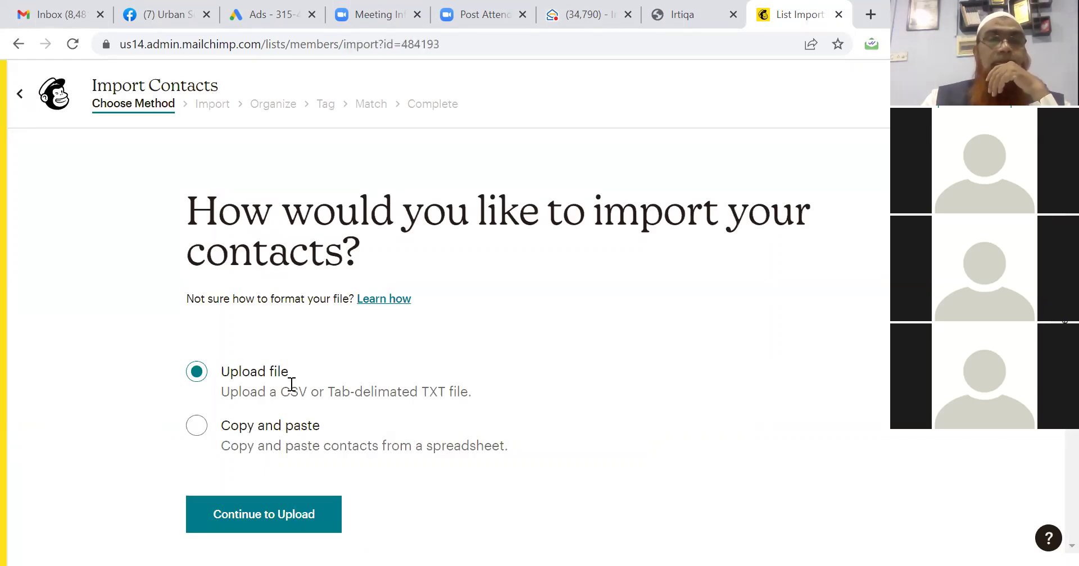
Choose Copy and paste import and paste the first four contact email addresses.
click(195, 427)
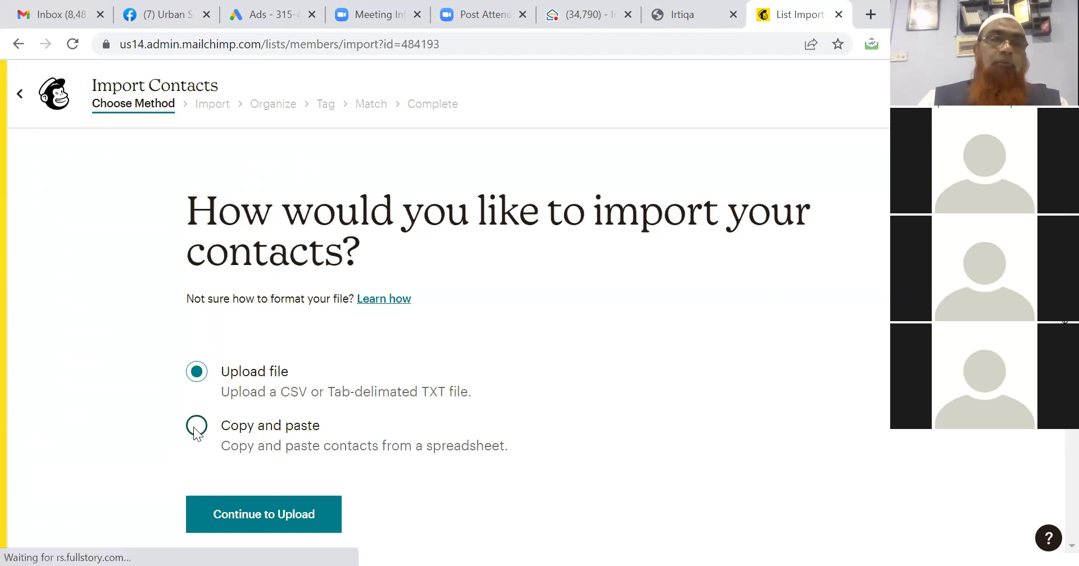
click(202, 520)
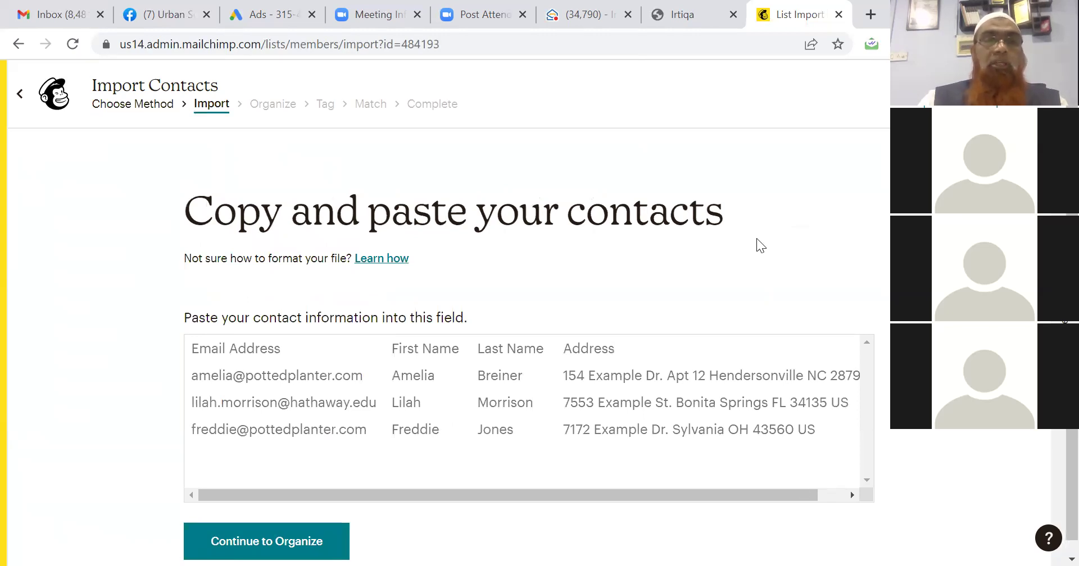
click(219, 348)
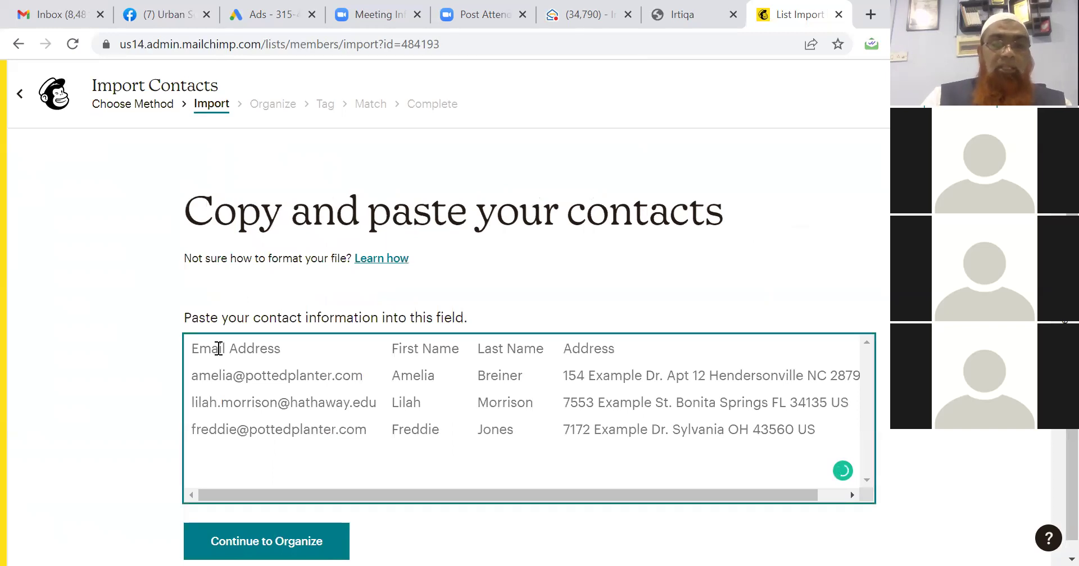
key(ctrl+v)
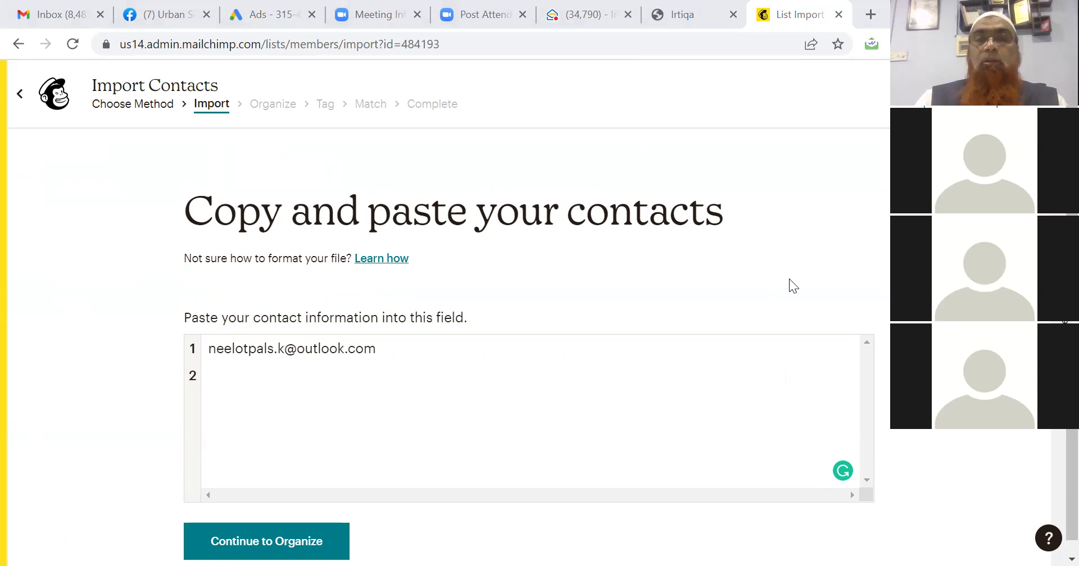
click(372, 375)
key(ctrl+v)
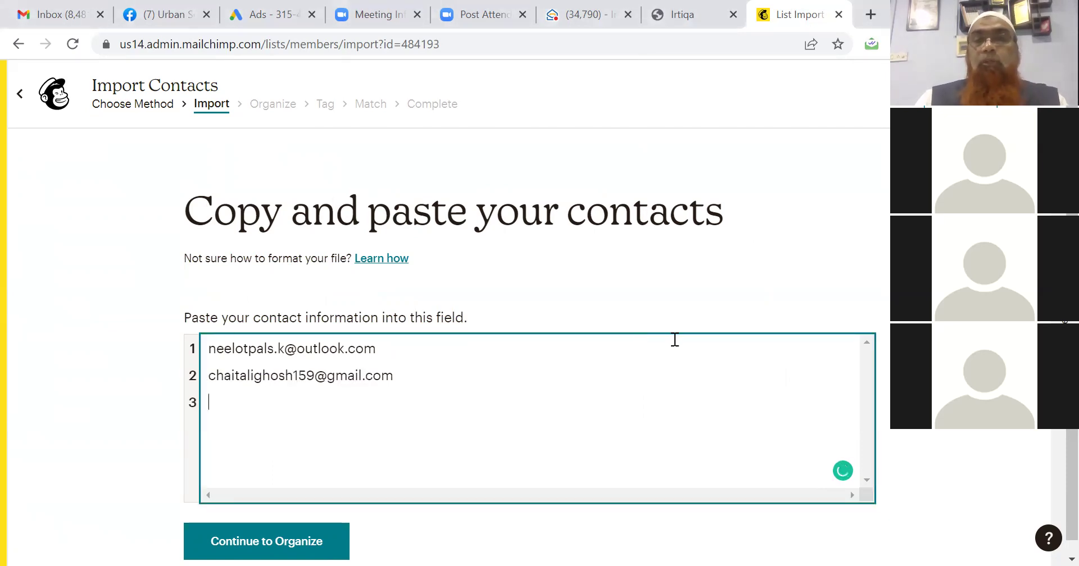
key(alt+Tab)
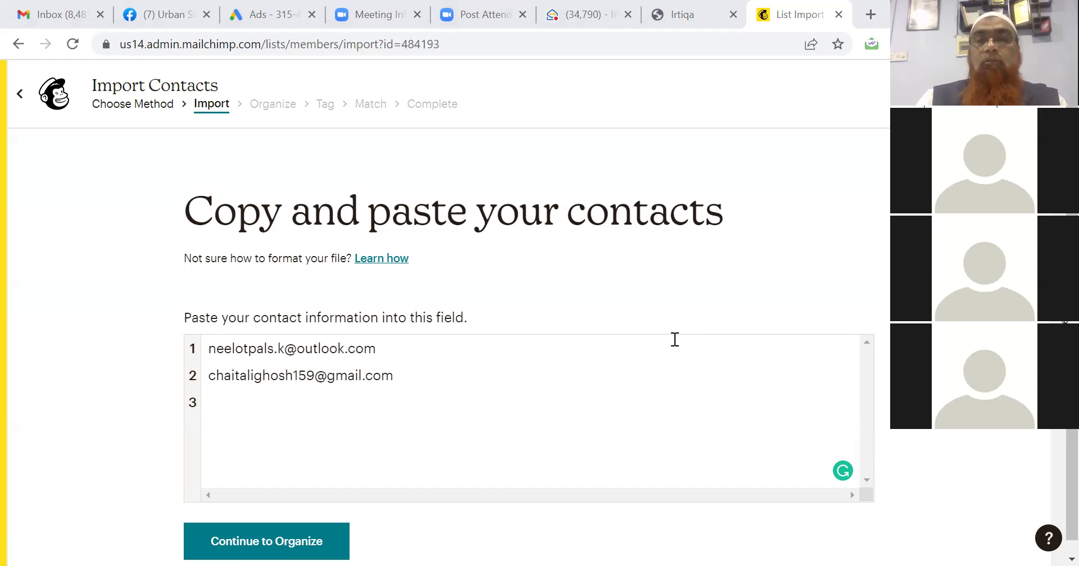
click(323, 409)
key(ctrl+v)
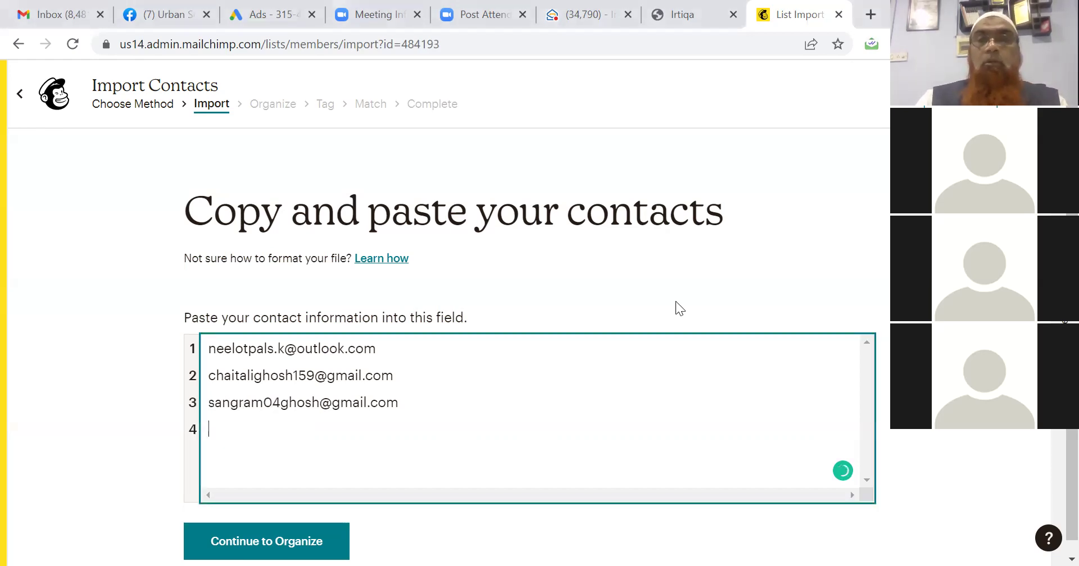
click(675, 301)
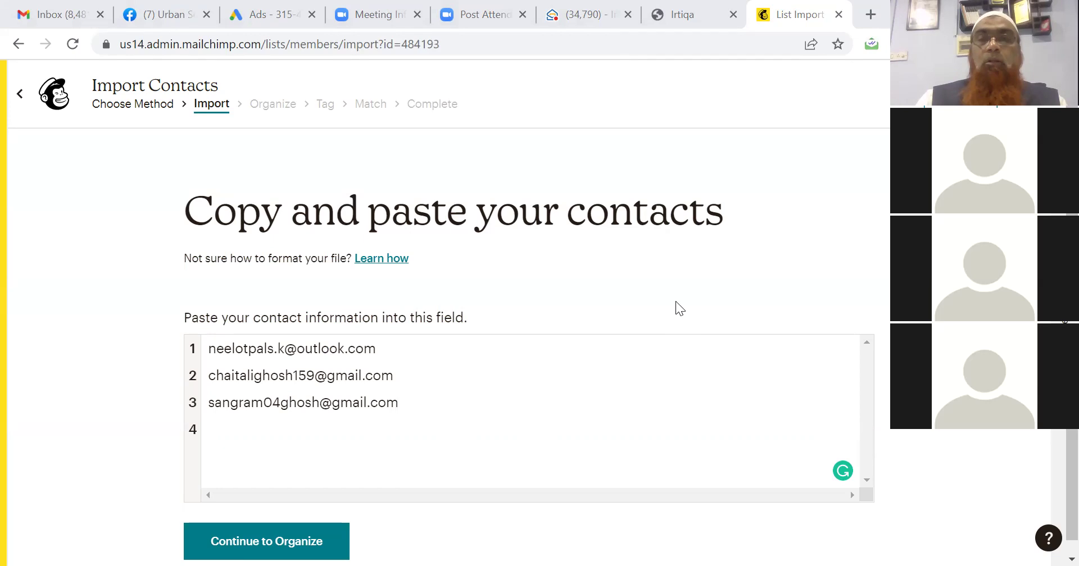
click(304, 429)
key(ctrl+v)
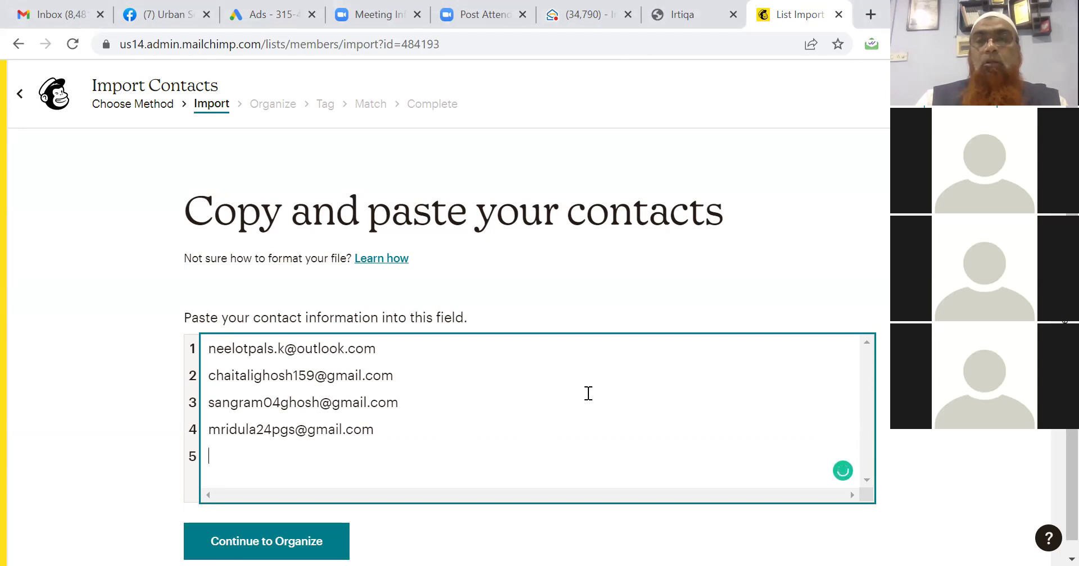
Paste the remaining three email addresses and remove the trailing empty line.
key(alt+Tab)
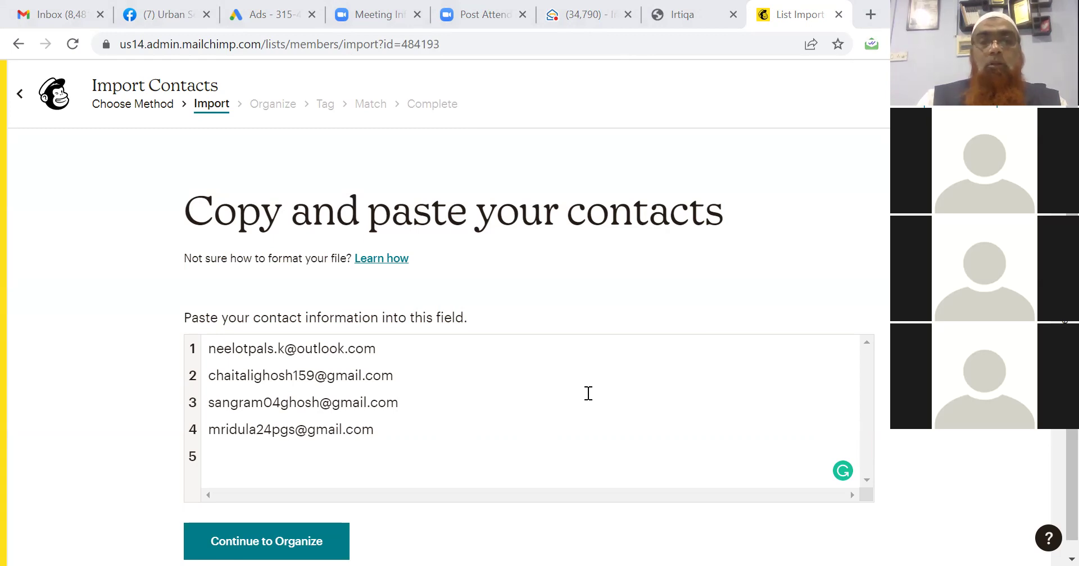
click(289, 445)
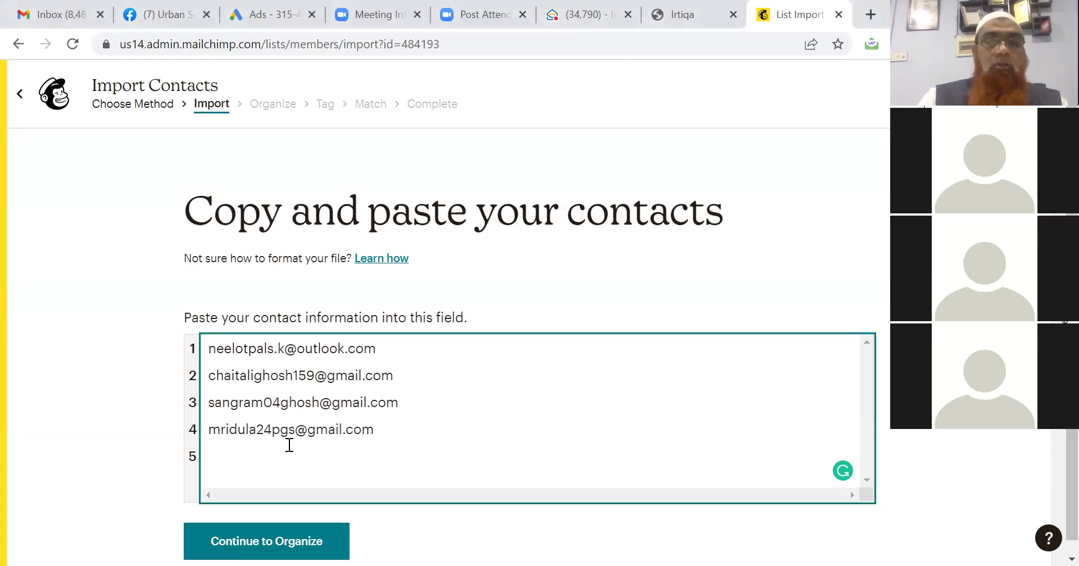
key(ctrl+v)
key(alt+Tab)
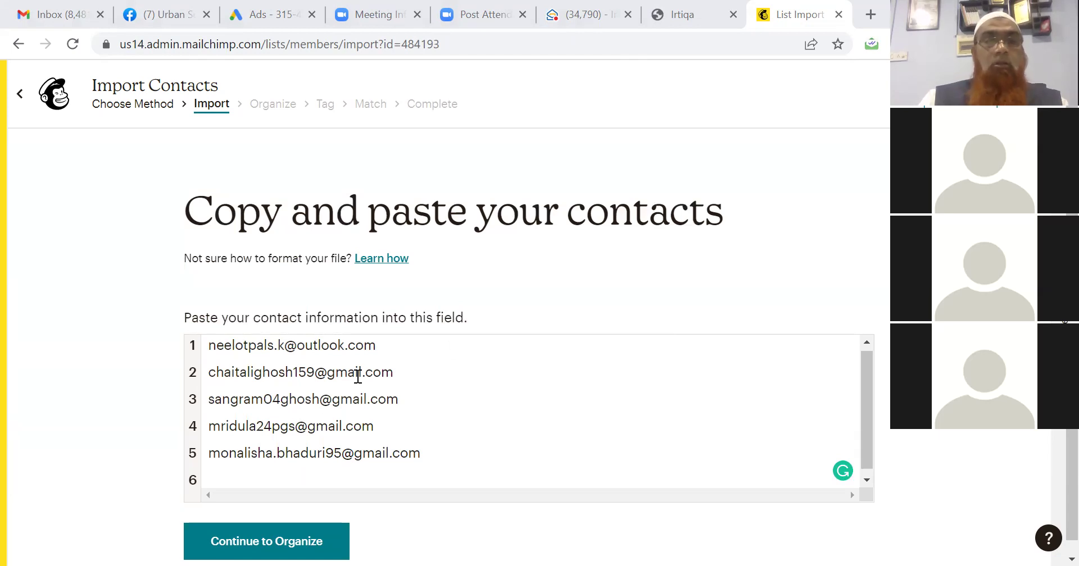
click(301, 468)
key(ctrl+v)
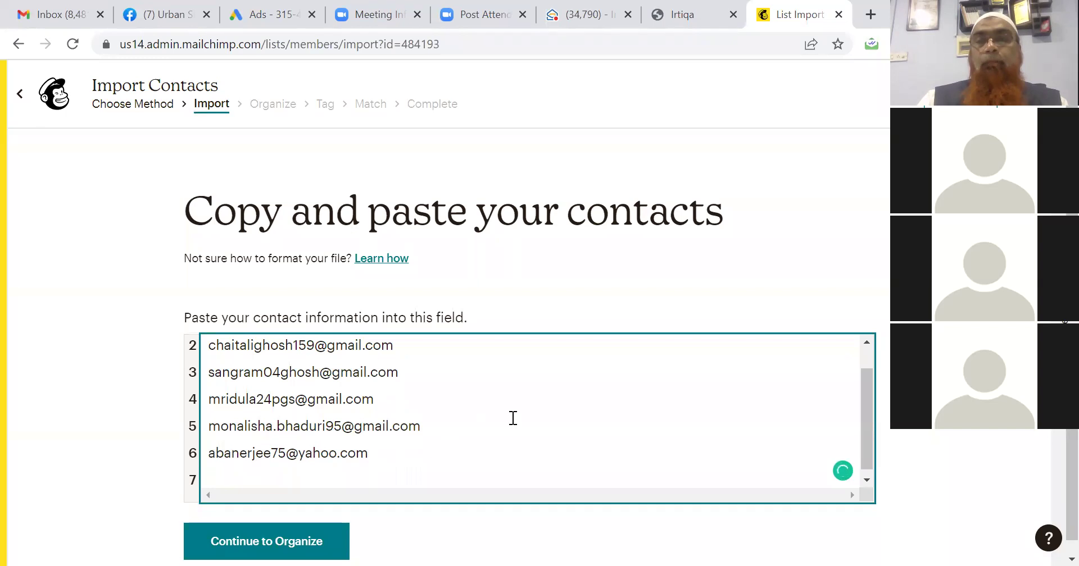
key(alt+Tab)
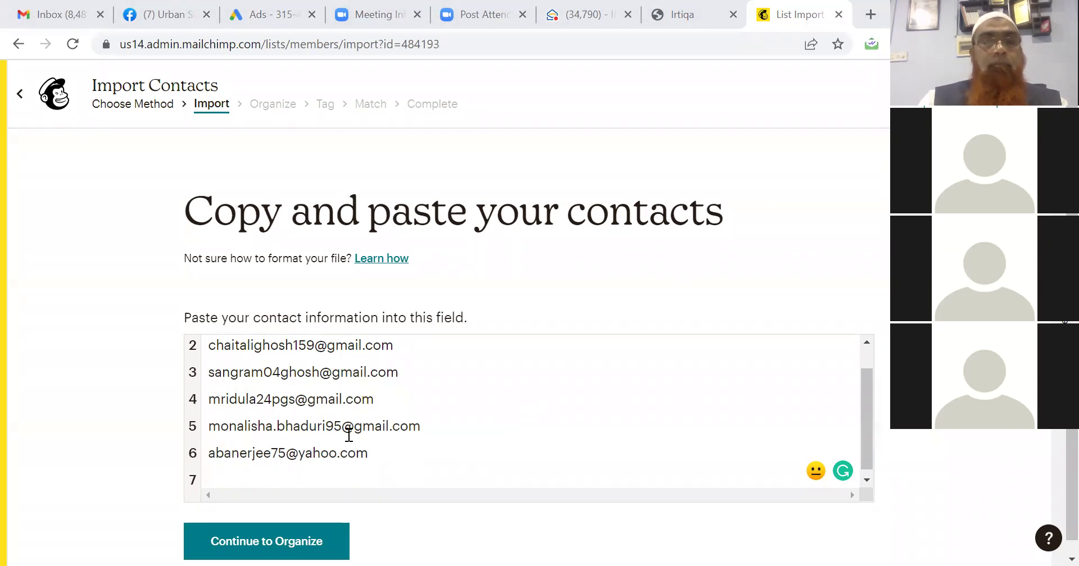
click(308, 469)
key(ctrl+v)
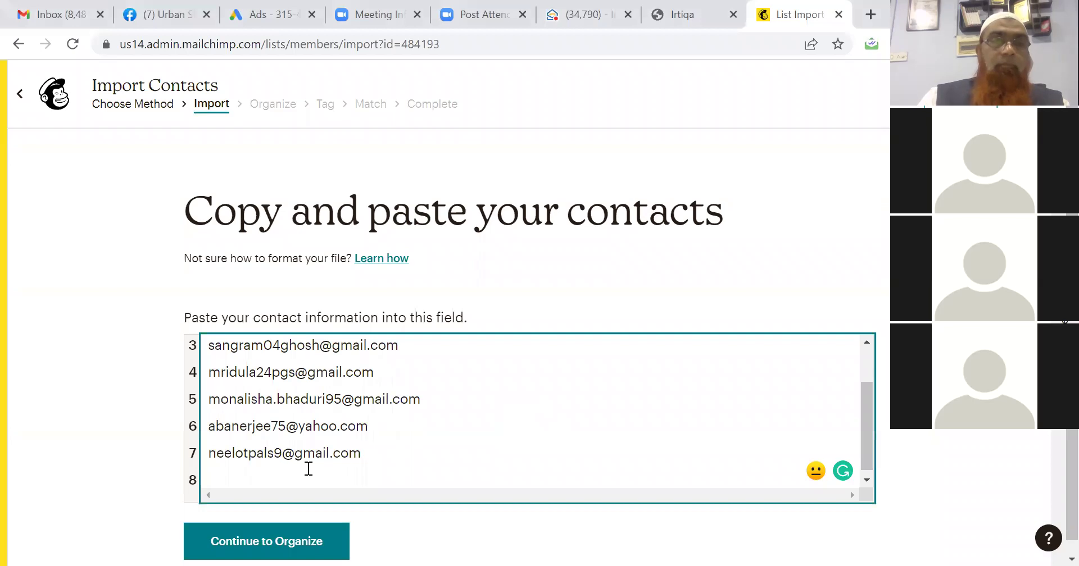
key(BackSpace)
Import the pasted contacts as Subscribed with the Itriqa List tag and complete the import.
click(264, 543)
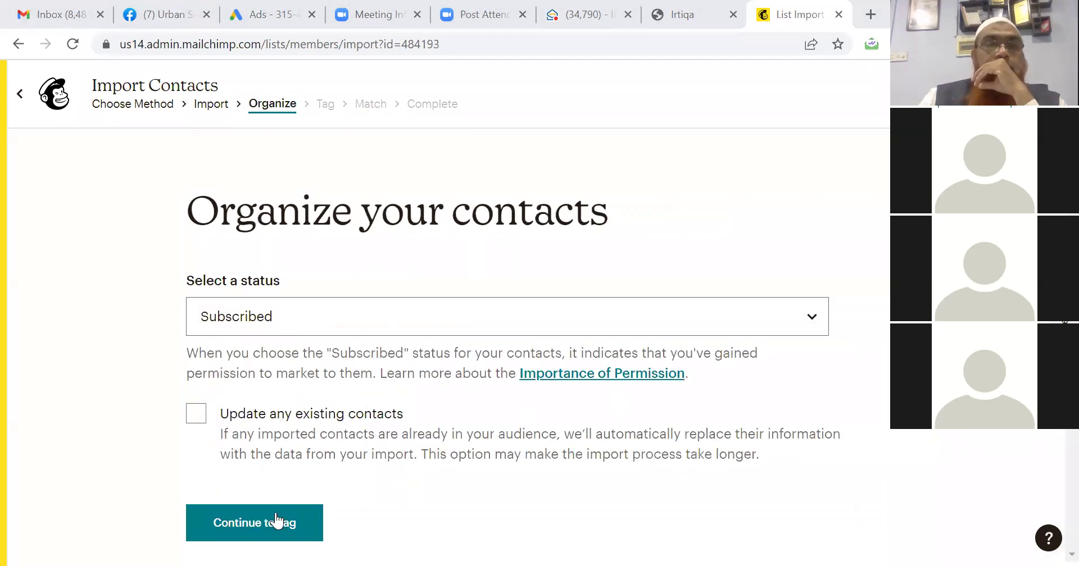
click(276, 518)
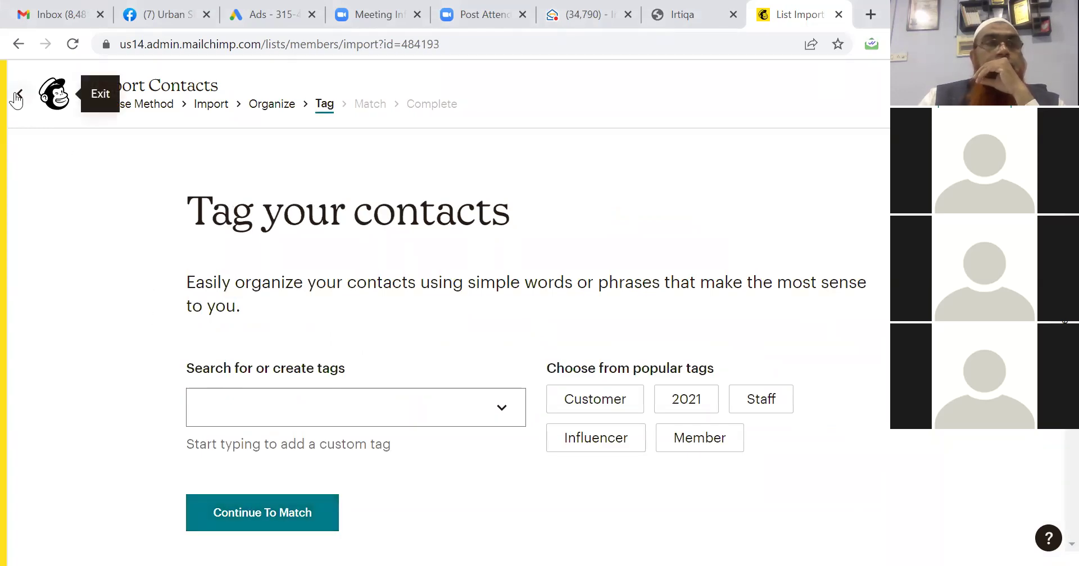
click(251, 404)
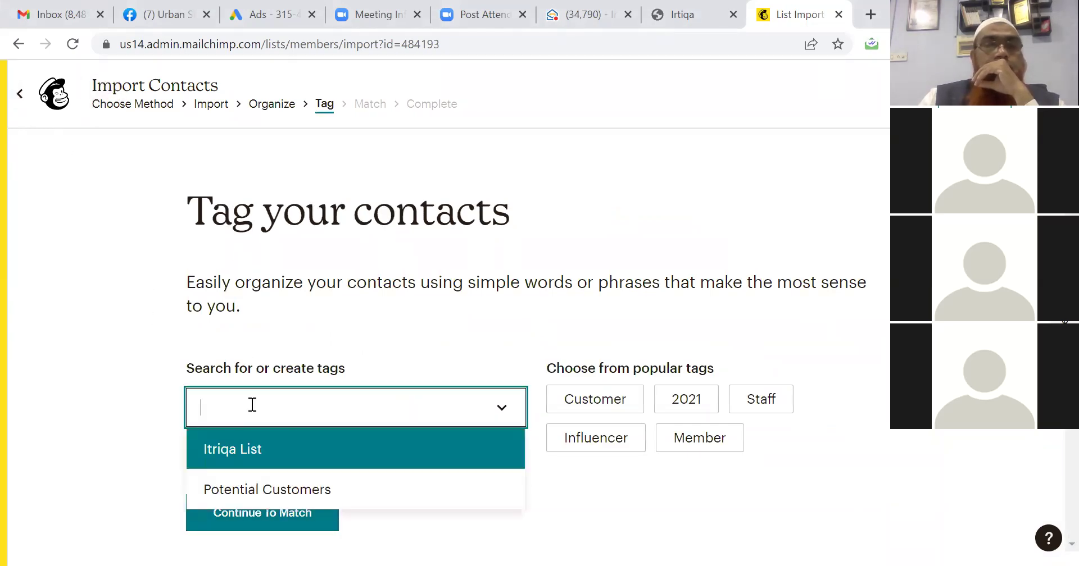
click(247, 462)
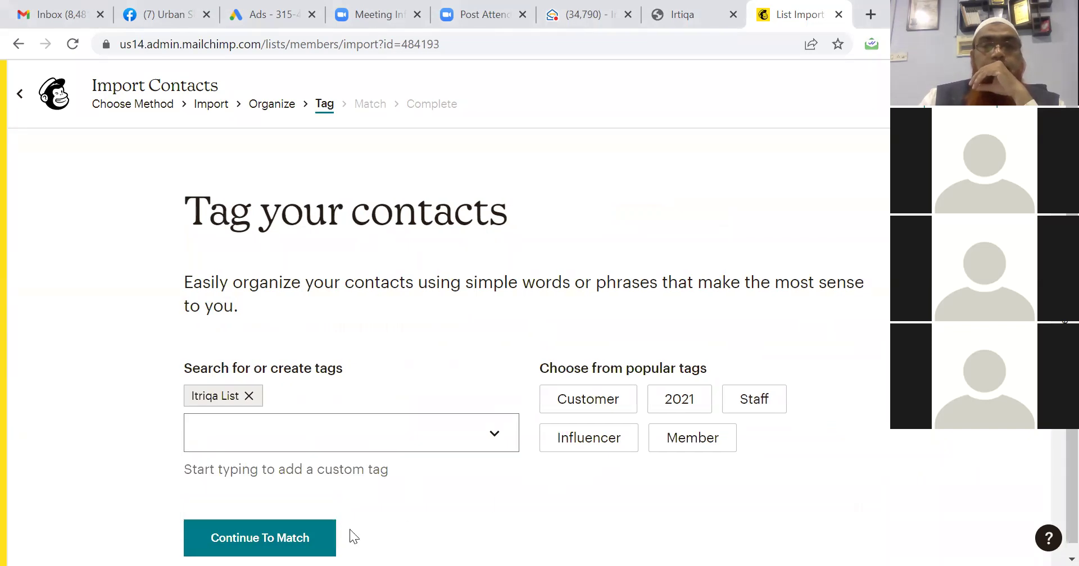
click(286, 539)
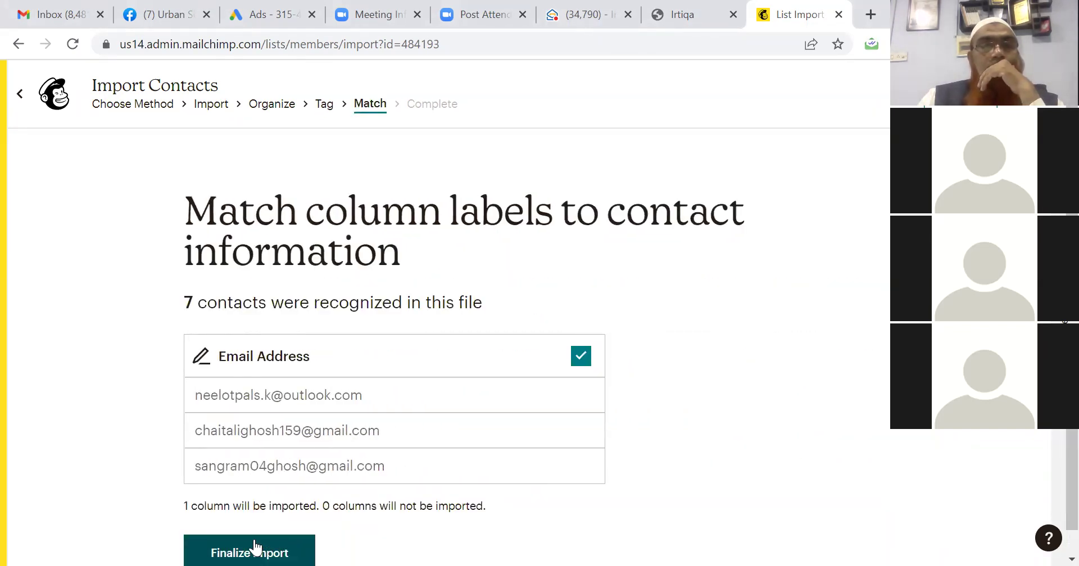
click(256, 548)
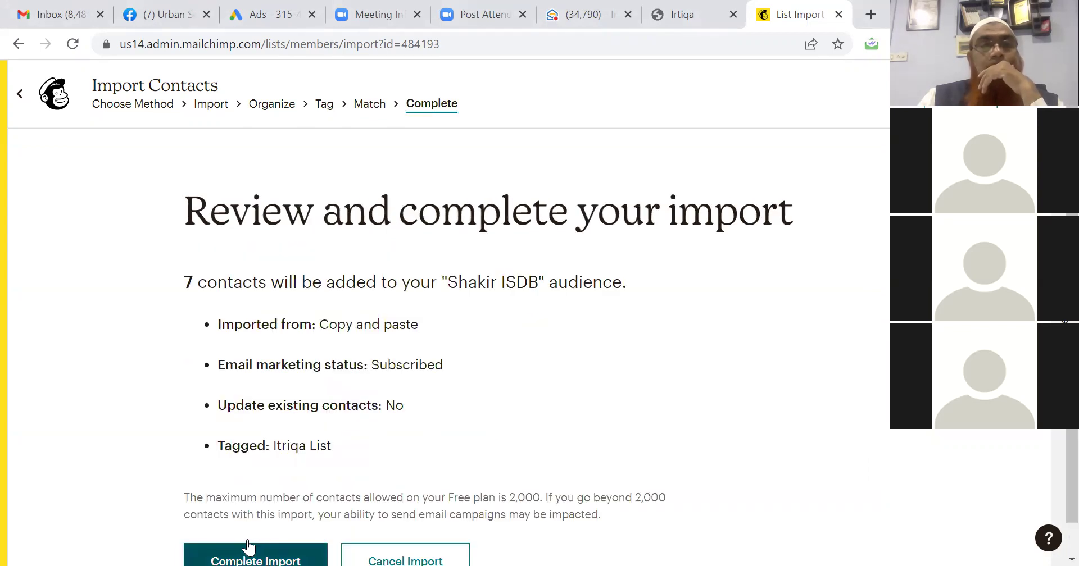
click(245, 548)
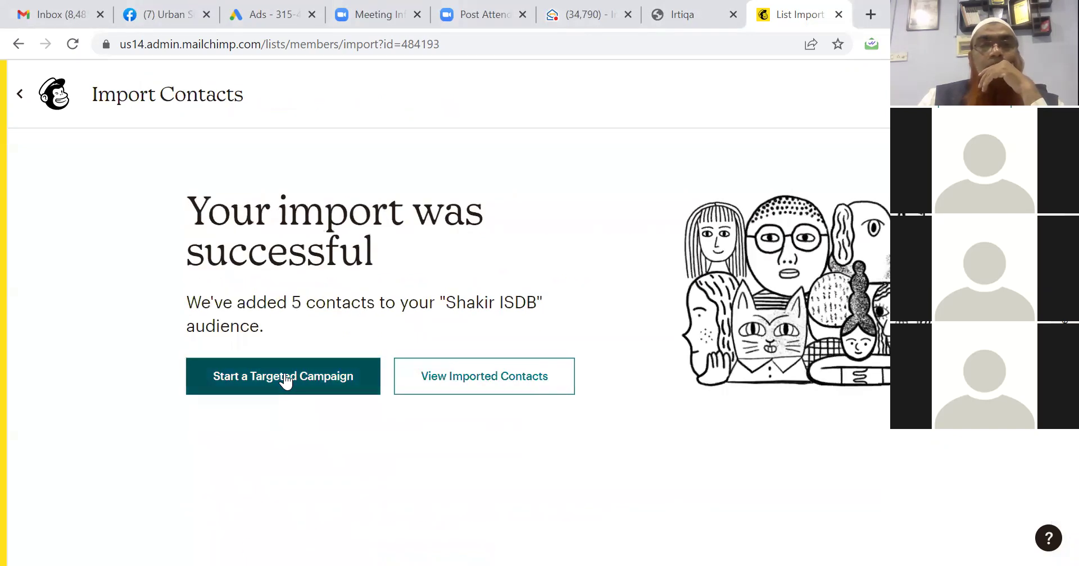
View the imported contacts, then reopen the Irtiqa Appliances BLDC Fan draft from All campaigns.
click(471, 383)
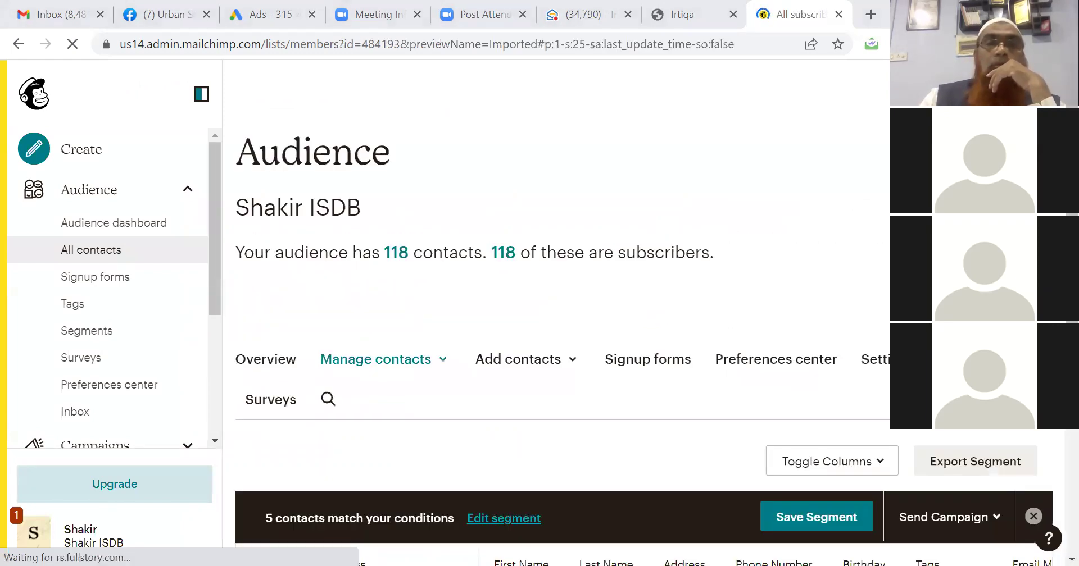
click(147, 199)
click(125, 228)
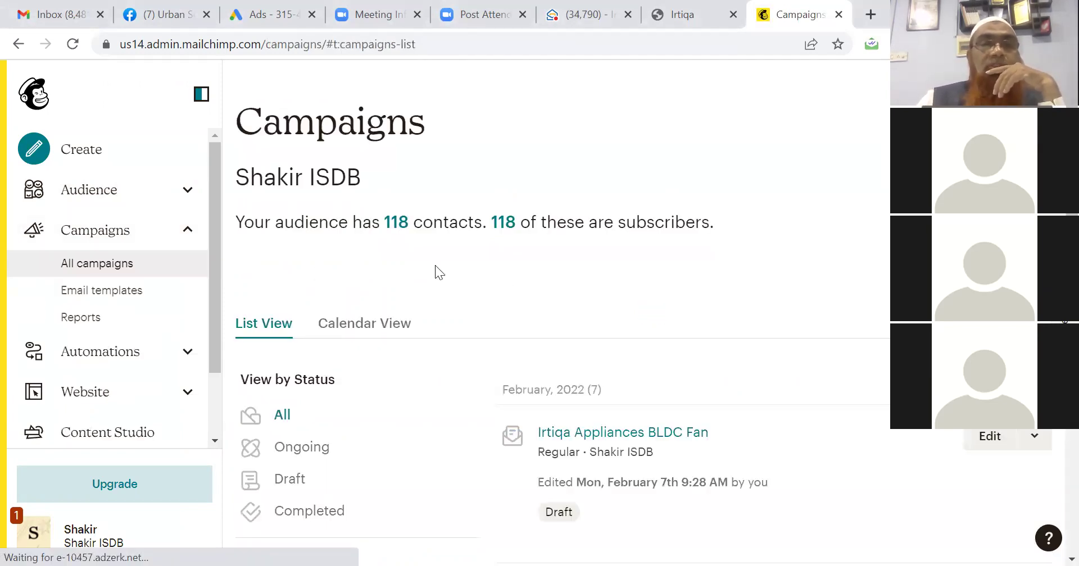
click(619, 432)
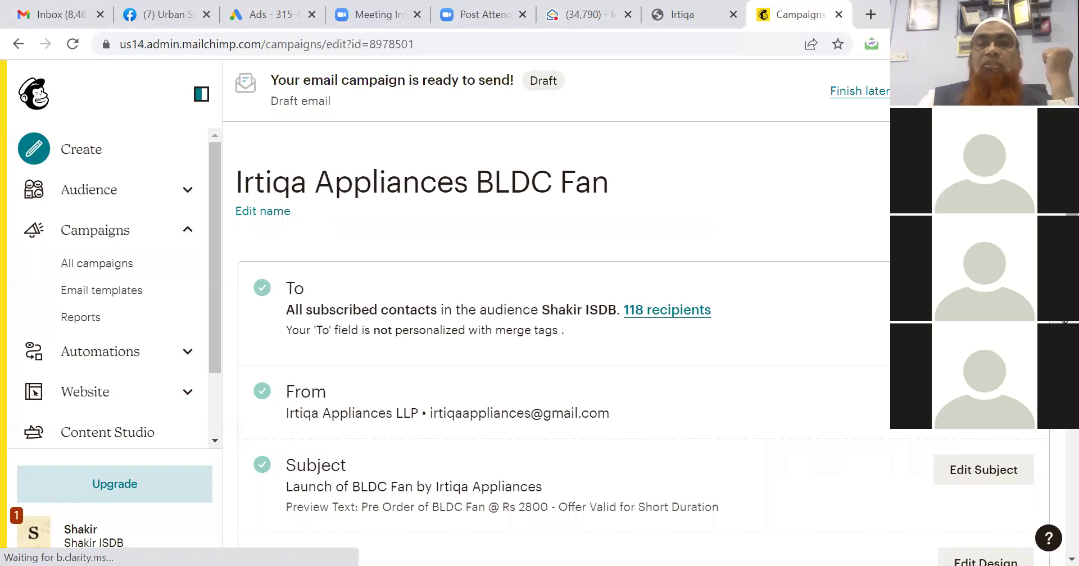
Review the draft's To, From, Subject and Content checklist, then open Send for review.
scroll(556, 337, down, 3)
scroll(556, 337, up, 3)
scroll(557, 337, down, 1)
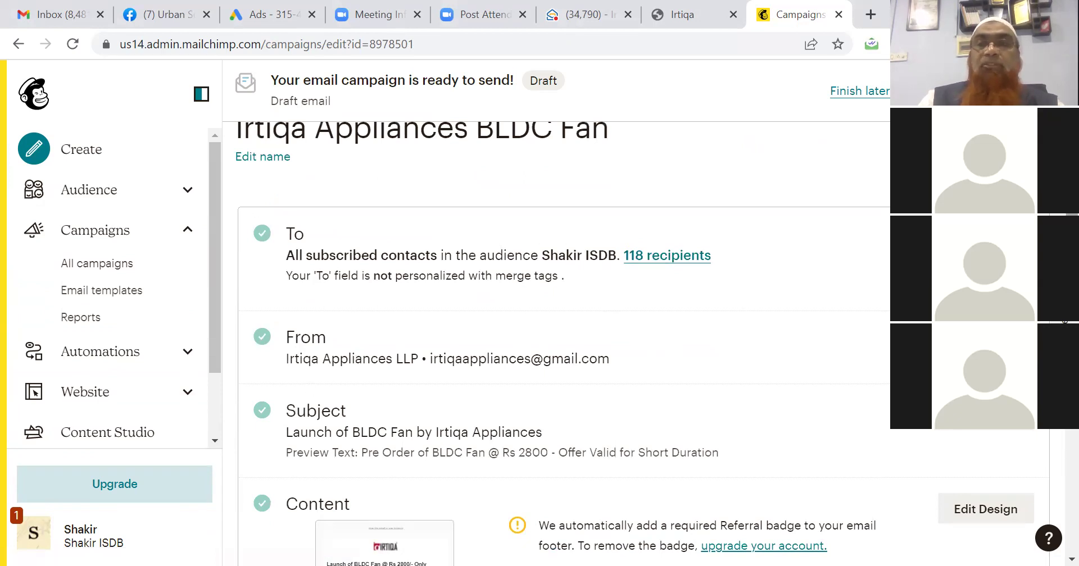
scroll(644, 344, down, 4)
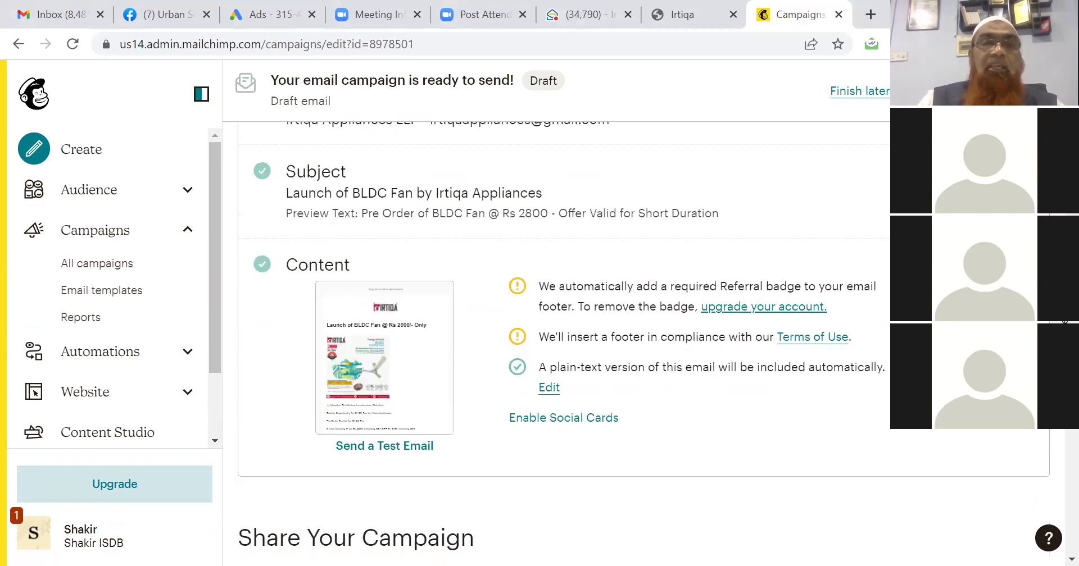
scroll(644, 344, down, 1)
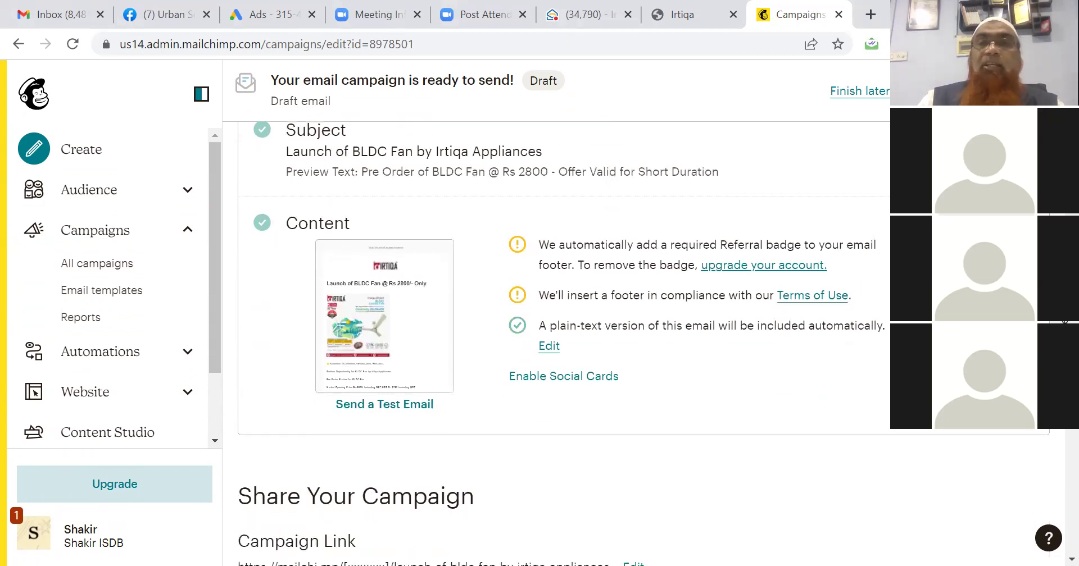
scroll(644, 344, down, 1)
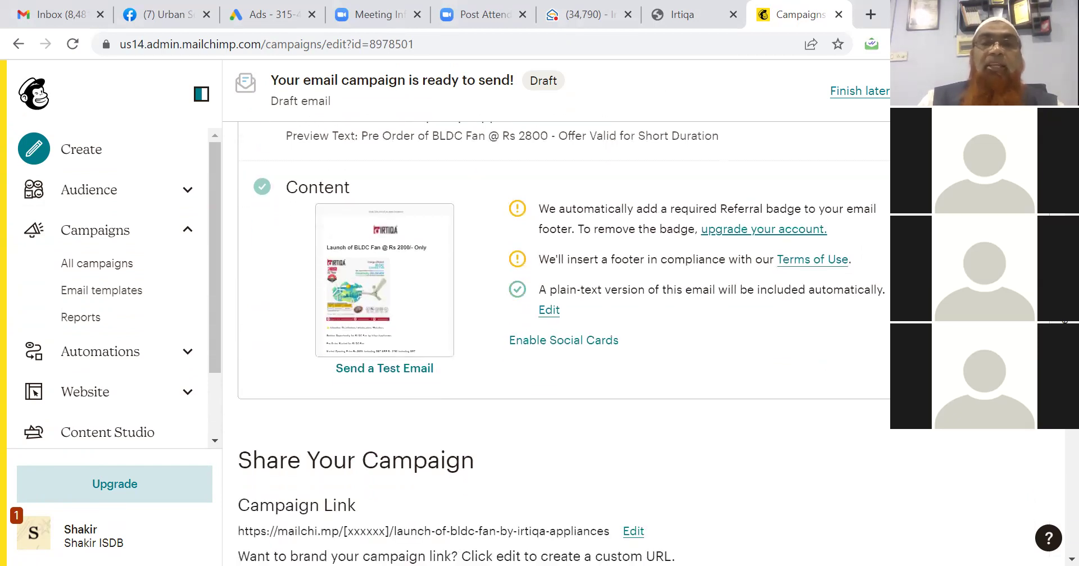
scroll(1055, 456, down, 9)
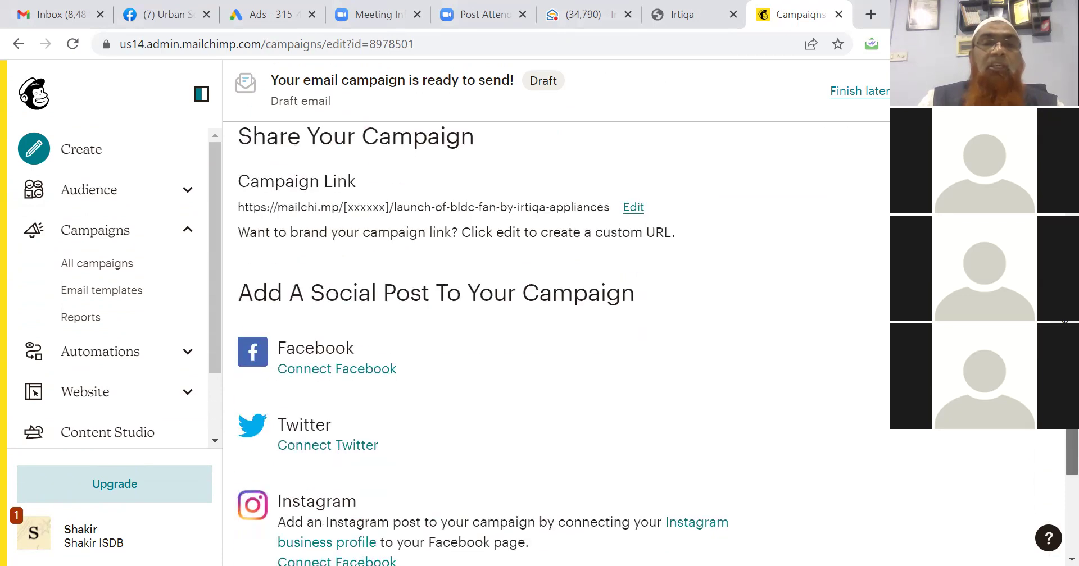
scroll(1055, 466, down, 1)
drag(1052, 471, 1053, 143)
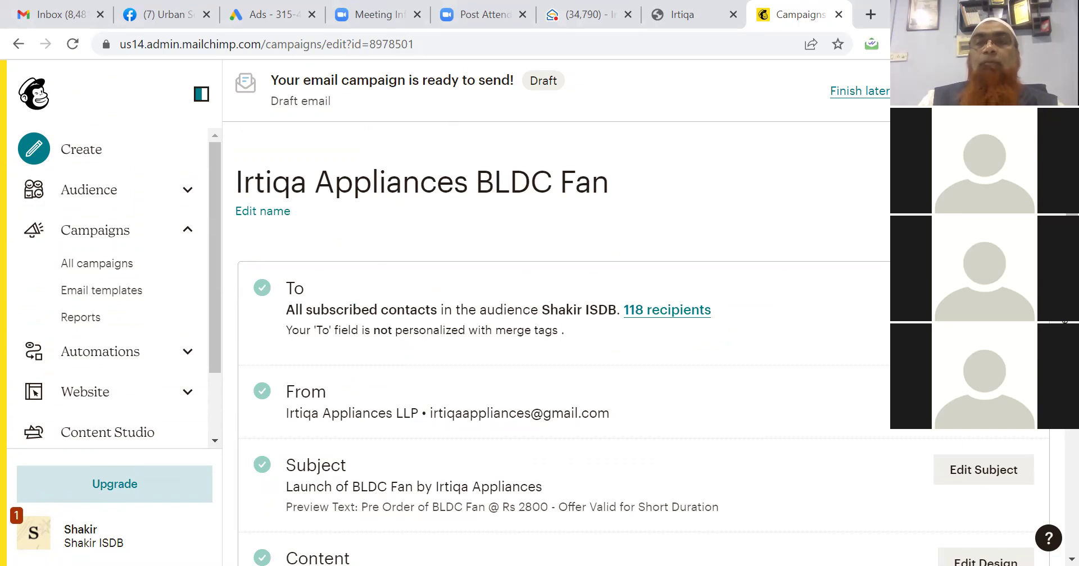
click(1021, 91)
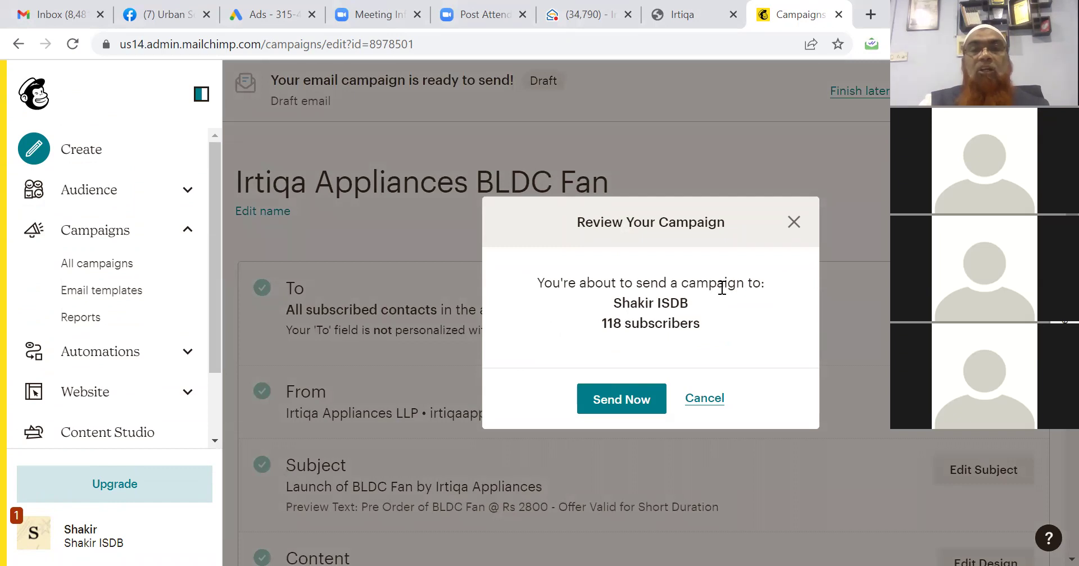
Send the Irtiqa Appliances BLDC Fan campaign now to all 118 subscribers.
click(607, 394)
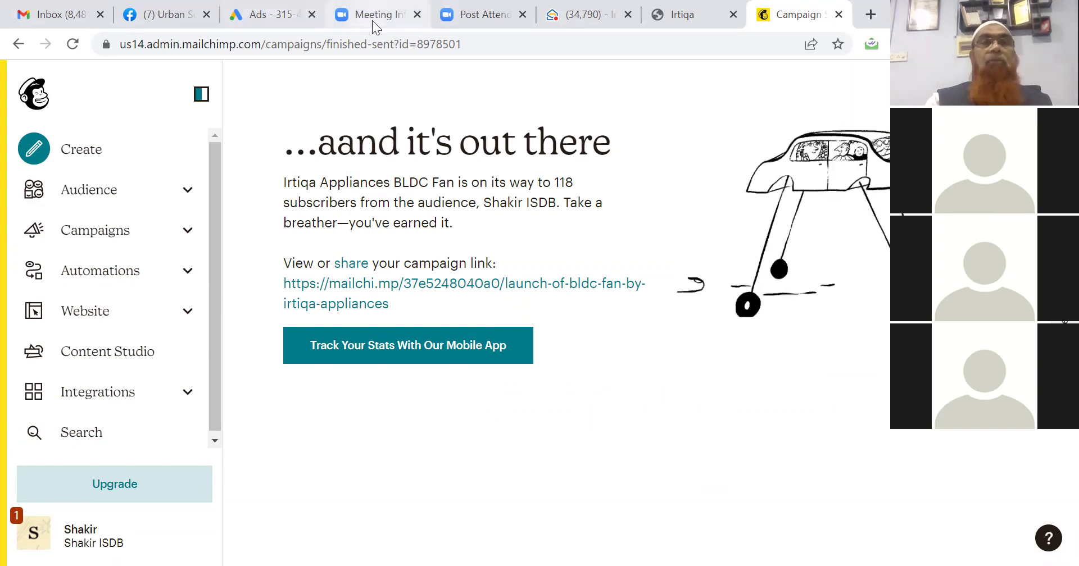
click(564, 16)
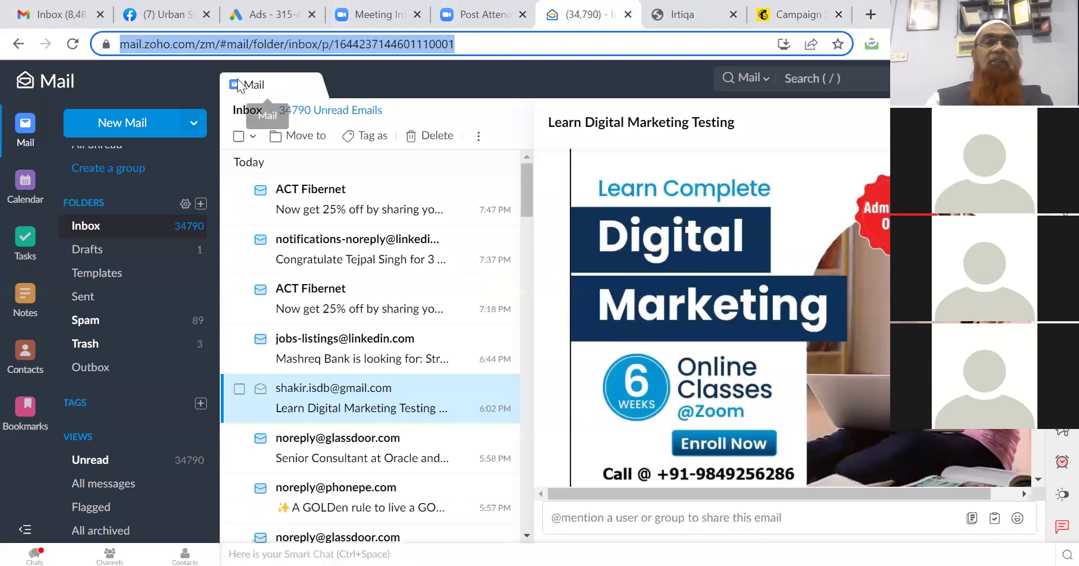
click(57, 15)
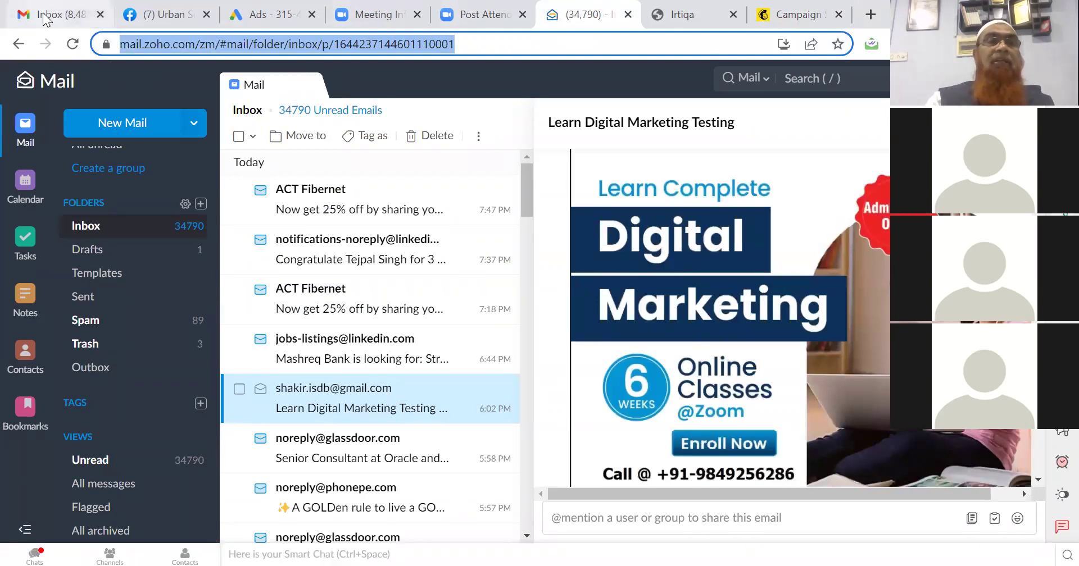
click(72, 45)
click(794, 20)
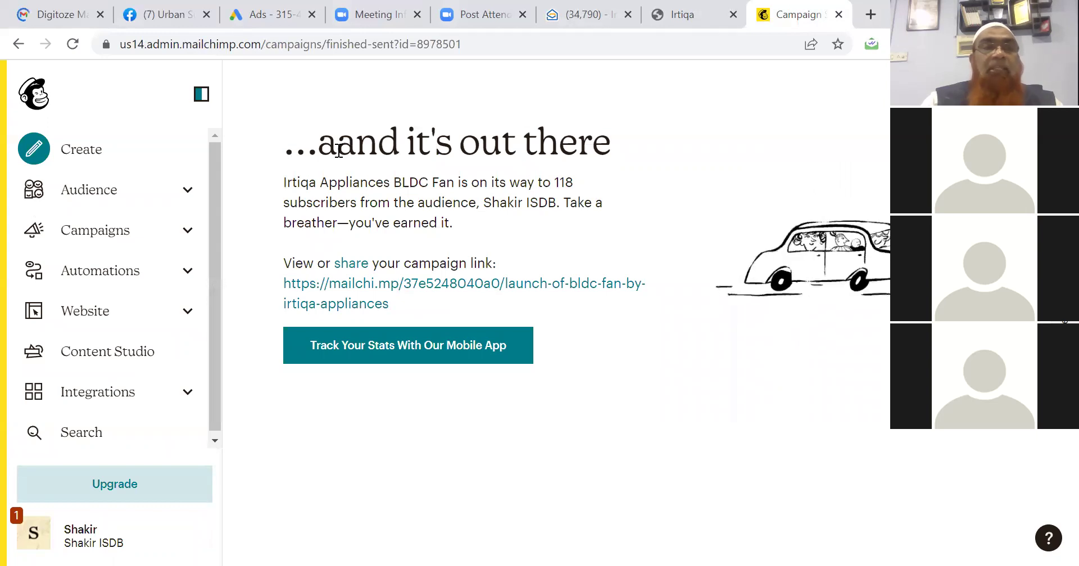
click(97, 193)
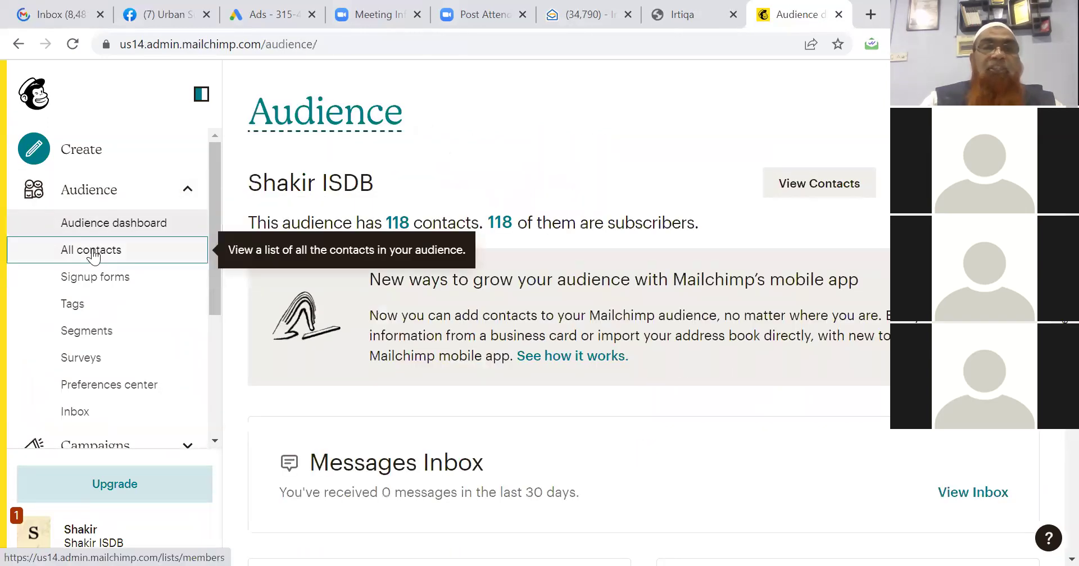
Open Audience > All contacts and wait through Chrome's Page Unresponsive dialog.
click(92, 251)
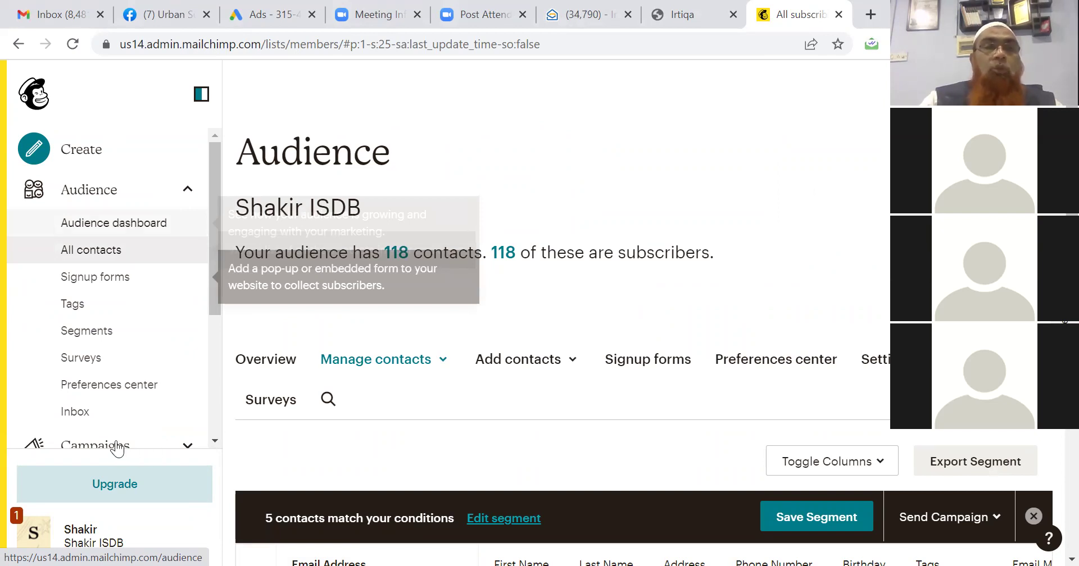
click(117, 449)
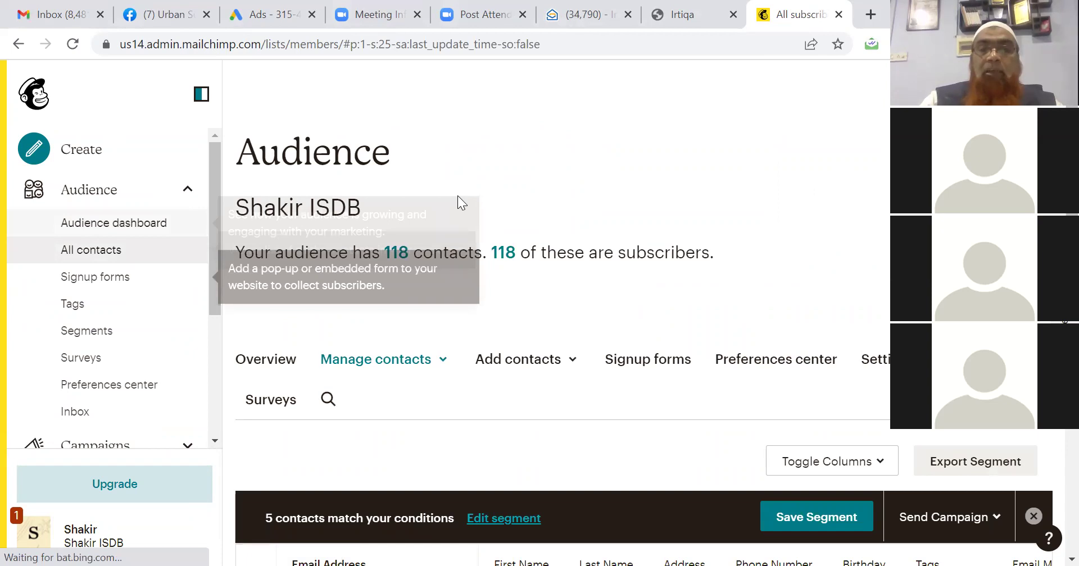
click(607, 229)
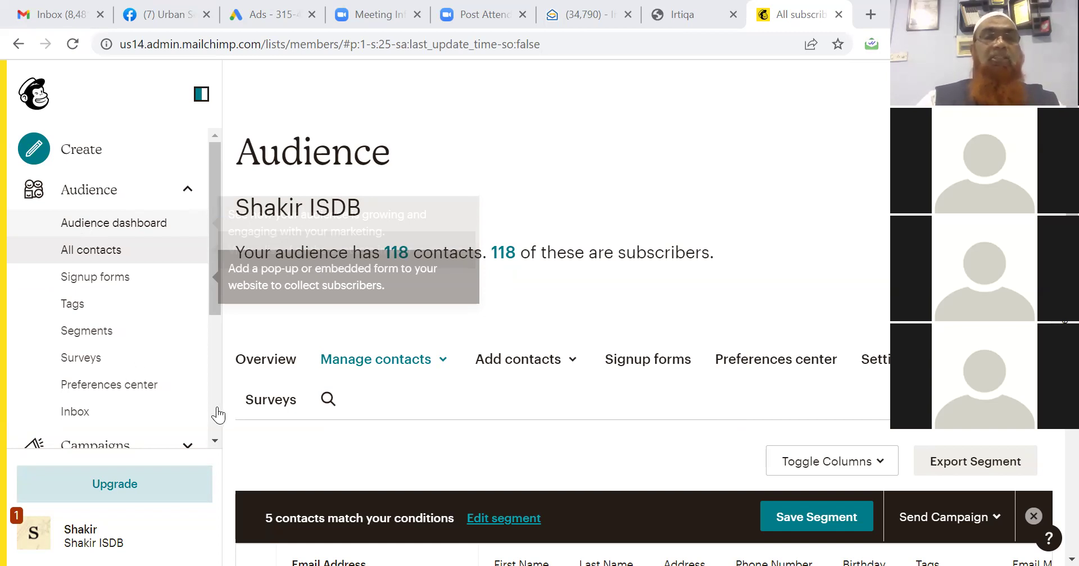
scroll(218, 416, down, 4)
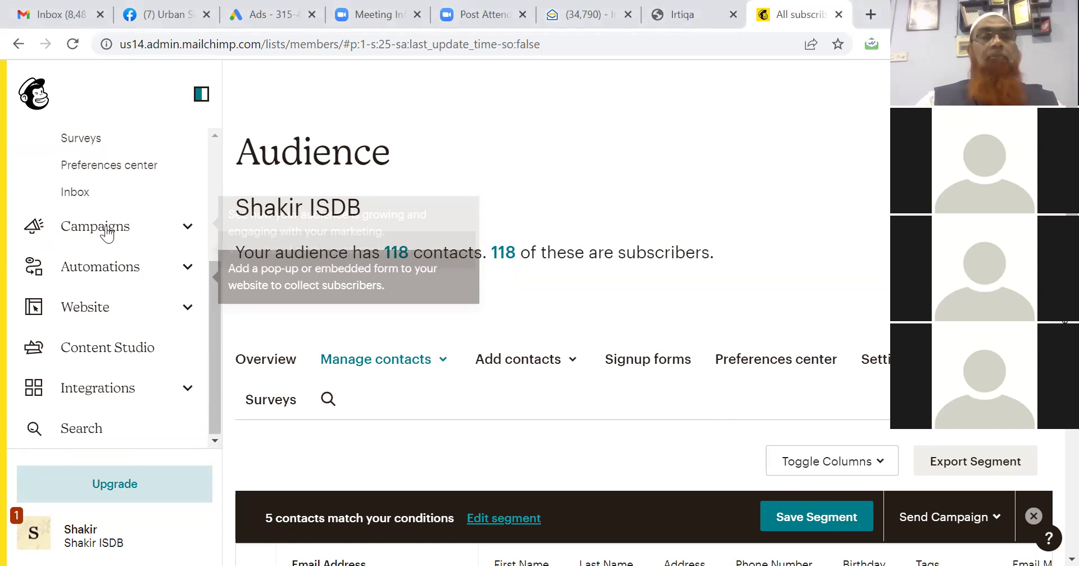
Reload the contacts page, keep waiting until it loads, then switch to the Facebook Leads Center tab.
click(388, 44)
key(Return)
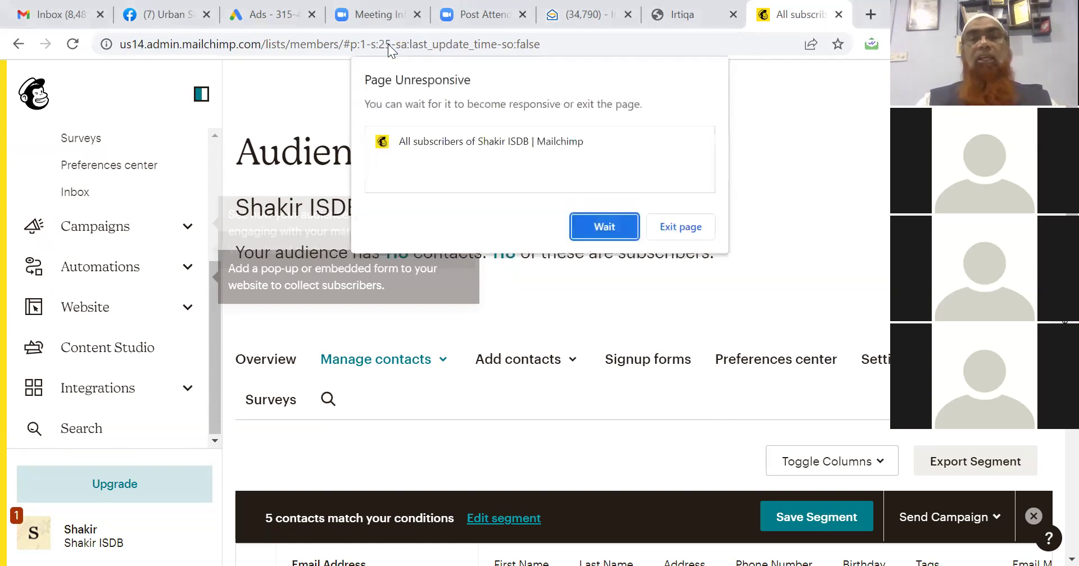
click(597, 222)
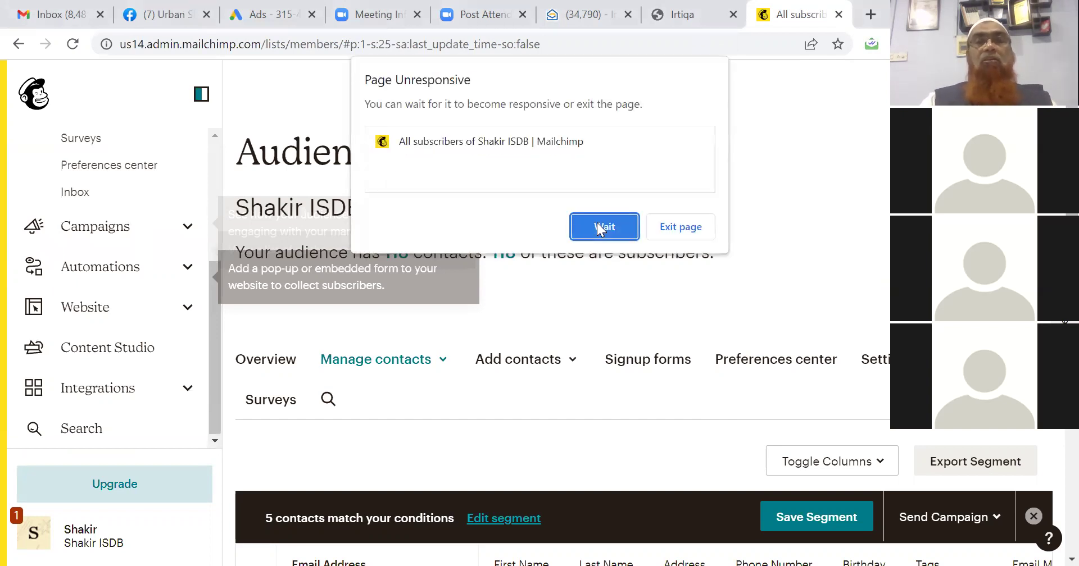
click(599, 228)
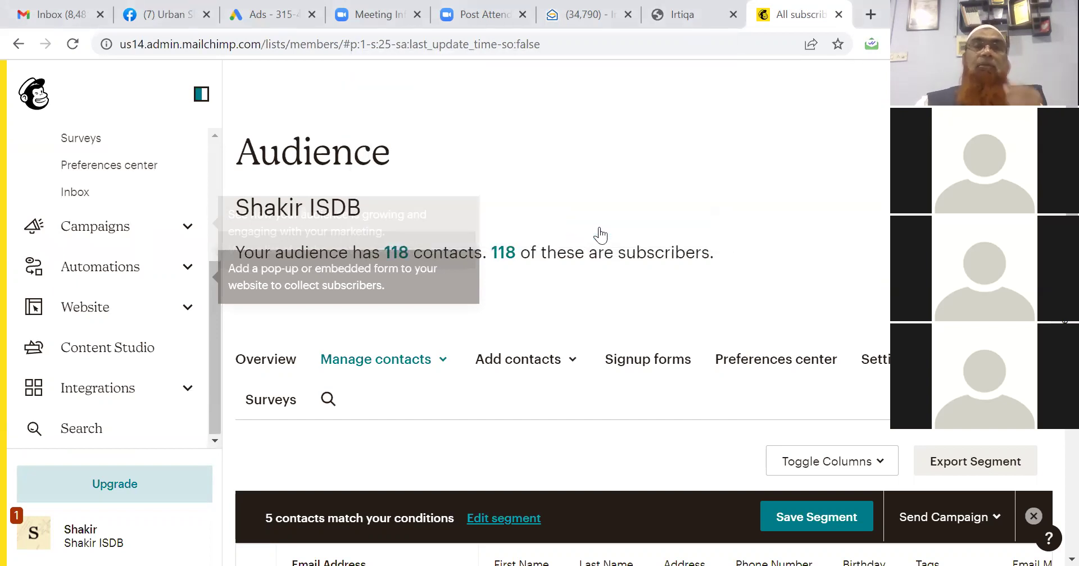
click(148, 14)
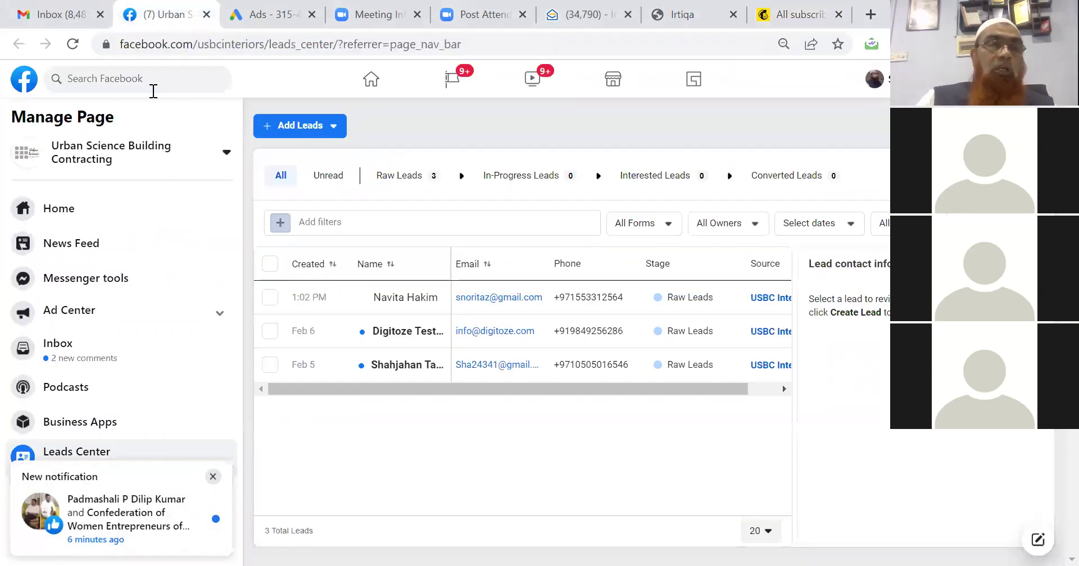
Check the Facebook, Gmail and Zoho Mail tabs, then close the Irtiqa website tab.
click(72, 43)
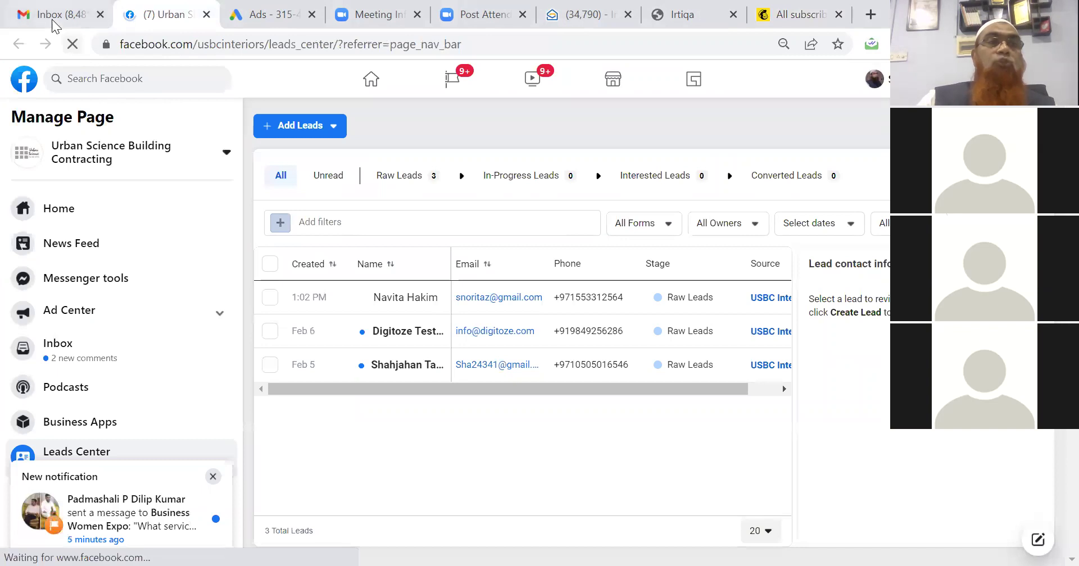
click(54, 24)
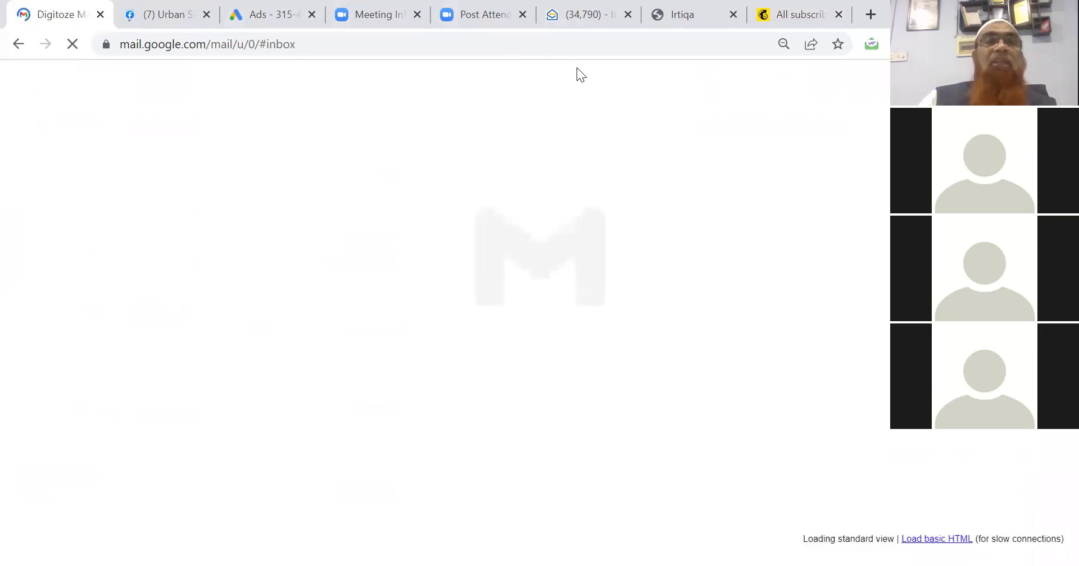
click(579, 13)
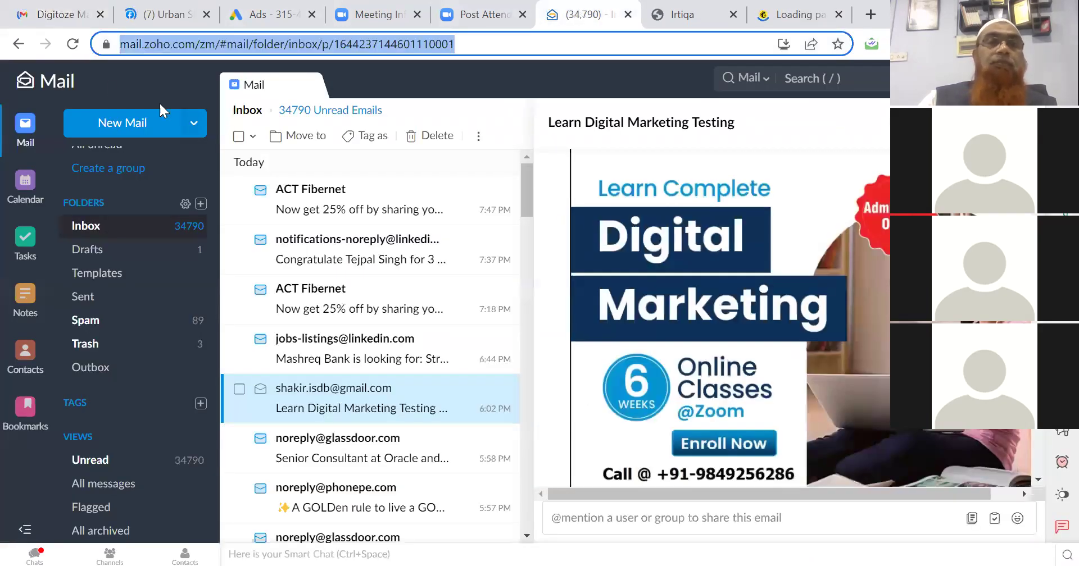
click(72, 44)
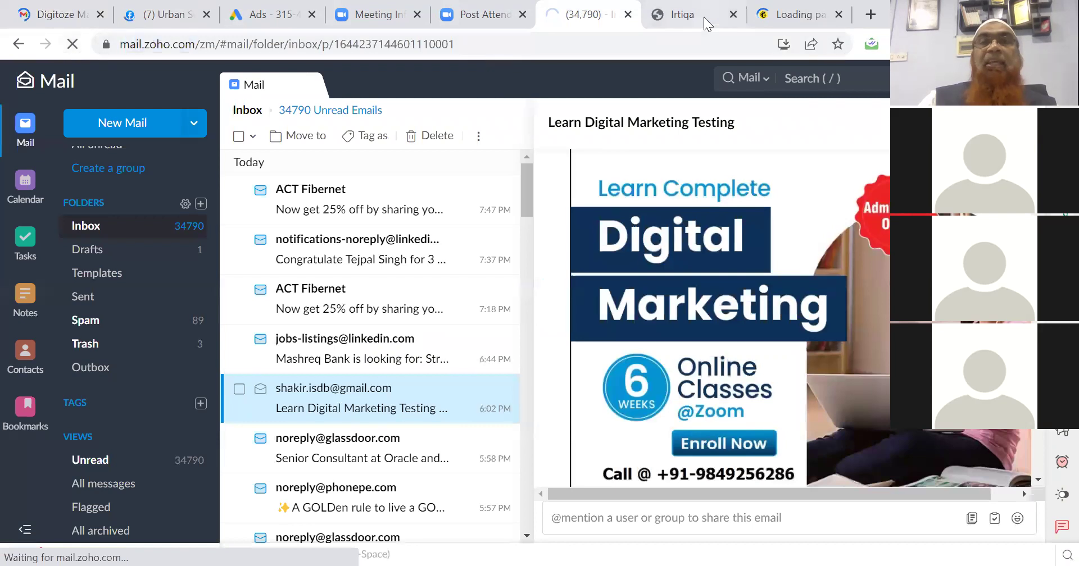
click(676, 14)
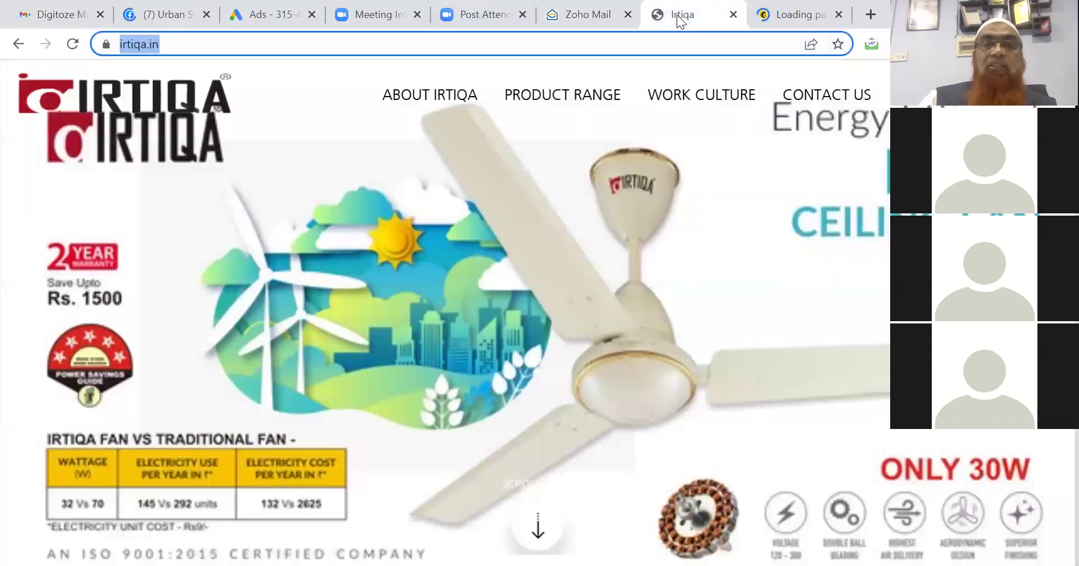
click(733, 15)
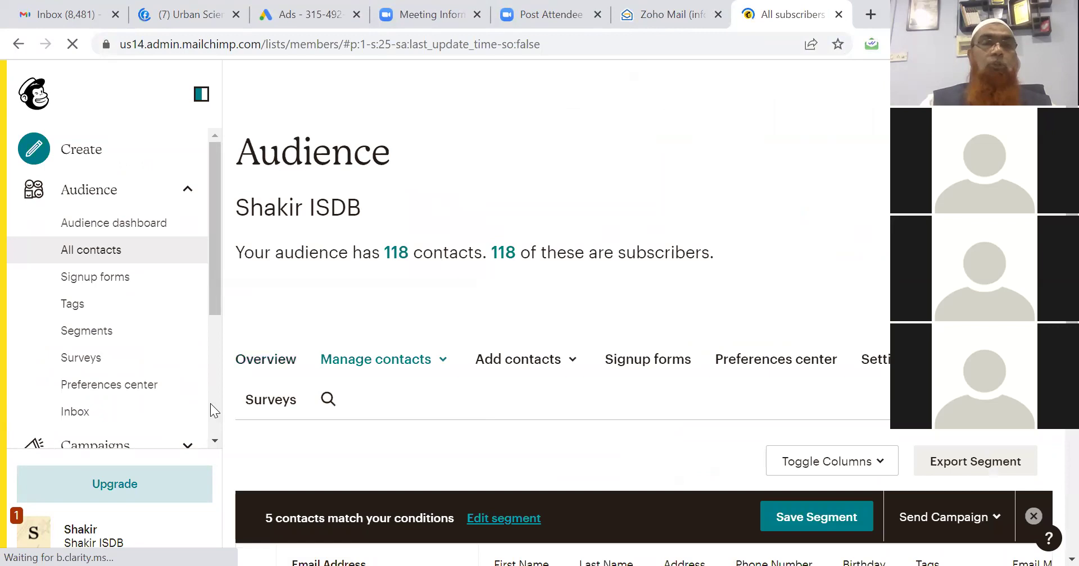
scroll(217, 366, down, 4)
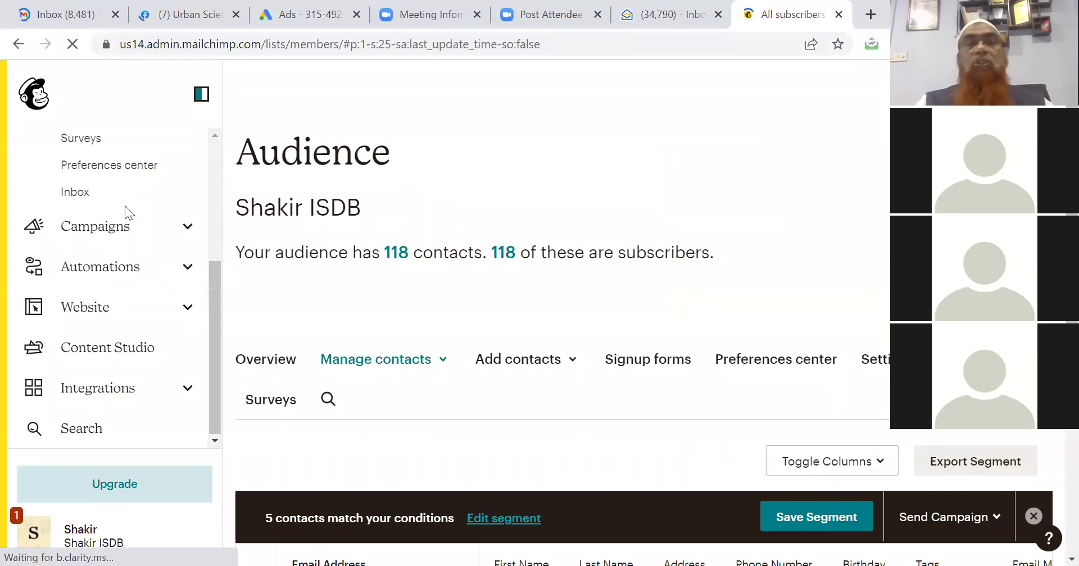
click(191, 14)
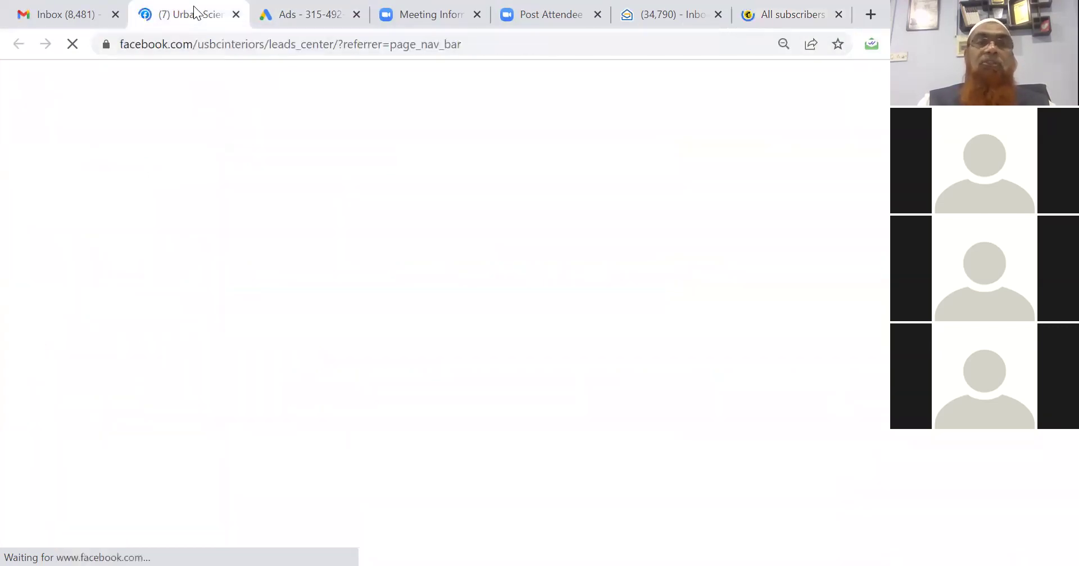
click(762, 17)
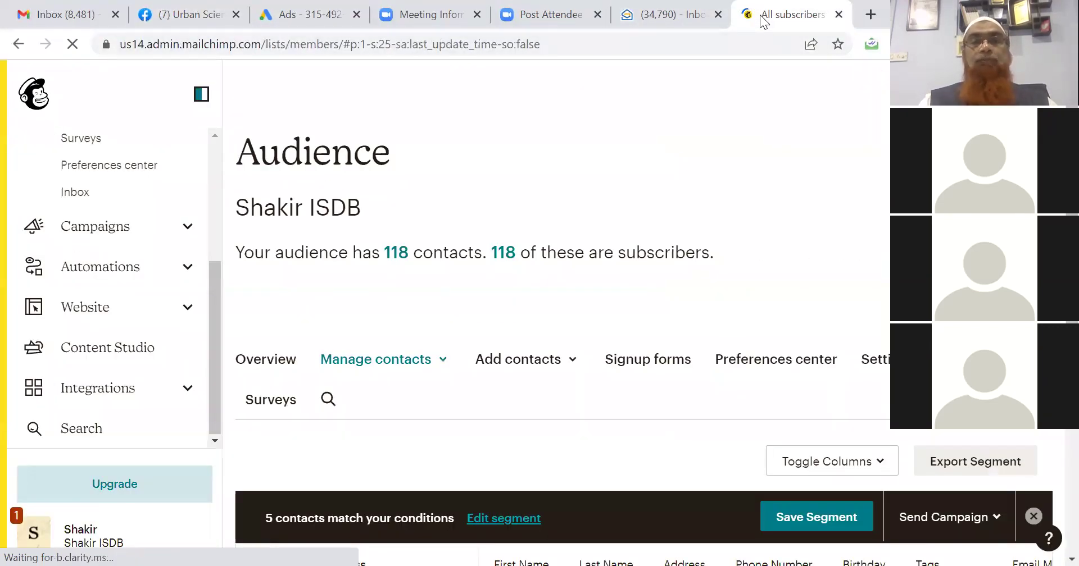
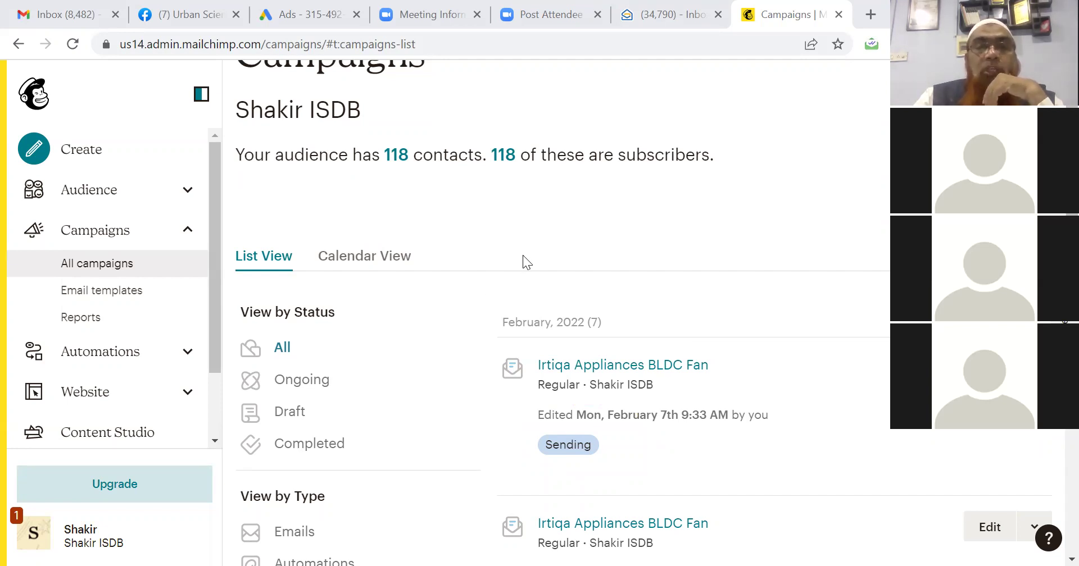
Scroll the All campaigns list past the Sending Irtiqa campaign and open the Testing campaign report.
scroll(510, 252, down, 6)
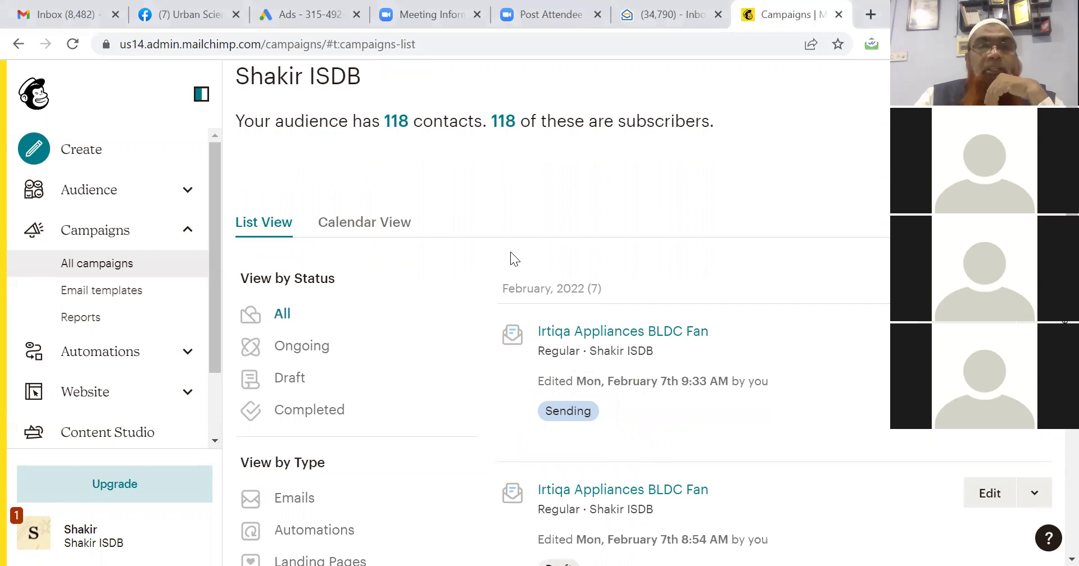
scroll(511, 252, down, 5)
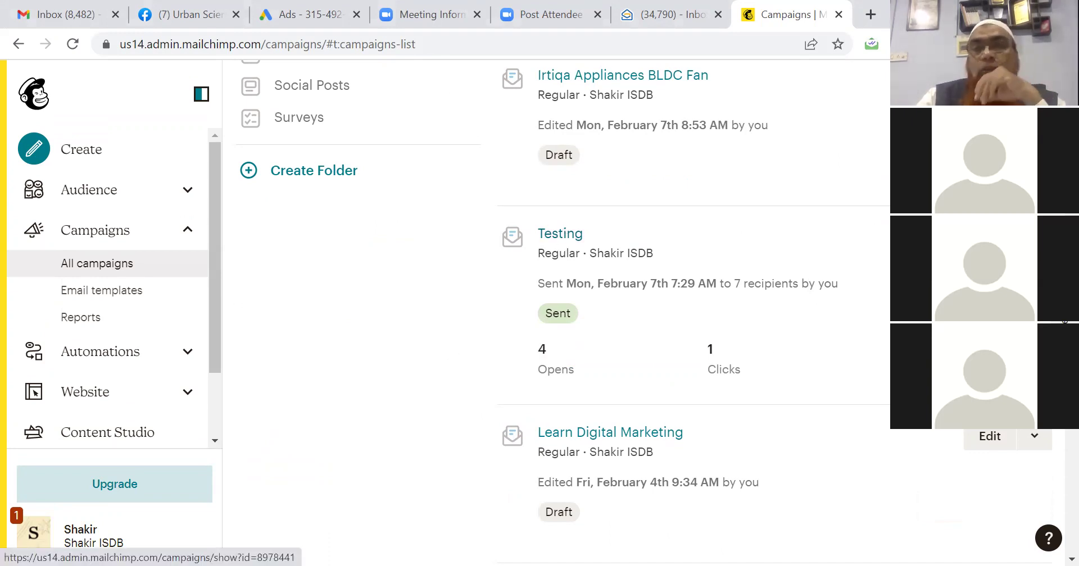
click(465, 295)
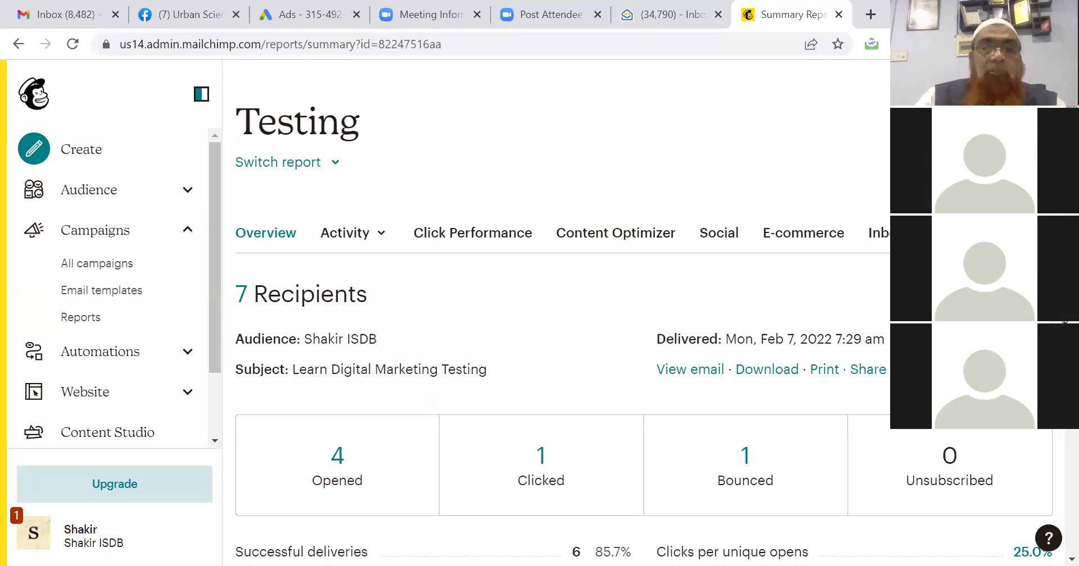
Review the Testing report summary: 7 recipients, 4 opened, 1 clicked, 1 bounced.
scroll(562, 314, down, 9)
scroll(562, 315, up, 3)
scroll(540, 269, up, 3)
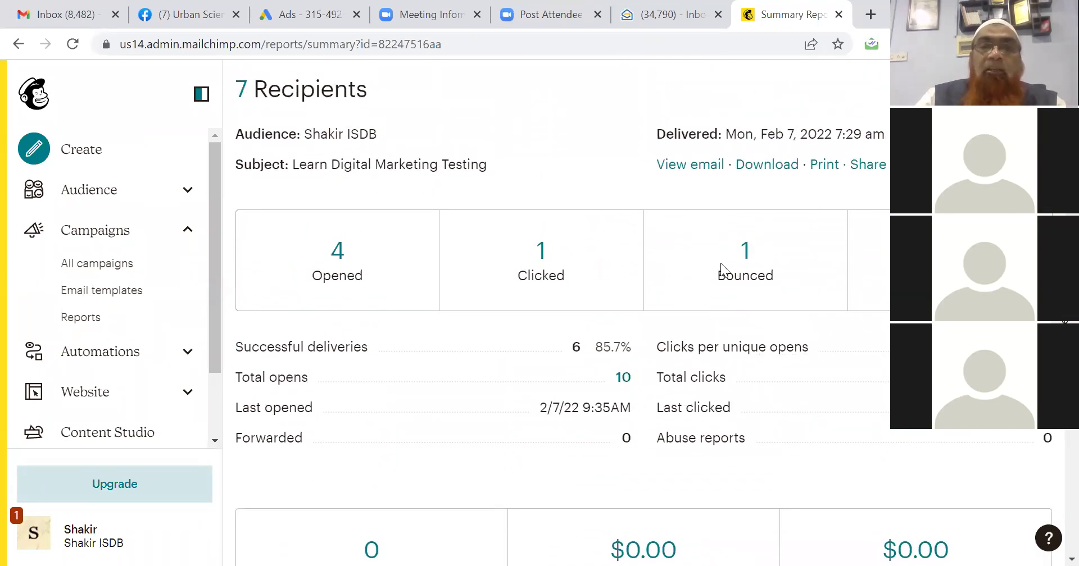
click(326, 291)
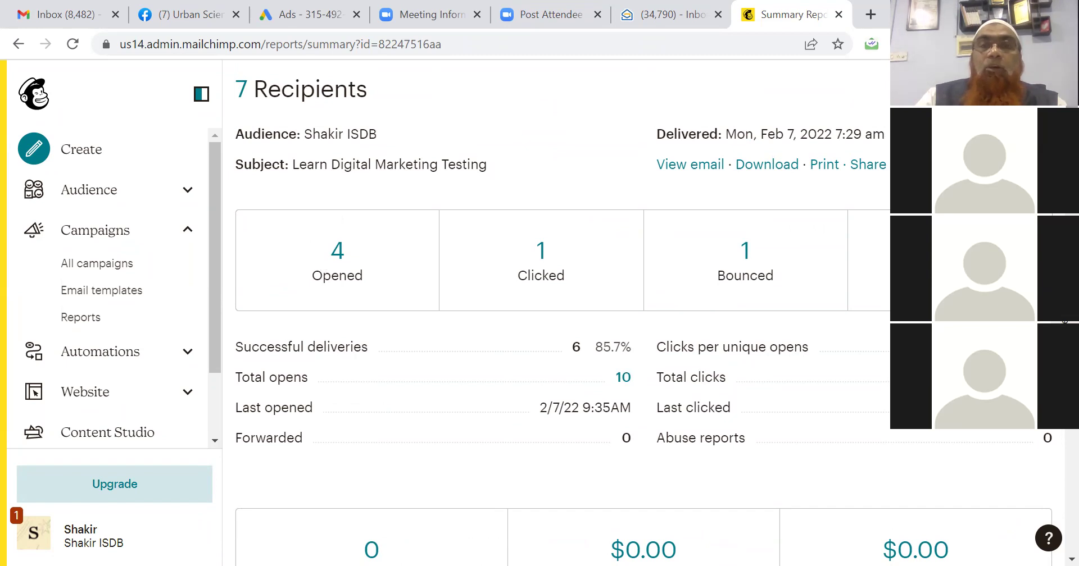
scroll(562, 310, down, 12)
scroll(562, 309, down, 4)
scroll(562, 309, down, 20)
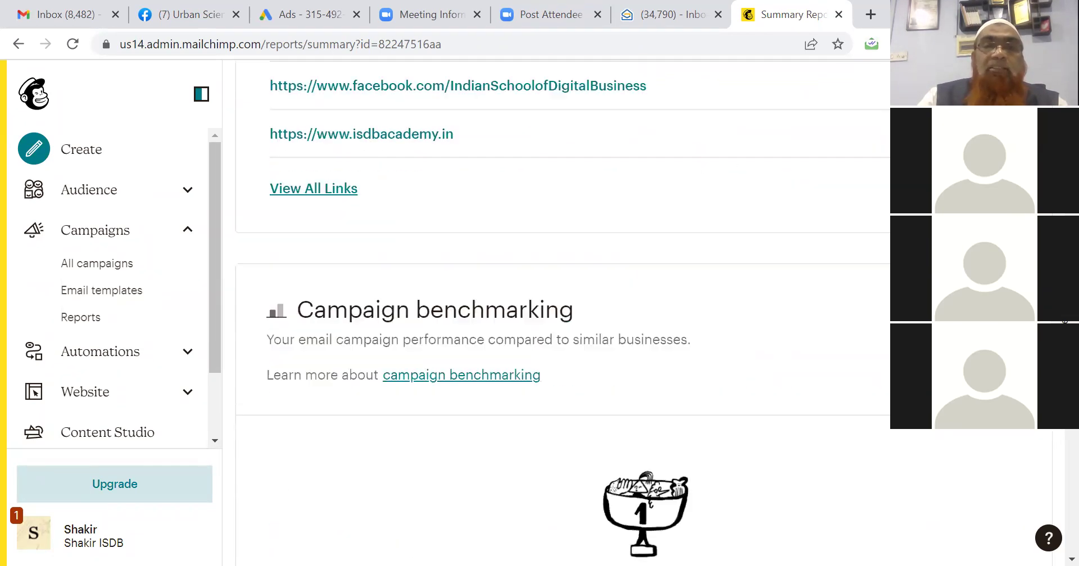
scroll(1054, 458, down, 5)
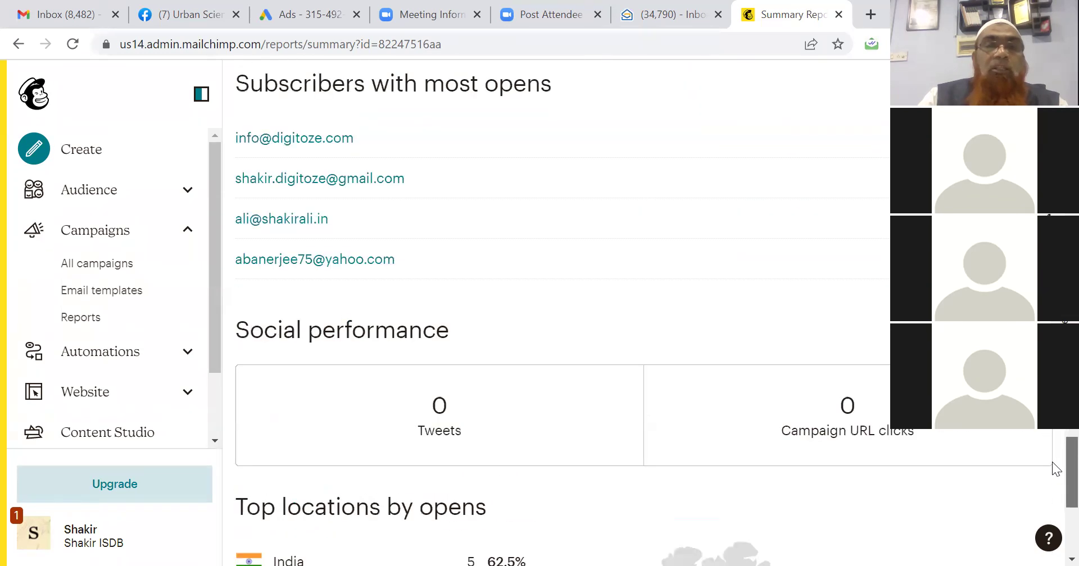
scroll(1053, 458, up, 2)
scroll(1055, 454, down, 1)
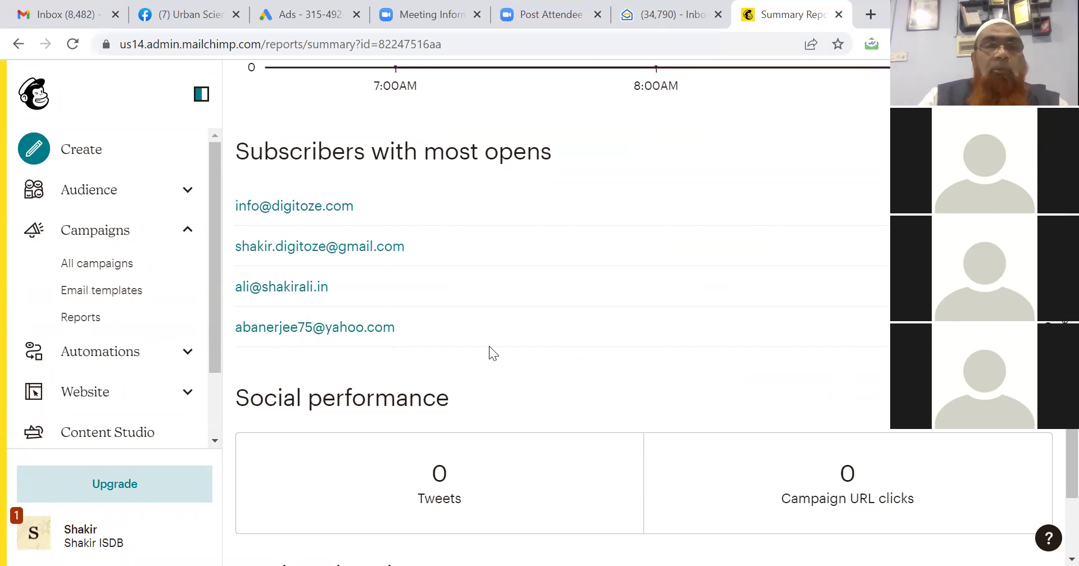
Check the lower report sections (6 deliveries, 10 total opens), then view the sent Testing email.
drag(1054, 450, 1071, 243)
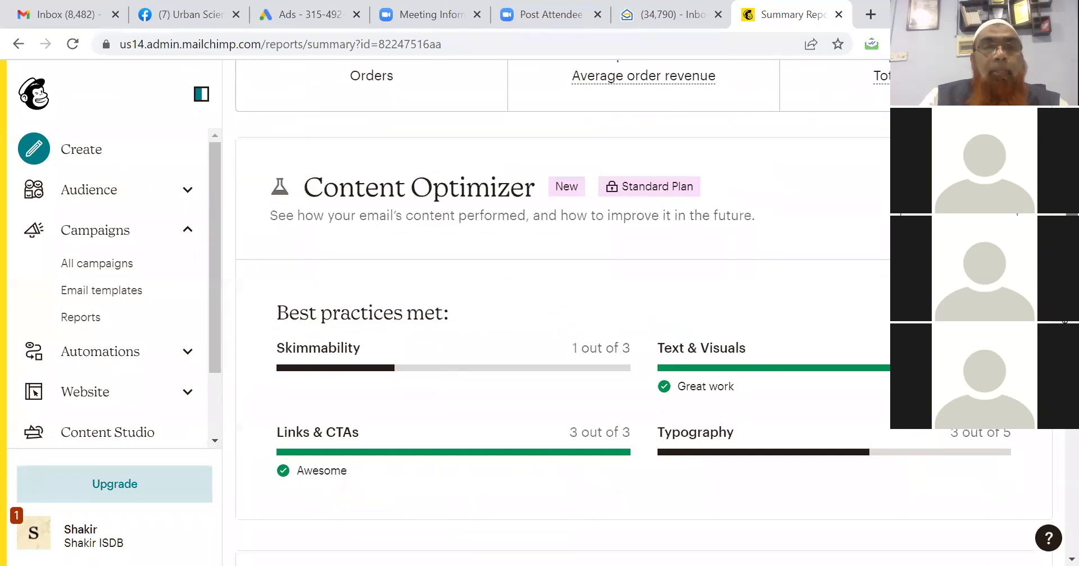
scroll(1065, 322, down, 2)
scroll(1065, 321, down, 3)
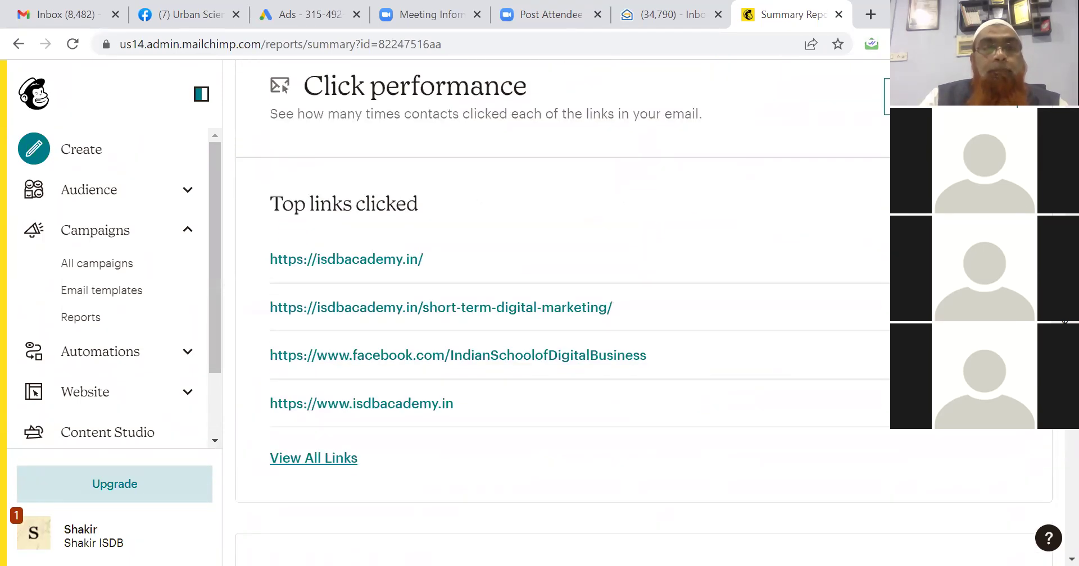
scroll(1064, 322, down, 3)
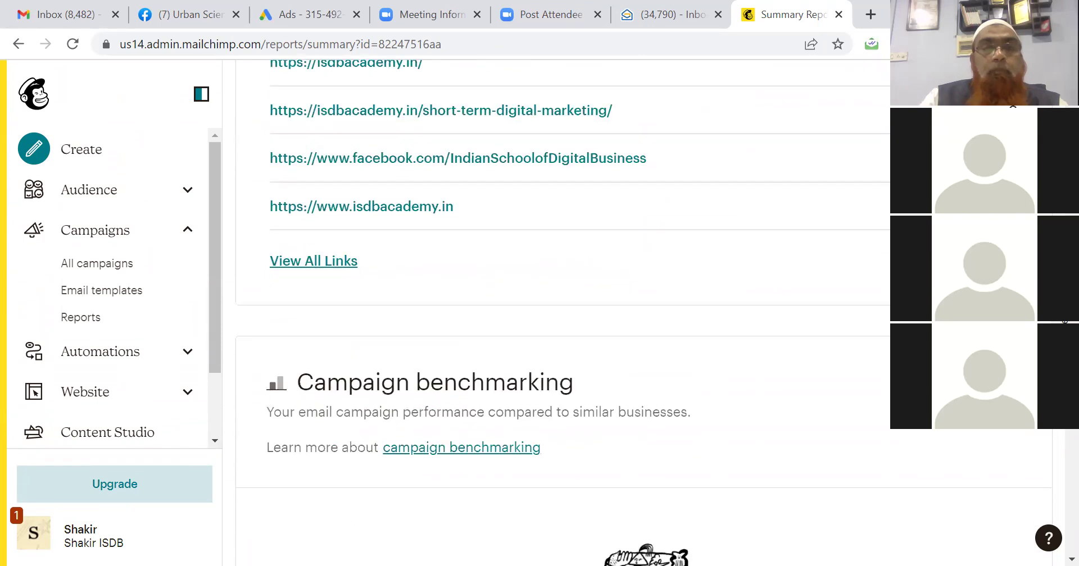
scroll(1065, 321, down, 8)
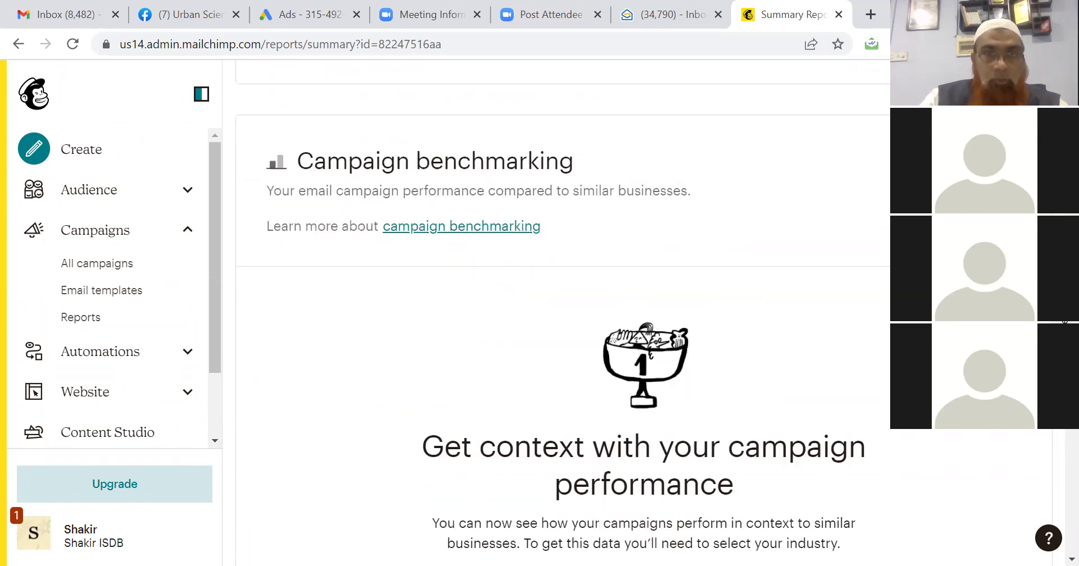
scroll(1064, 321, up, 20)
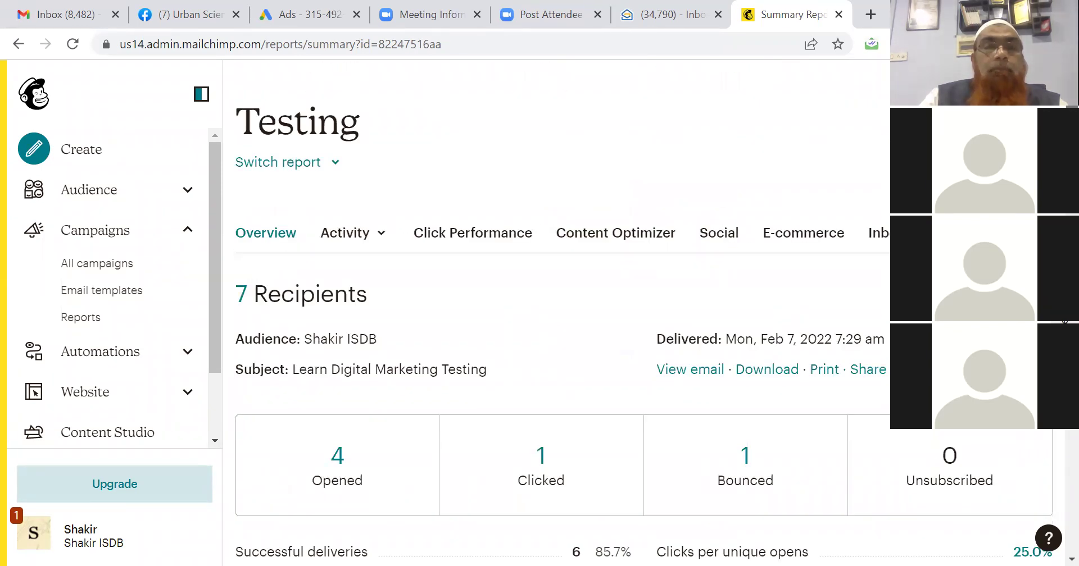
scroll(1065, 322, down, 1)
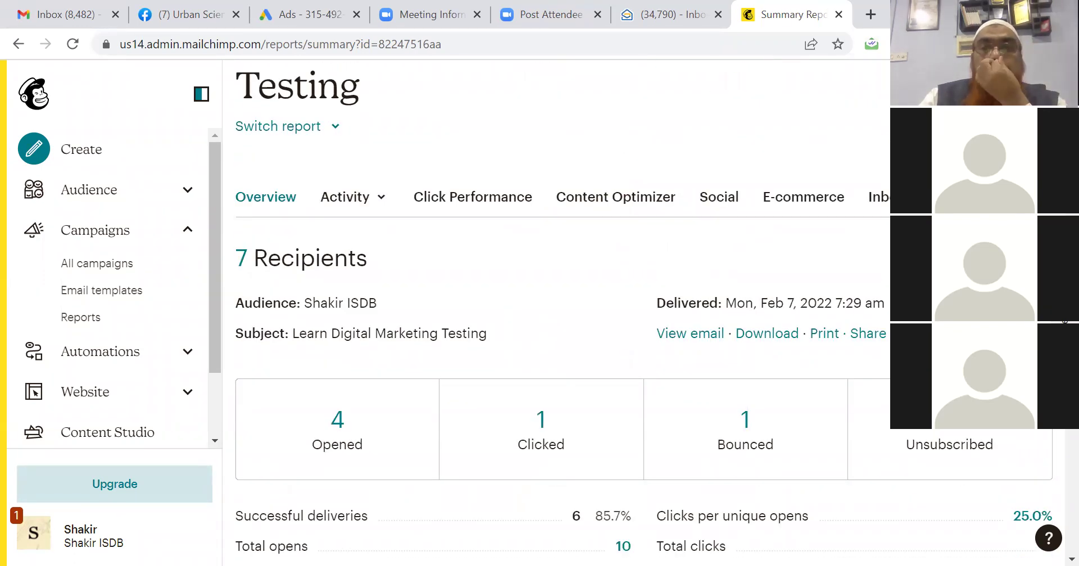
click(681, 336)
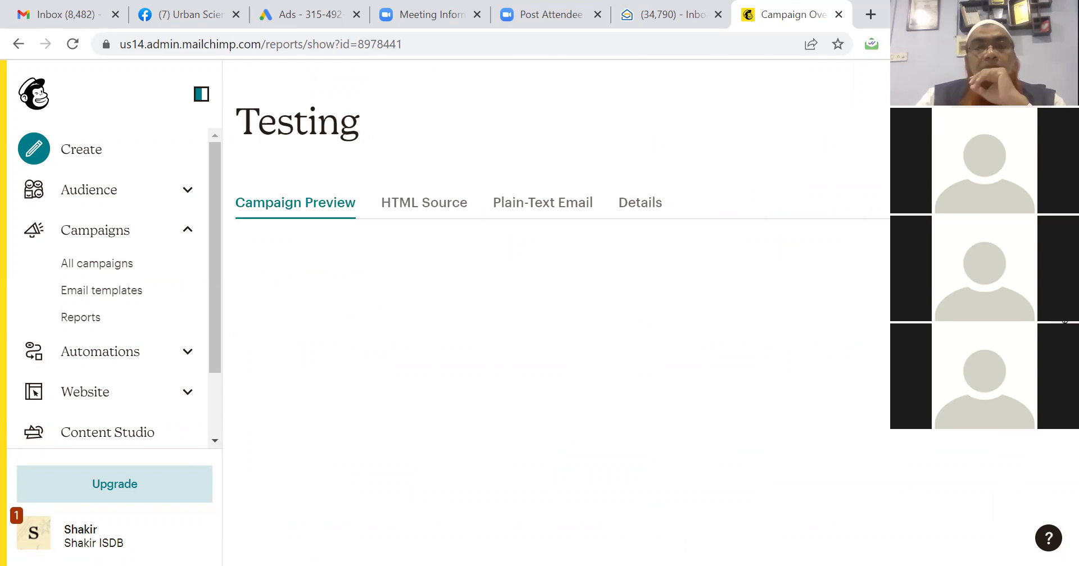
Scroll through the sent Testing email, then go back to All campaigns in the sidebar.
scroll(562, 337, down, 6)
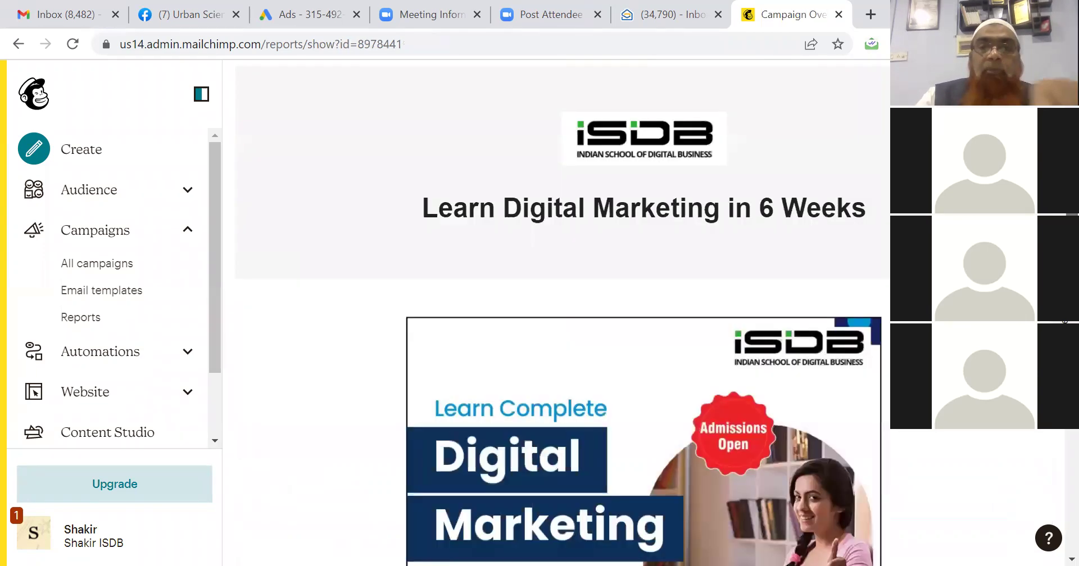
scroll(562, 338, up, 2)
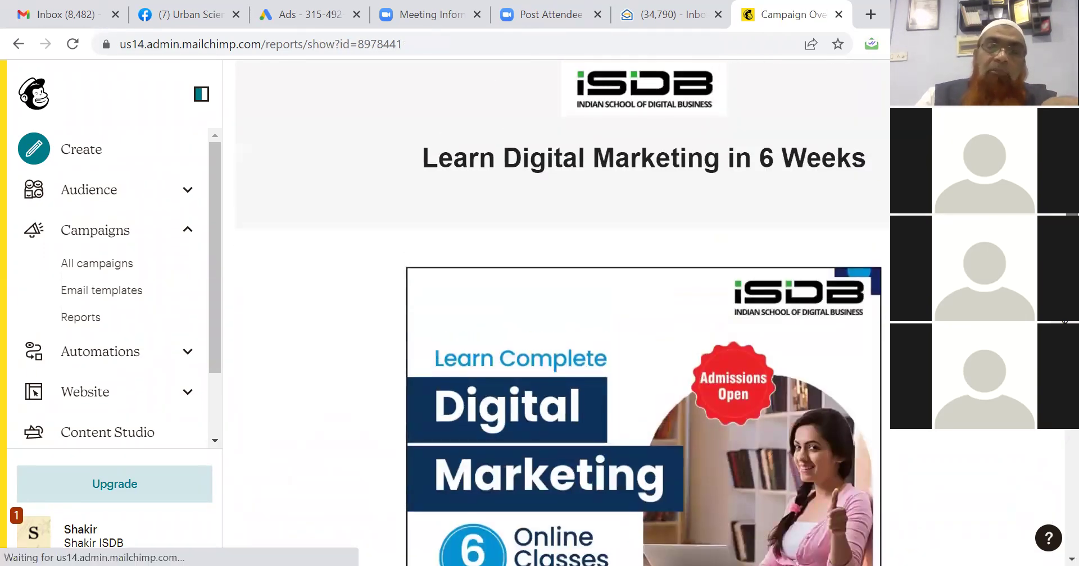
scroll(562, 337, down, 1)
scroll(562, 337, down, 1)
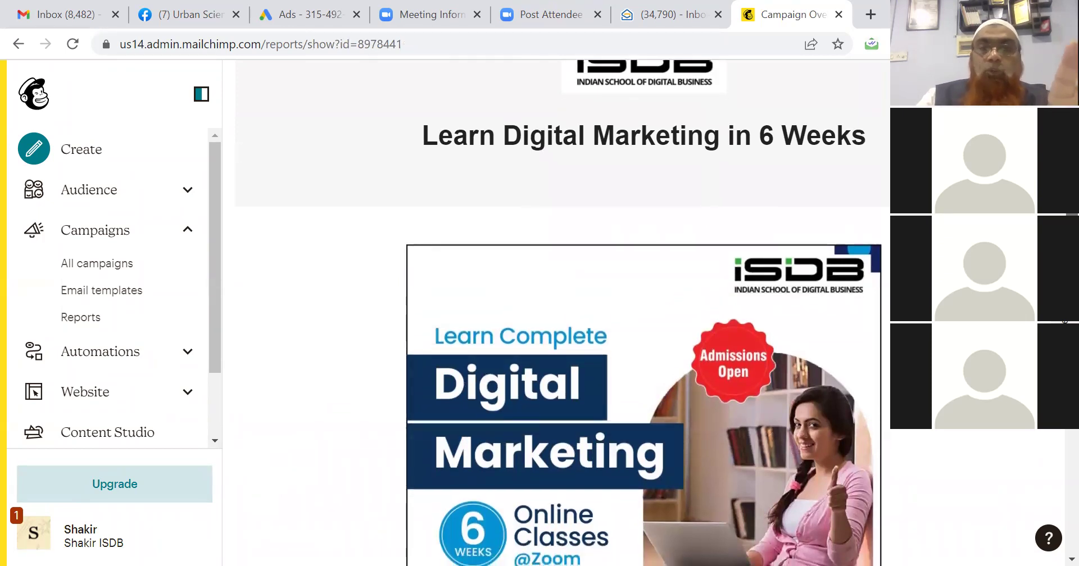
scroll(562, 337, down, 1)
scroll(562, 337, up, 2)
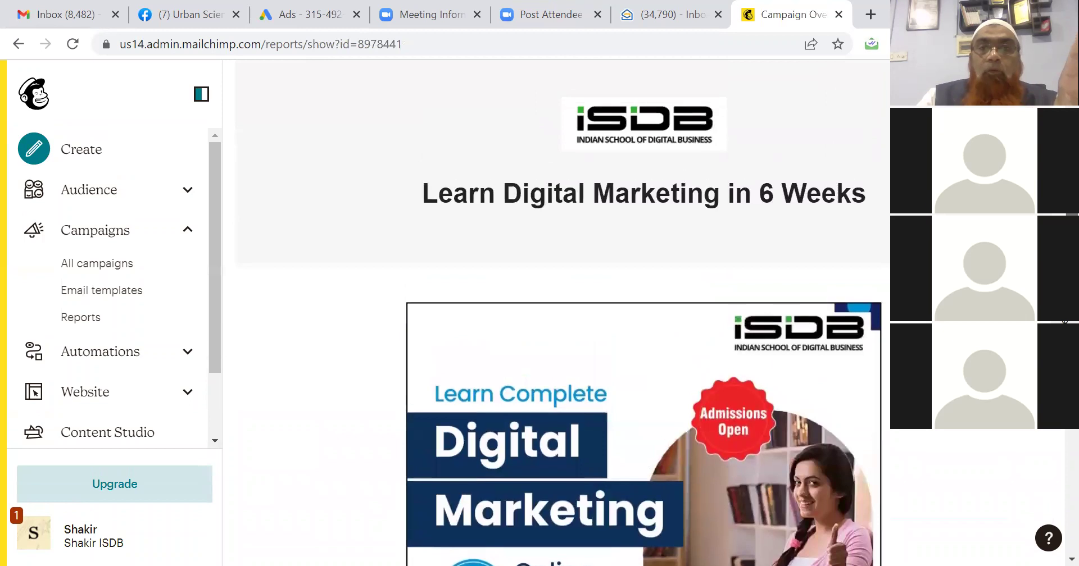
scroll(562, 338, down, 8)
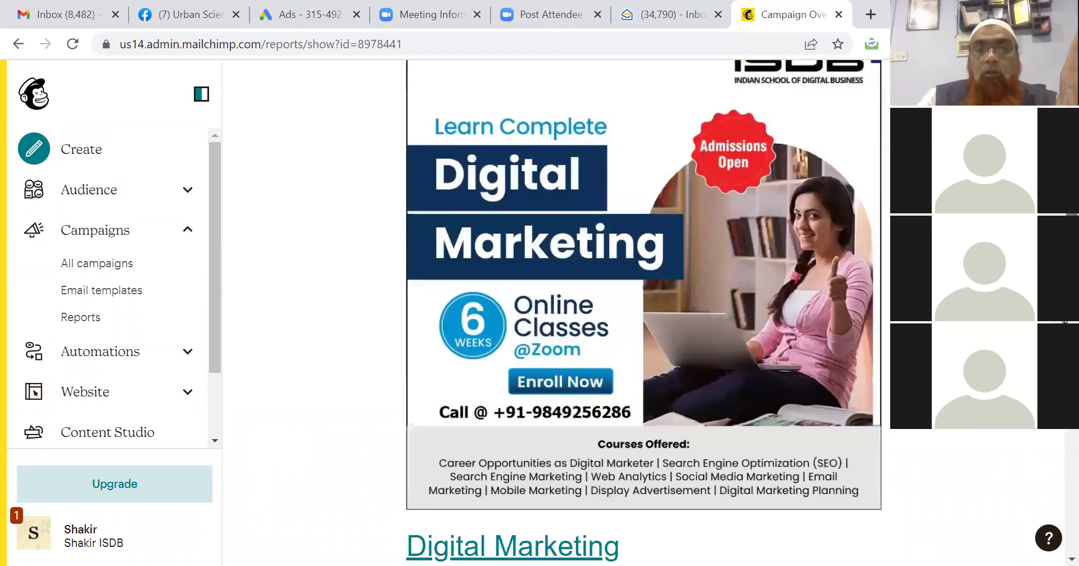
scroll(561, 337, down, 4)
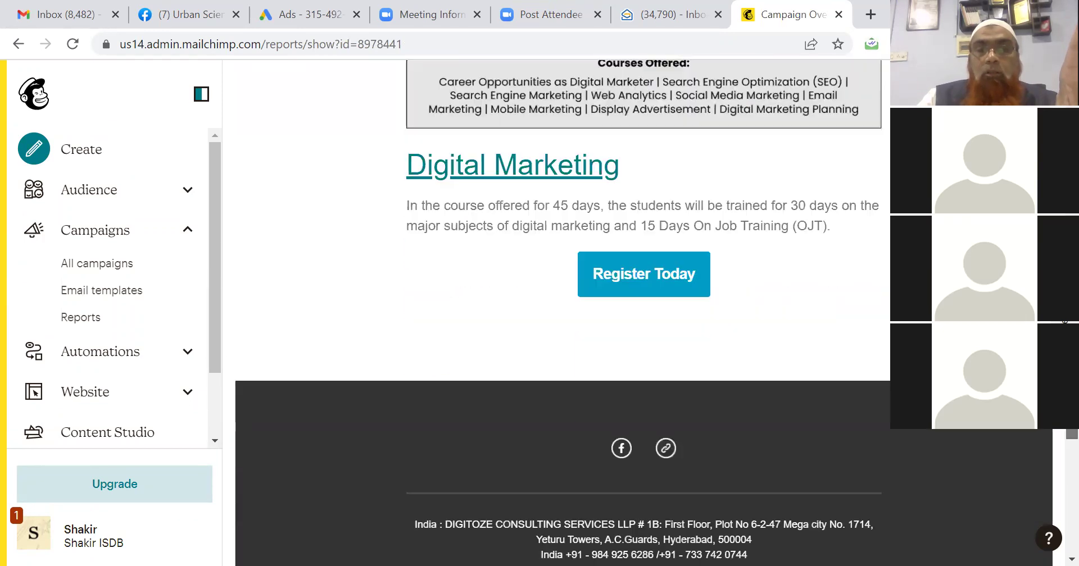
scroll(562, 337, up, 9)
scroll(441, 185, up, 5)
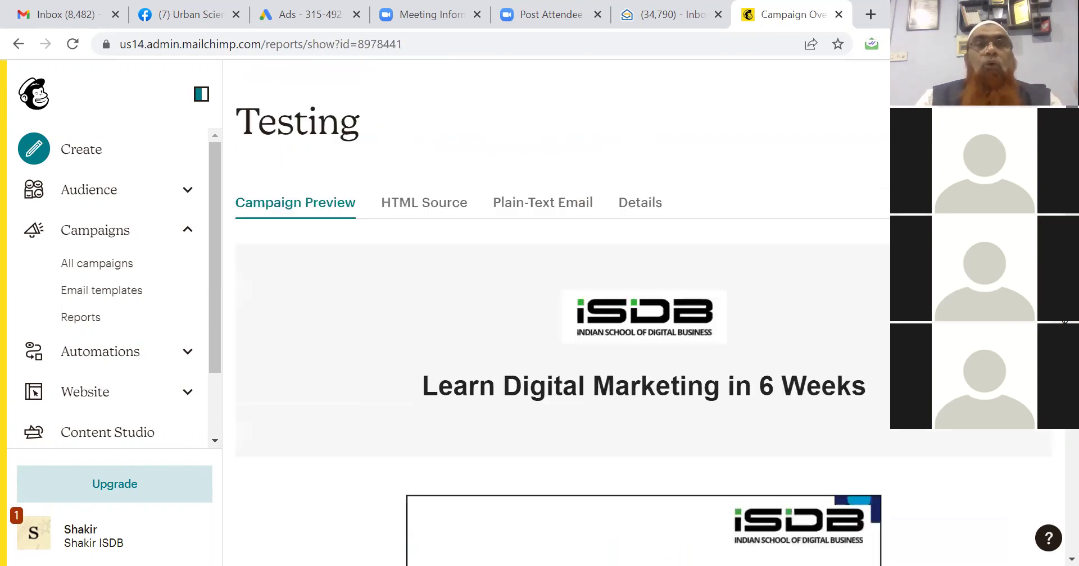
click(87, 270)
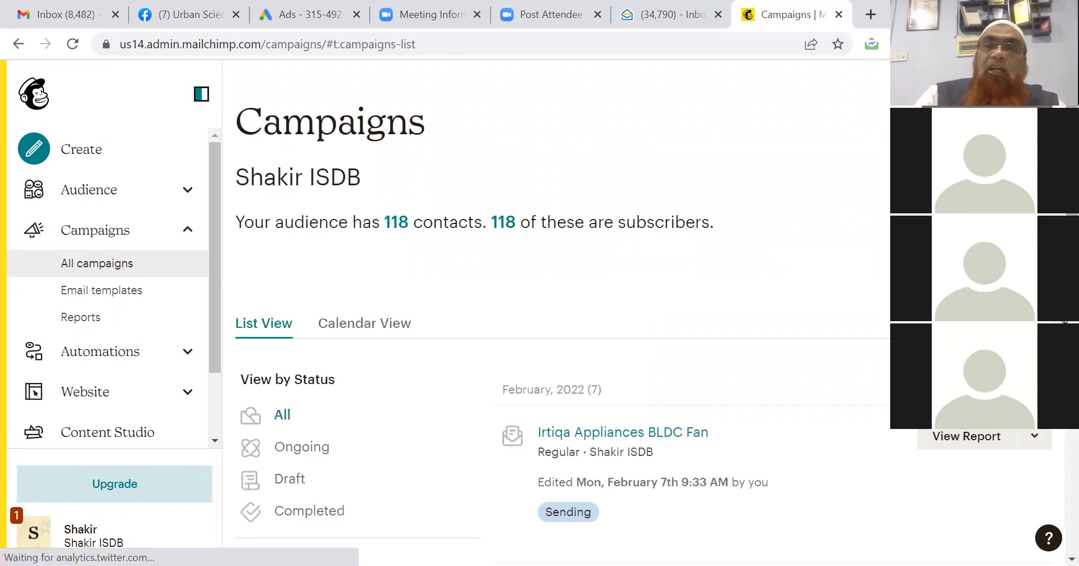
Confirm the Irtiqa Appliances BLDC Fan campaign shows Sending, then switch to Zoho Mail.
scroll(582, 348, down, 3)
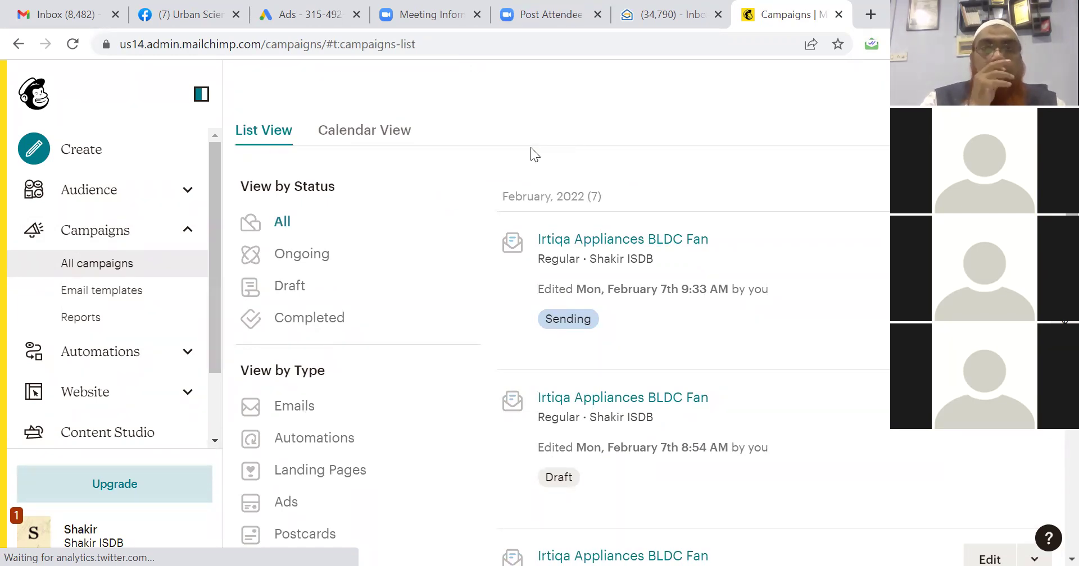
click(649, 20)
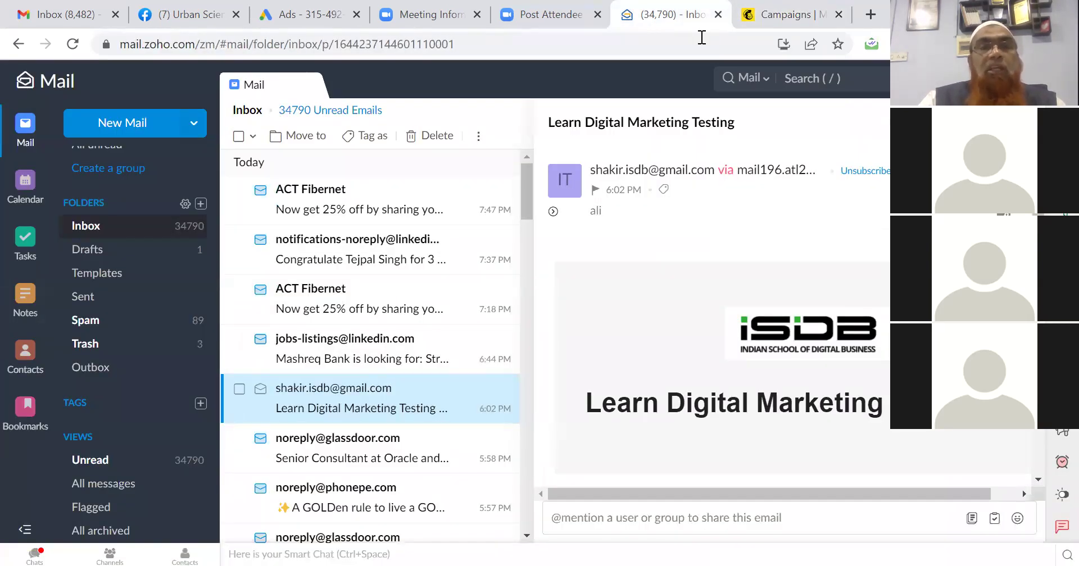
Switch from the Zoho Mail inbox back to the Mailchimp Campaigns tab.
click(772, 18)
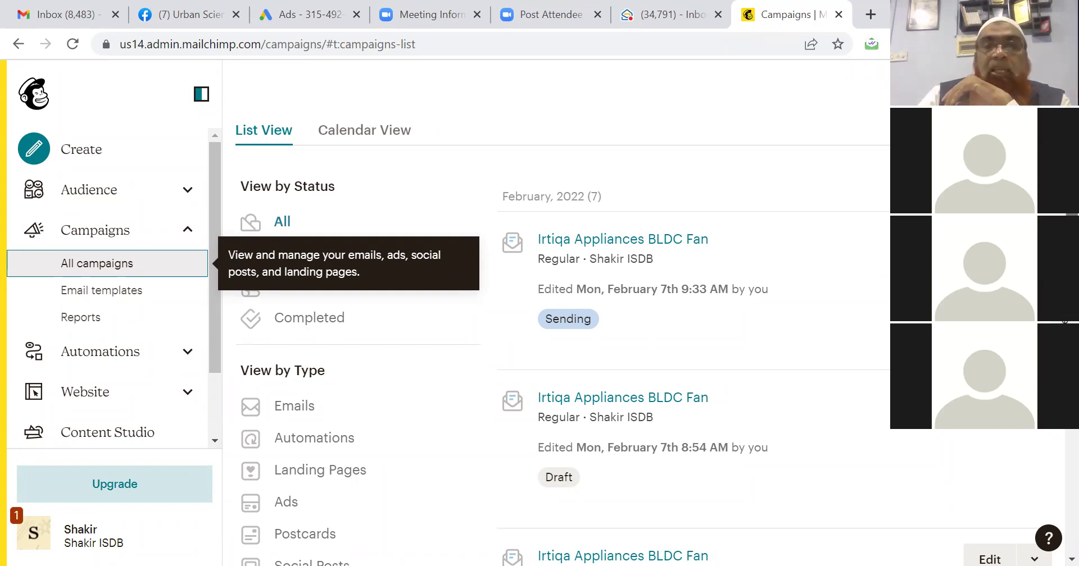
Scroll through the February 2022 campaigns, then switch to the Gmail inbox tab.
scroll(562, 312, down, 10)
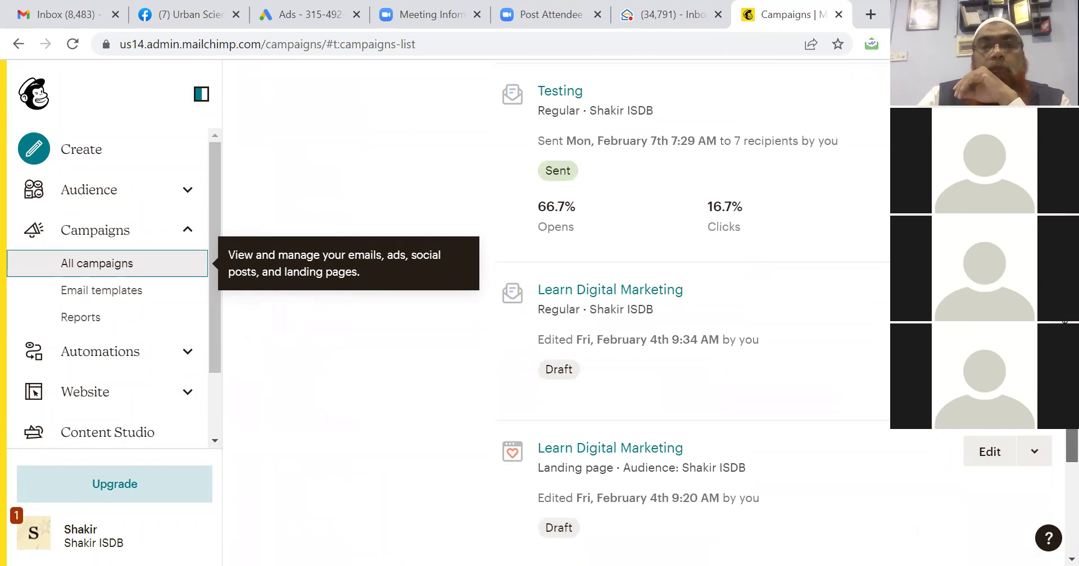
scroll(1055, 440, down, 5)
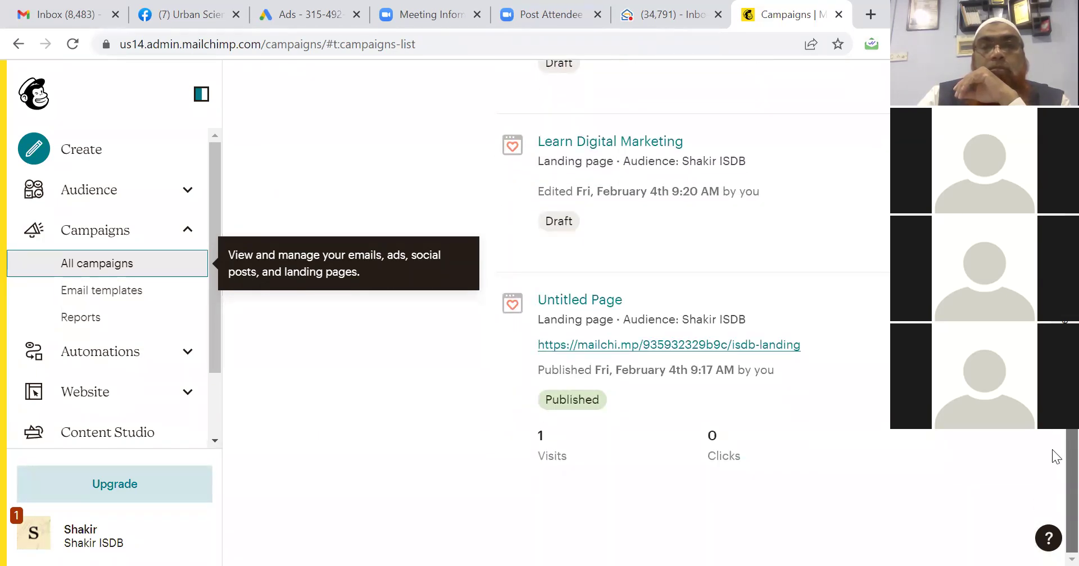
scroll(1056, 457, up, 10)
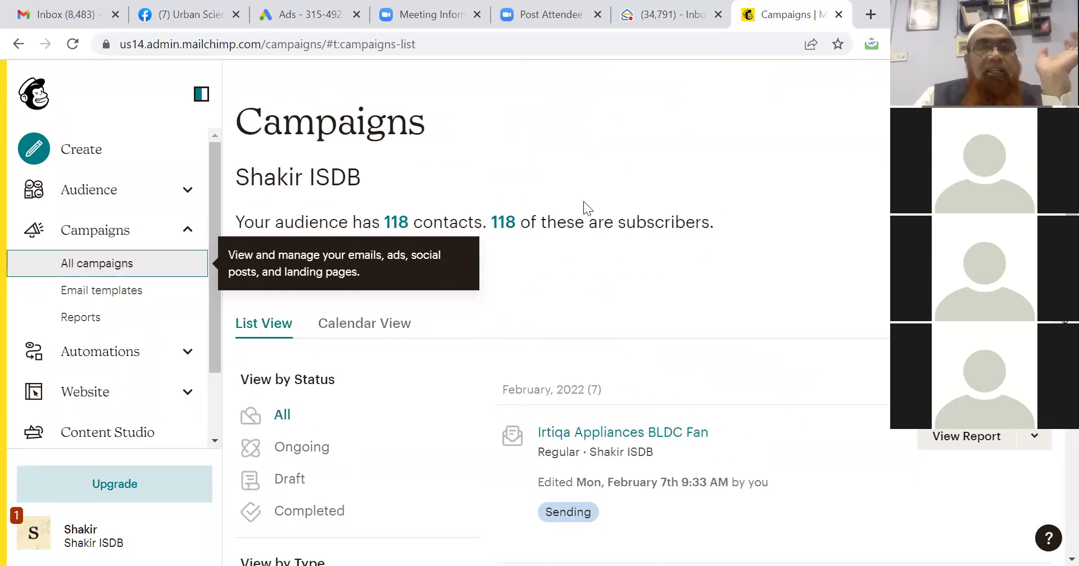
click(69, 21)
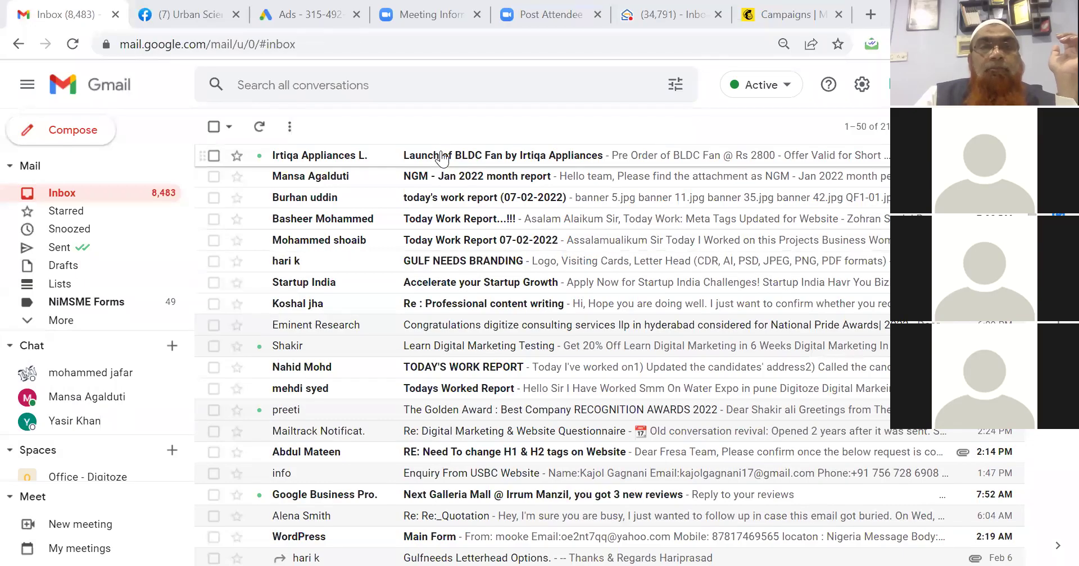
Open and read the 'Launch of BLDC Fan by Irtiqa Appliances' email in Gmail.
click(442, 157)
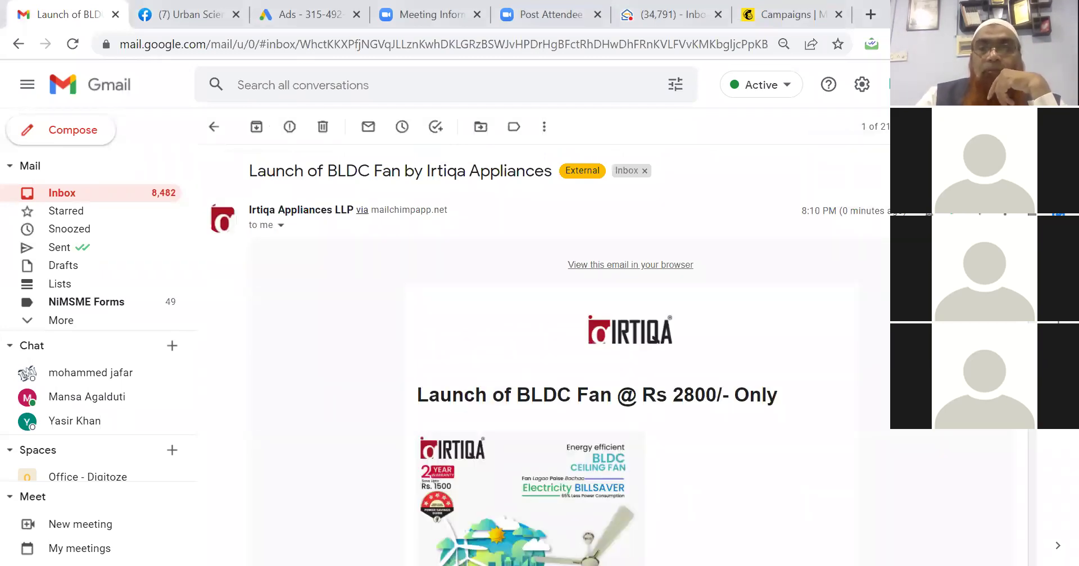
scroll(677, 184, down, 3)
scroll(590, 309, up, 1)
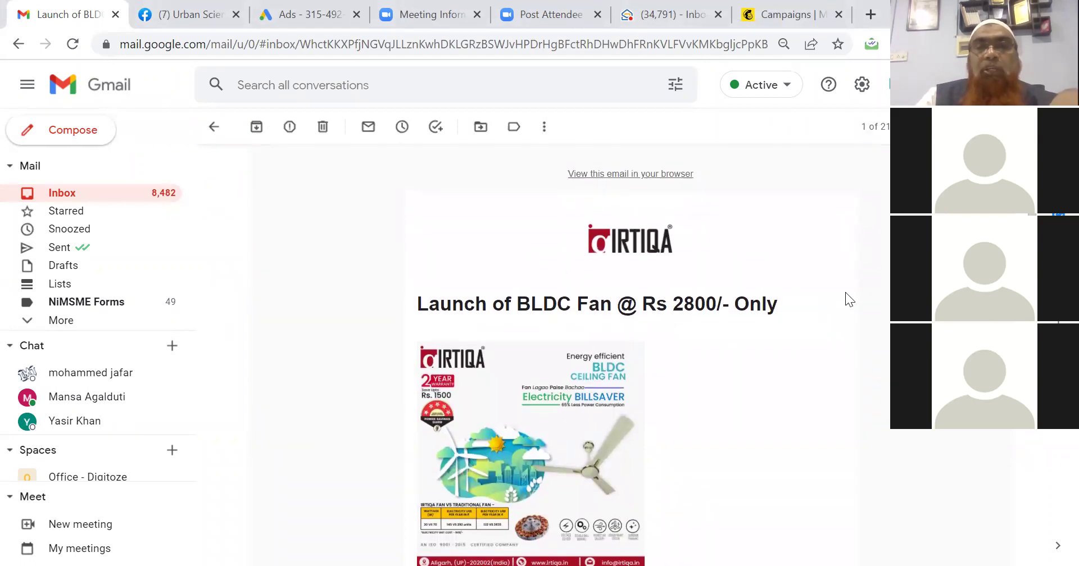
scroll(629, 354, down, 7)
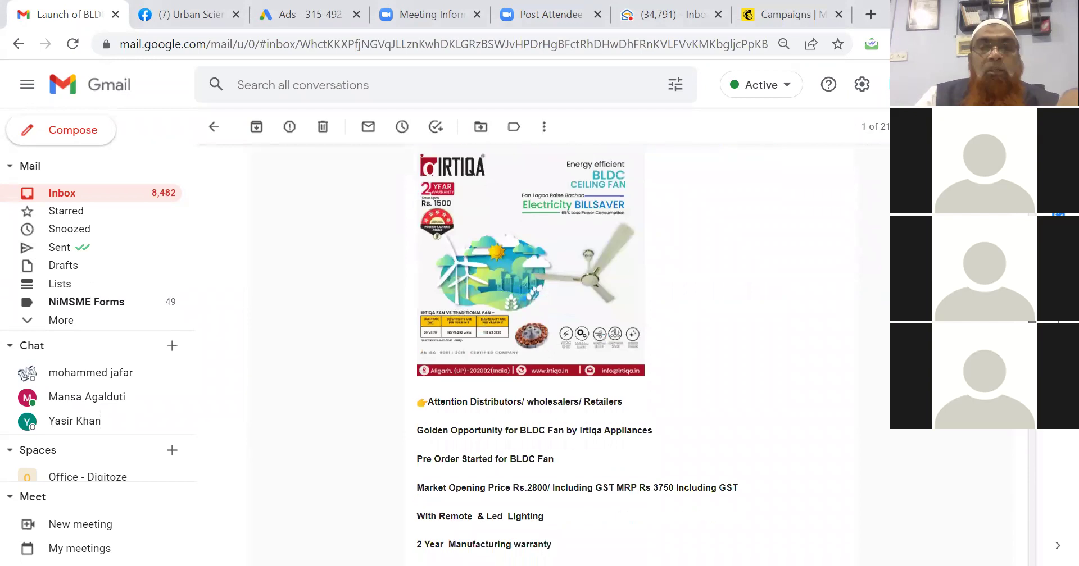
drag(1029, 403, 1029, 307)
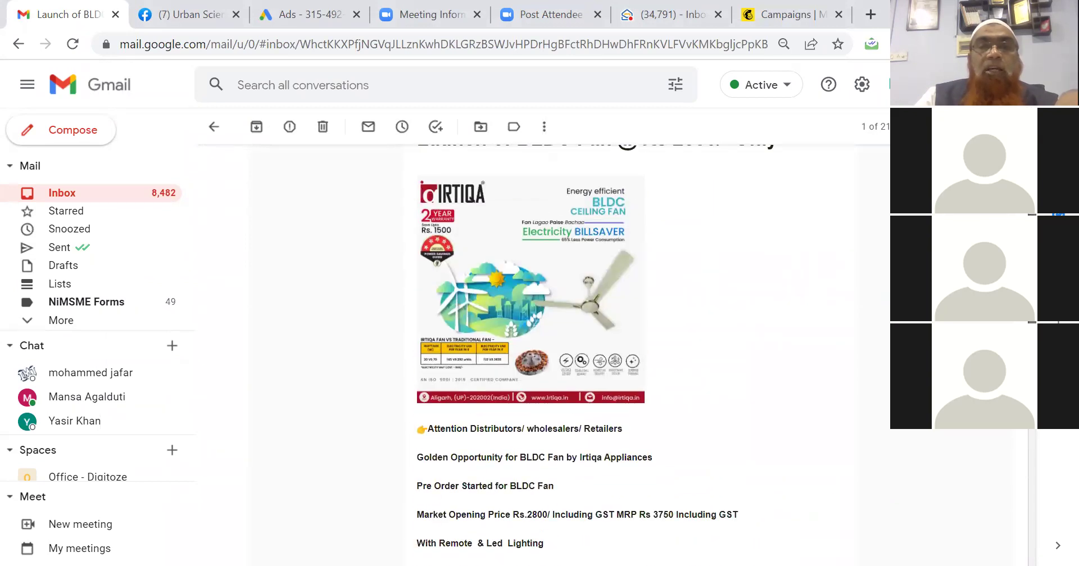
View the fan banner image full screen, then open the email's web version.
click(542, 316)
click(25, 84)
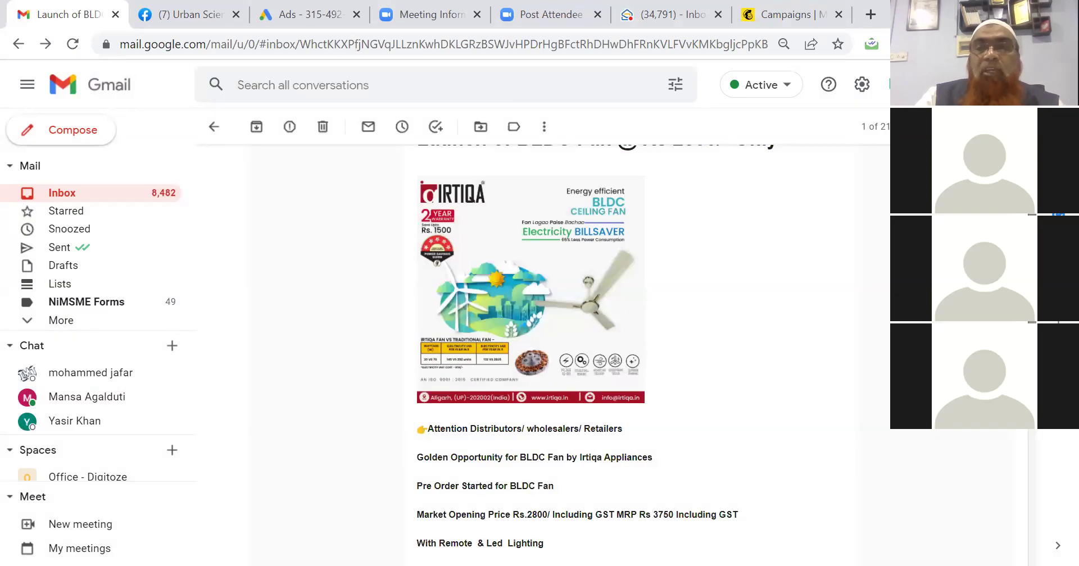
scroll(596, 360, up, 5)
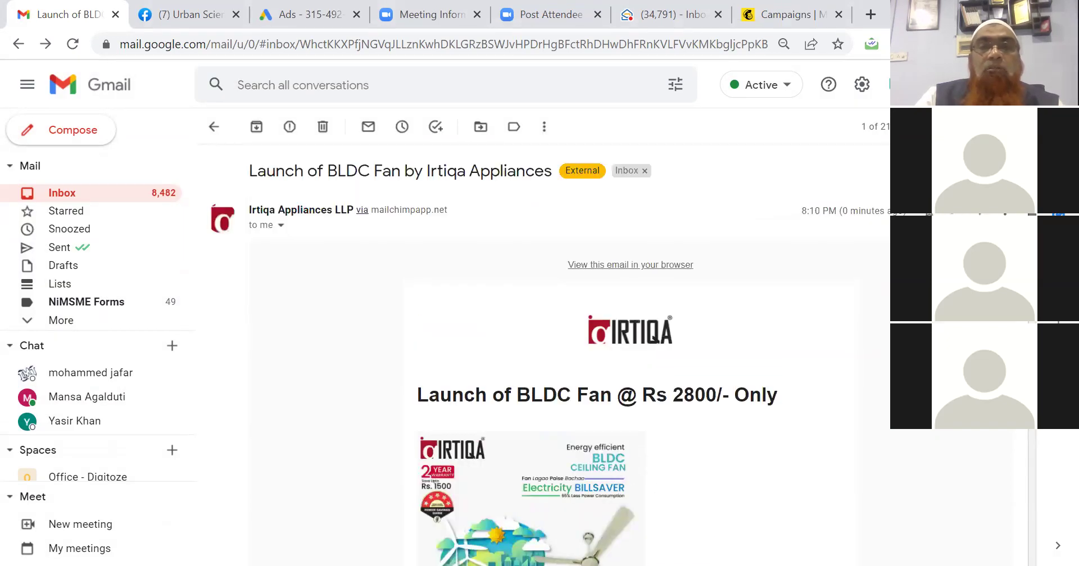
click(622, 267)
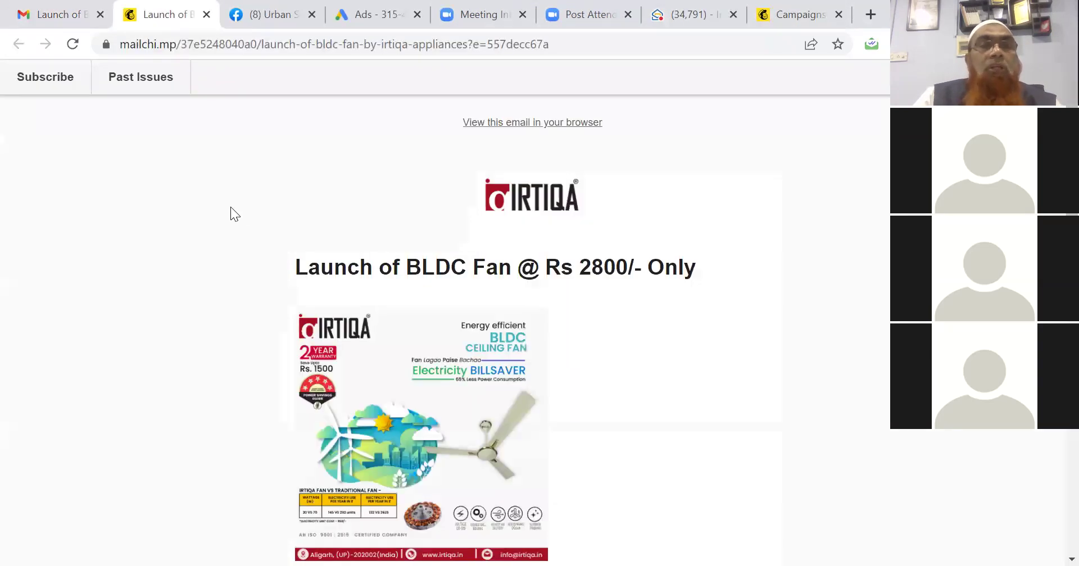
Scroll the mailchi.mp web version through the offer text down to the 2022 copyright footer.
scroll(633, 395, down, 5)
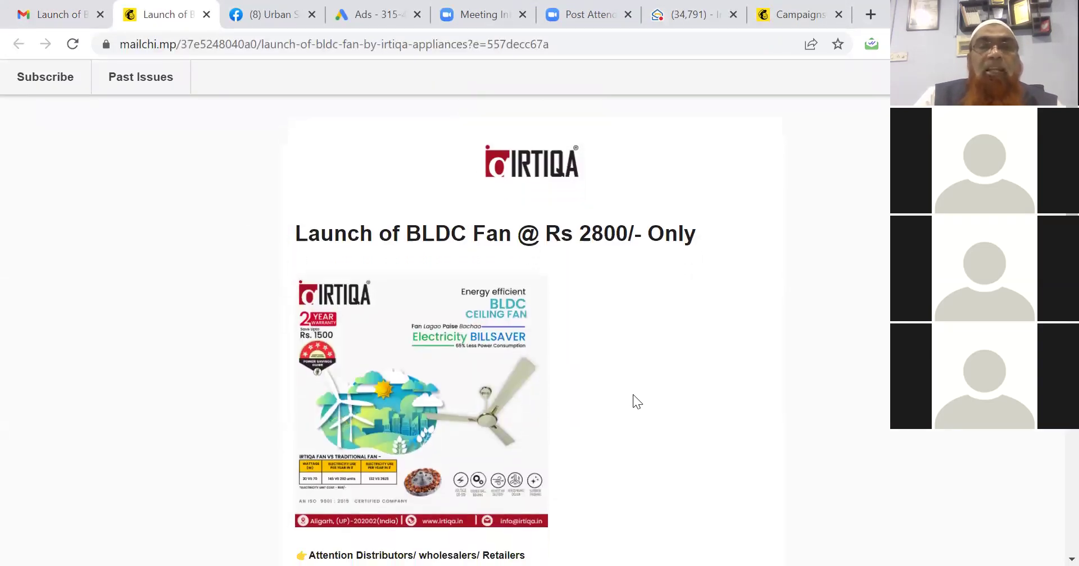
scroll(633, 395, down, 3)
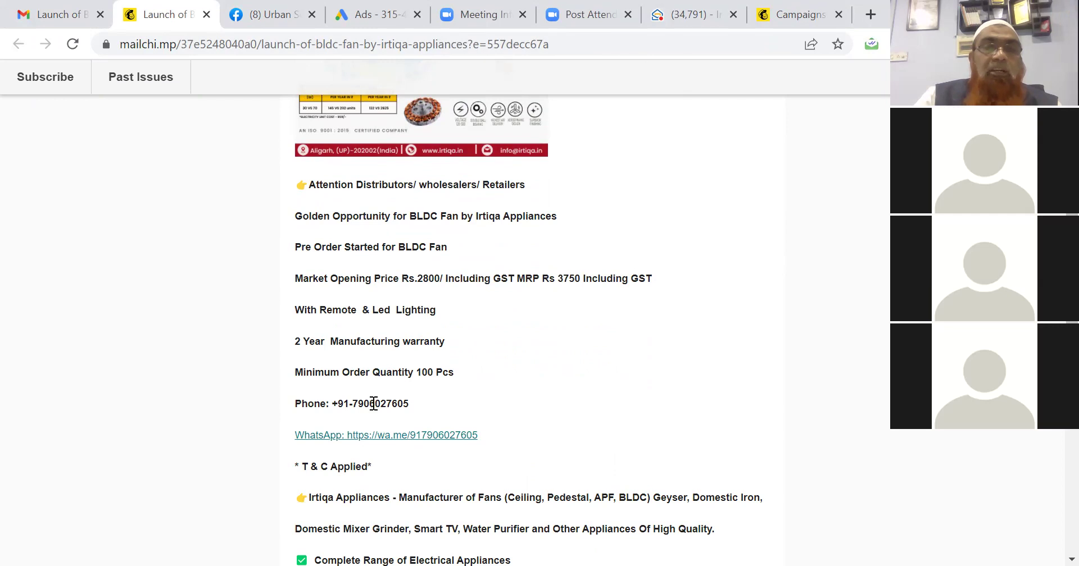
scroll(373, 403, up, 7)
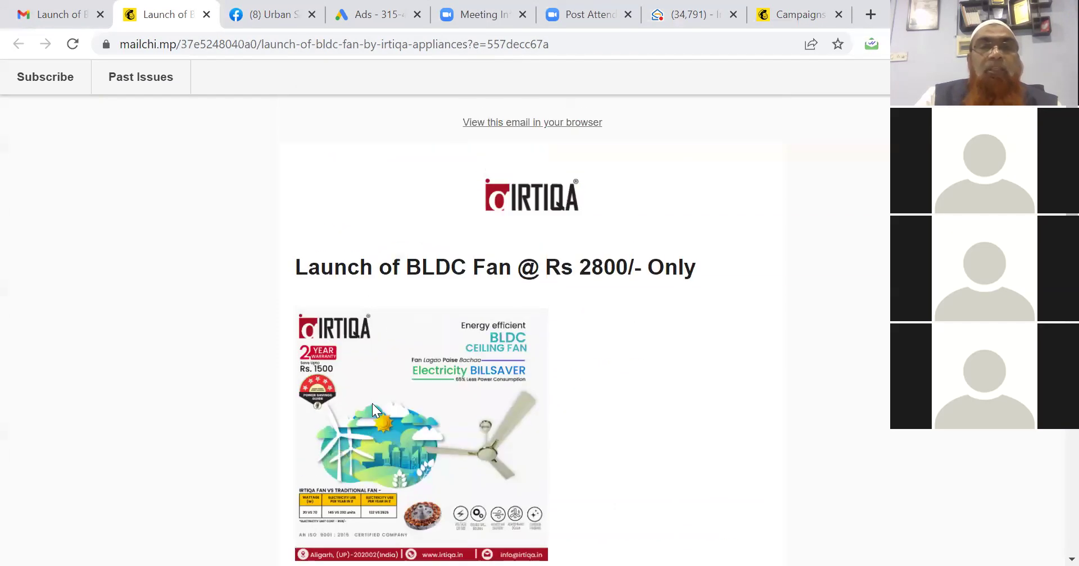
scroll(372, 403, down, 15)
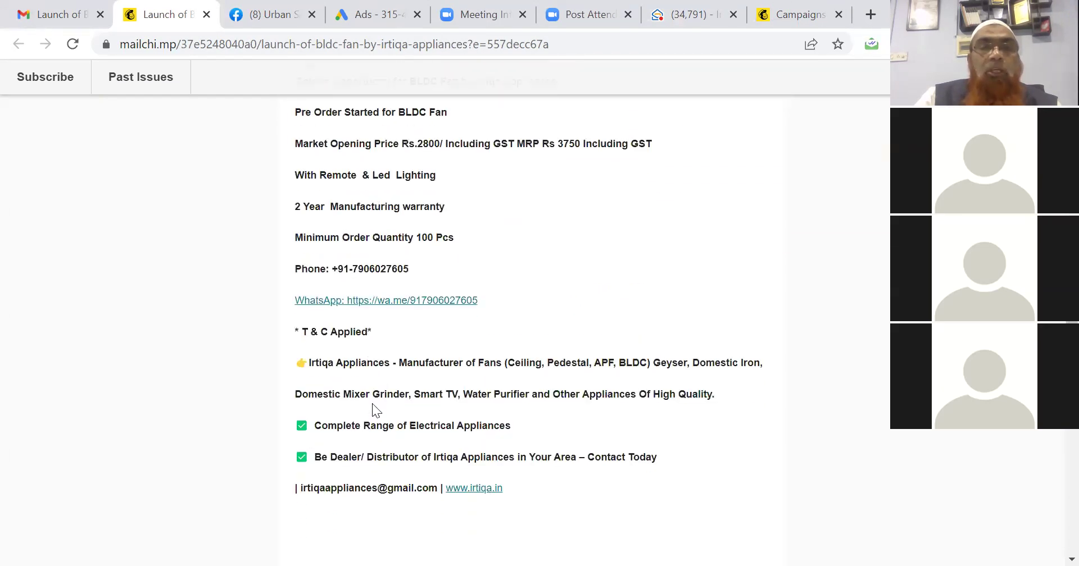
scroll(372, 404, down, 1)
scroll(372, 404, up, 2)
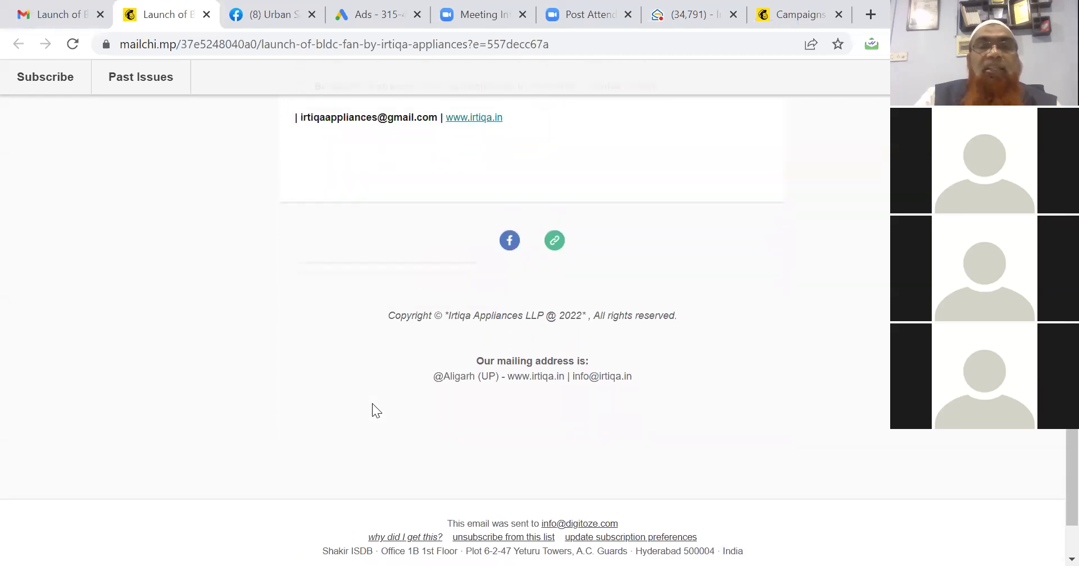